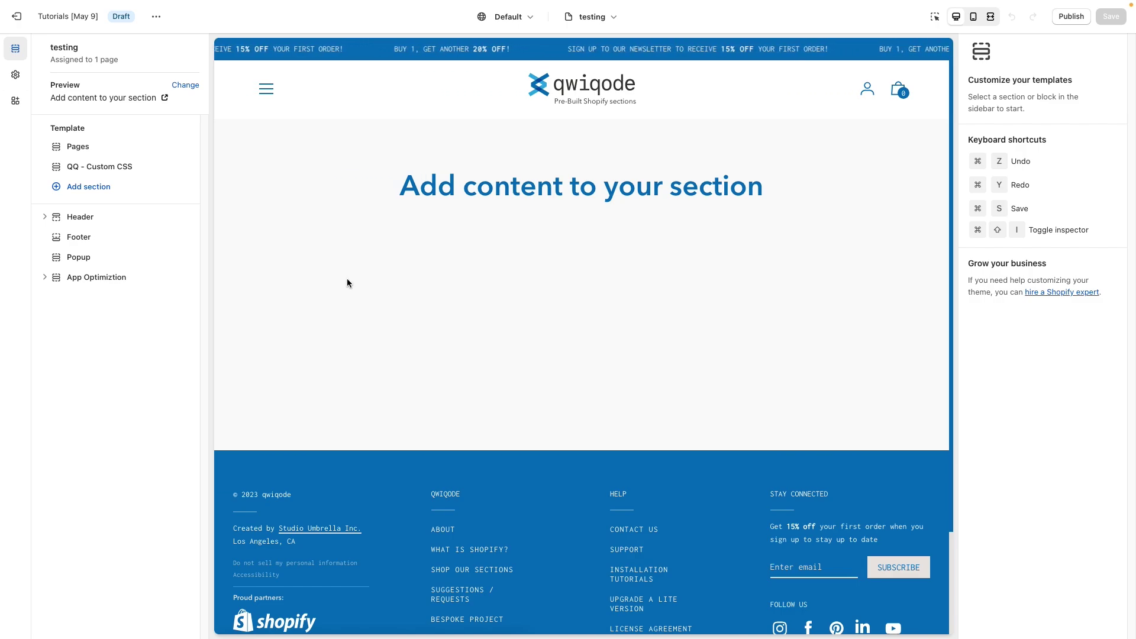
Add the QQ - Popup section to the template, searching the available sections for "popup"
left_click(105, 190)
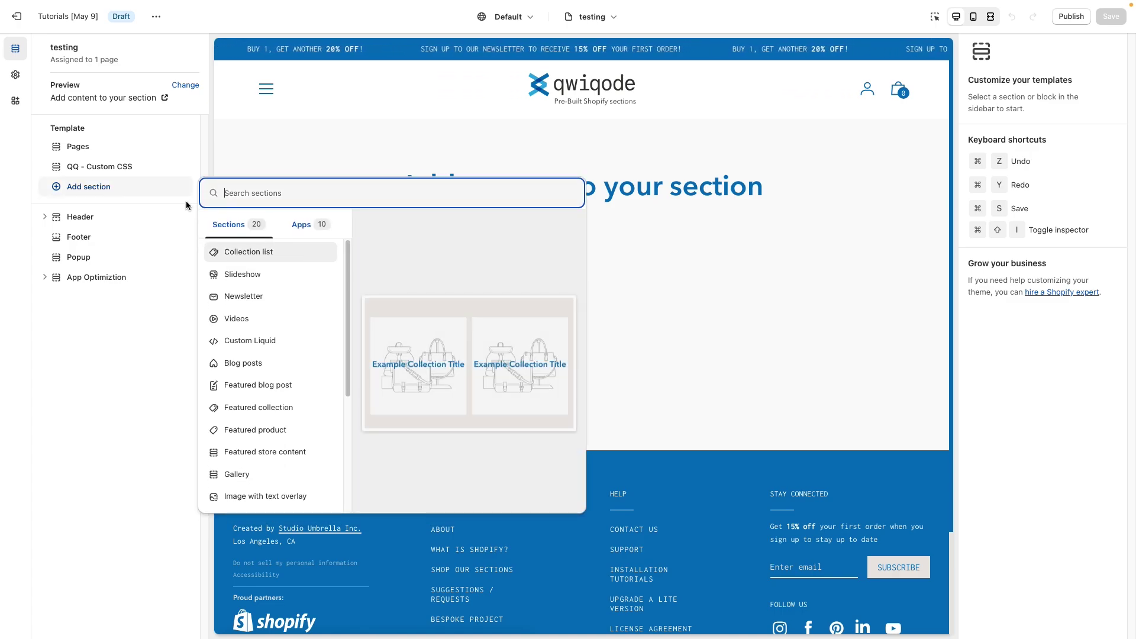
type("popup")
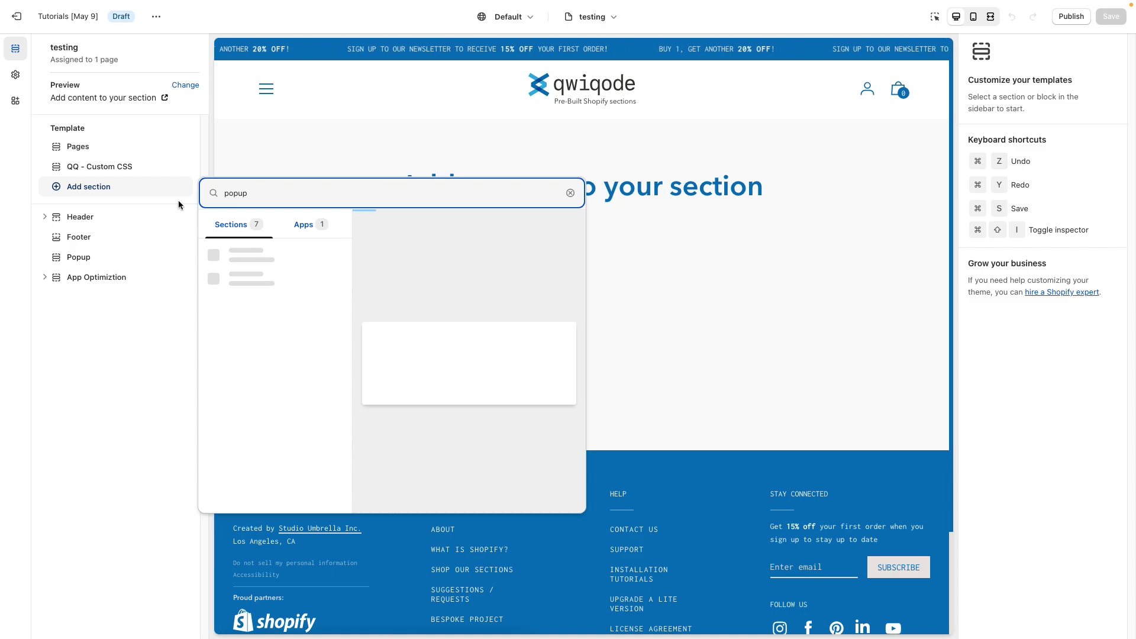
left_click(272, 256)
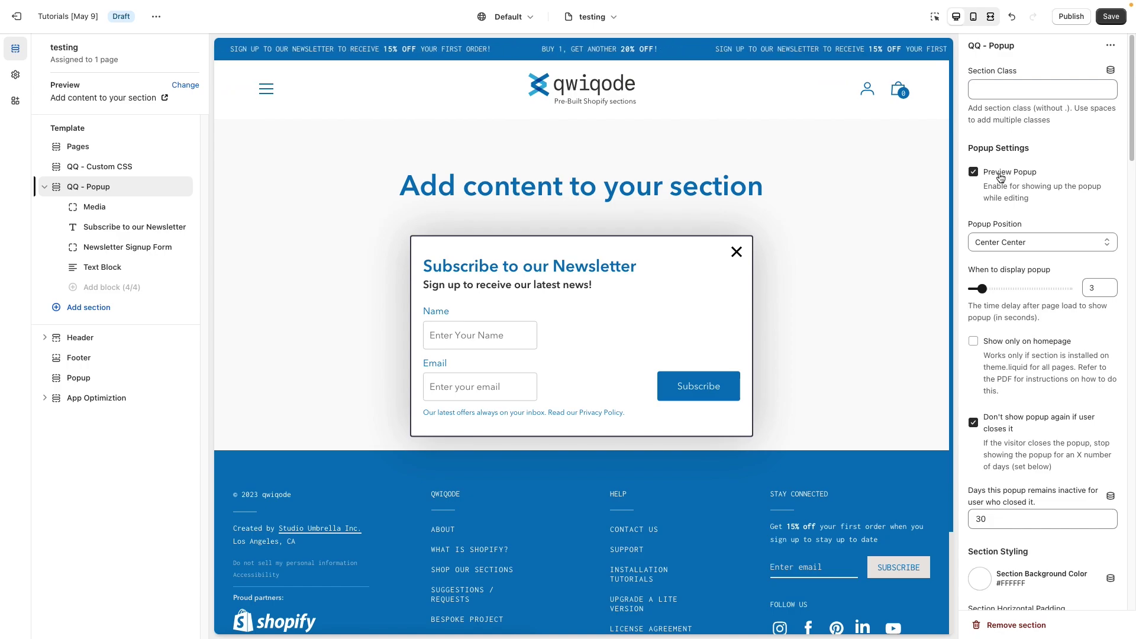
Turn the popup section's Preview Popup option off and back on while reviewing the popup settings
left_click_drag(1030, 149, 967, 148)
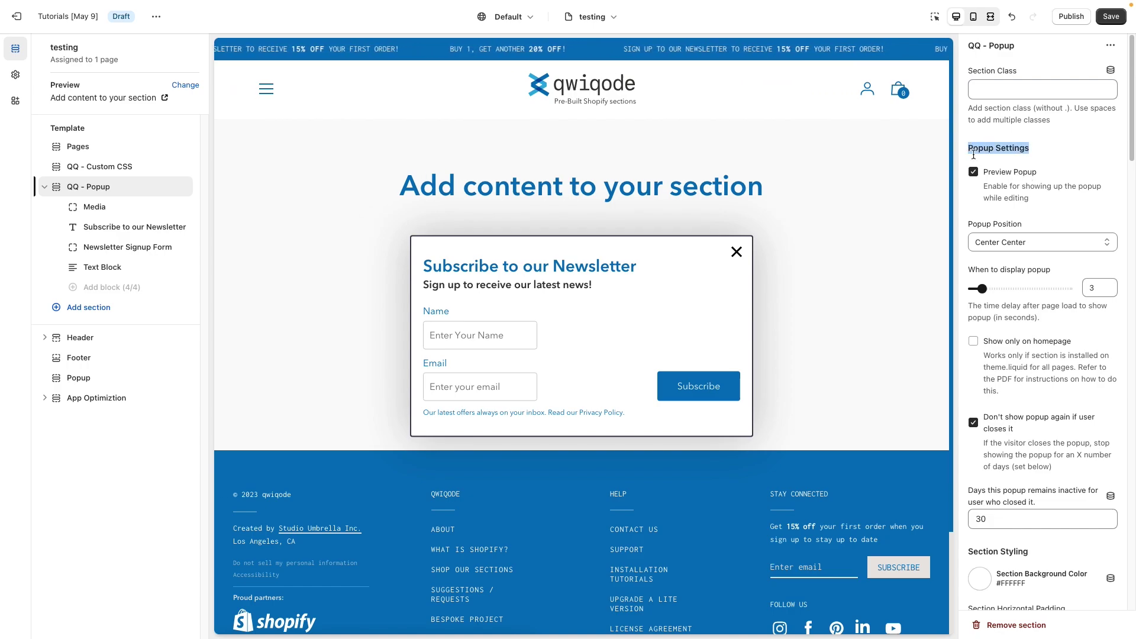
left_click(1006, 196)
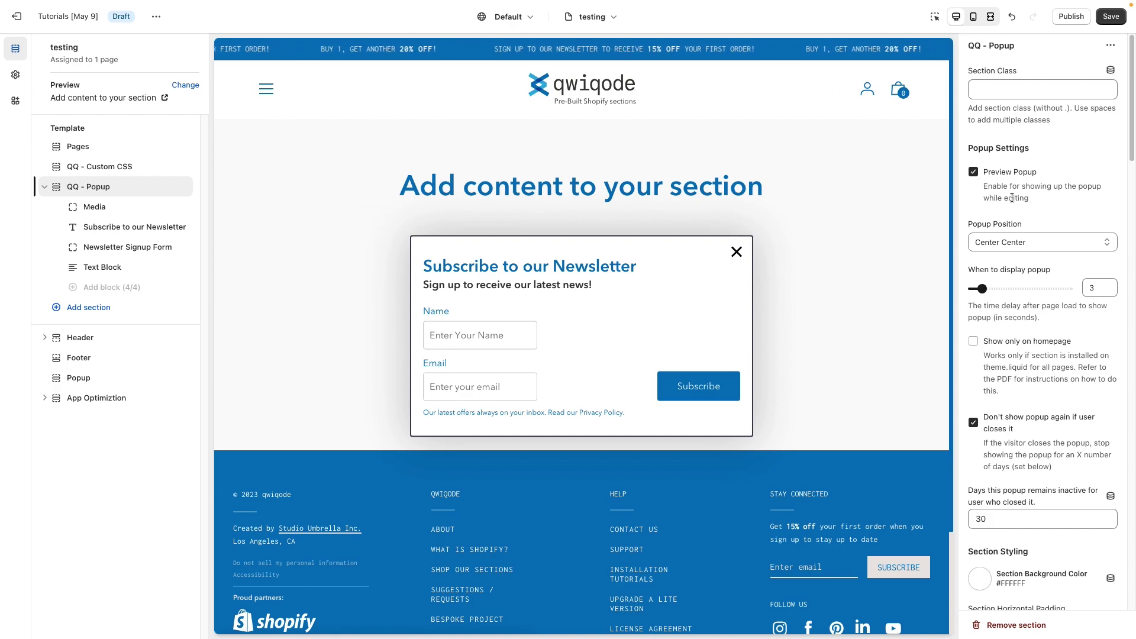
left_click(973, 173)
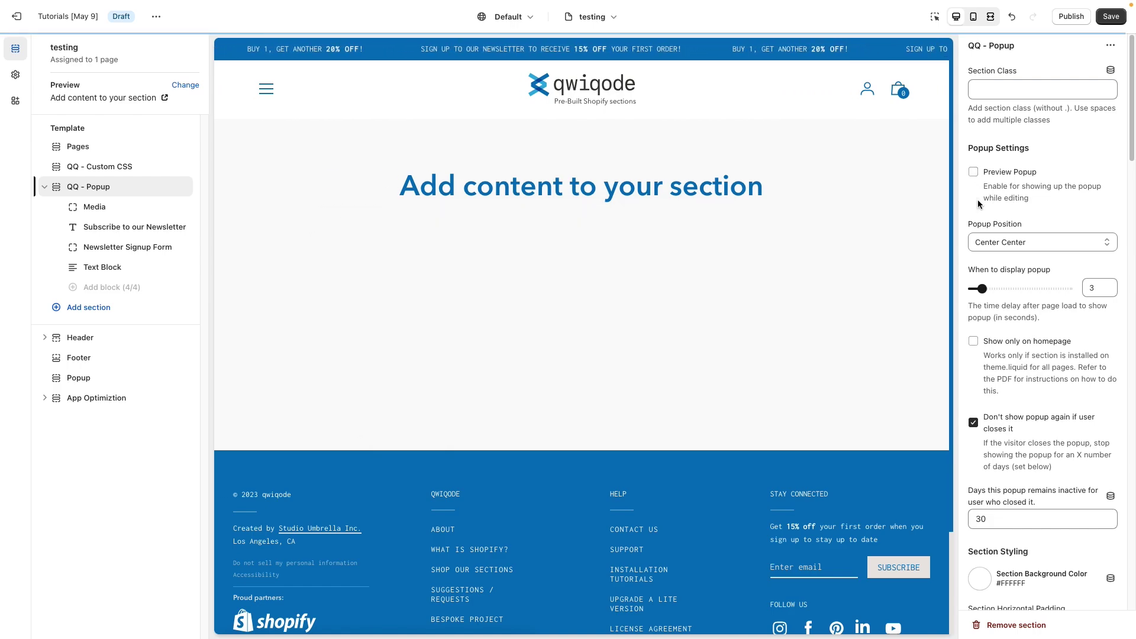
left_click(973, 172)
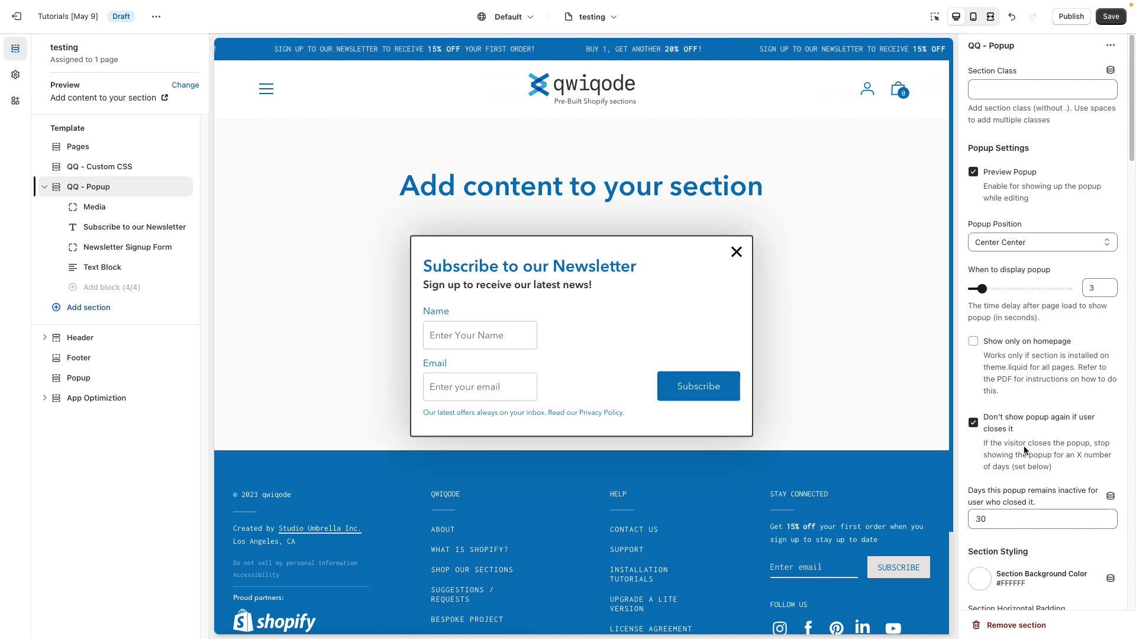
scroll(1024, 450, "down", 1)
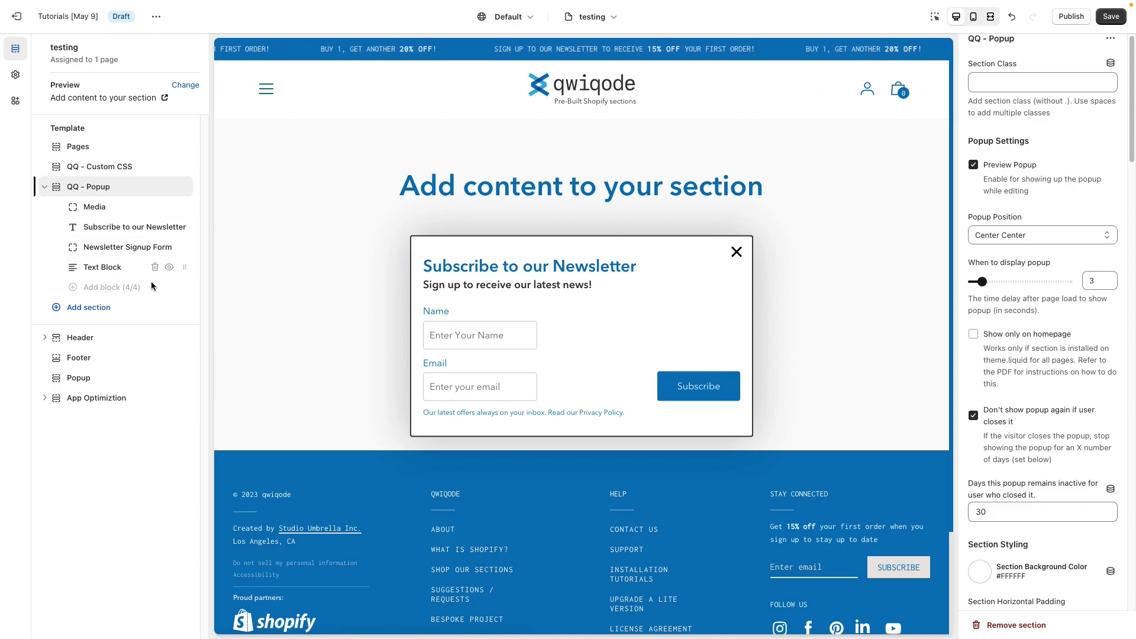
Set the popup's Media block image to the aerial-photo-of-paved-road-through-the-desert JPG from the store library
left_click(109, 210)
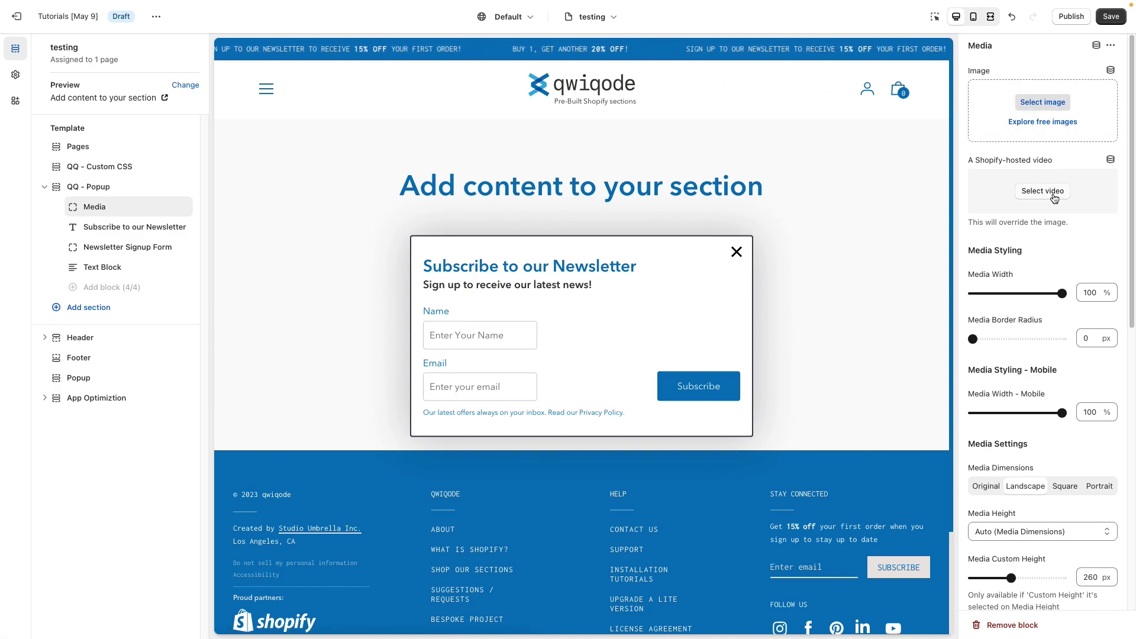
left_click(1048, 105)
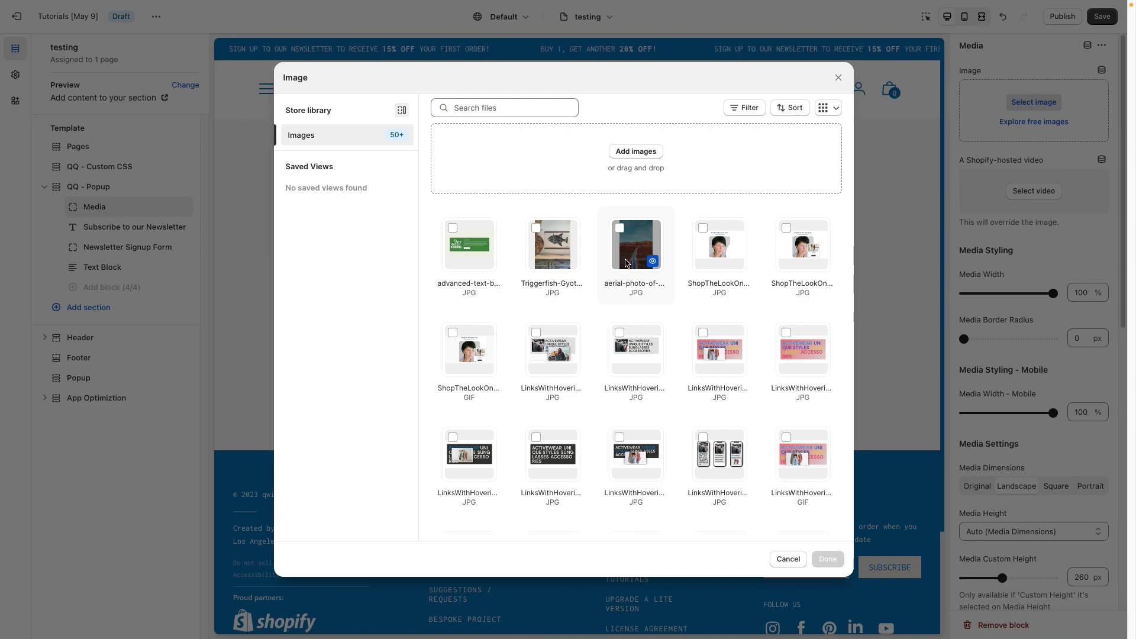
left_click(627, 260)
left_click(827, 559)
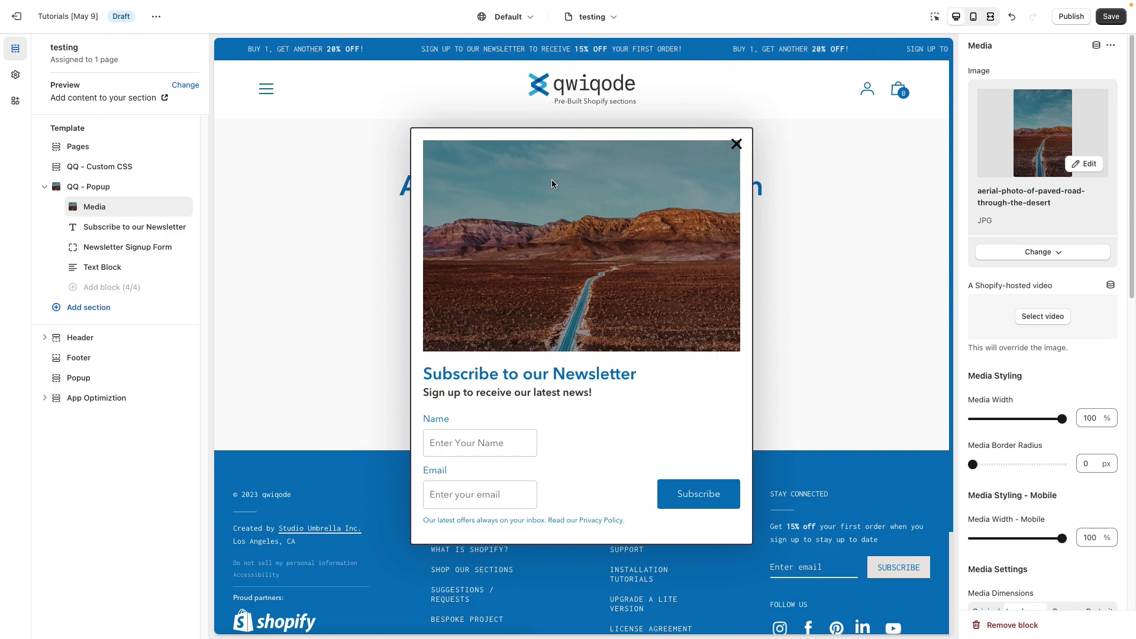
Try a narrower media width, restore it to 100%, and try media border radii of 38 px and 14 px
scroll(988, 355, "down", 5)
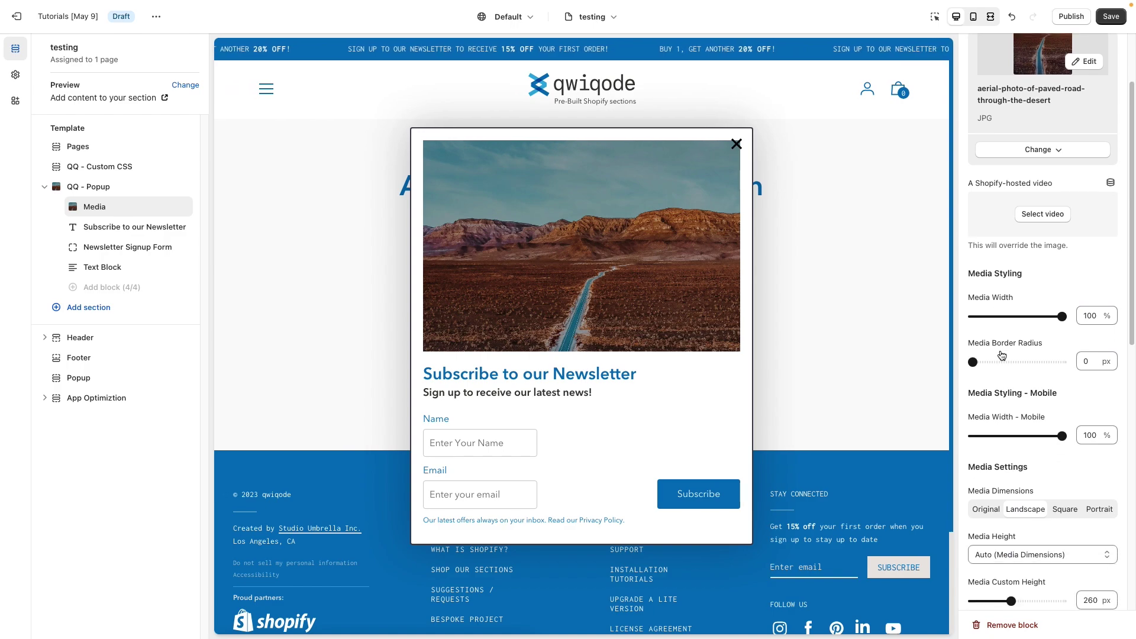
scroll(1006, 331, "down", 1)
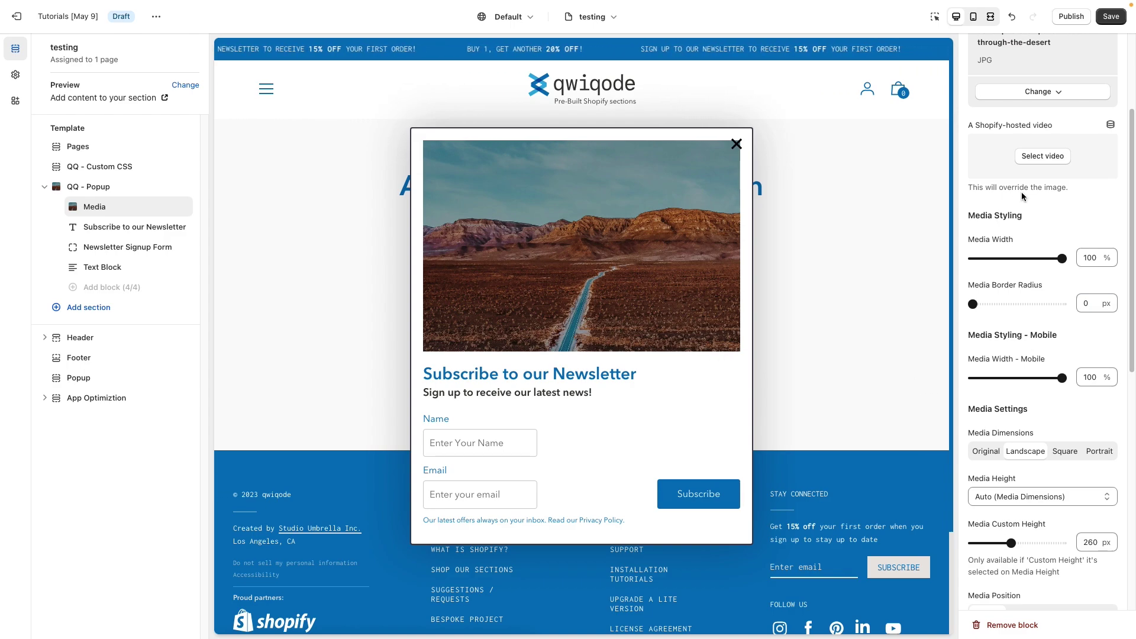
mouse_move(1057, 258)
left_mouse_down()
mouse_move(1014, 259)
mouse_move(1065, 258)
left_mouse_up()
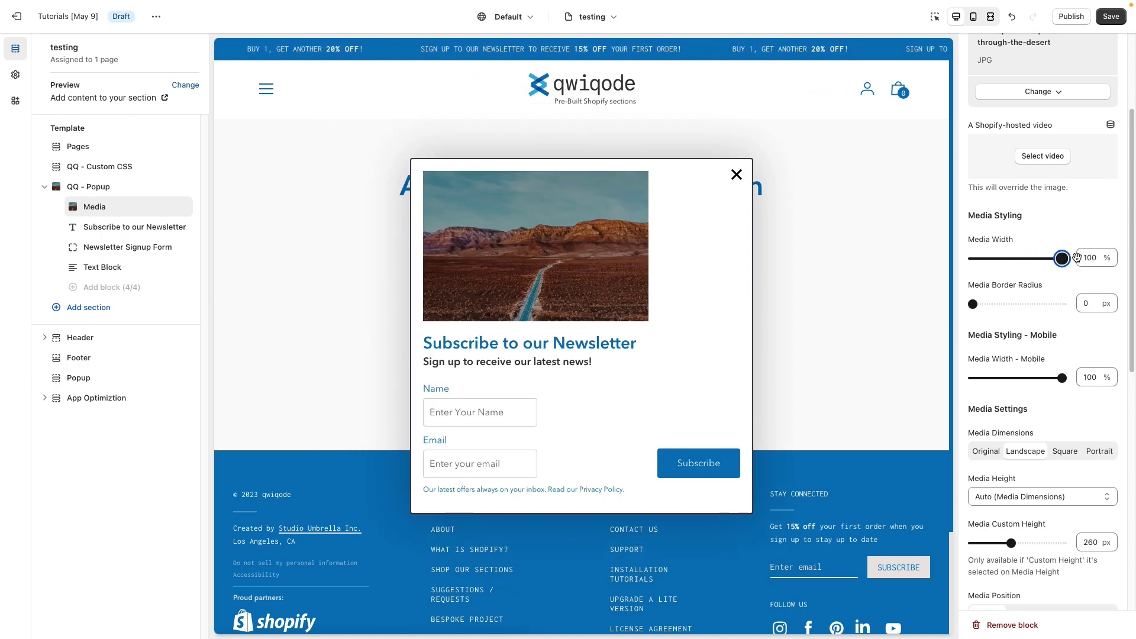
left_click_drag(971, 304, 989, 304)
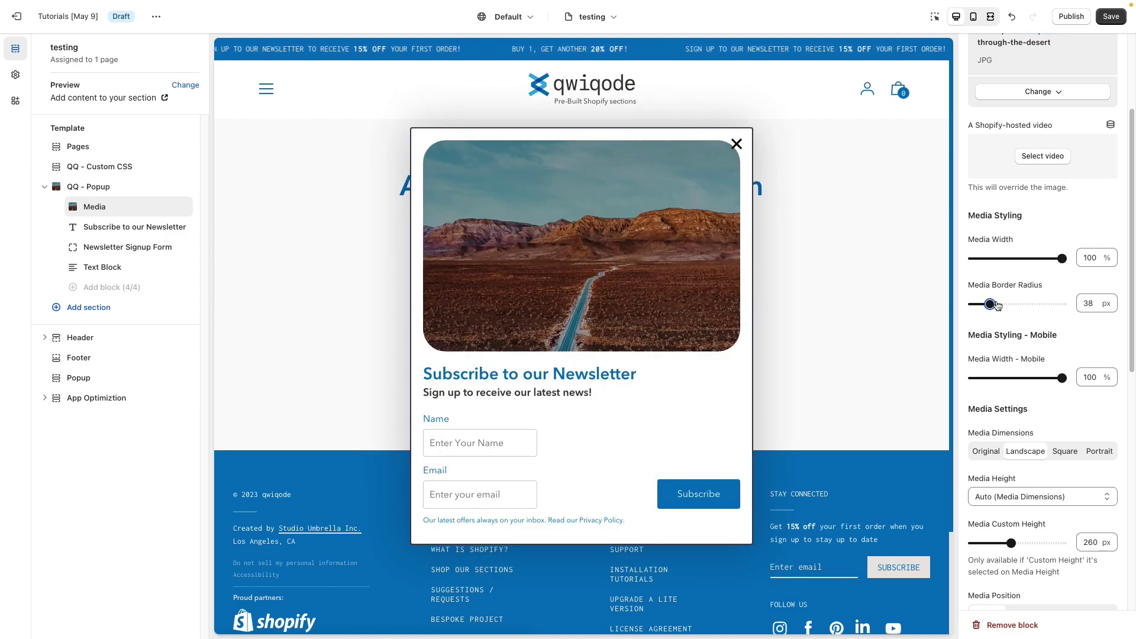
left_click_drag(990, 304, 977, 304)
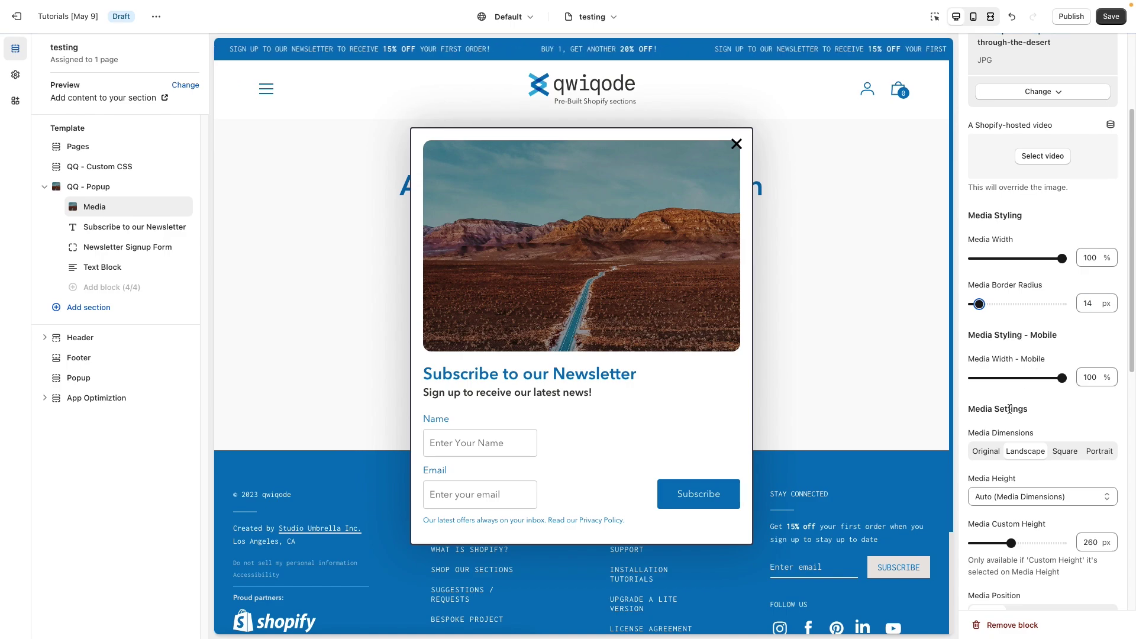
In the mobile preview, try a mobile media width of 55% and restore it to 100%
scroll(1010, 407, "down", 2)
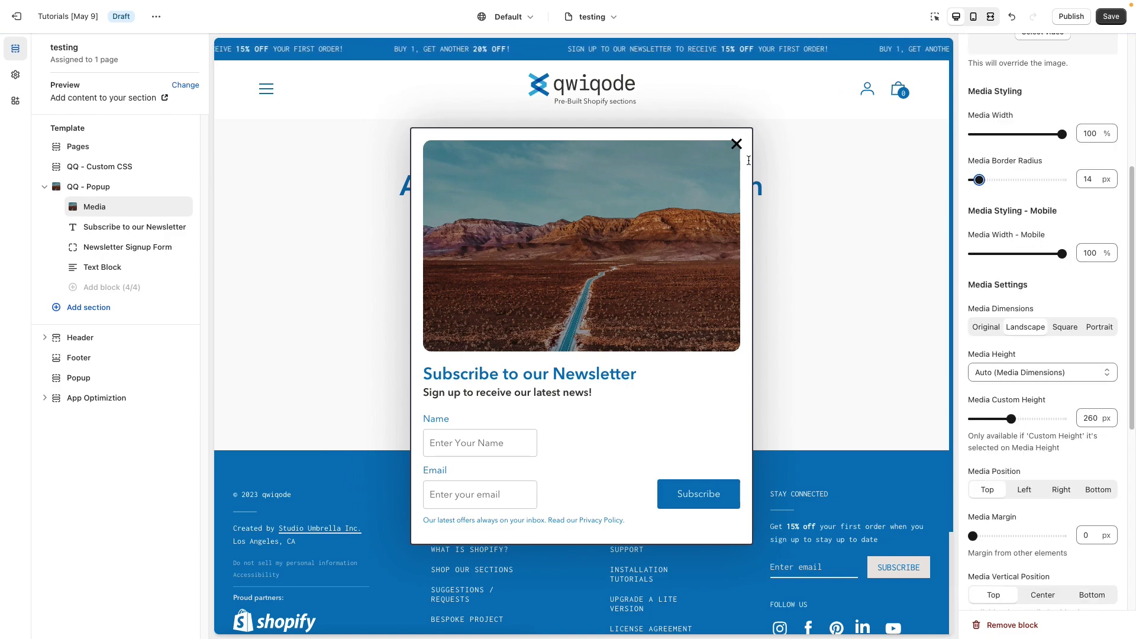
left_click(978, 18)
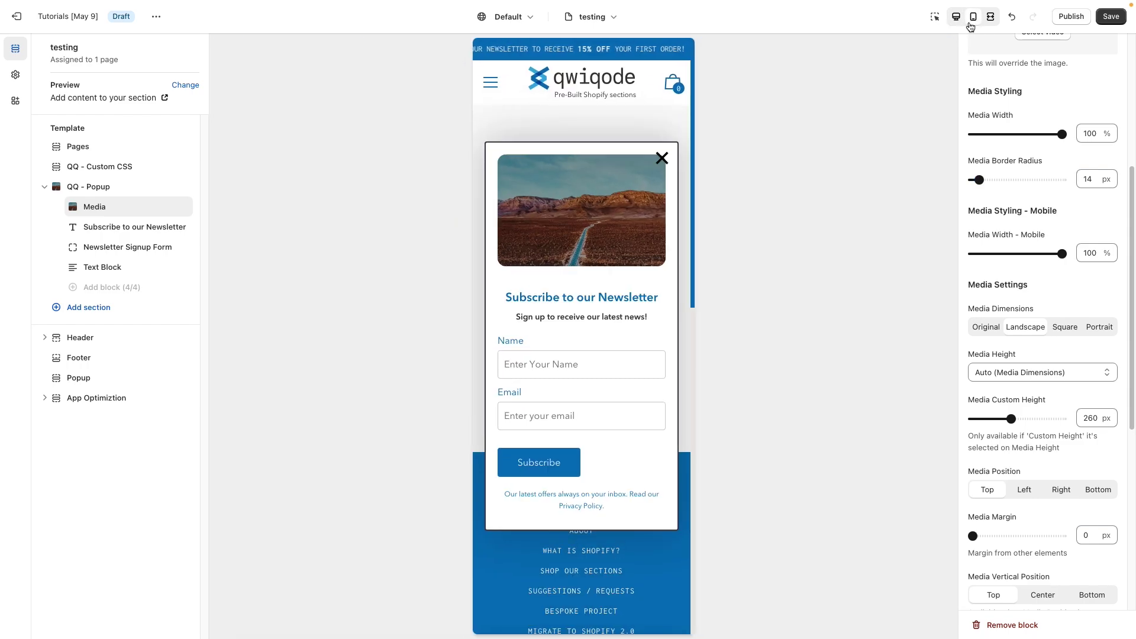
left_click(1016, 253)
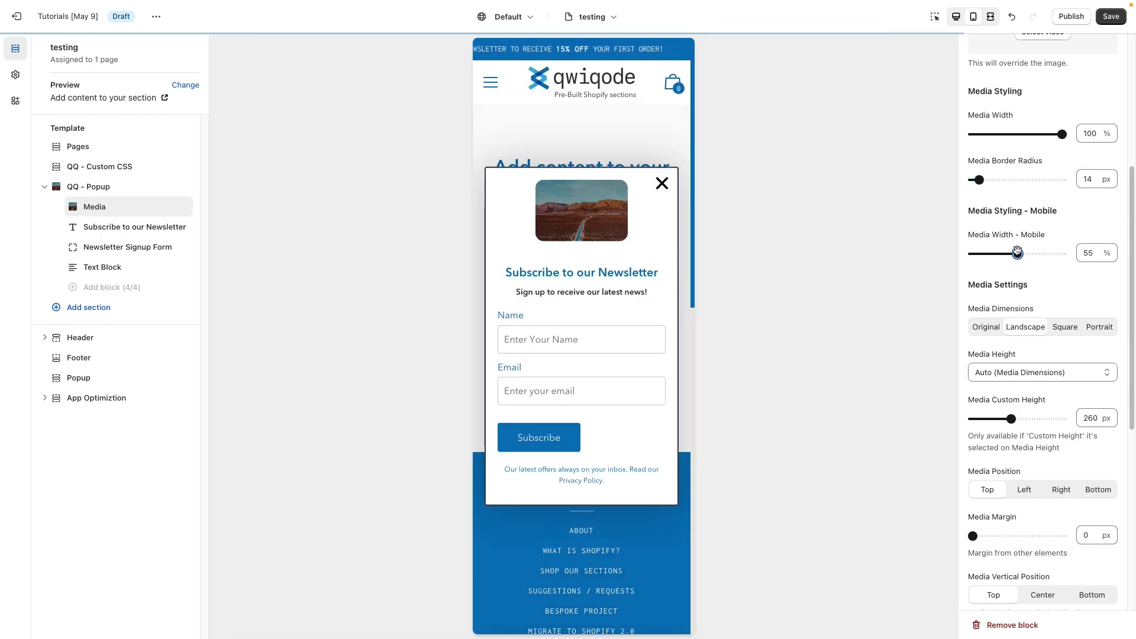
left_click_drag(1017, 253, 1105, 258)
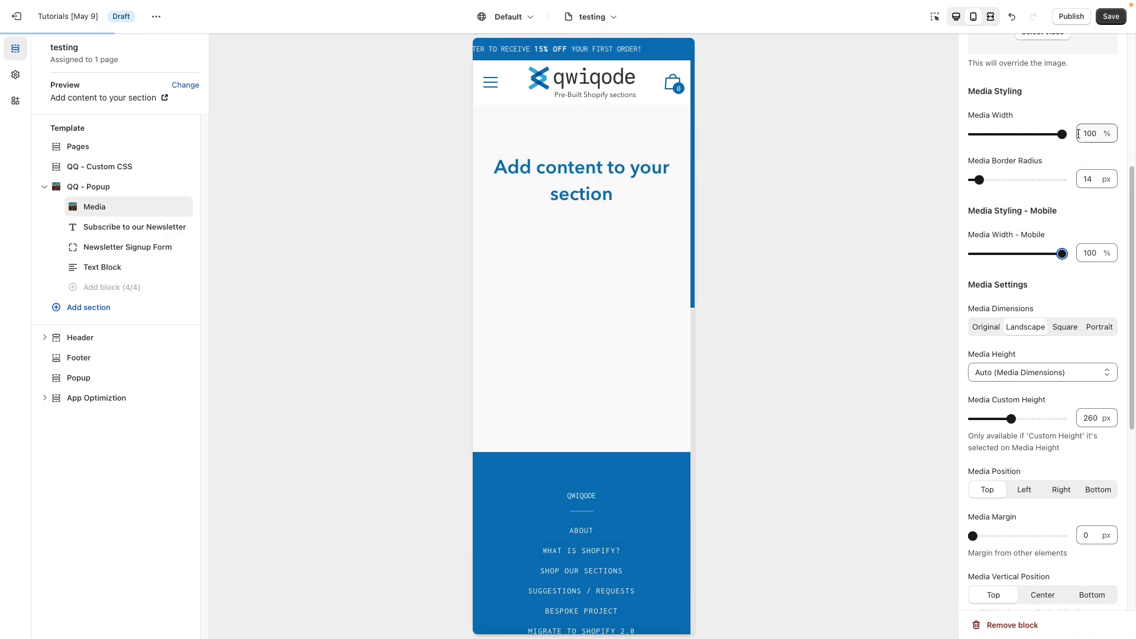
Return to the desktop preview and reset the media border radius to 0 px
scroll(1029, 119, "up", 1)
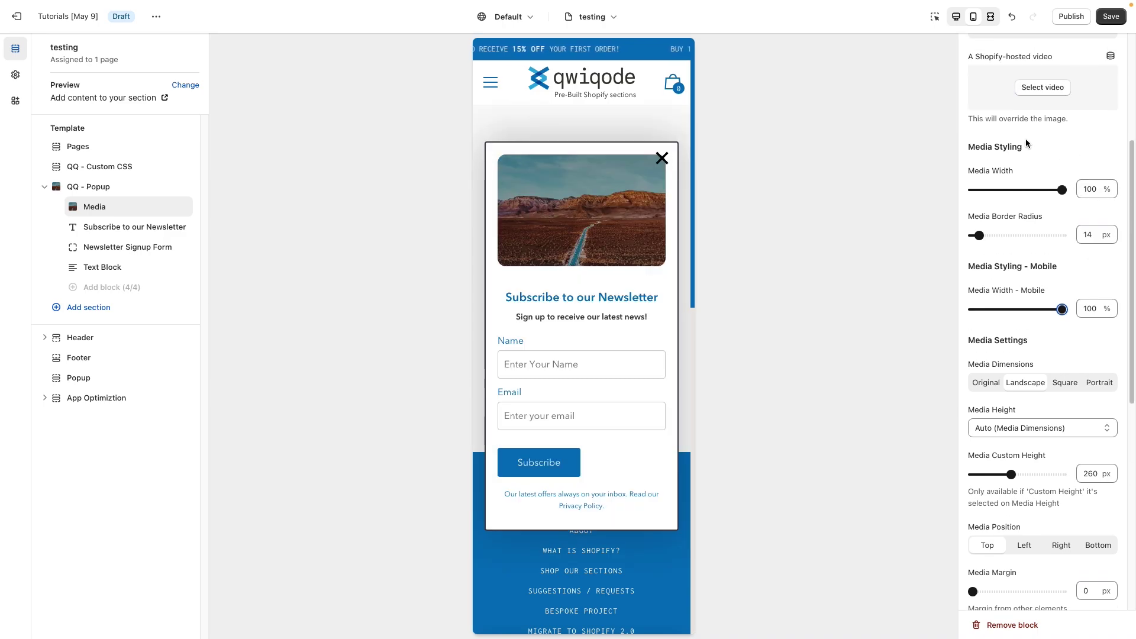
left_click(956, 17)
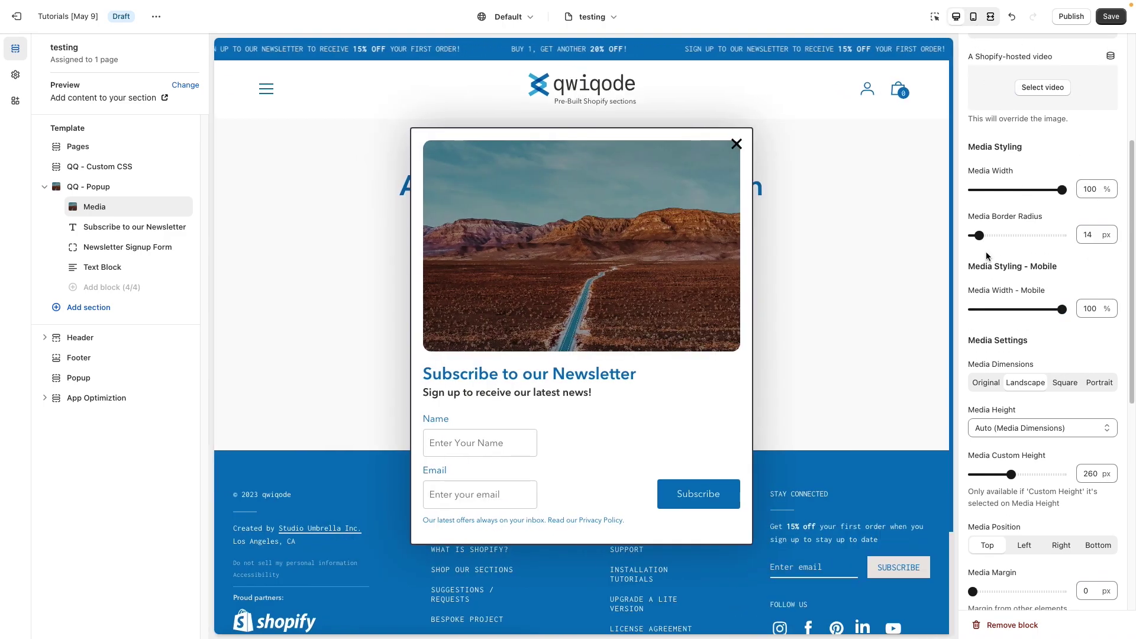
left_click_drag(978, 236, 970, 235)
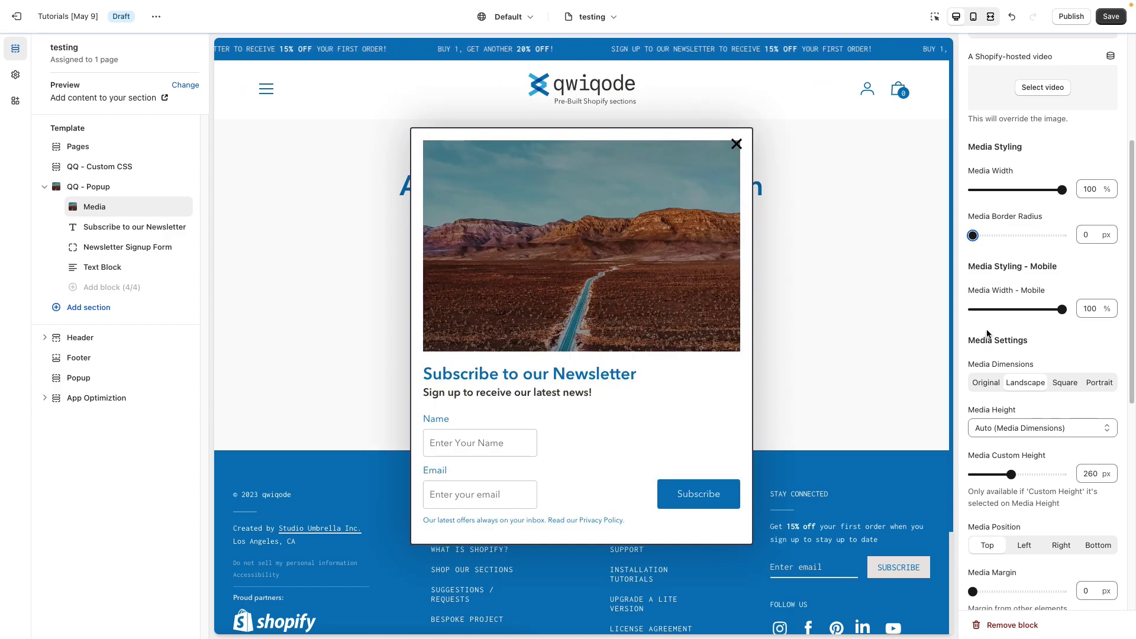
Try the Original, Square and Portrait media dimensions on the popup image and return to Landscape
scroll(986, 334, "down", 3)
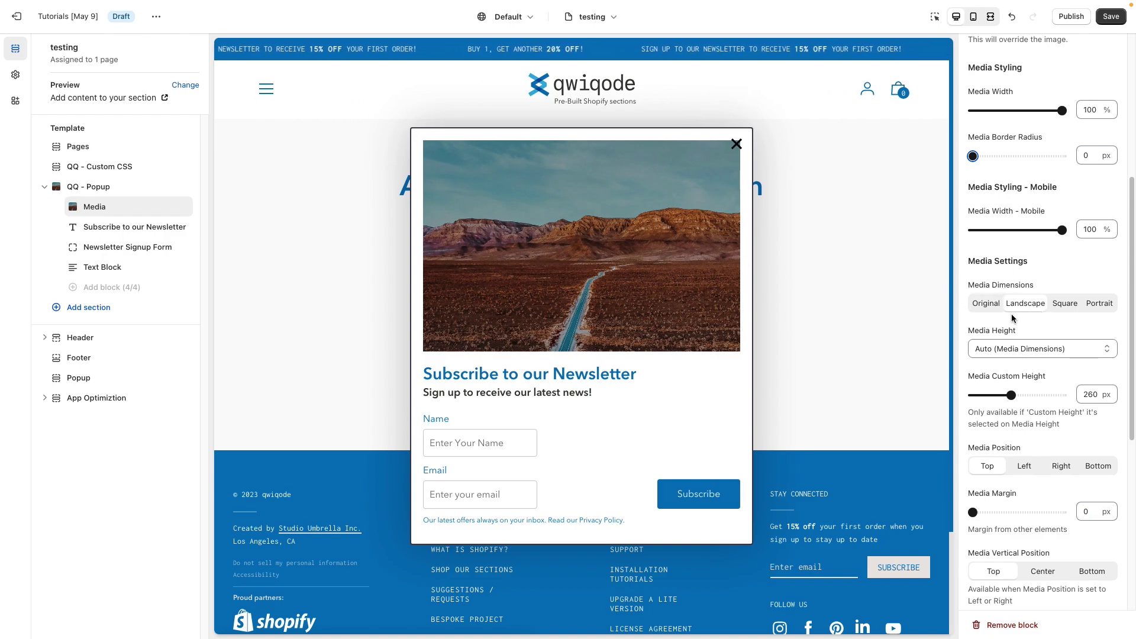
left_click(986, 306)
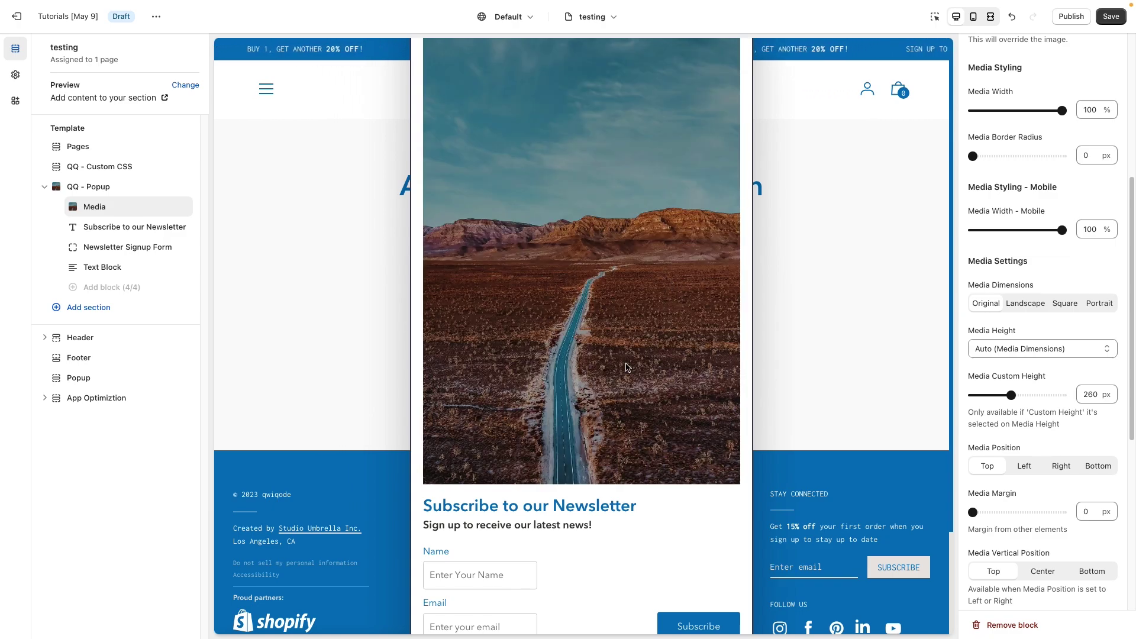
left_click(1067, 309)
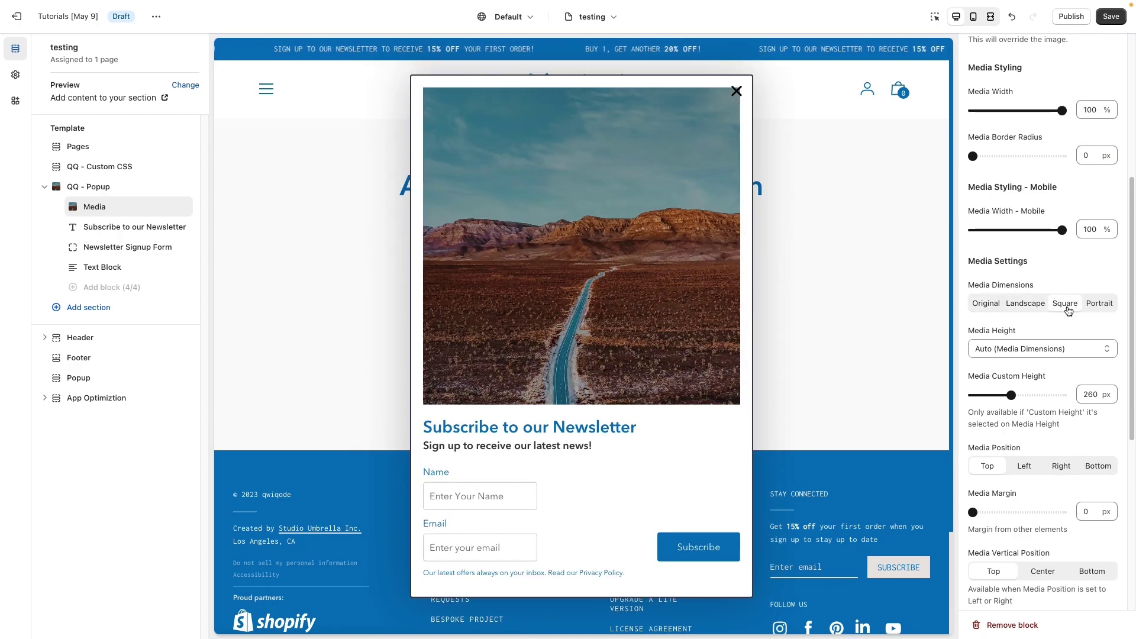
left_click(1094, 306)
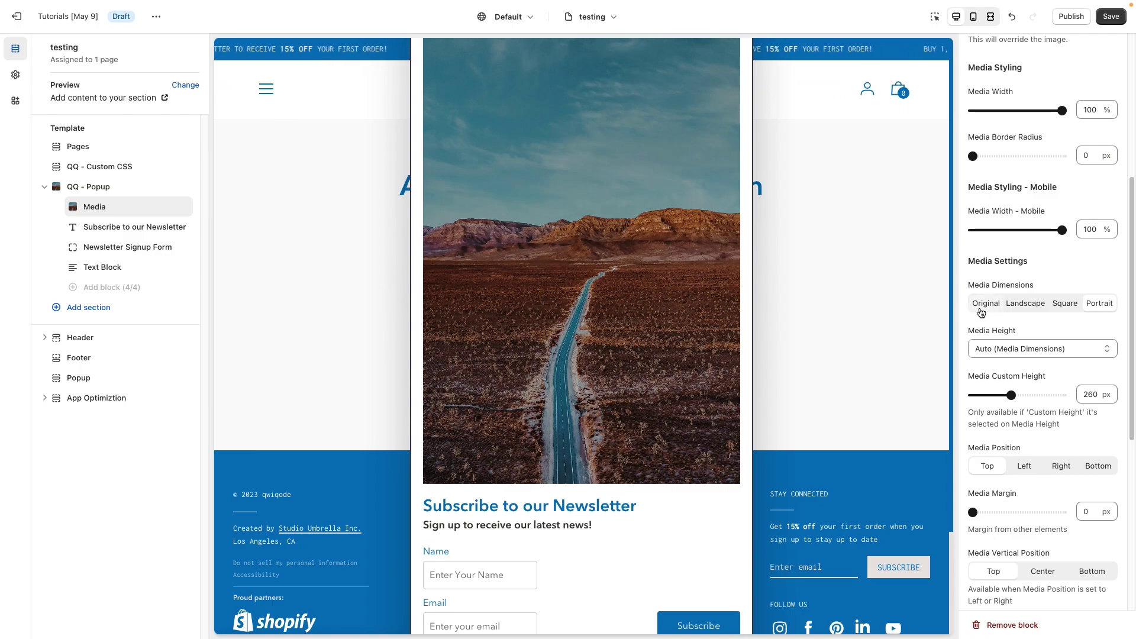
left_click(1025, 304)
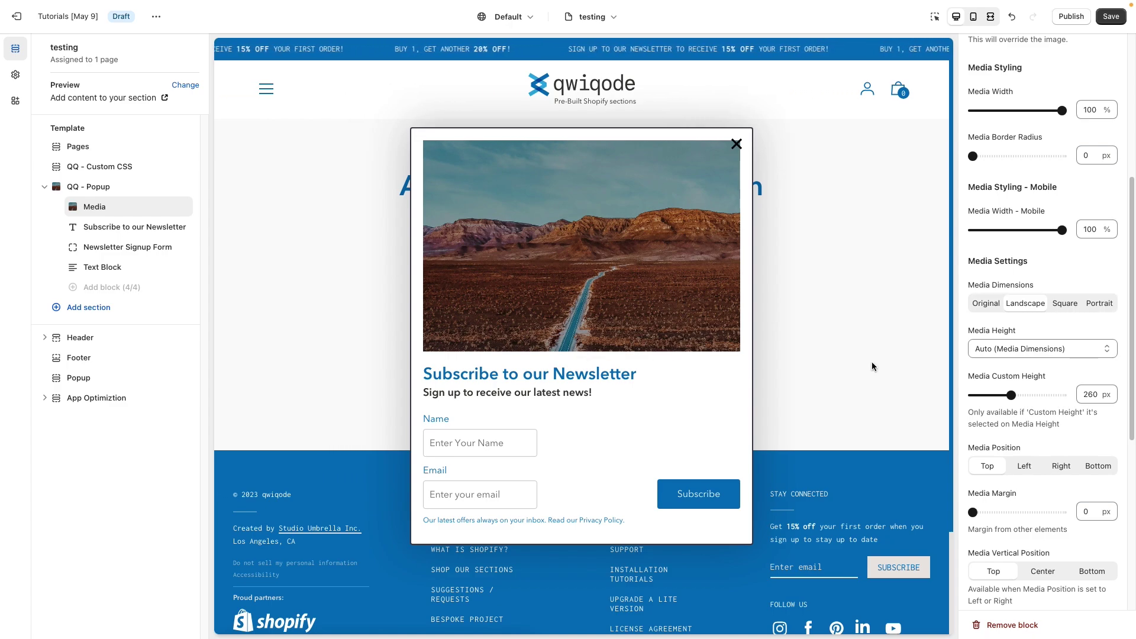
left_click(1089, 305)
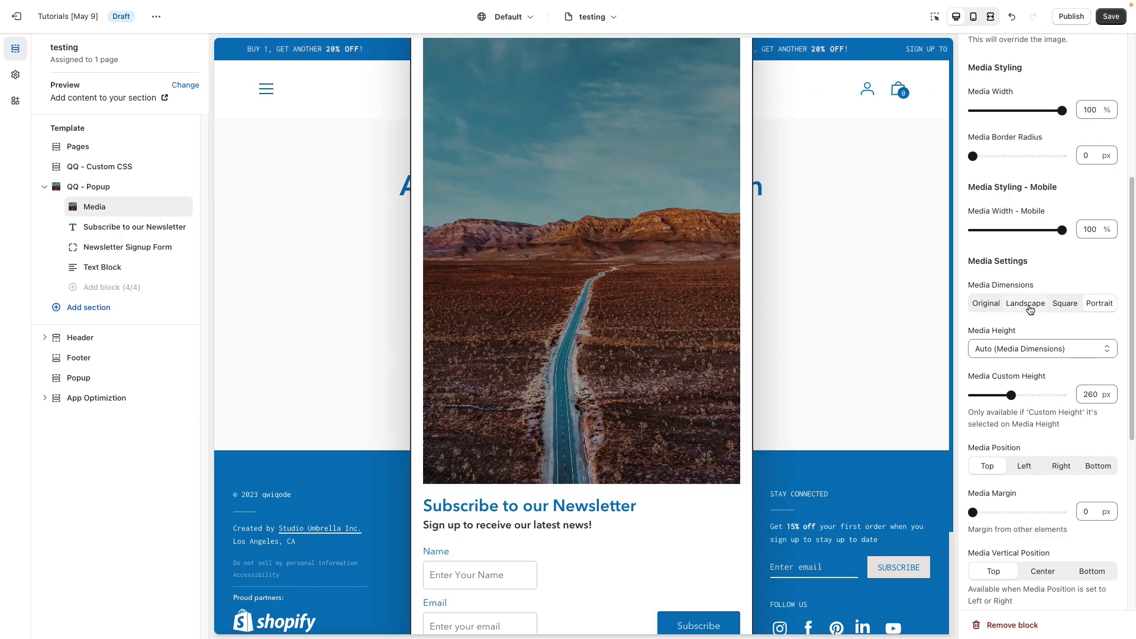
left_click(1029, 309)
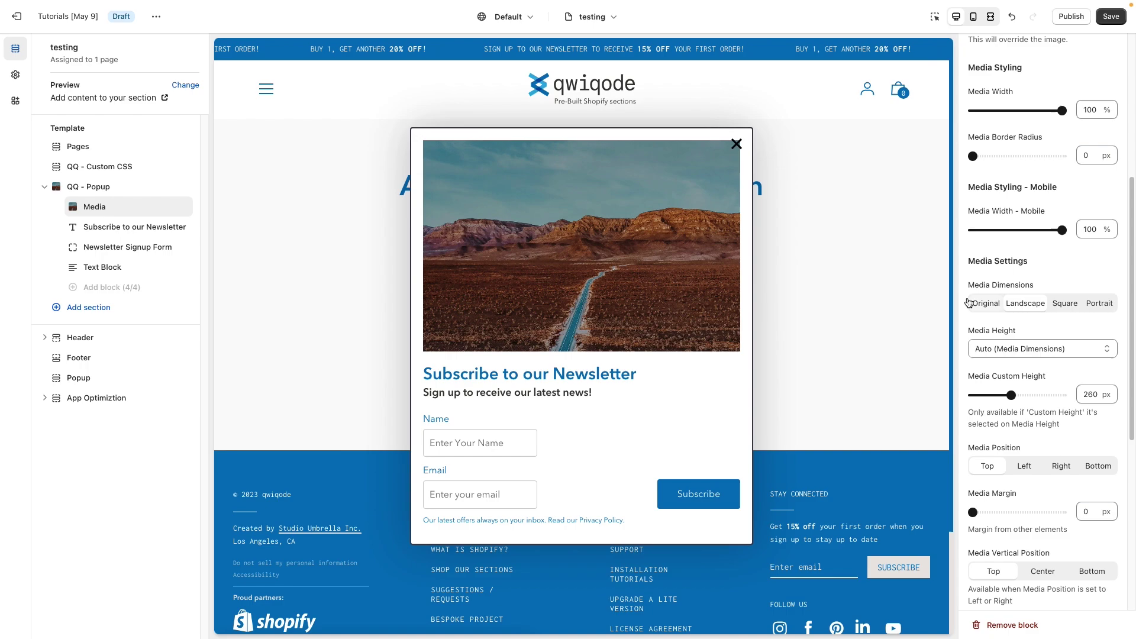
Try Custom Height for the popup image at 210 px and return the media height to Auto (Media Dimensions)
left_click(1021, 350)
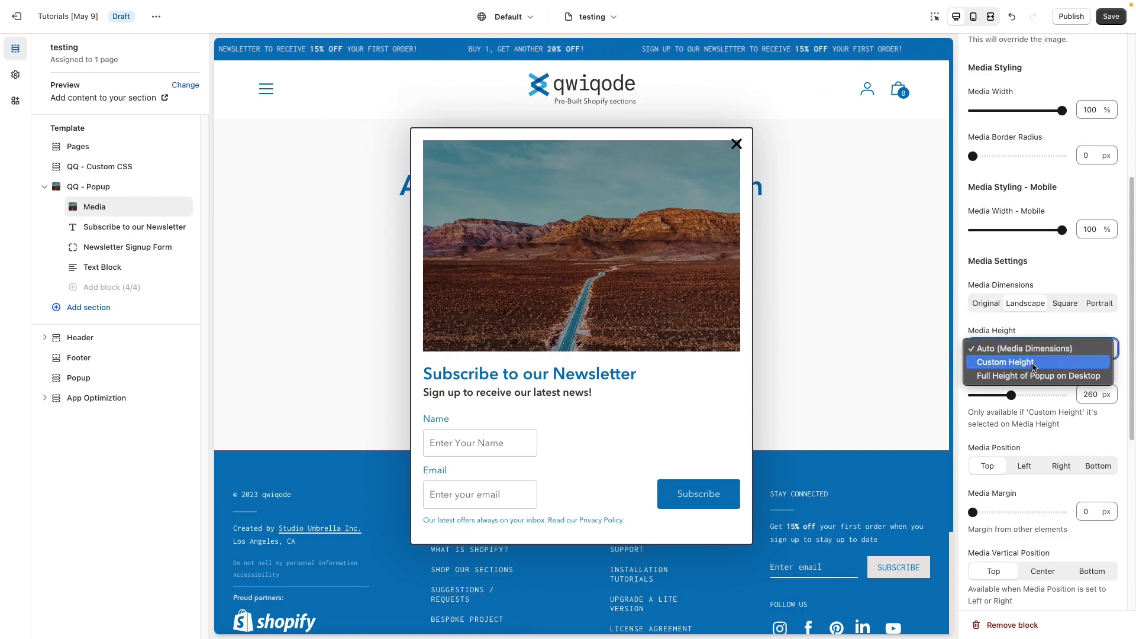
left_click(1027, 363)
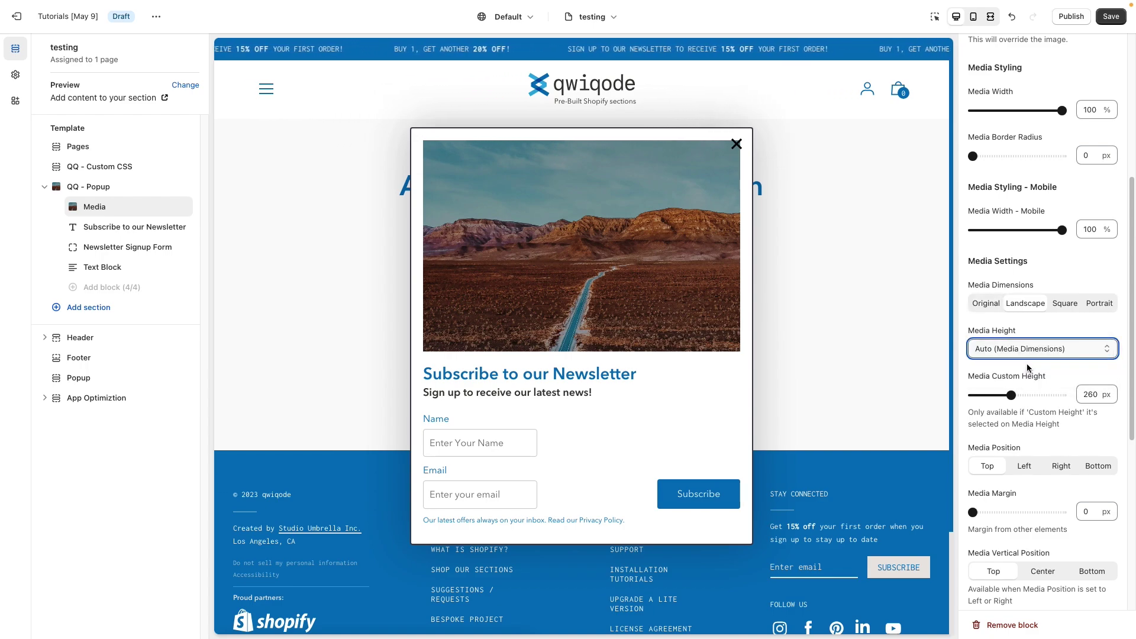
mouse_move(1010, 394)
left_mouse_down()
mouse_move(992, 394)
mouse_move(1033, 395)
mouse_move(1004, 394)
left_mouse_up()
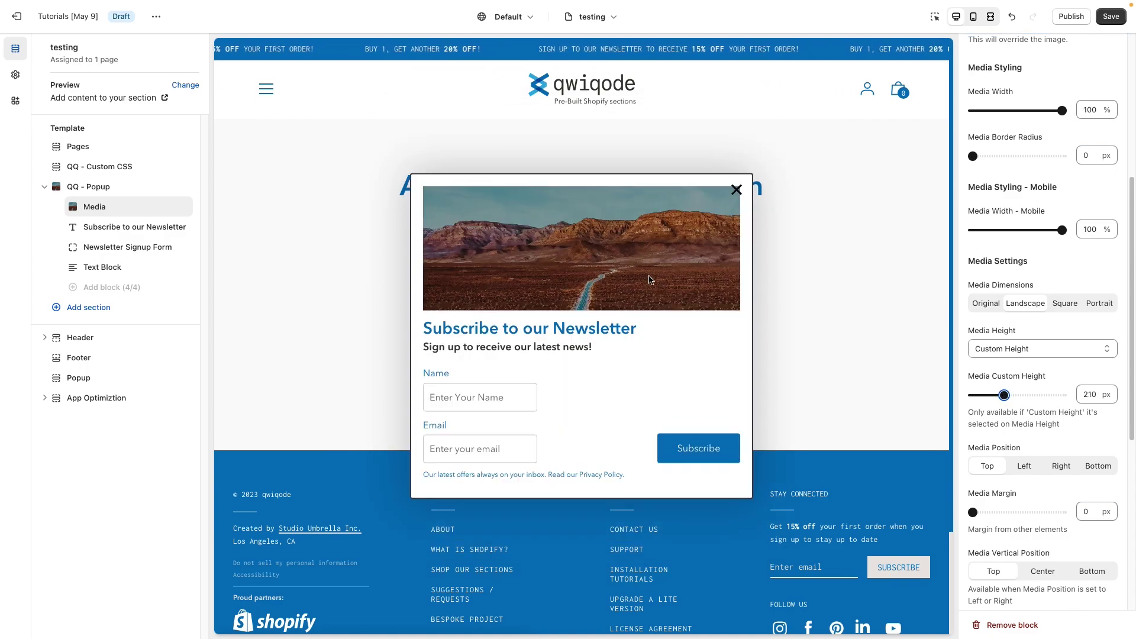
left_click(1003, 351)
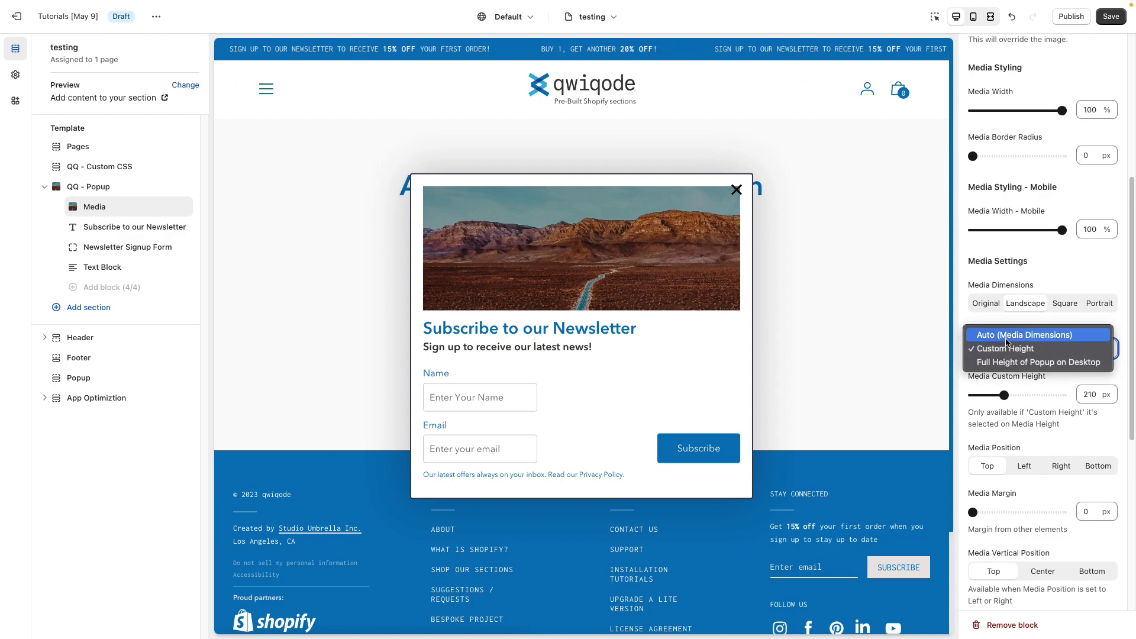
left_click(1017, 334)
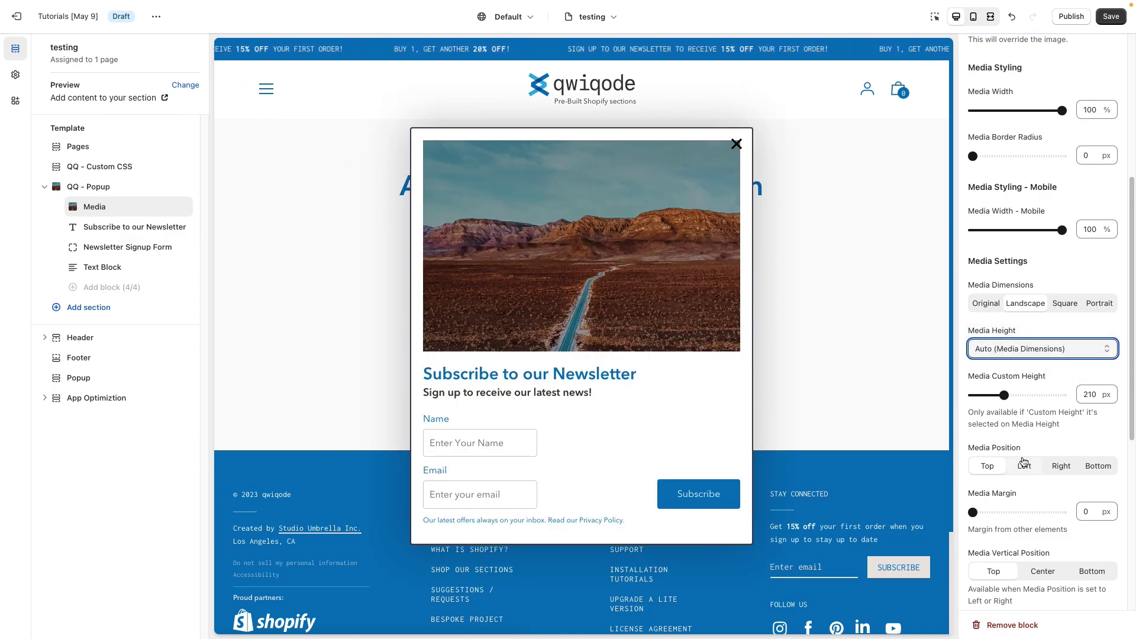
Position the popup media on the Left and set its media width to 45%
left_click(1017, 472)
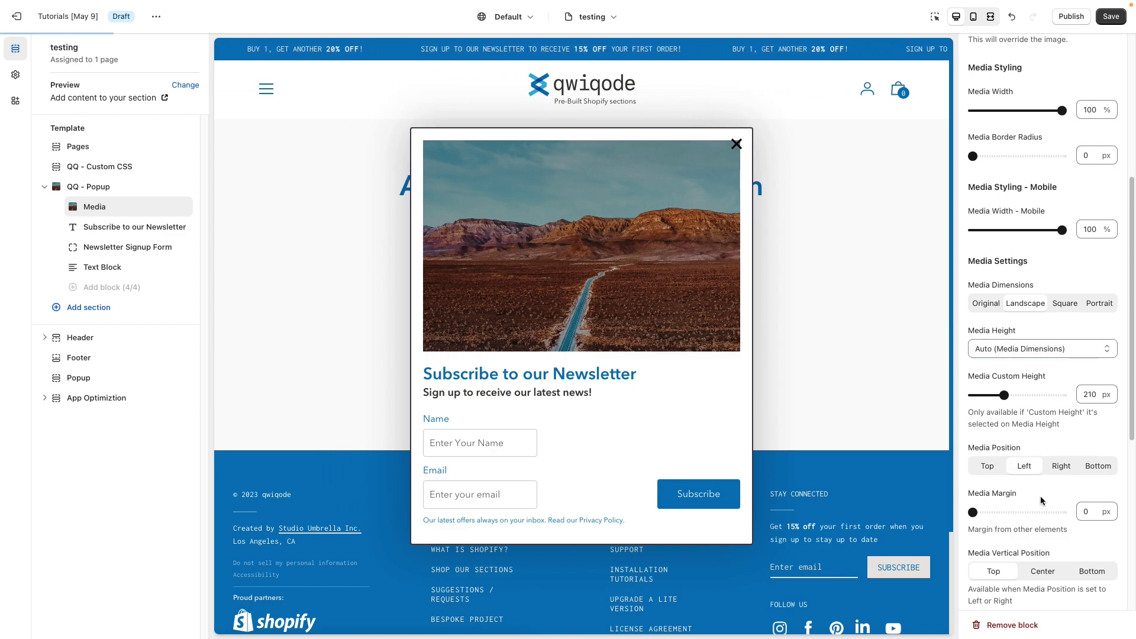
left_click(1064, 467)
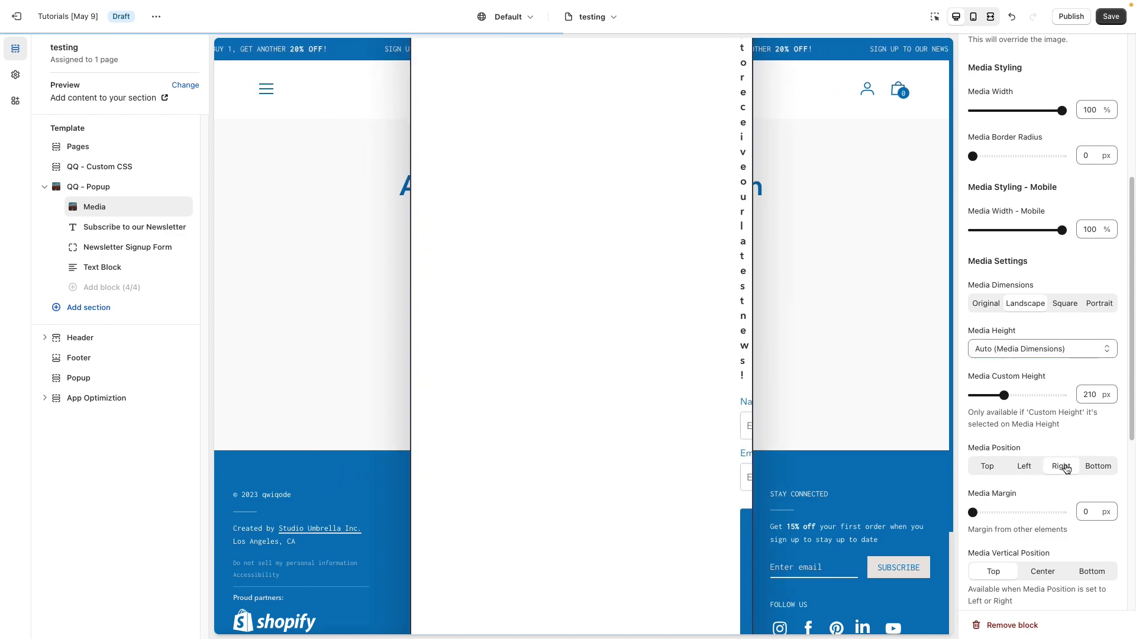
left_click(1027, 470)
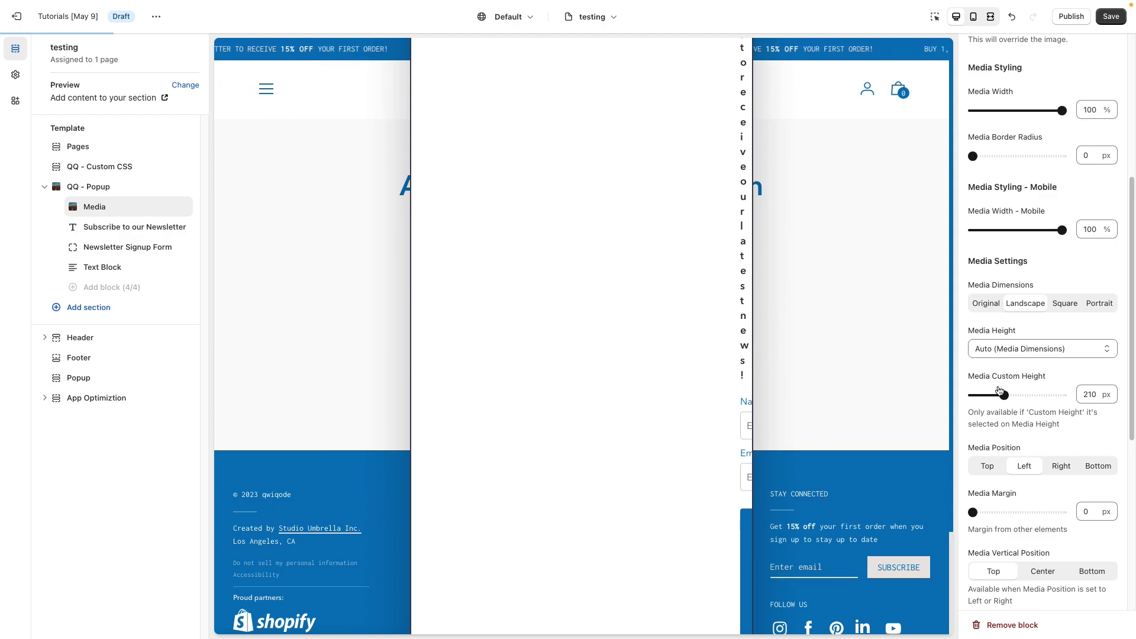
left_click(1011, 112)
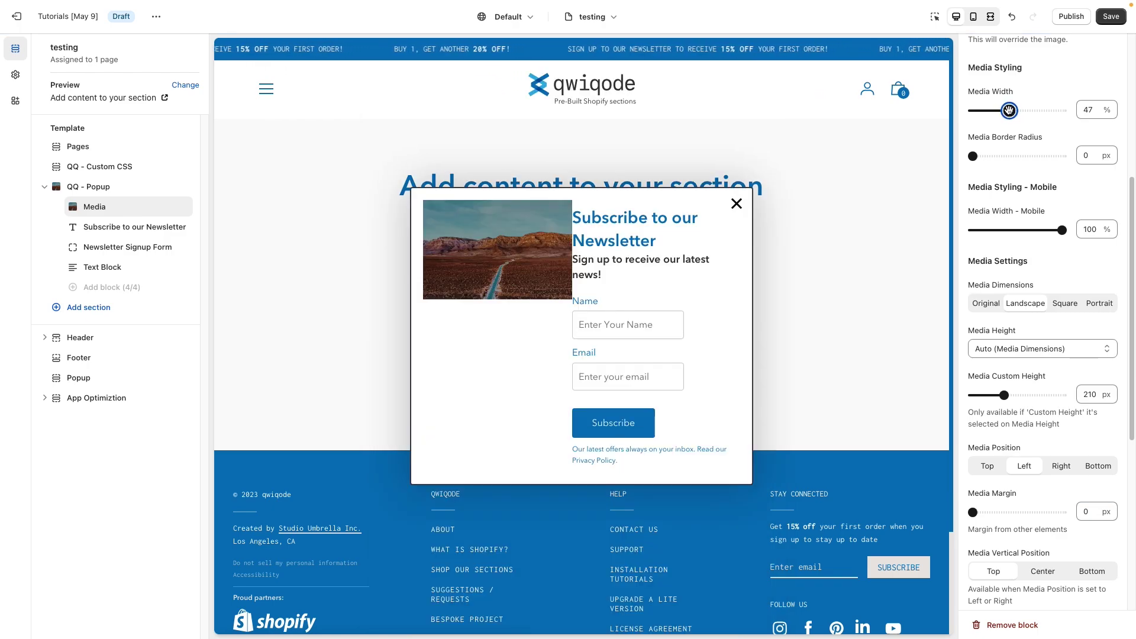
left_click_drag(1008, 110, 1007, 110)
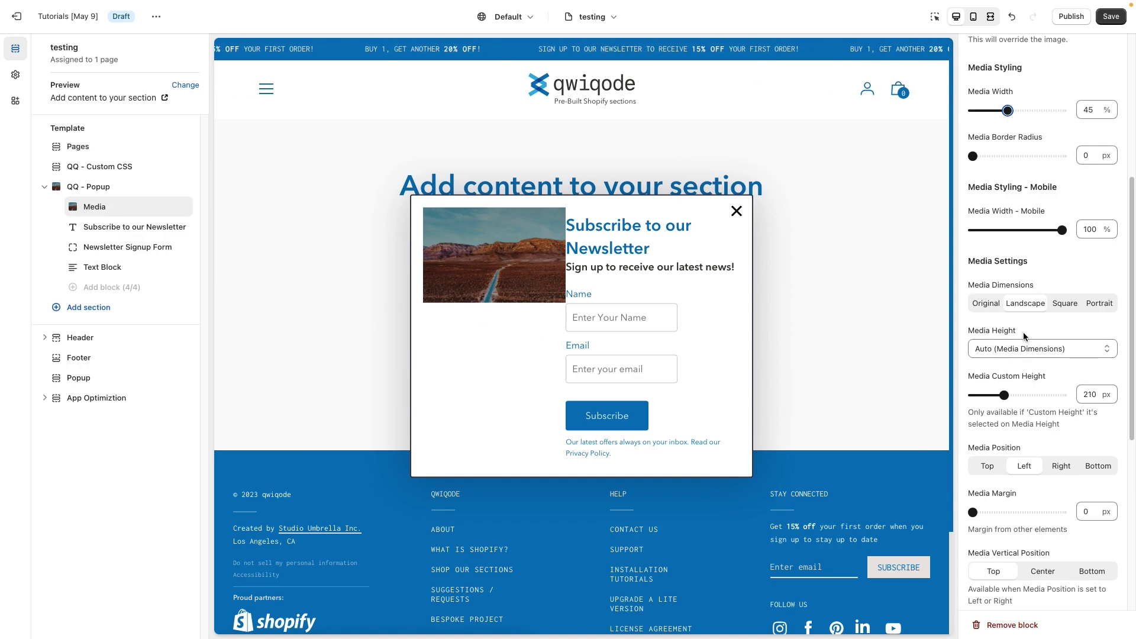
Set the media height to Full Height of Popup on Desktop and the QQ - Popup section's max width to 860 px
left_click(1041, 348)
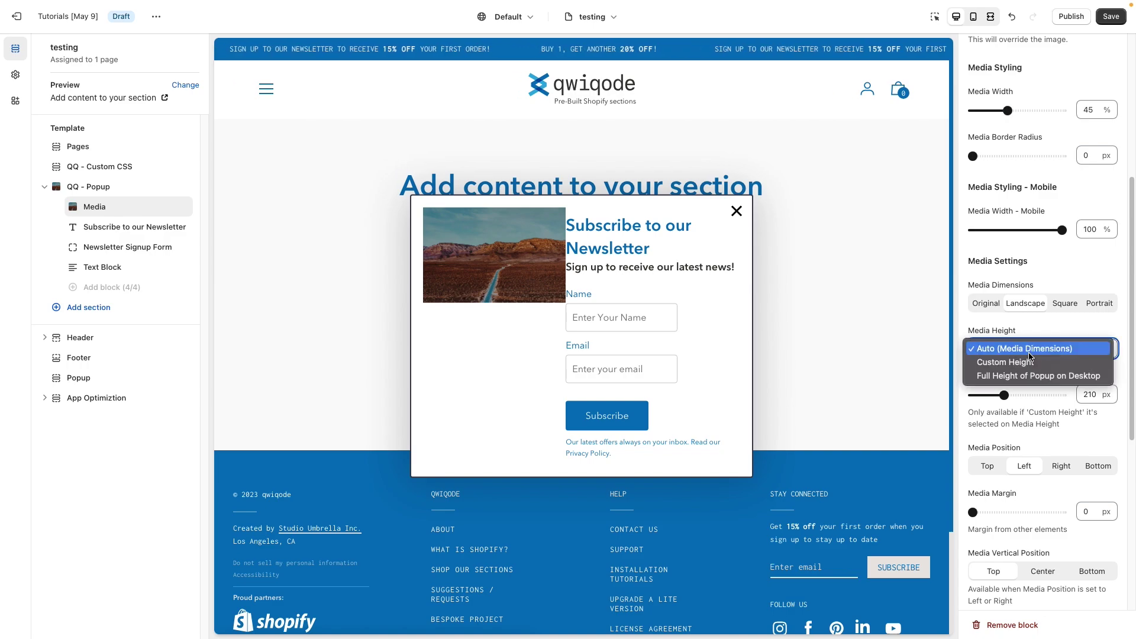
left_click(1017, 375)
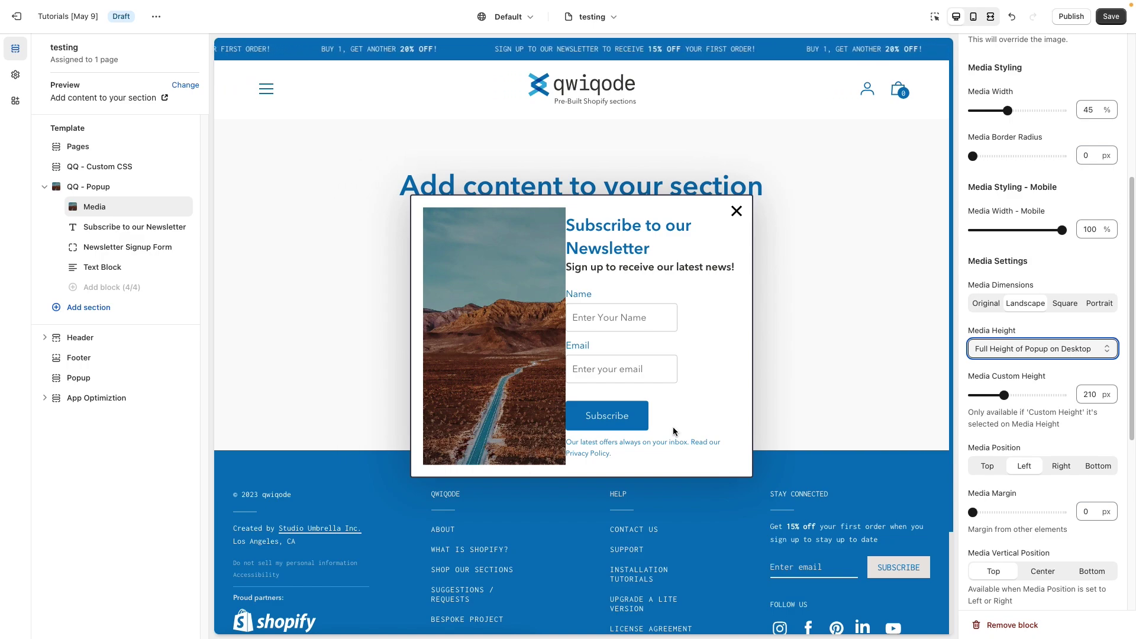
left_click(81, 188)
scroll(1020, 398, "down", 5)
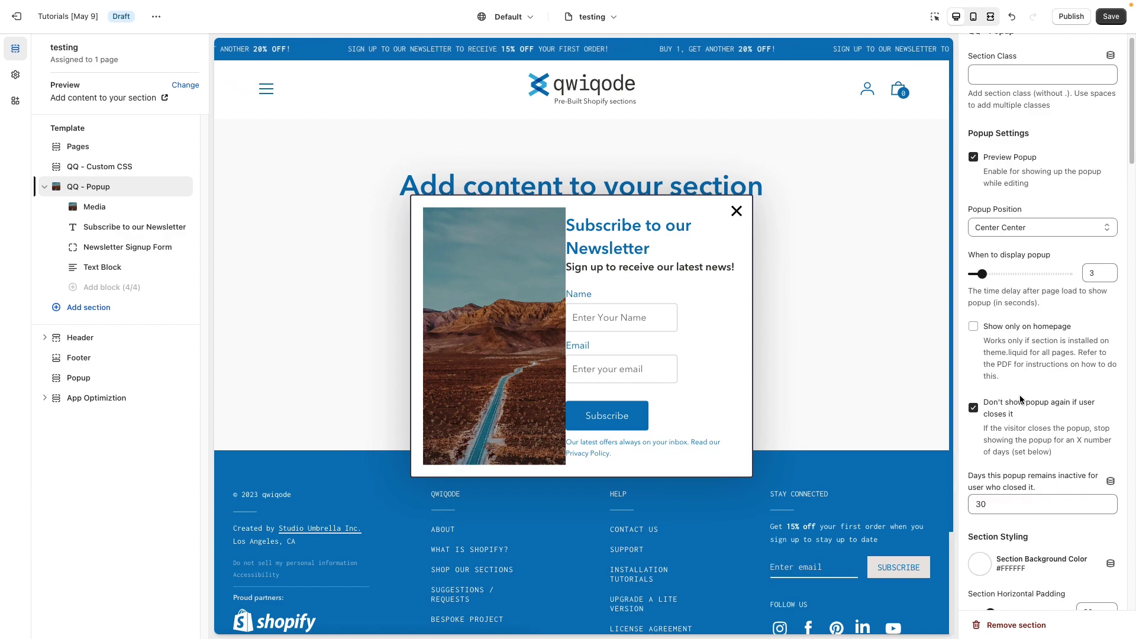
scroll(1020, 398, "down", 5)
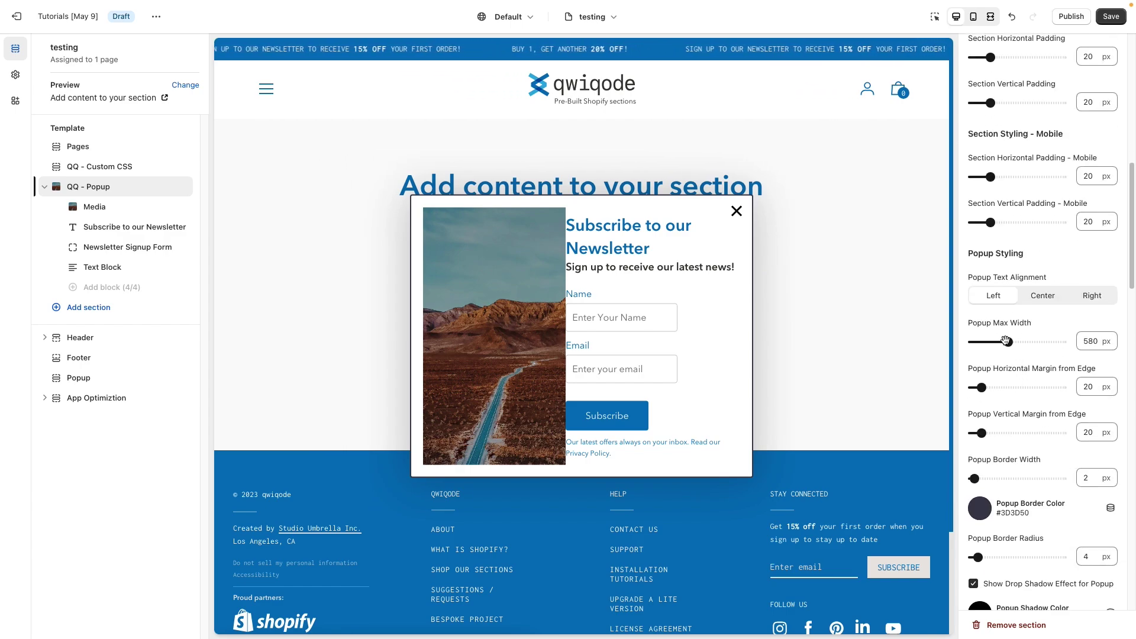
left_click_drag(1006, 342, 1044, 344)
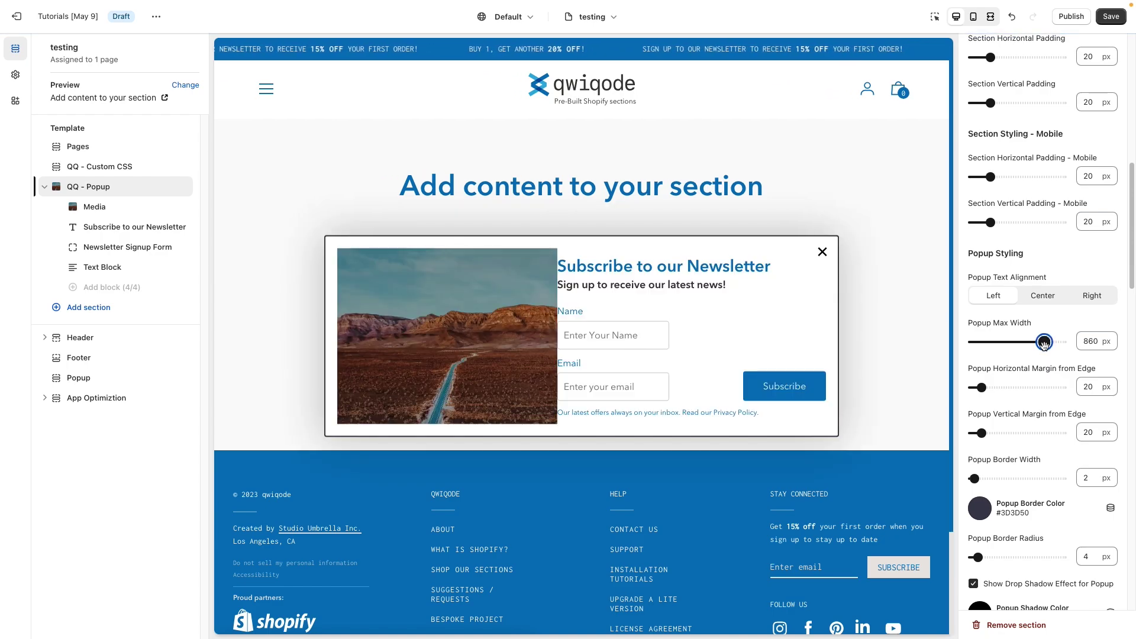
Try the Right and Bottom positions for the popup's Media block and return it to Left
left_click(157, 208)
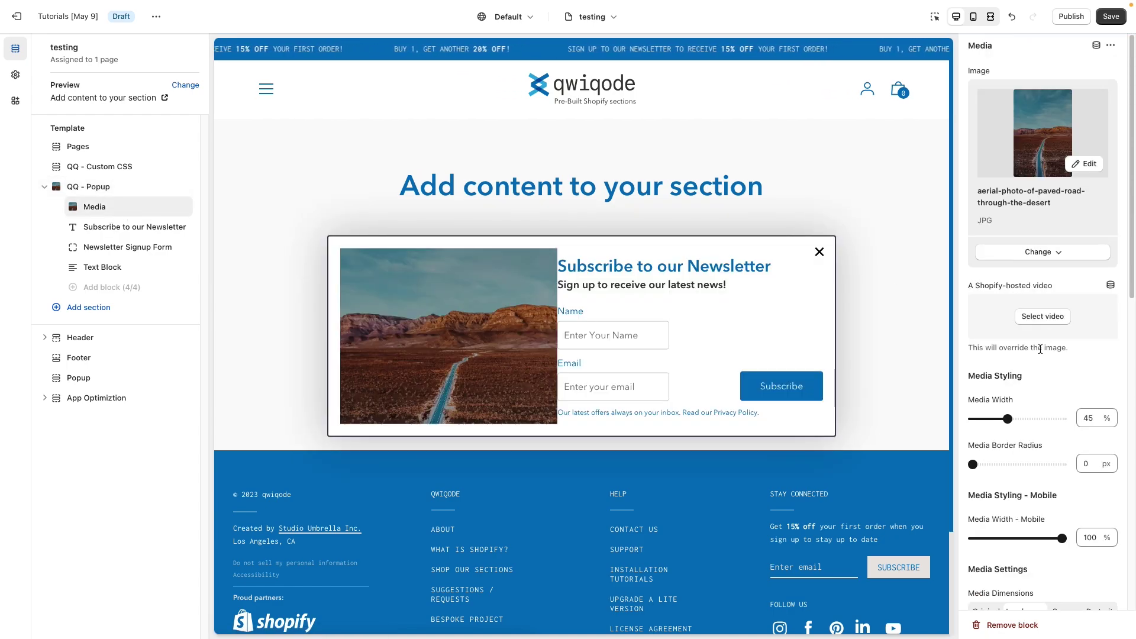
scroll(1021, 428, "down", 5)
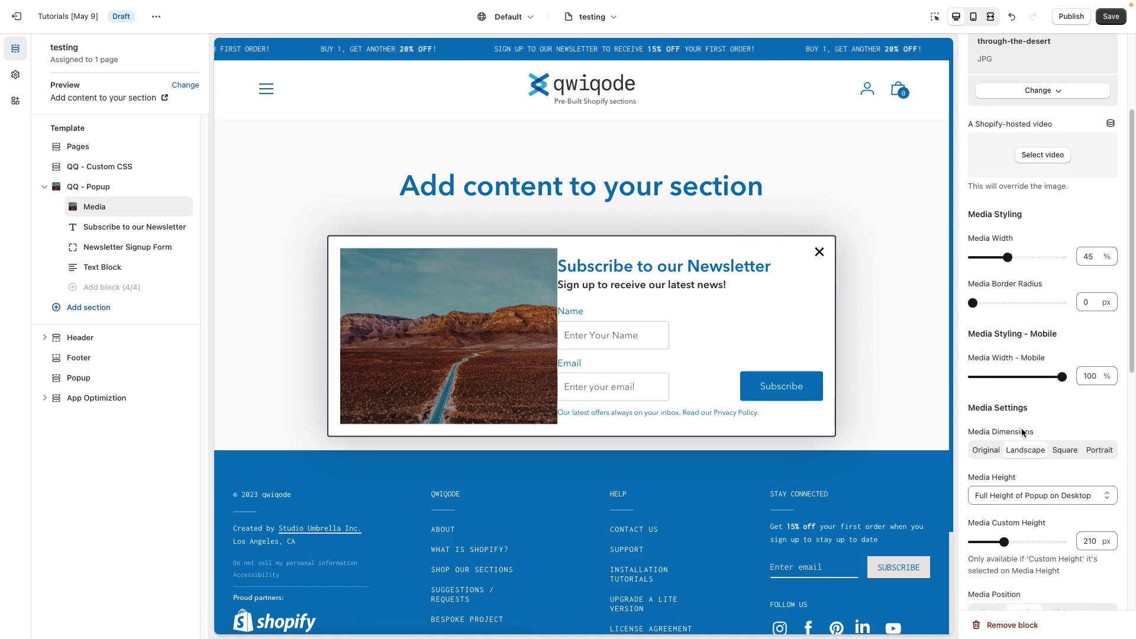
scroll(1021, 432, "down", 3)
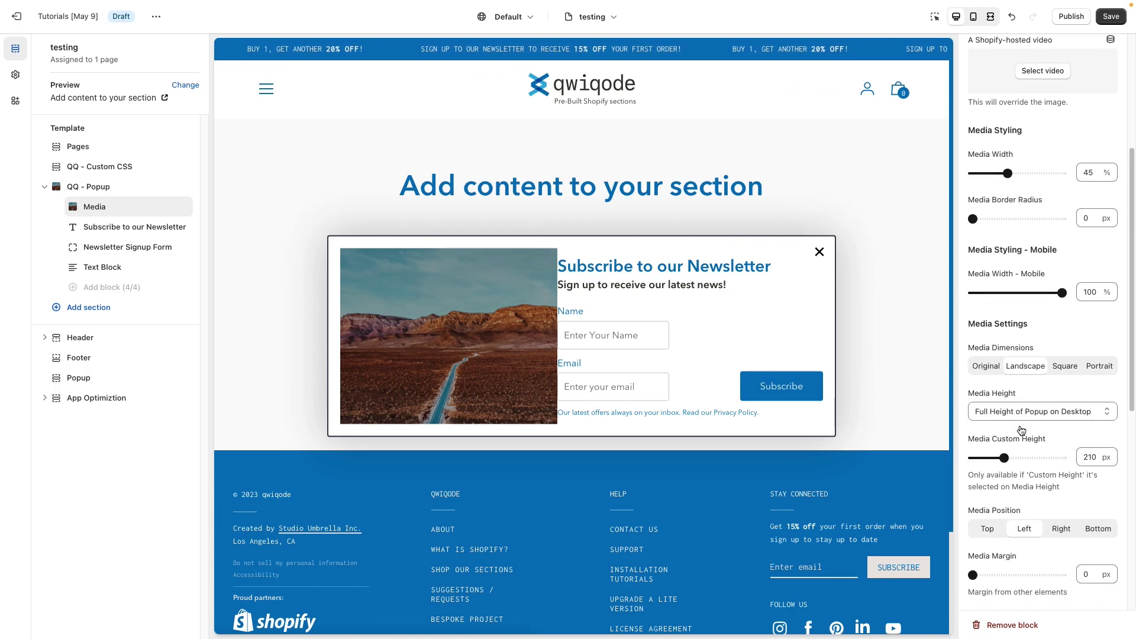
scroll(1021, 430, "down", 3)
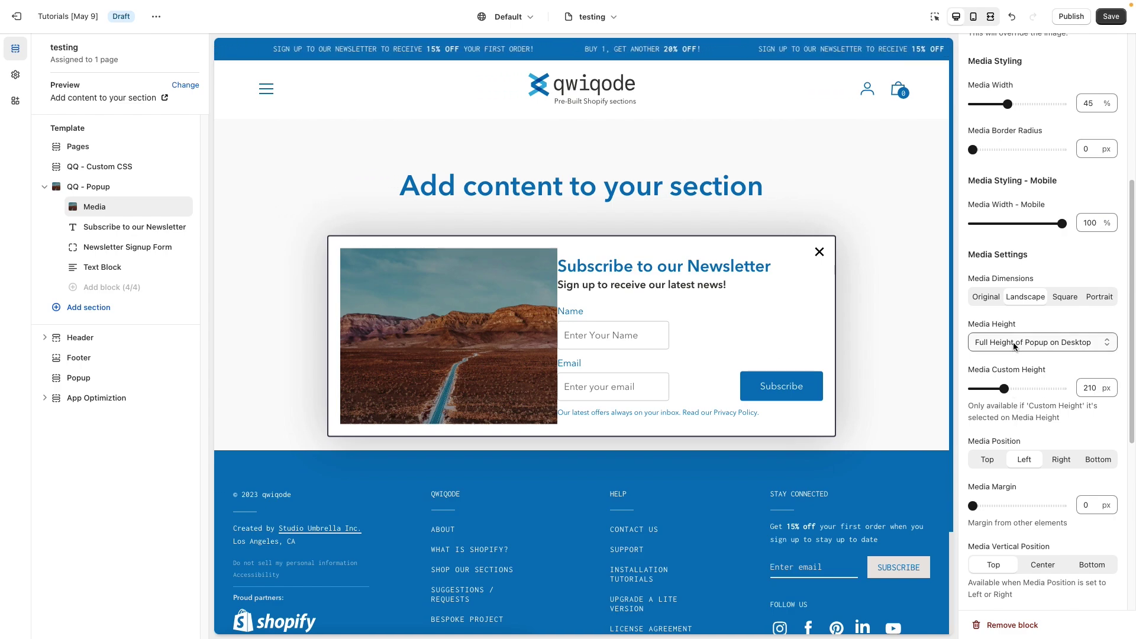
scroll(1009, 438, "down", 2)
left_click(1063, 417)
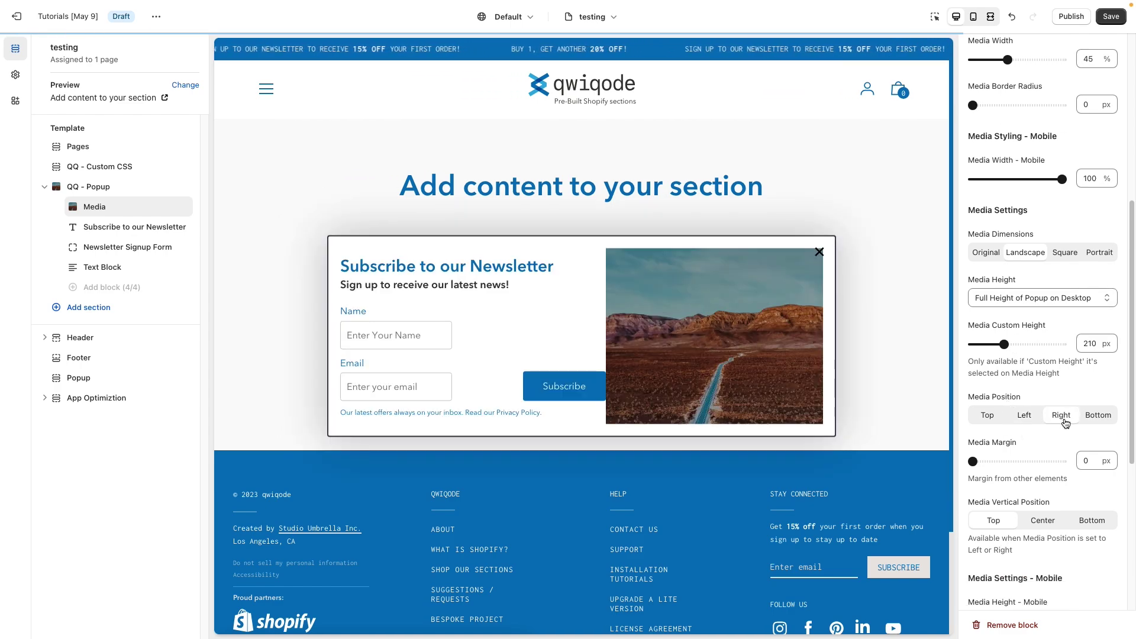
left_click(1092, 417)
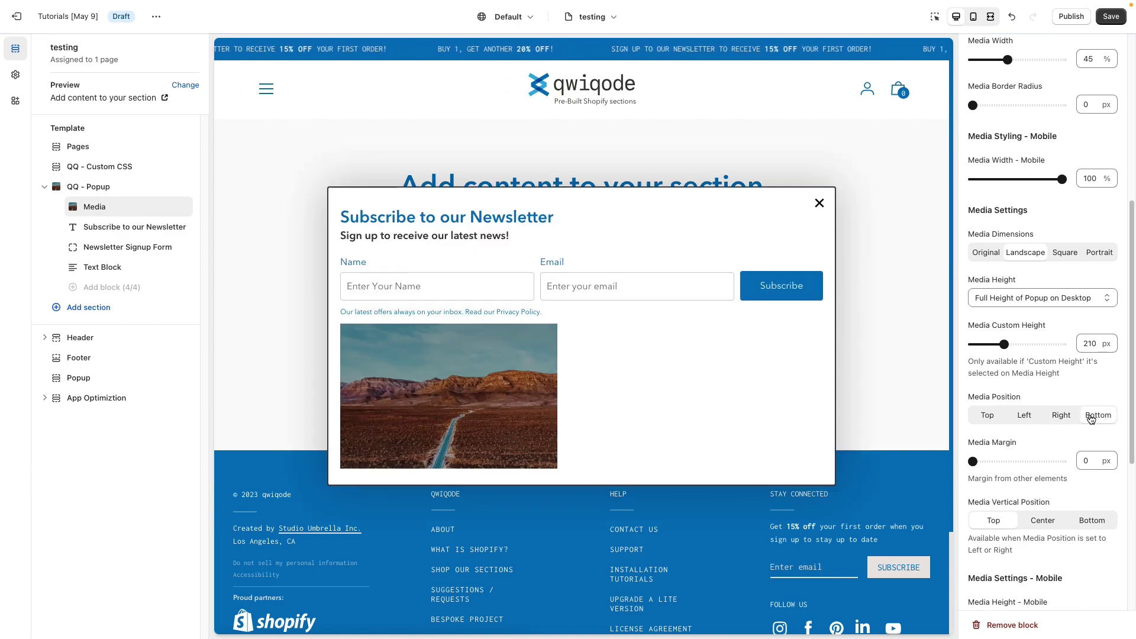
left_click(1024, 416)
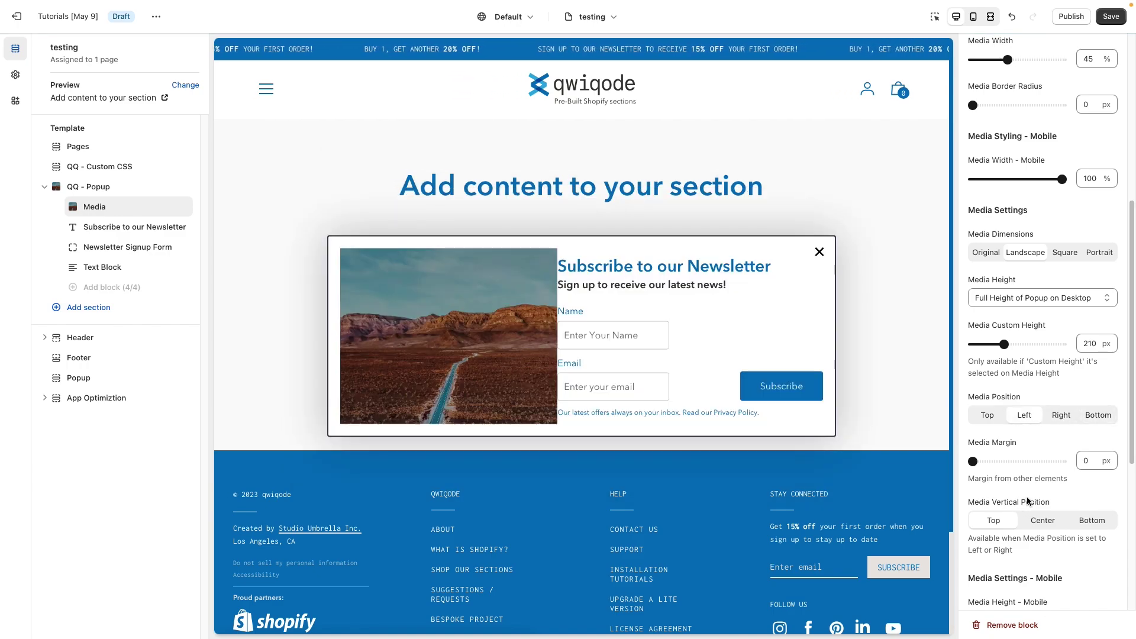
Set the popup media margin to 20 px and the media vertical position to Bottom
scroll(1021, 501, "down", 1)
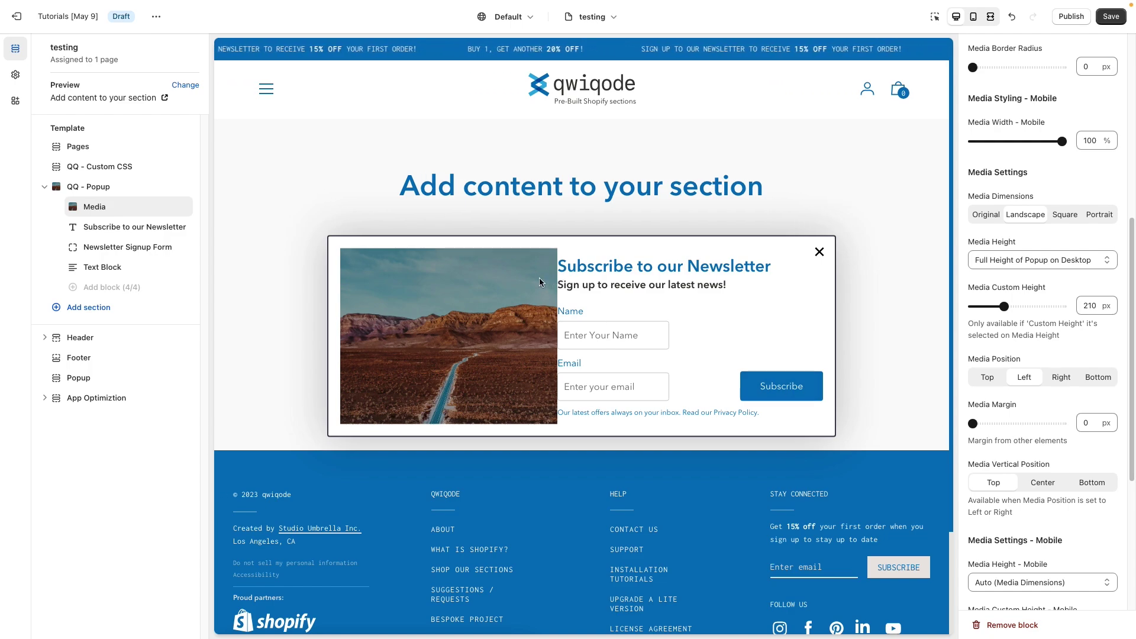
left_click_drag(972, 424, 987, 424)
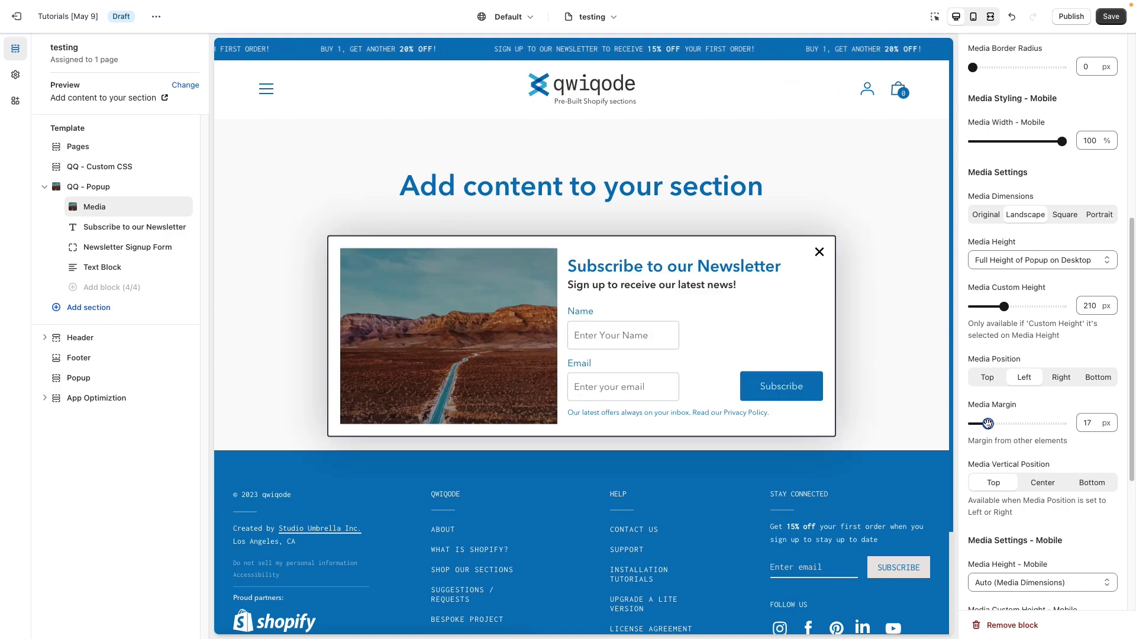
left_click_drag(988, 423, 990, 424)
left_click(1091, 482)
scroll(1042, 491, "down", 3)
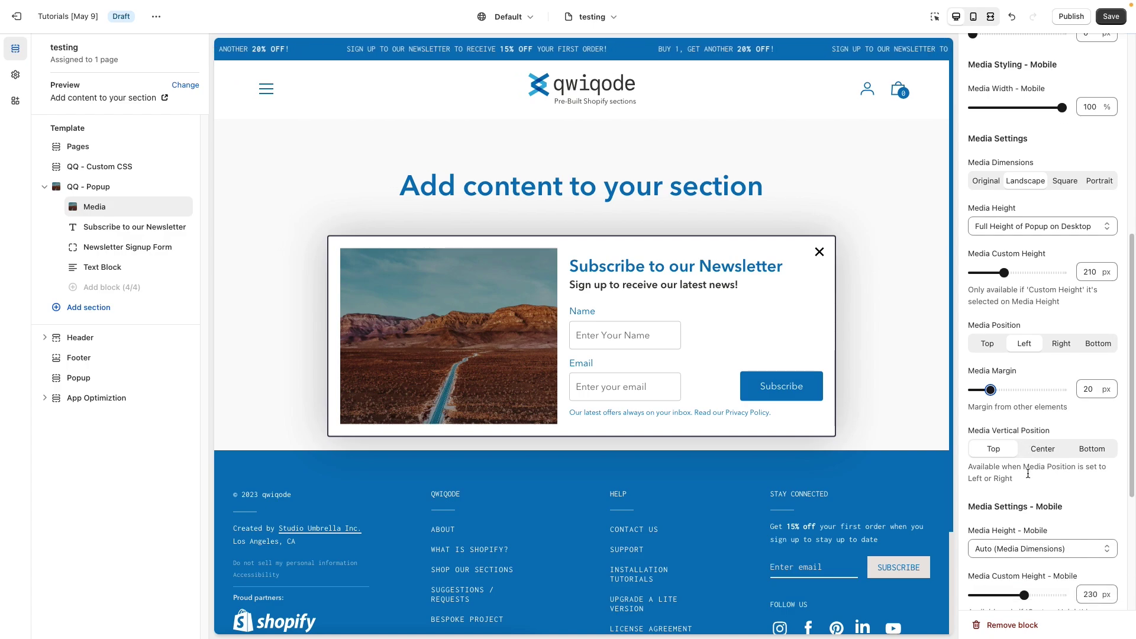
scroll(1058, 471, "down", 5)
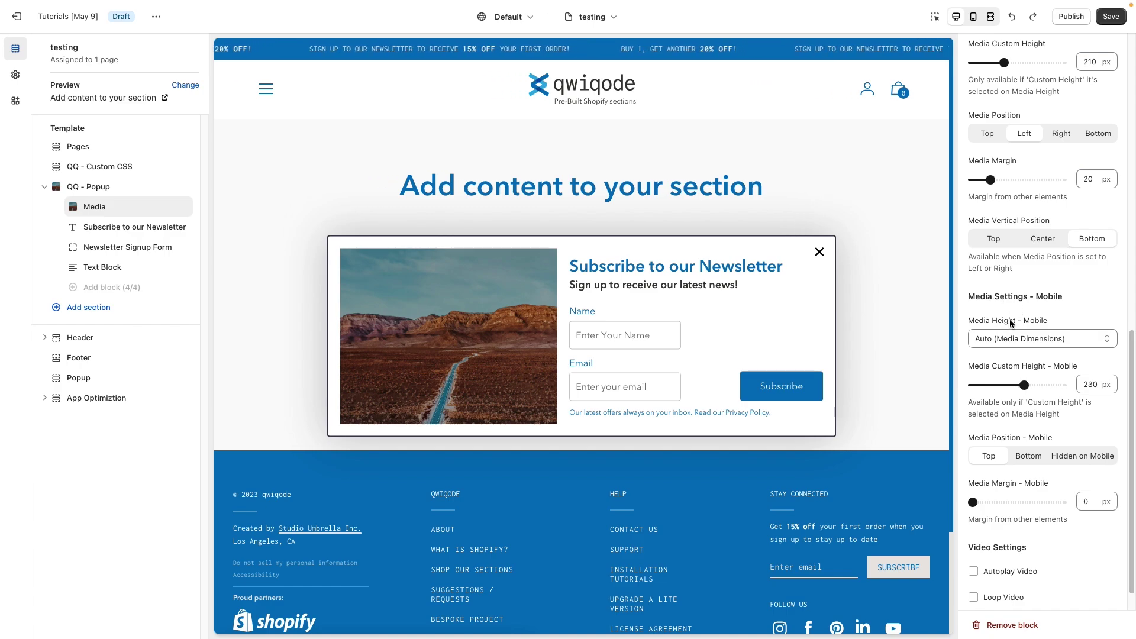
In the mobile preview, try the Hidden on Mobile and Bottom media positions and return the mobile position to Top
left_click(973, 17)
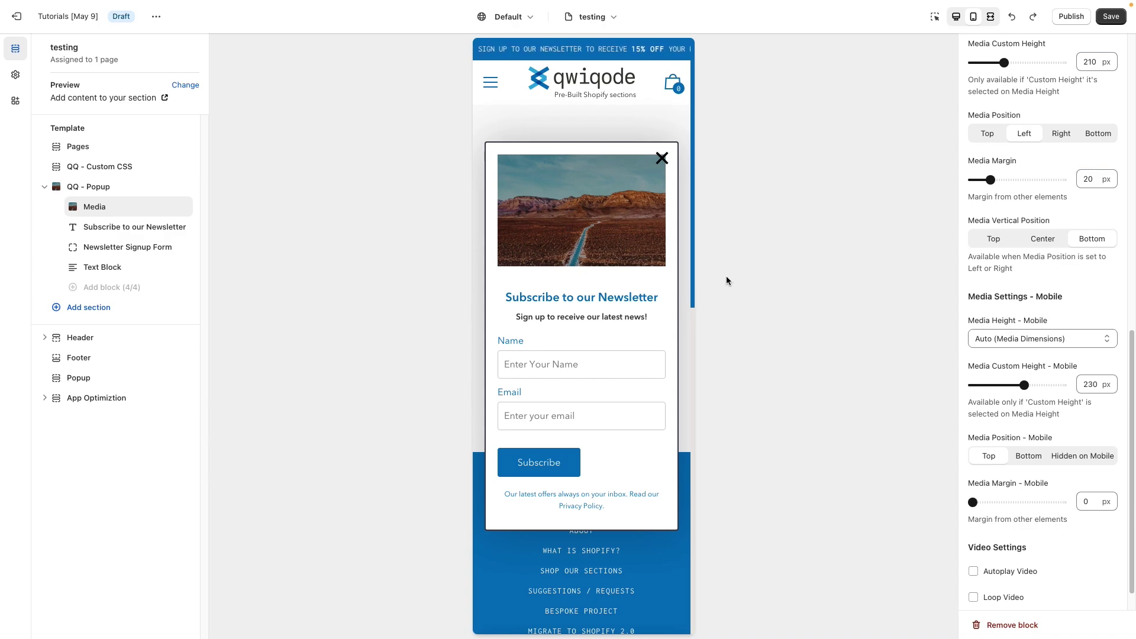
left_click(1090, 462)
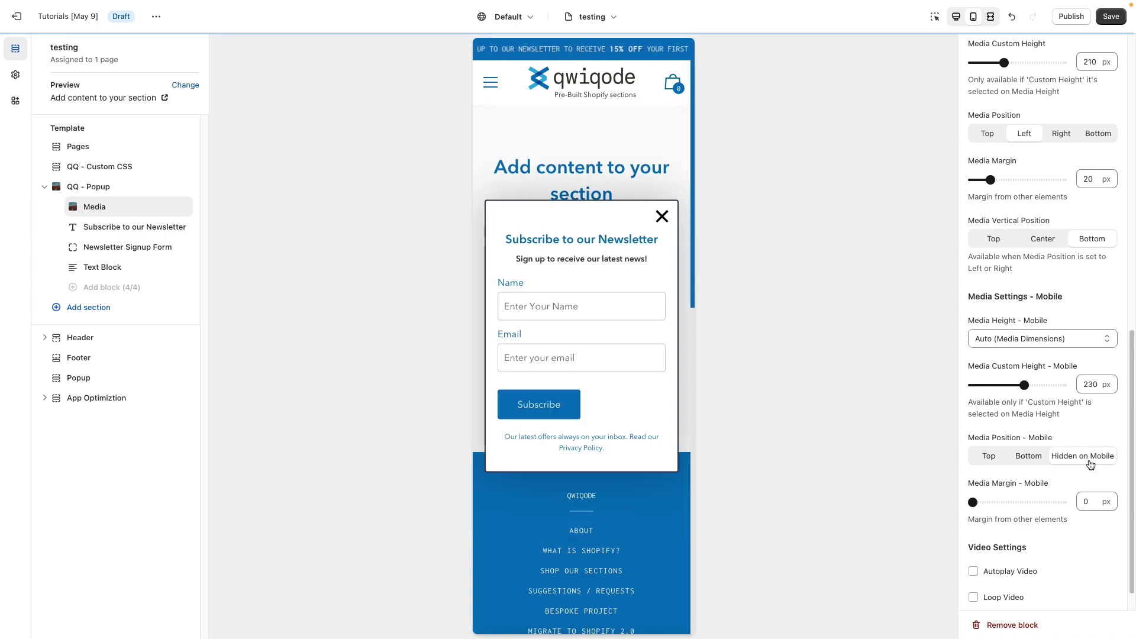
left_click(989, 459)
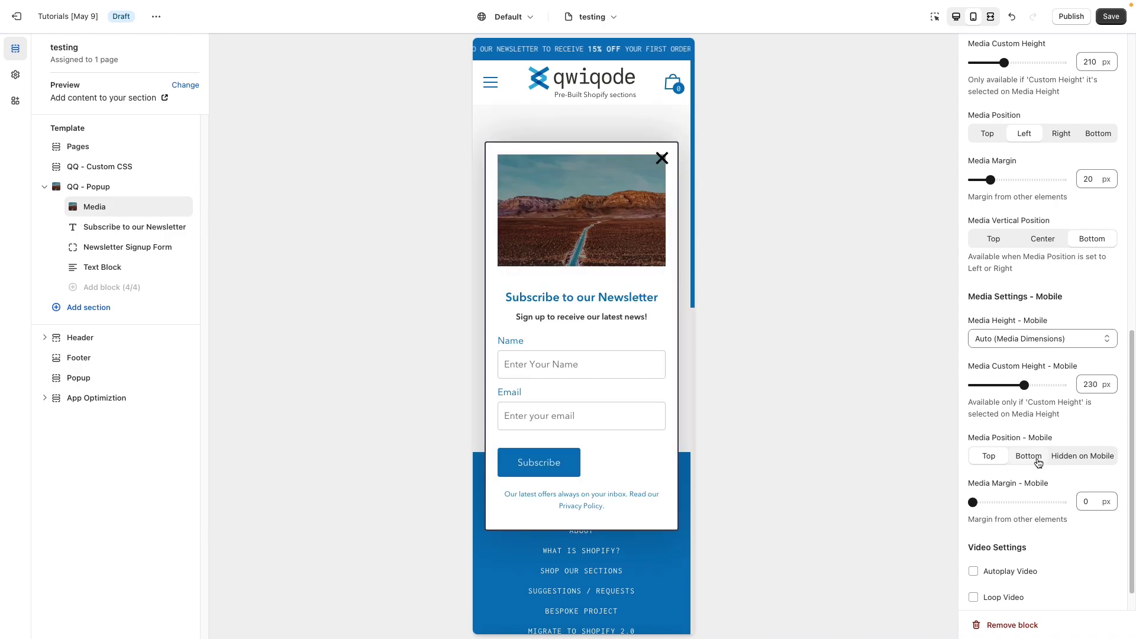
left_click(1028, 456)
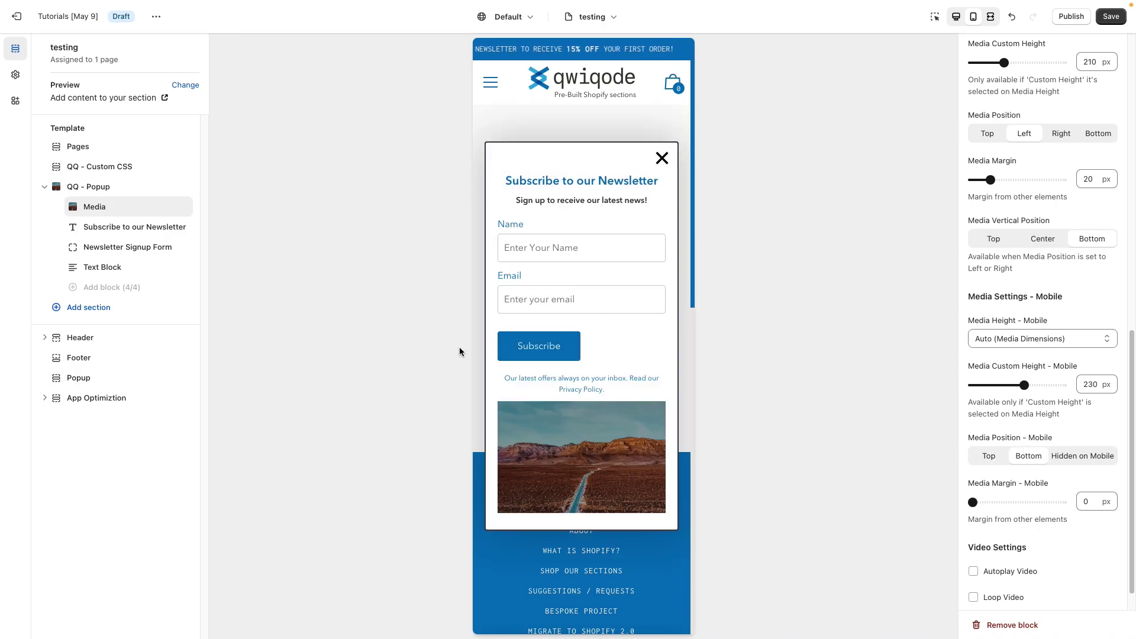
left_click(989, 457)
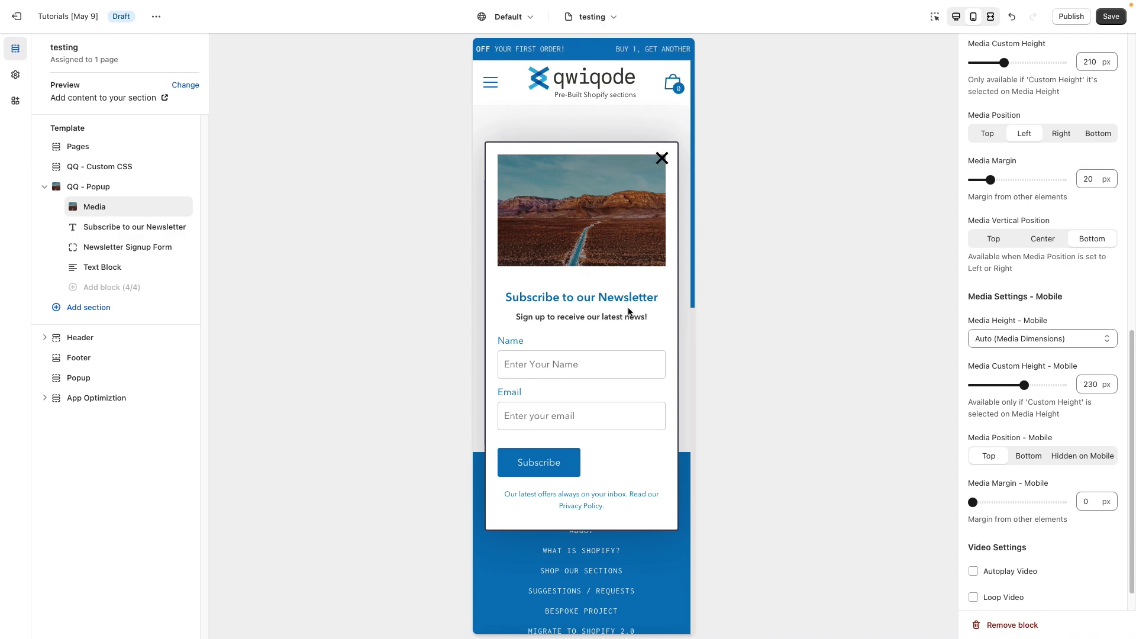
Try Custom Height for the mobile media at 170 px and return the mobile media height to Auto (Media Dimensions)
left_click(1022, 340)
left_click(1022, 353)
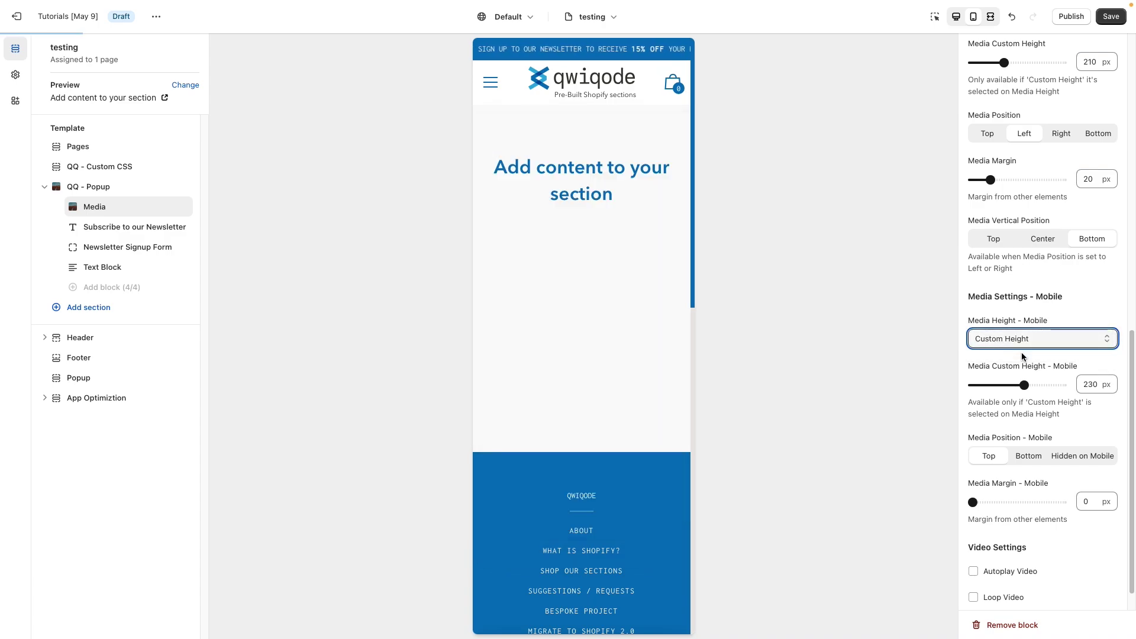
mouse_move(1023, 385)
left_mouse_down()
mouse_move(1039, 385)
mouse_move(1010, 385)
left_mouse_up()
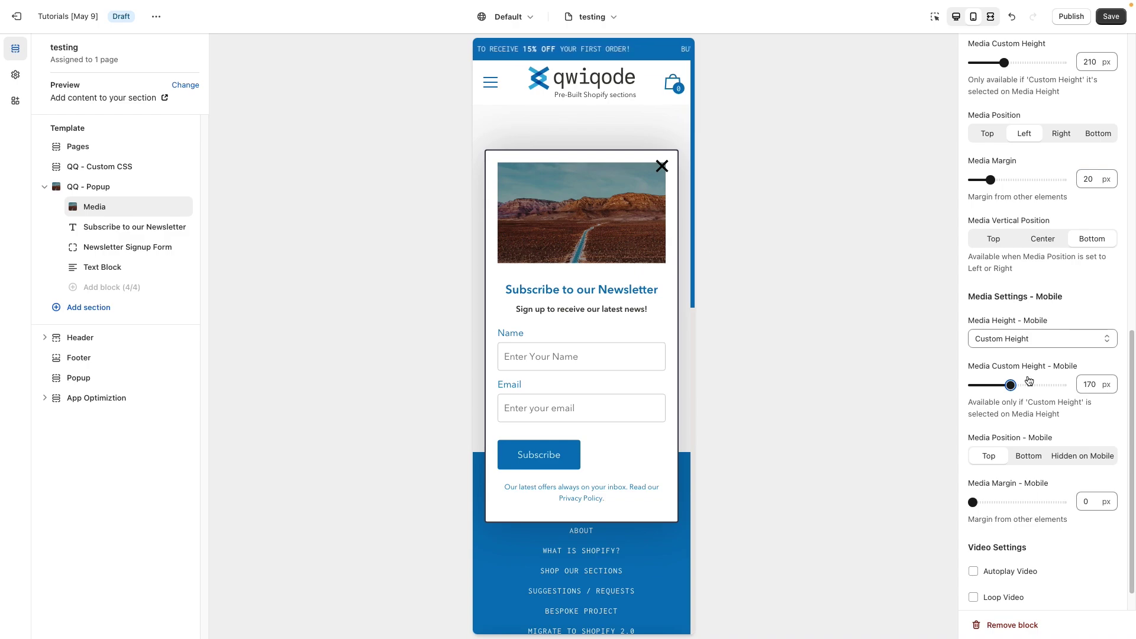
left_click(1031, 339)
left_click(1025, 409)
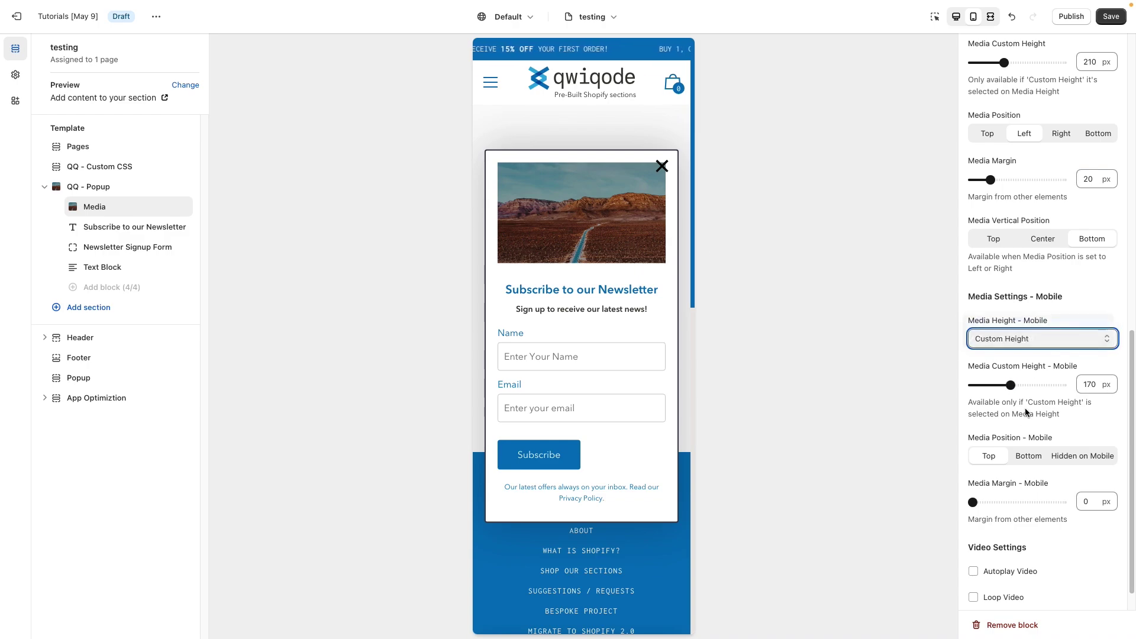
key("Up")
scroll(1019, 504, "down", 1)
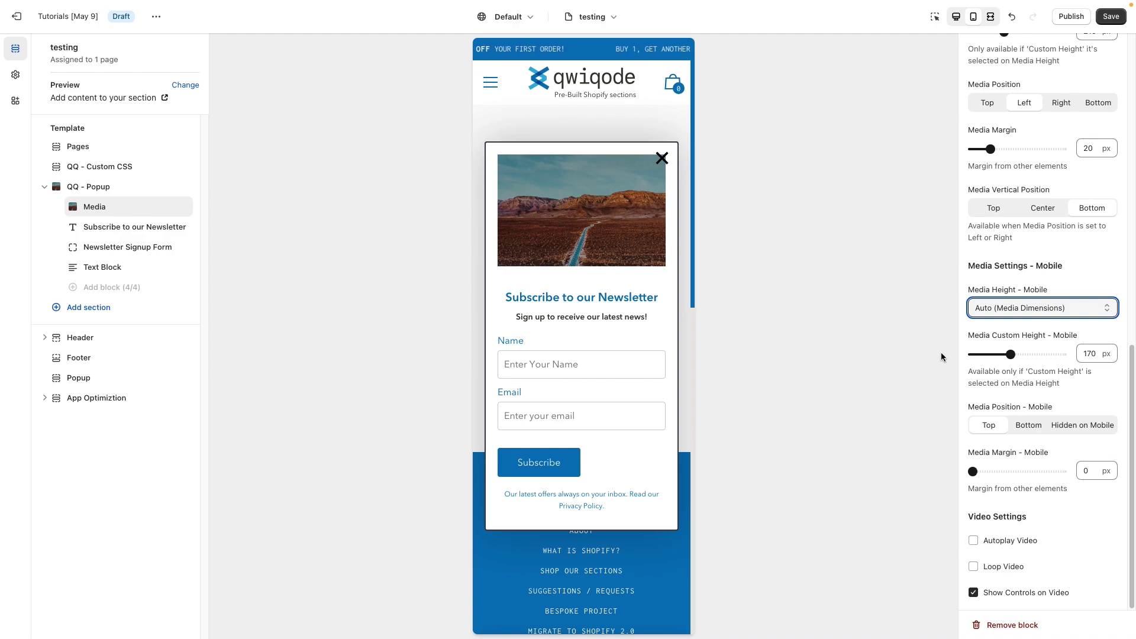
Return to the desktop preview and add the Shopify-hosted video "movie" to the popup's Media block
left_click(955, 16)
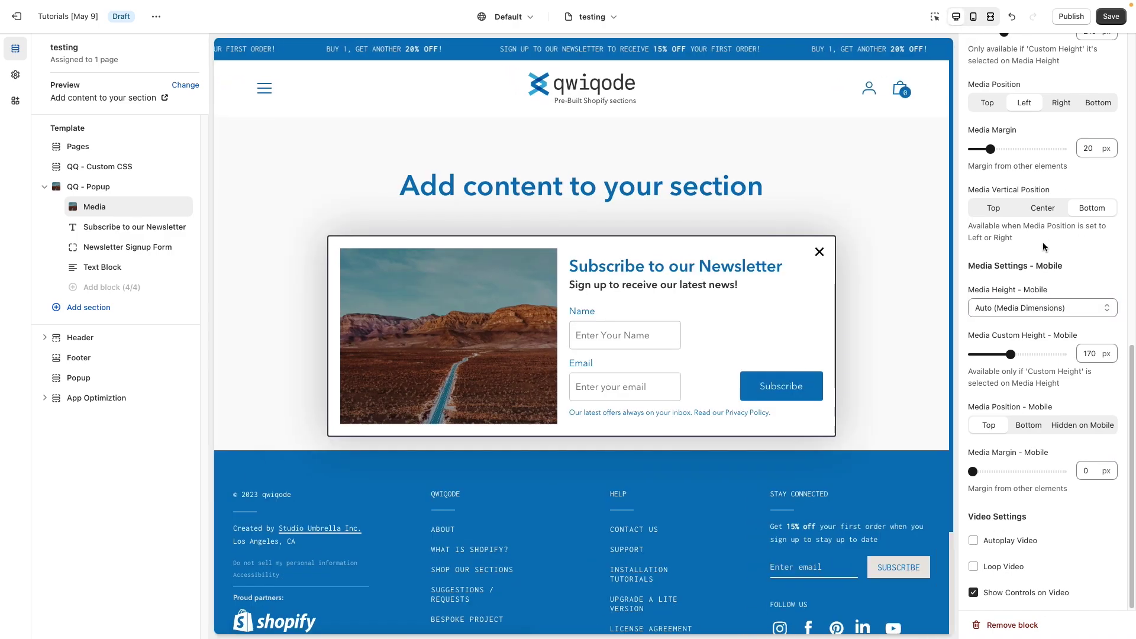
left_click(1042, 316)
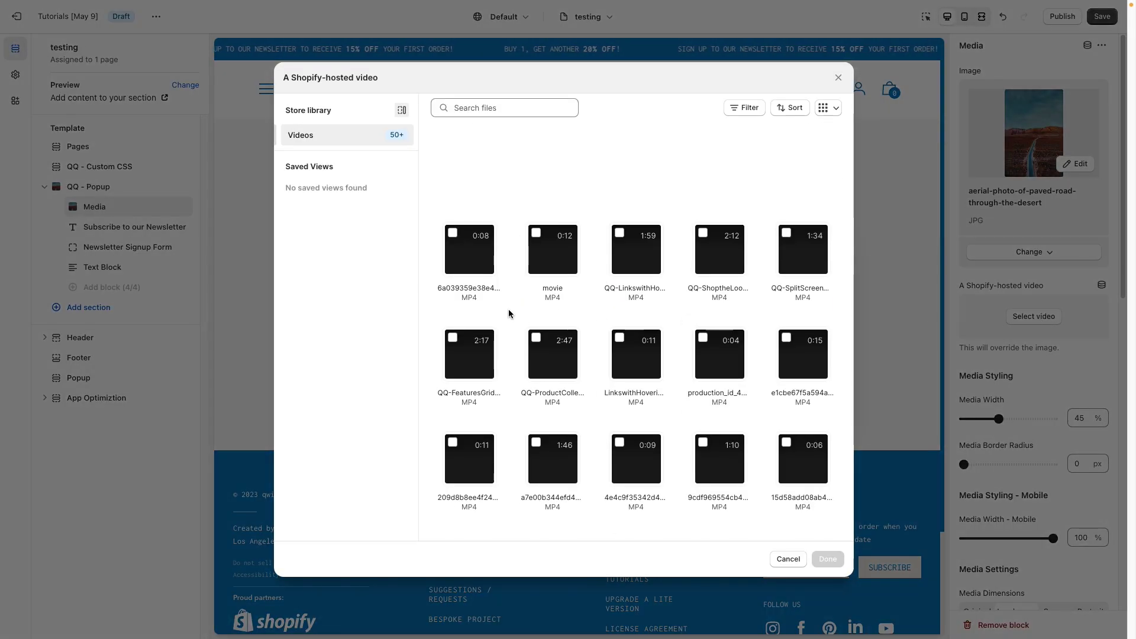
left_click(541, 298)
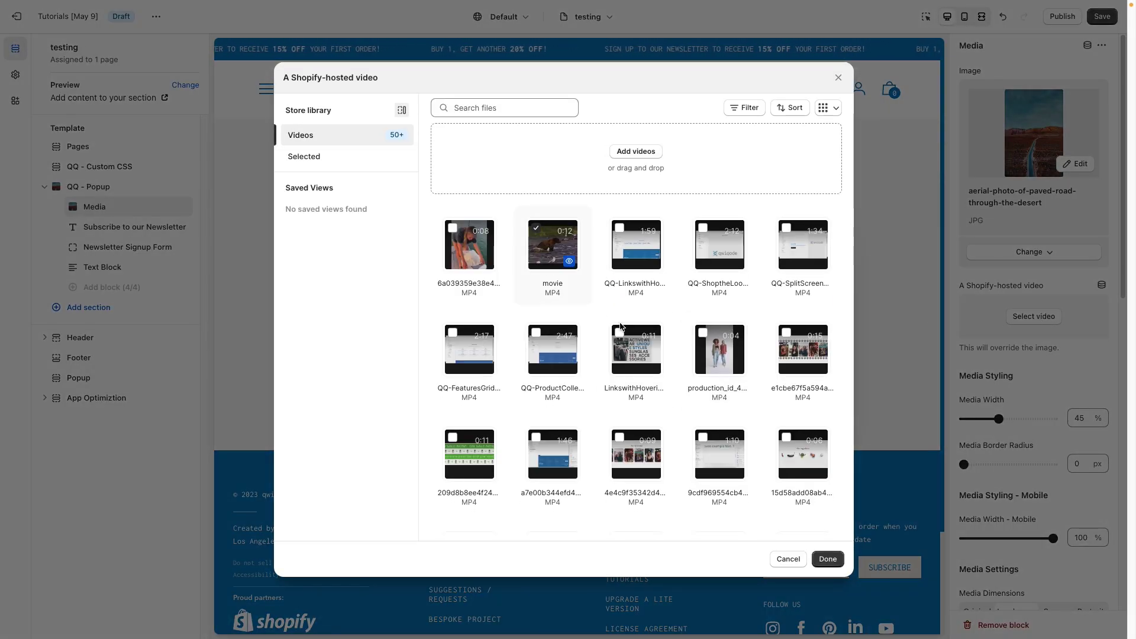
left_click(827, 558)
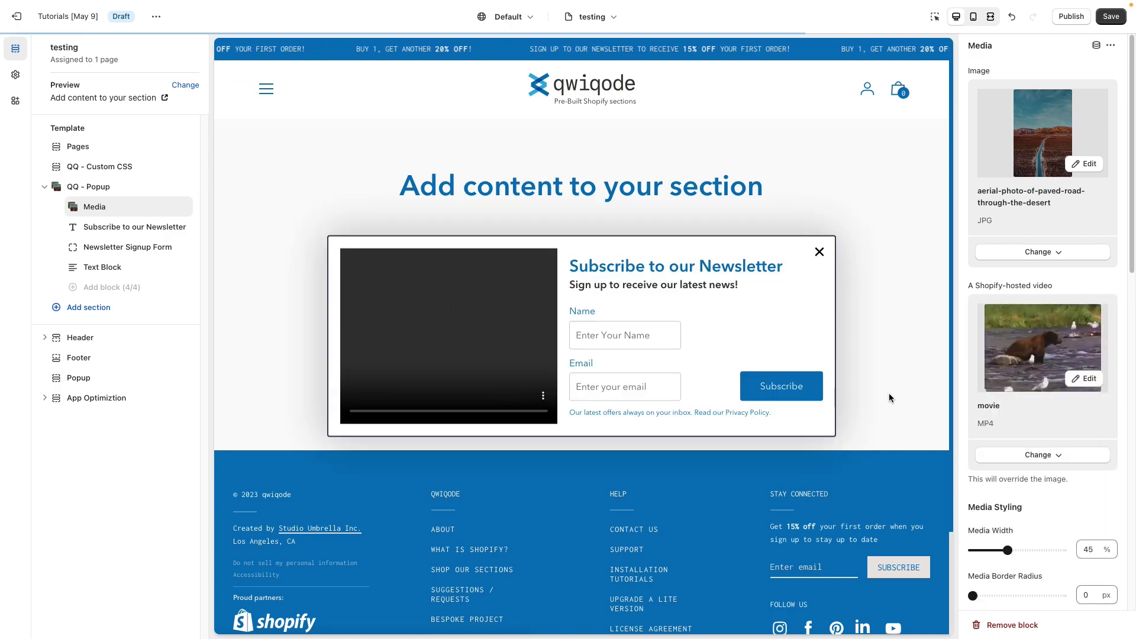
scroll(1034, 514, "down", 10)
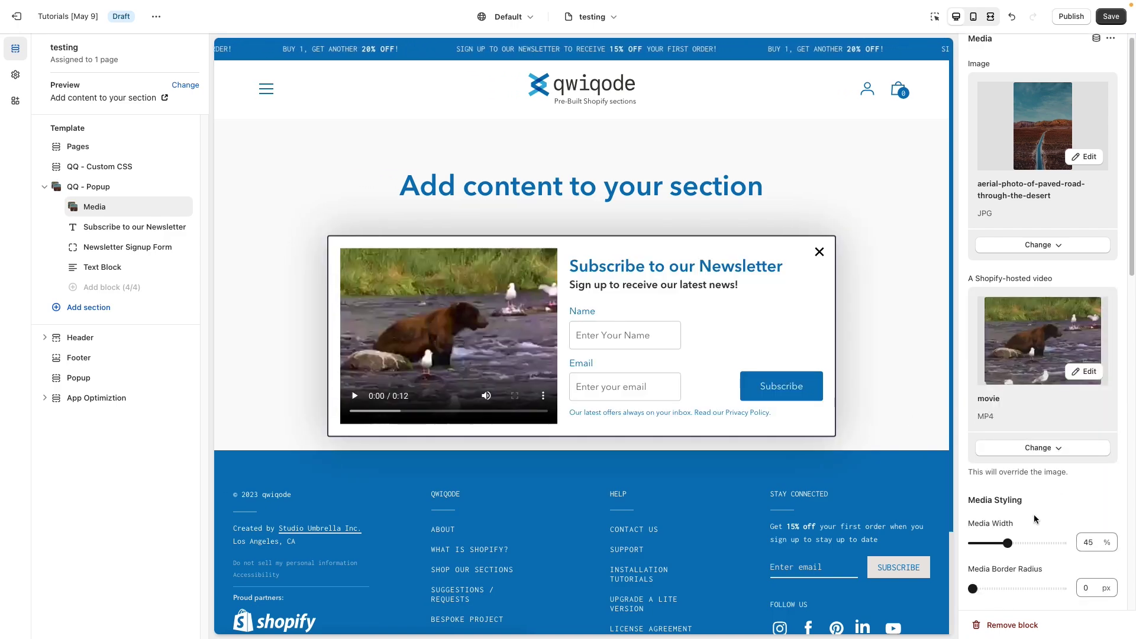
Enable Autoplay Video and Loop Video for the popup media and turn off Show Controls on Video
scroll(1034, 515, "down", 4)
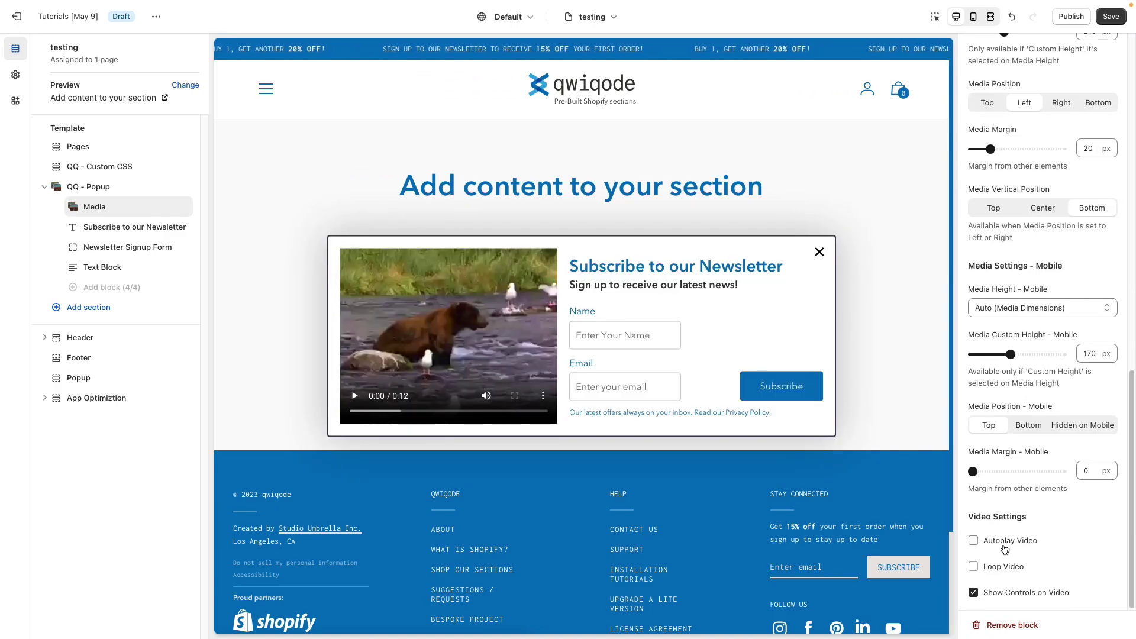
left_click(1003, 545)
left_click(1014, 569)
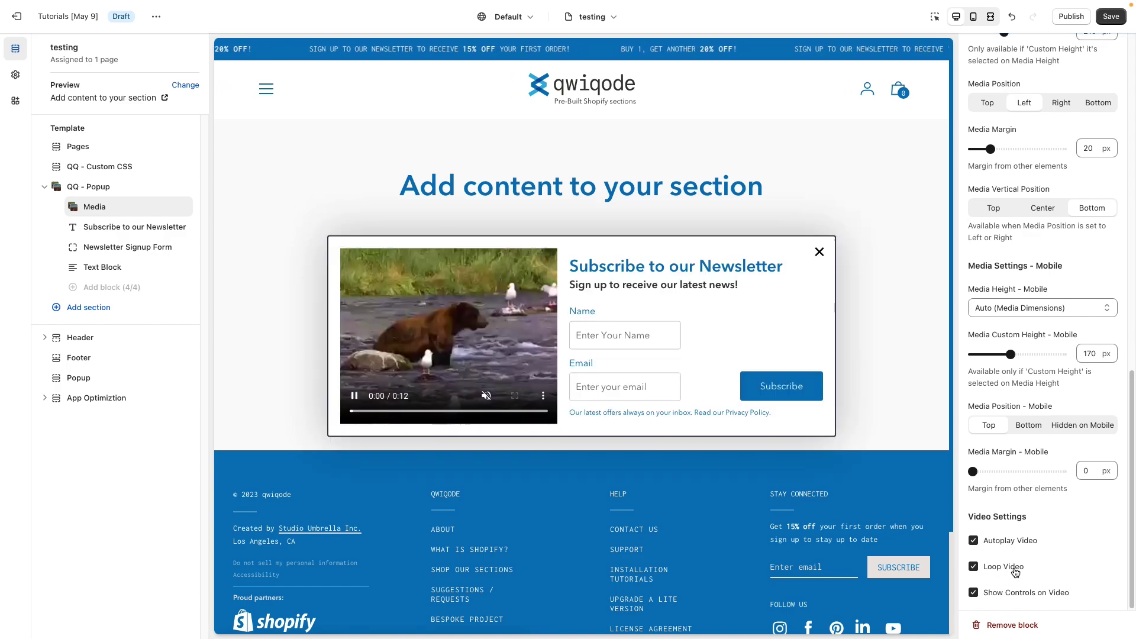
left_click(1009, 594)
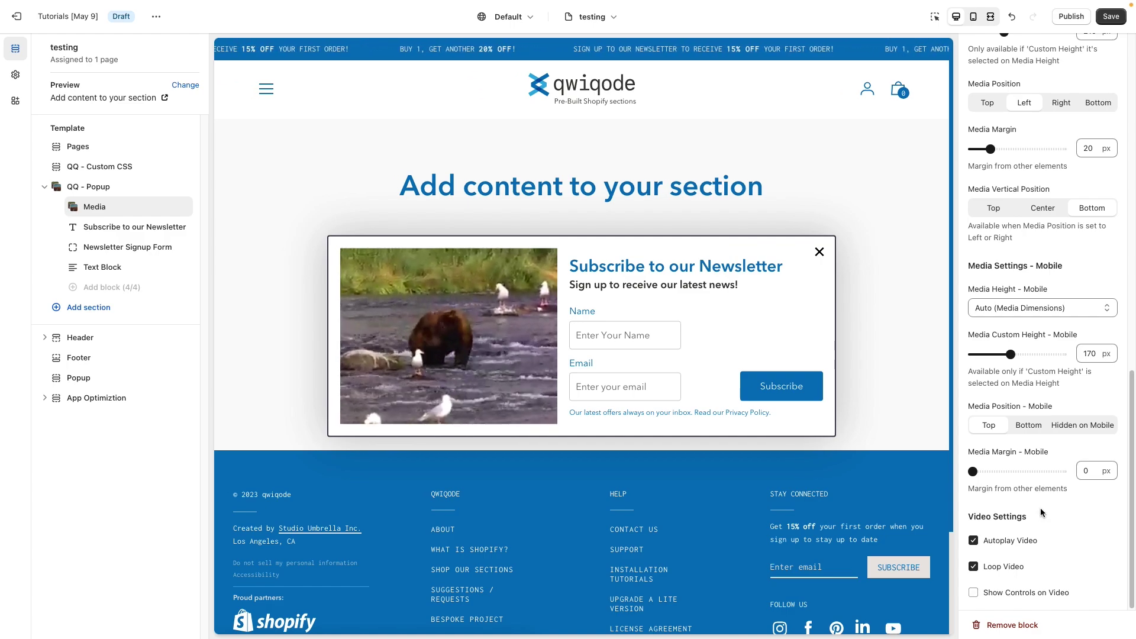
Remove the Shopify-hosted video "movie" from the popup's Media block
scroll(1040, 511, "up", 15)
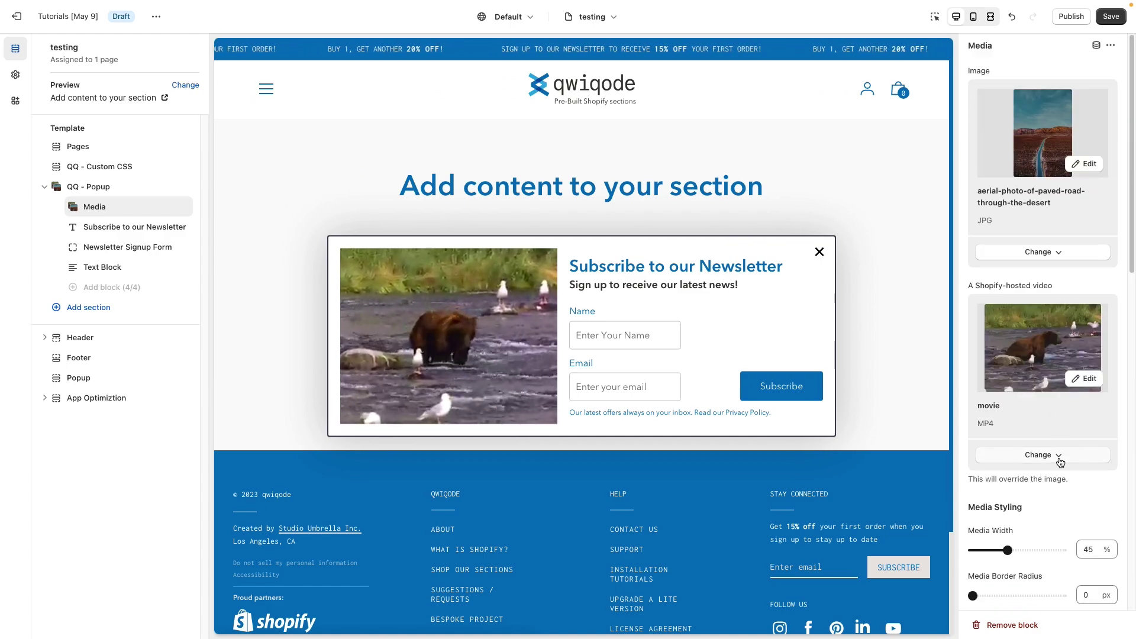
left_click(1059, 456)
left_click(1062, 501)
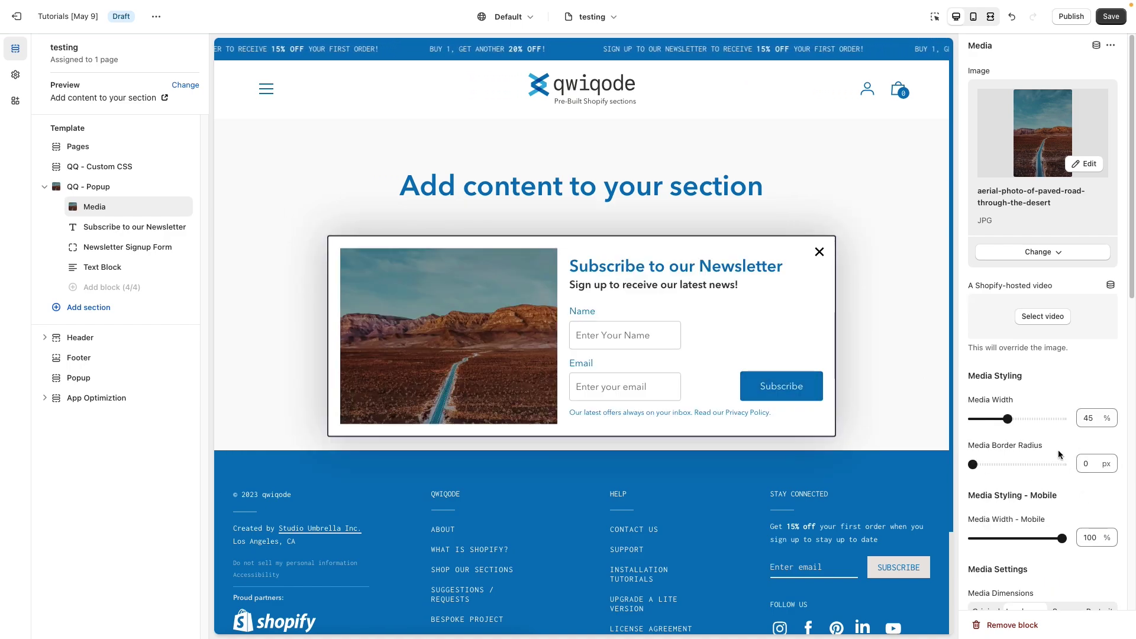
Open the popup's "Subscribe to our Newsletter" title block and examine the title text and its heading-level options
left_click(116, 230)
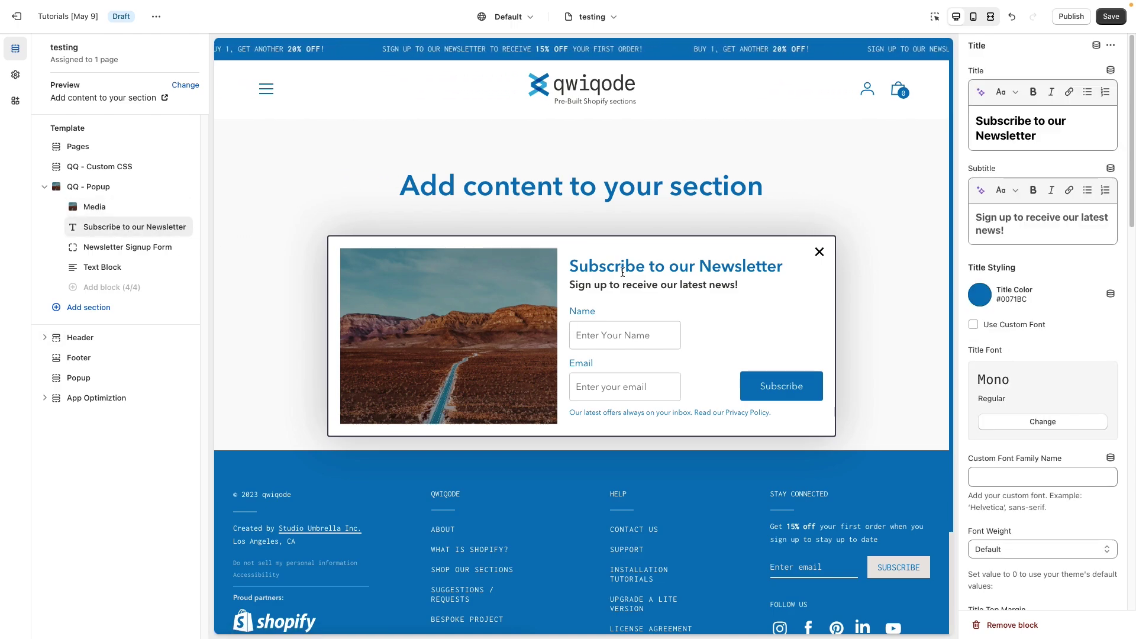
left_click_drag(569, 266, 764, 286)
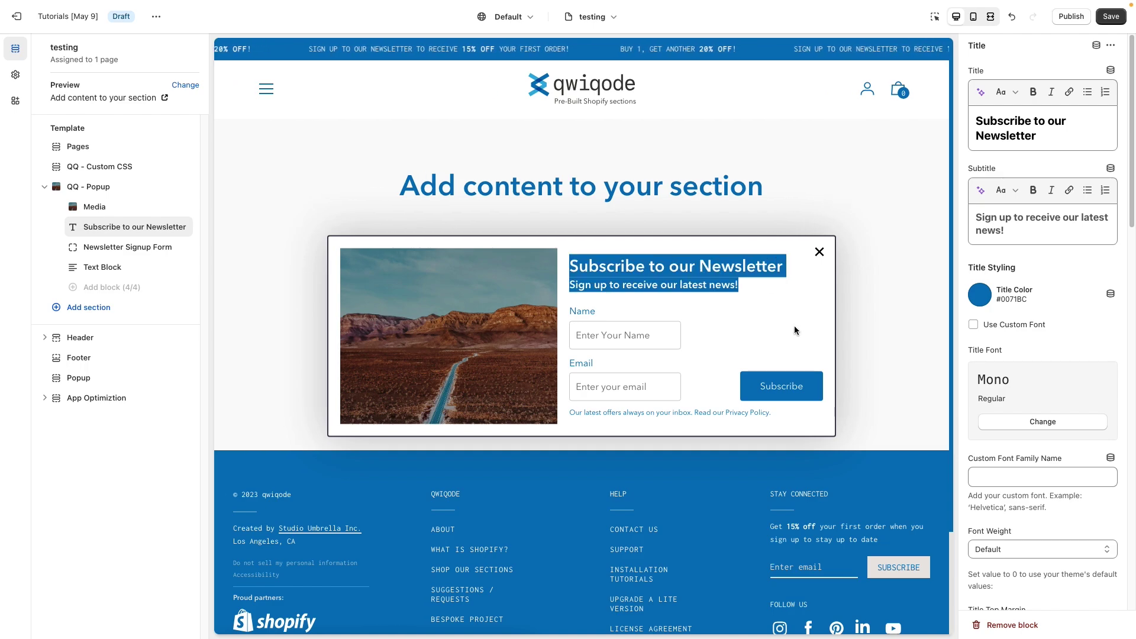
left_click(1068, 132)
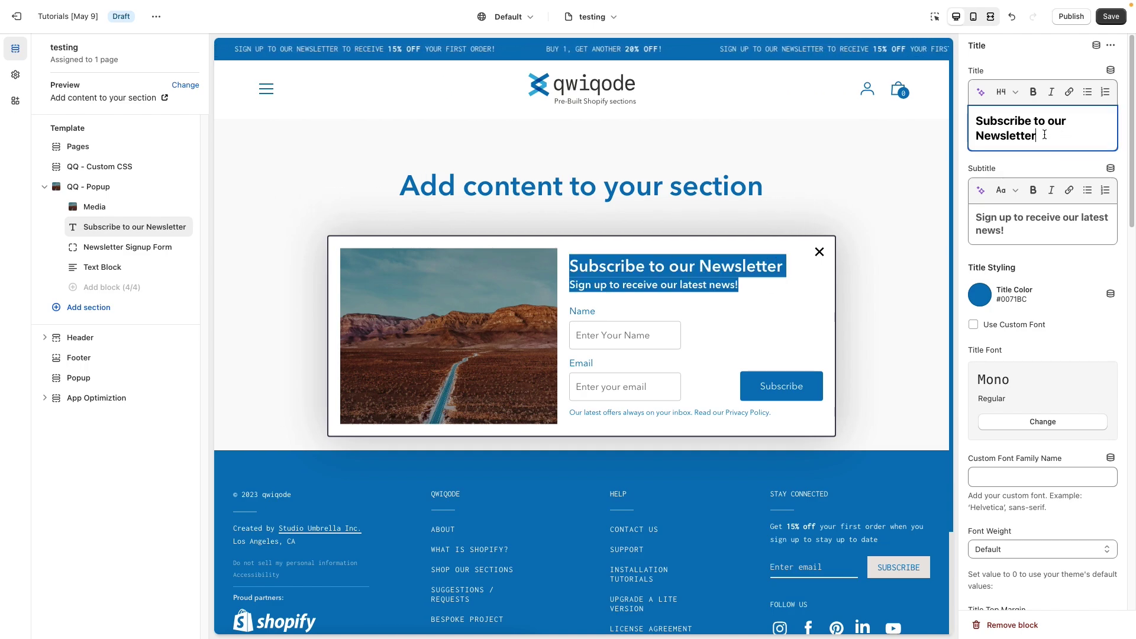
left_click_drag(1044, 135, 942, 119)
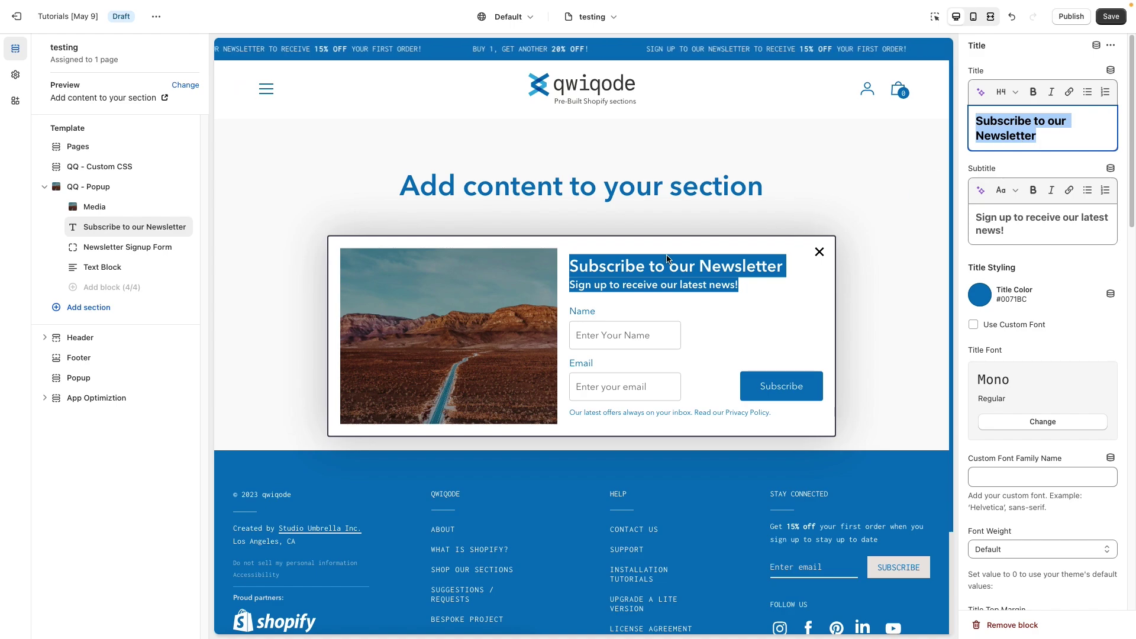
left_click(629, 264)
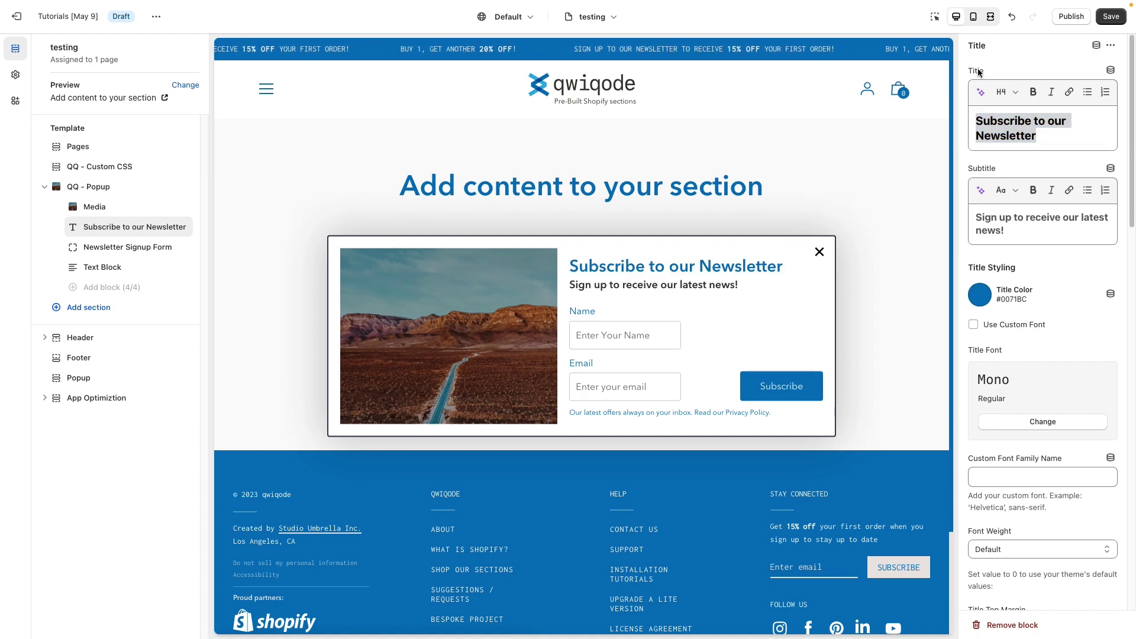
left_click_drag(1036, 139, 1022, 96)
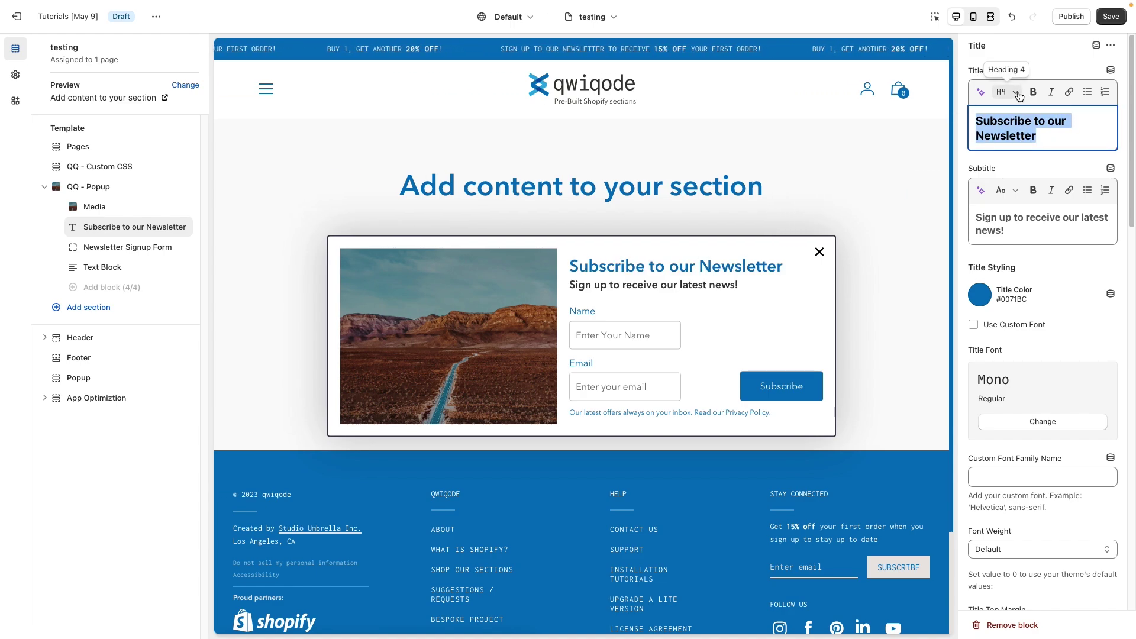
left_click(1017, 93)
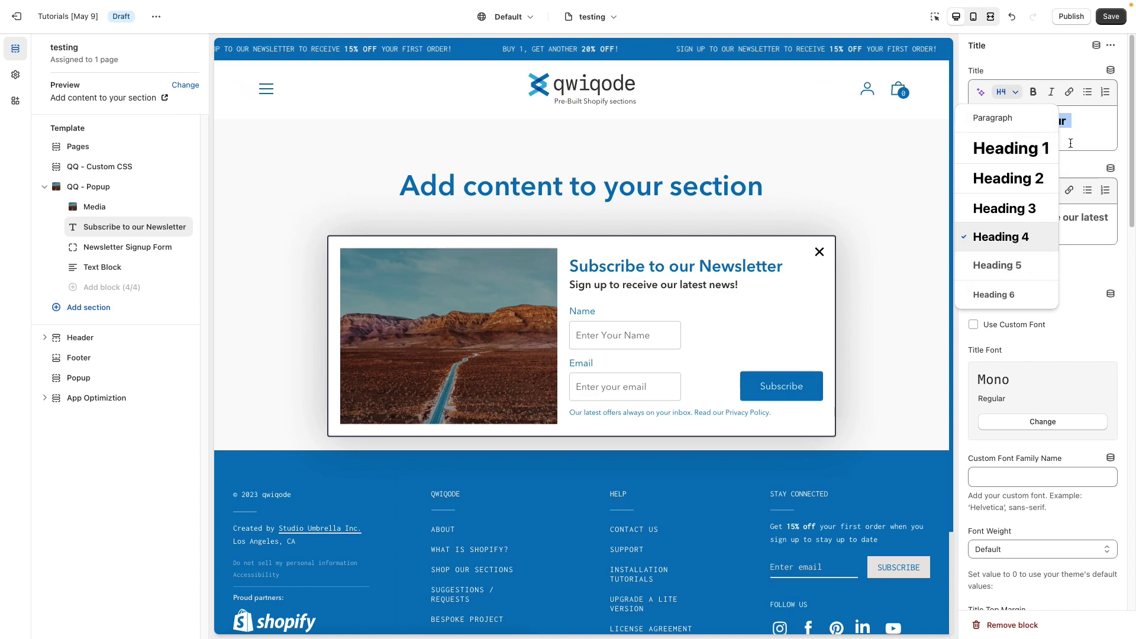
left_click(1084, 121)
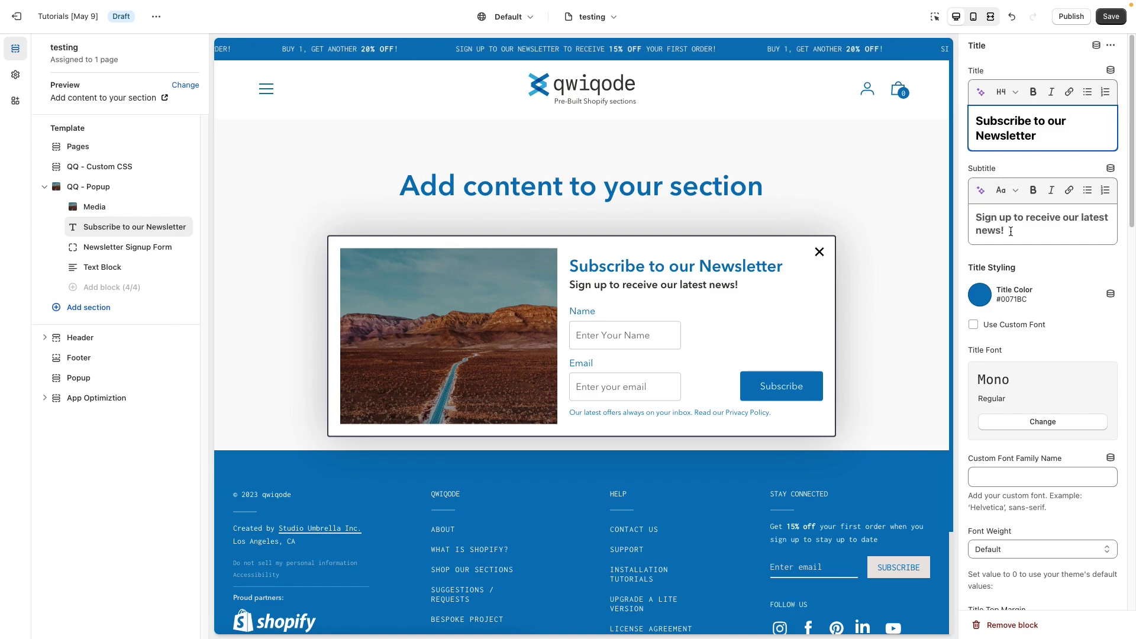
Try the Paragraph format on the subtitle "Sign up to receive our latest news!" and return it to Heading 5
left_click_drag(1012, 232, 963, 223)
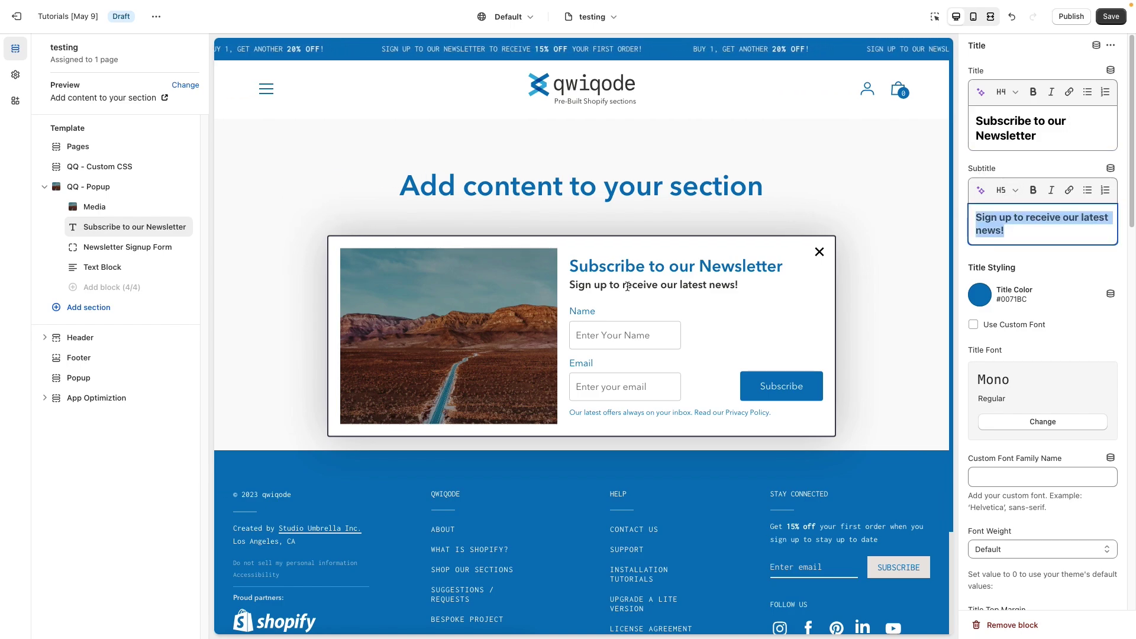
left_click(1014, 192)
left_click(1013, 190)
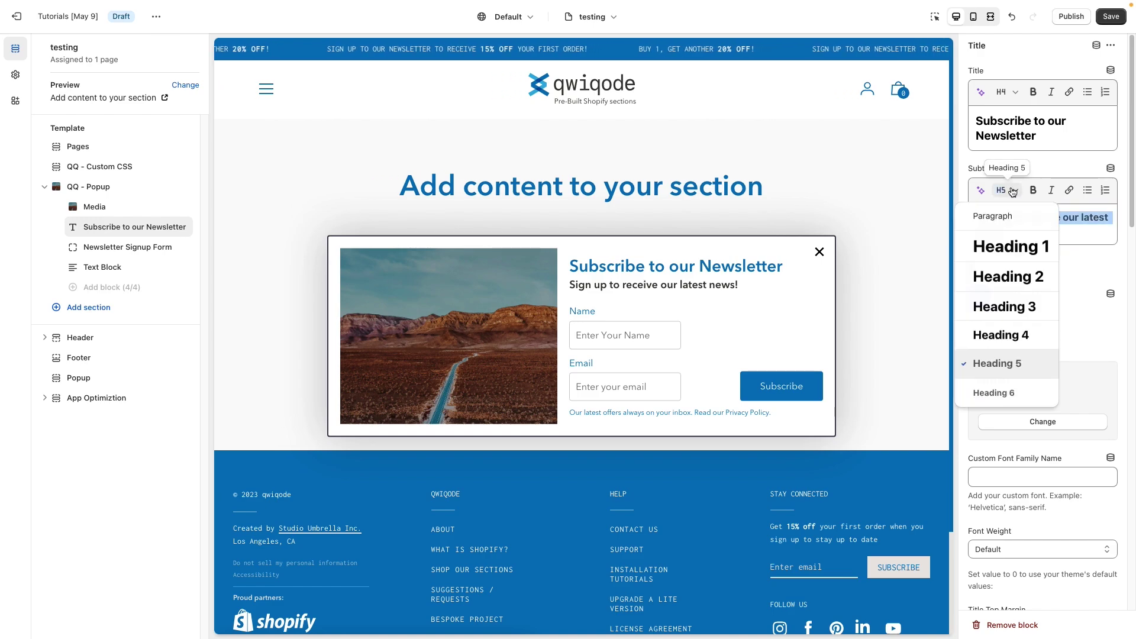
left_click(1023, 223)
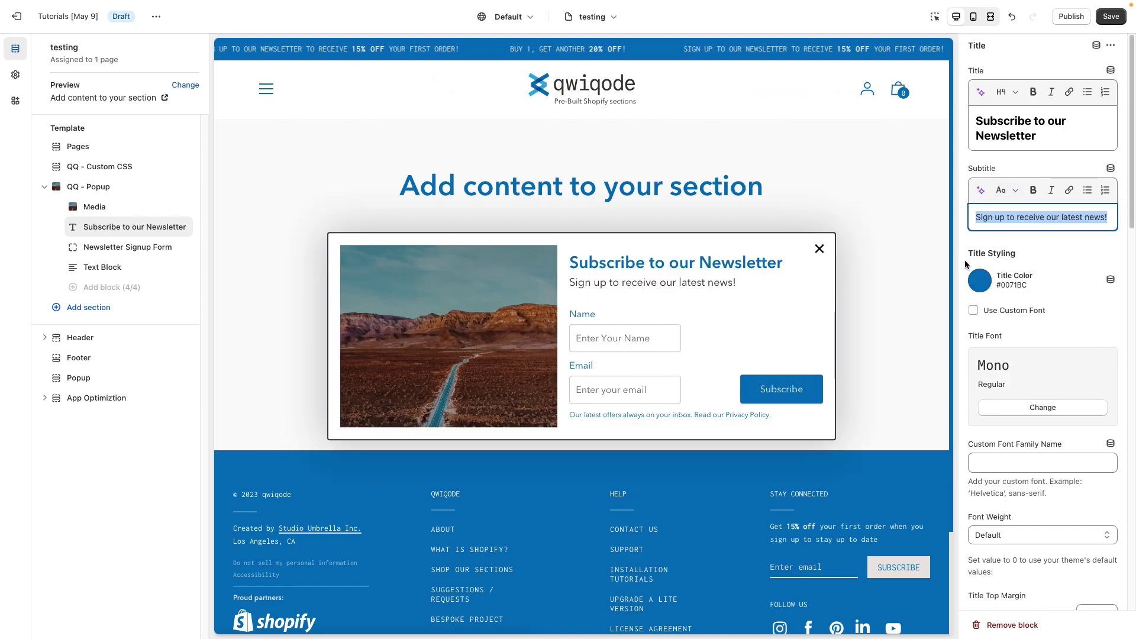
left_click(1014, 191)
left_click(1021, 372)
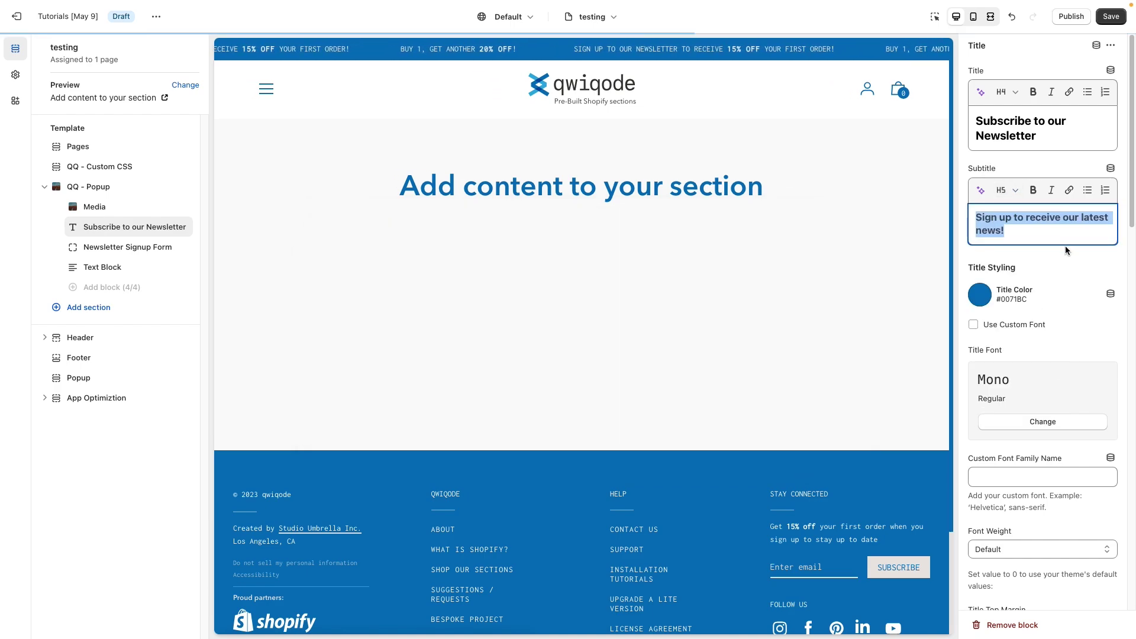
Try the title color #3D3D50, and set the popup's title color to dark red #871120
scroll(1054, 310, "down", 1)
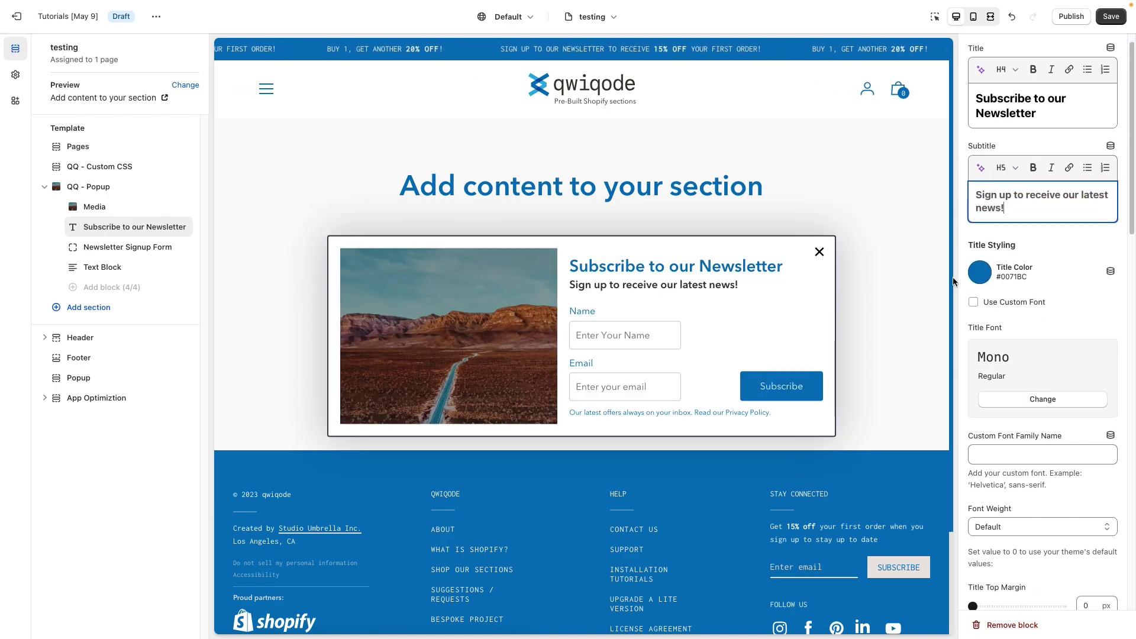
left_click(979, 271)
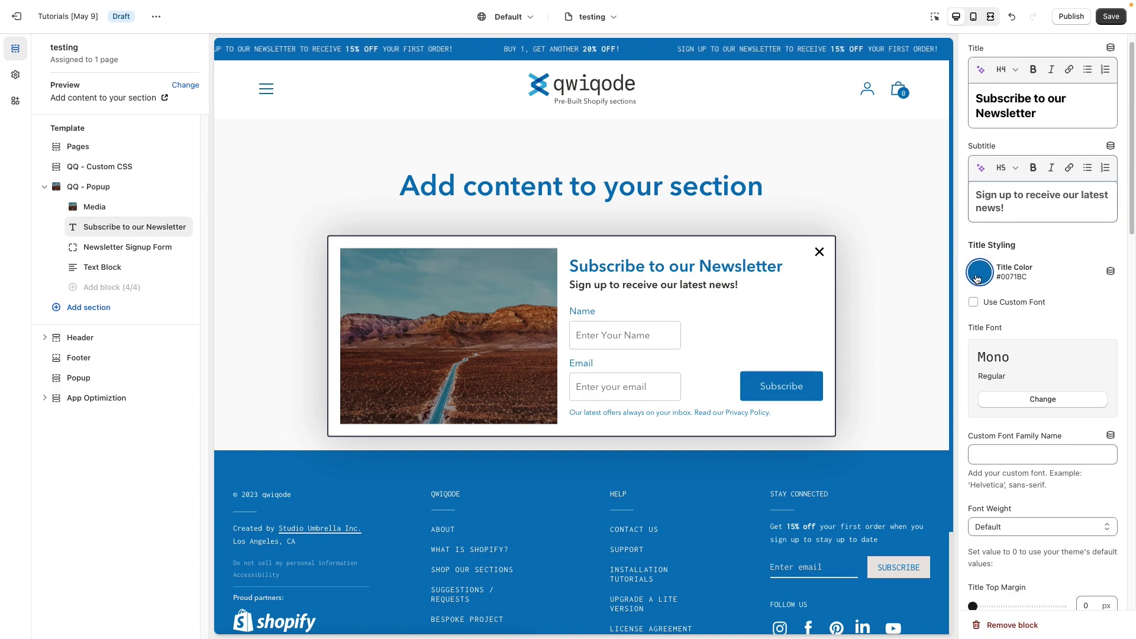
left_click(999, 282)
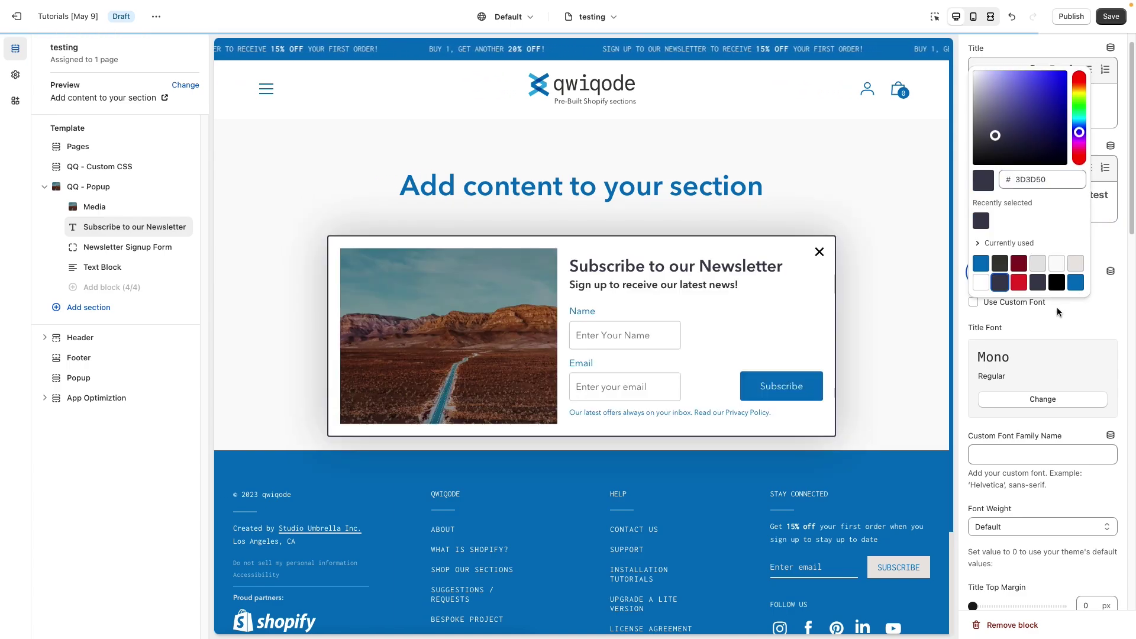
left_click(1018, 264)
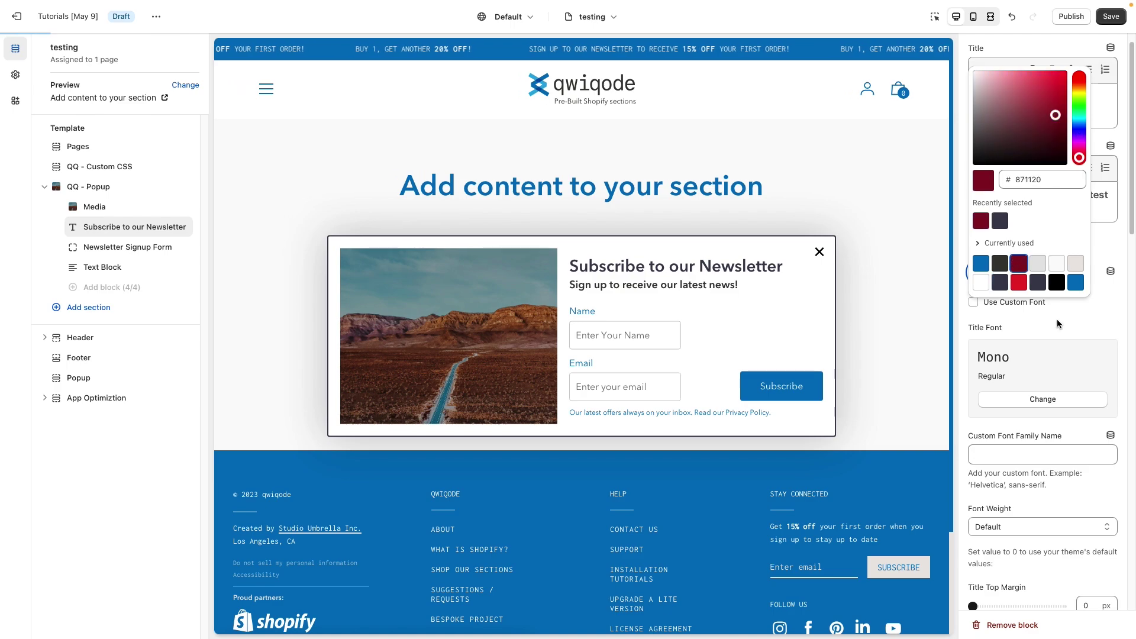
left_click(1080, 327)
Enable Use Custom Font for the popup title and choose Archivo Narrow as the title font
scroll(1012, 330, "down", 1)
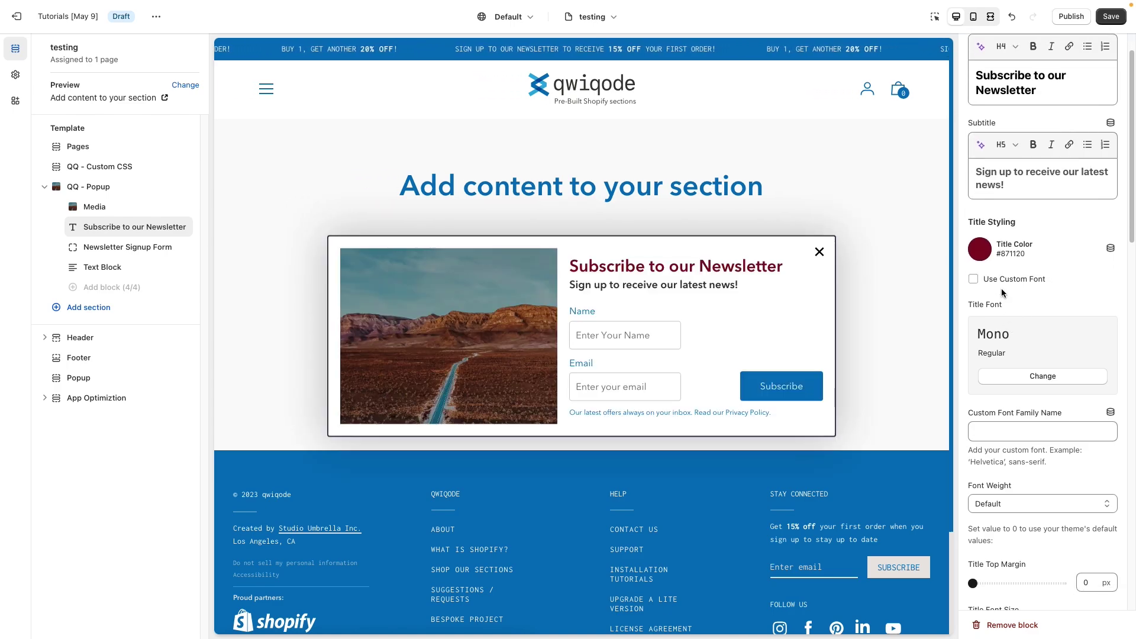
left_click(1020, 286)
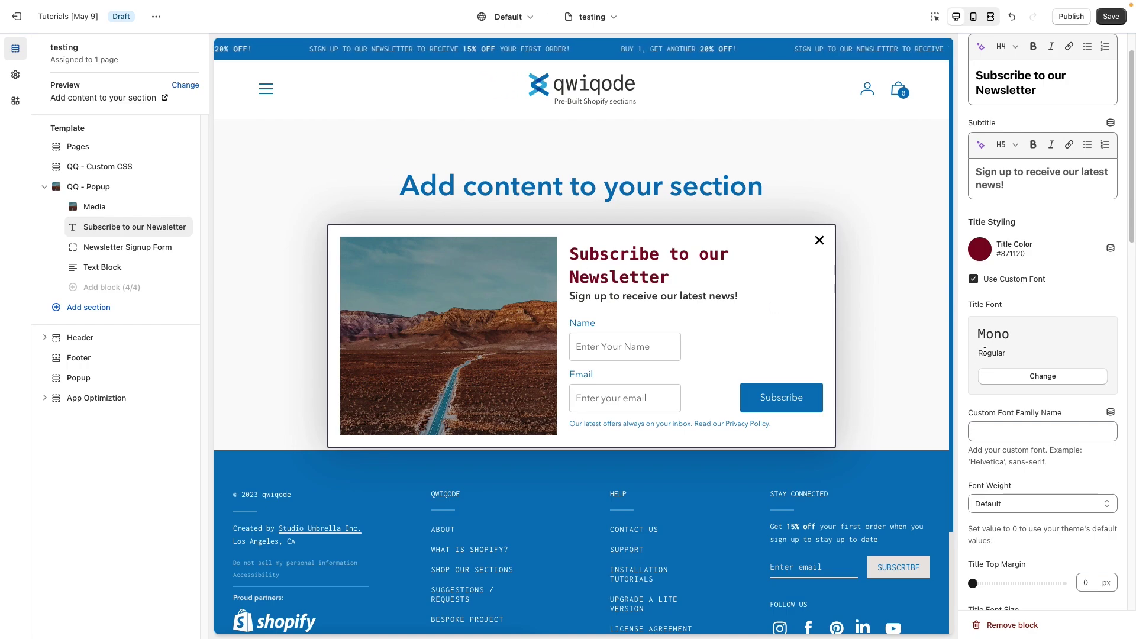
left_click(1015, 384)
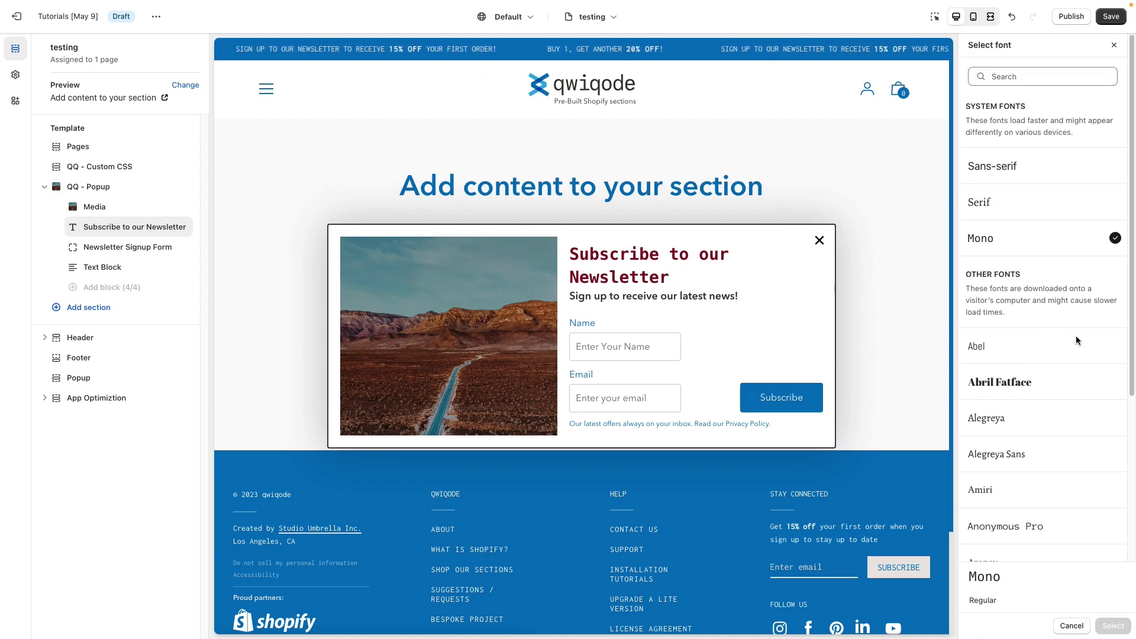
scroll(1059, 378, "down", 4)
left_click(1017, 397)
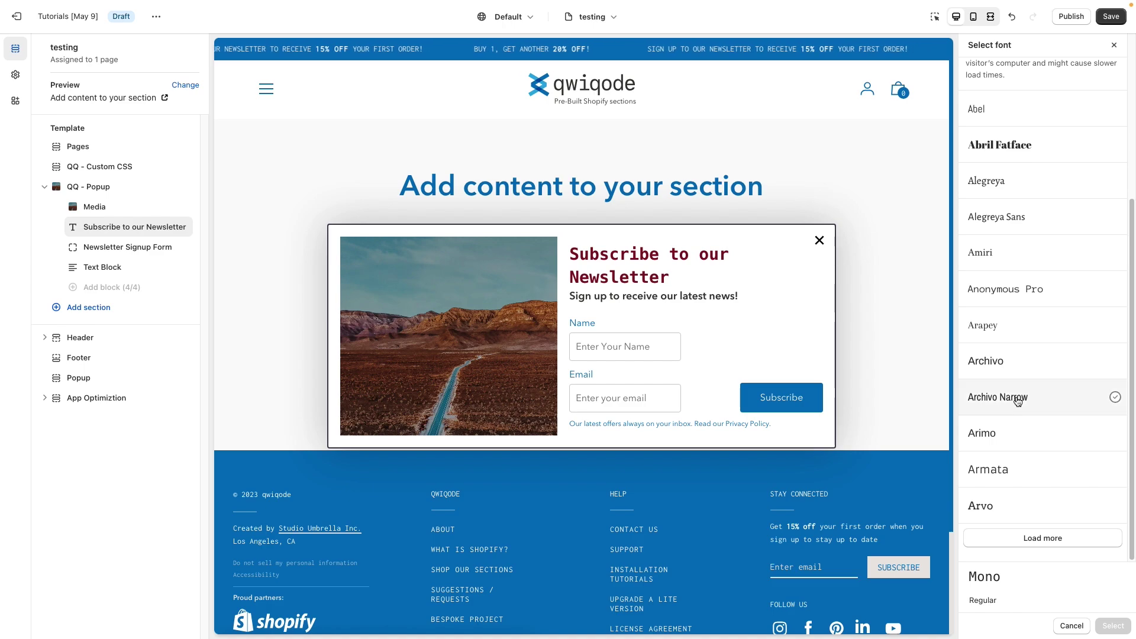
left_click(1113, 625)
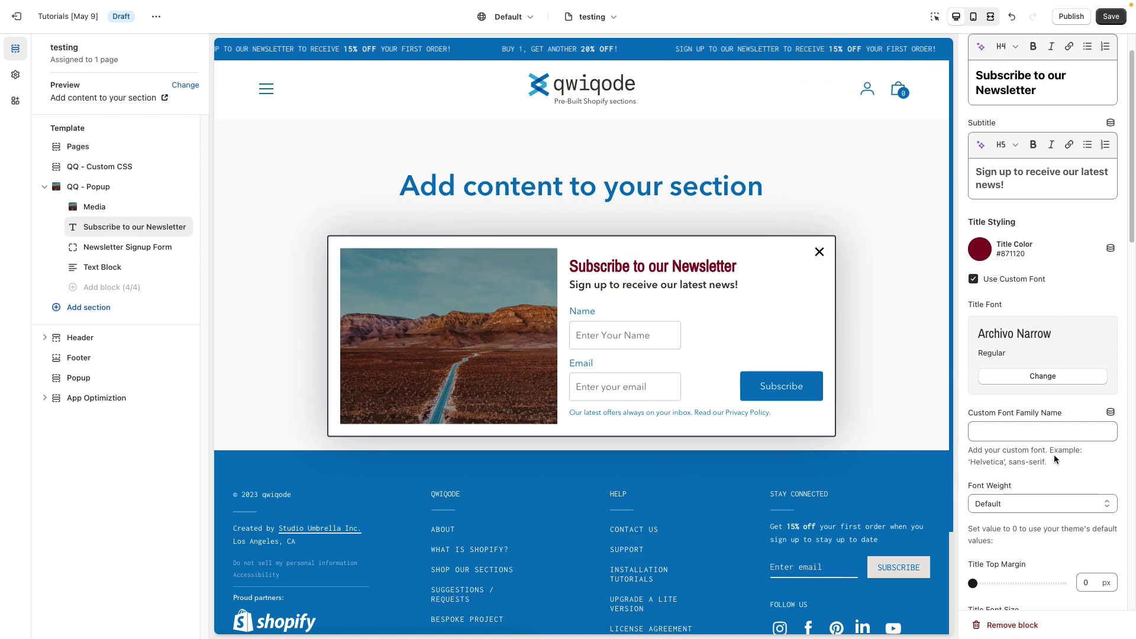
Check the example for the custom font family name and turn off Use Custom Font for the title
left_click_drag(1045, 461, 966, 462)
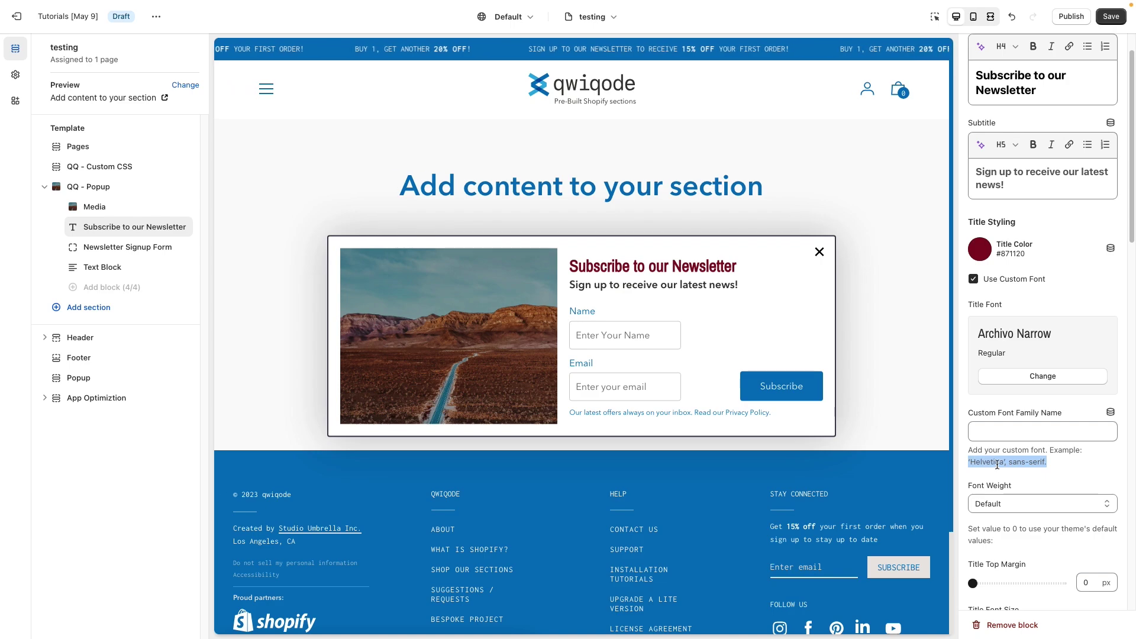
left_click(989, 429)
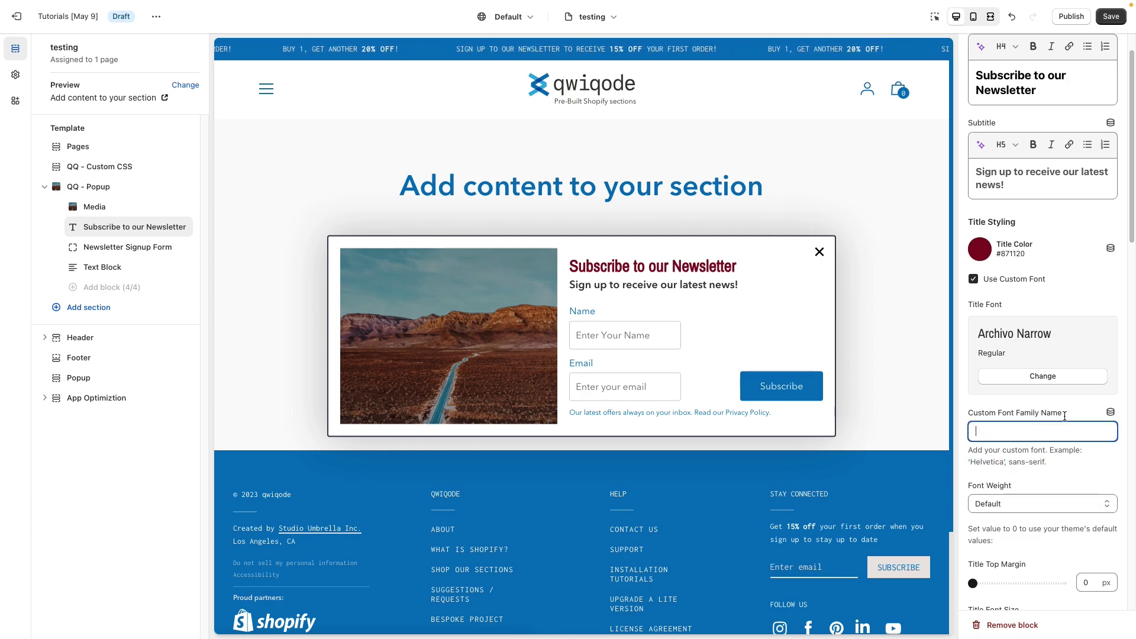
left_click(973, 280)
Try the title font weights 700 (Bold) and 400 (Regular), and return the font weight to Default
scroll(1031, 489, "down", 2)
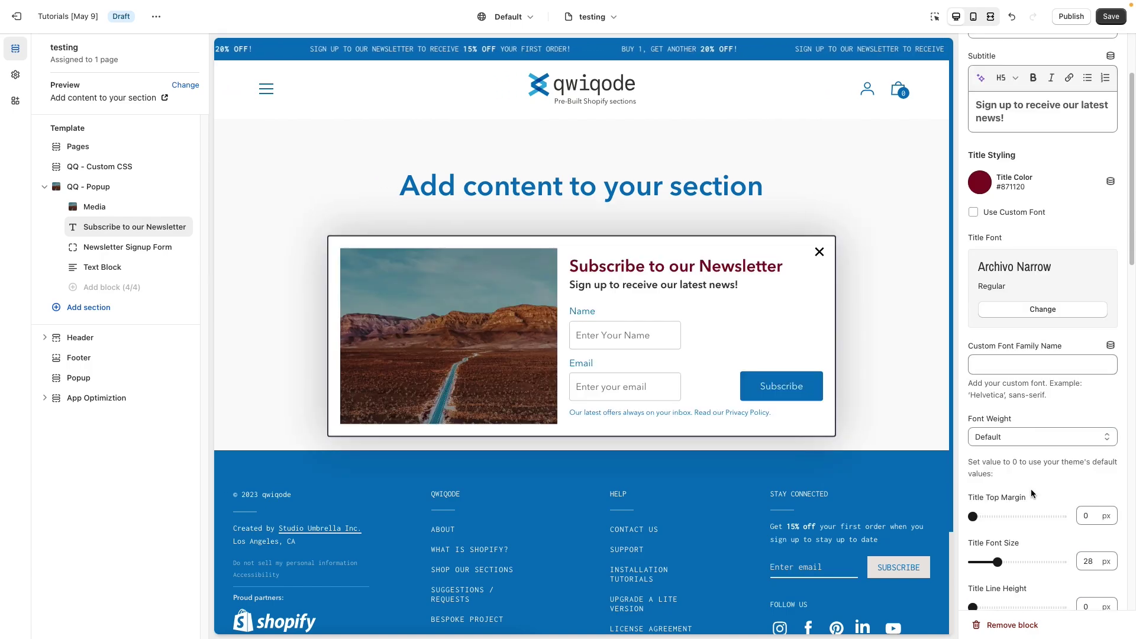
scroll(1030, 488, "down", 1)
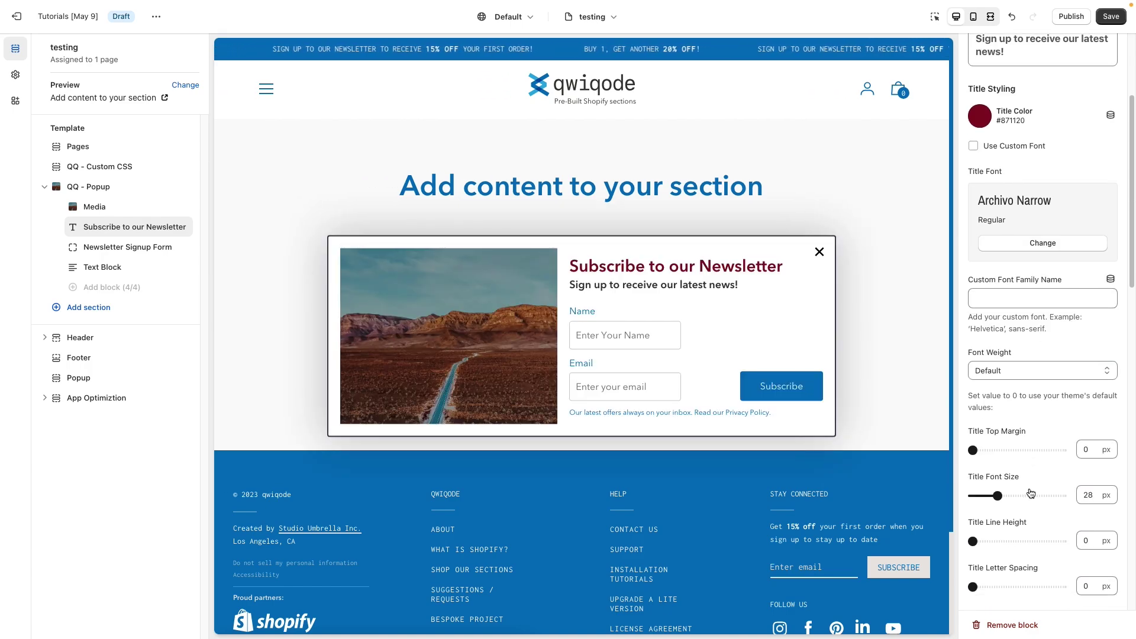
left_click(1018, 357)
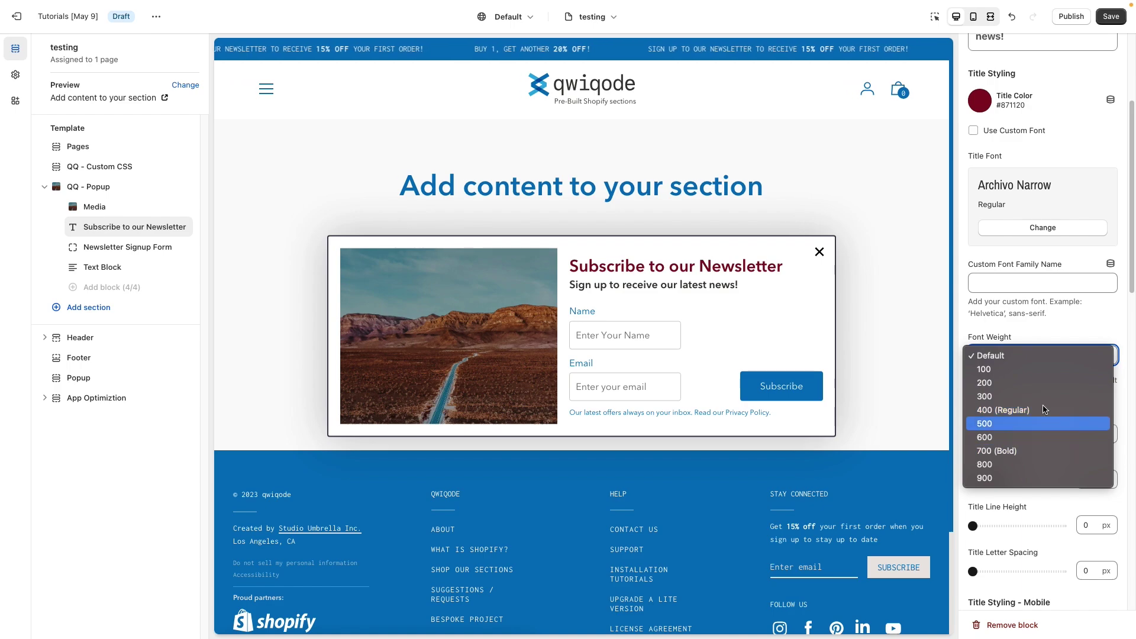
left_click(1030, 451)
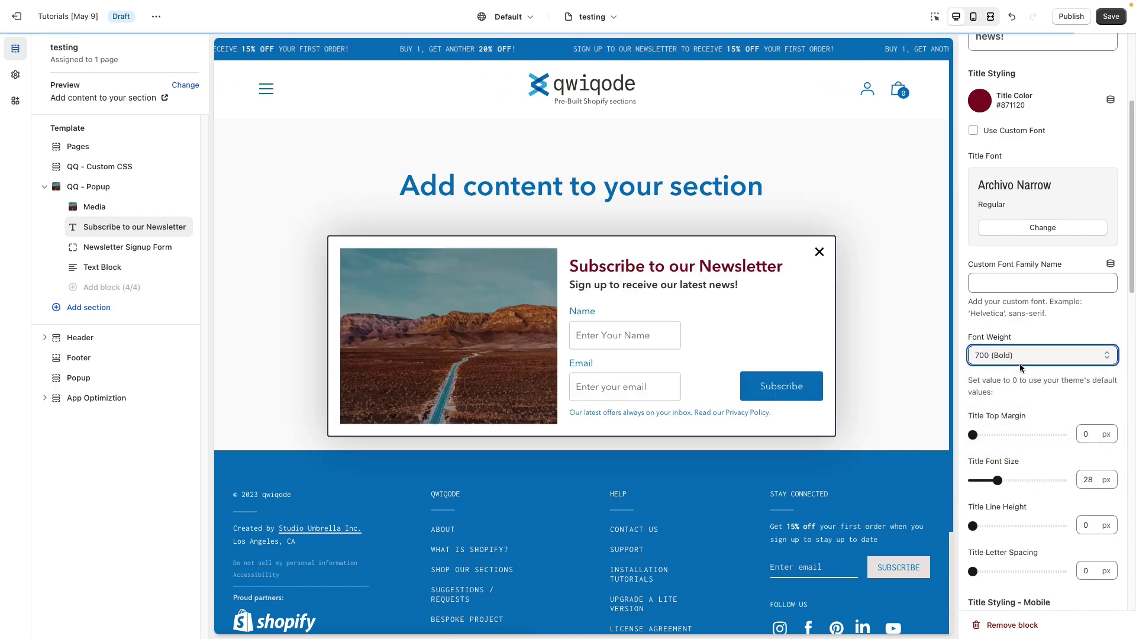
left_click(1031, 353)
left_click(1031, 315)
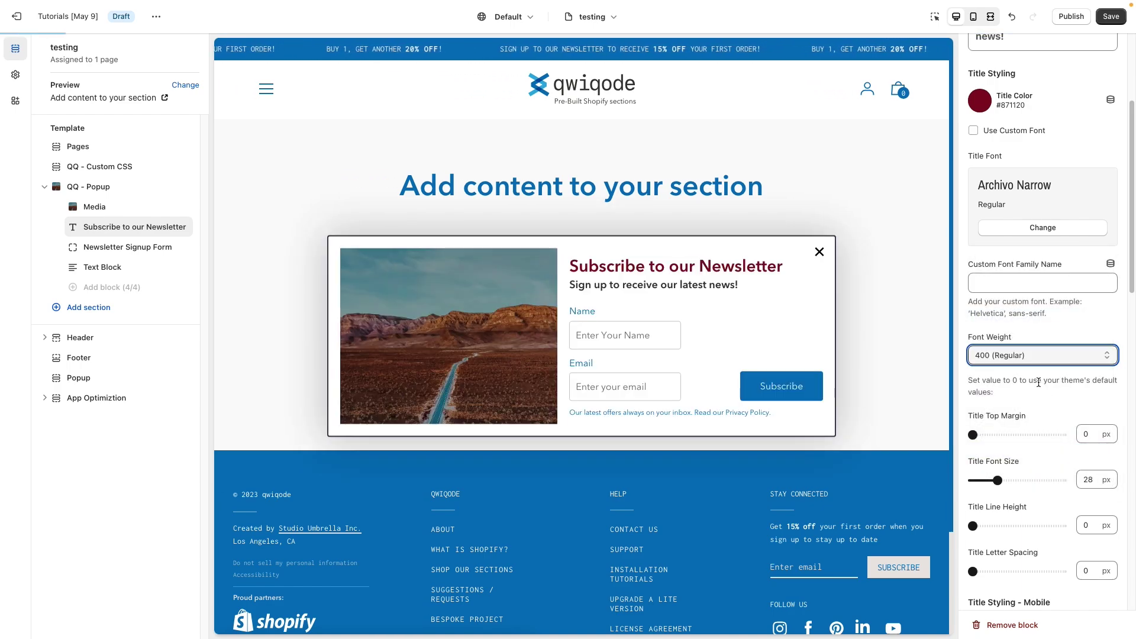
left_click(1020, 361)
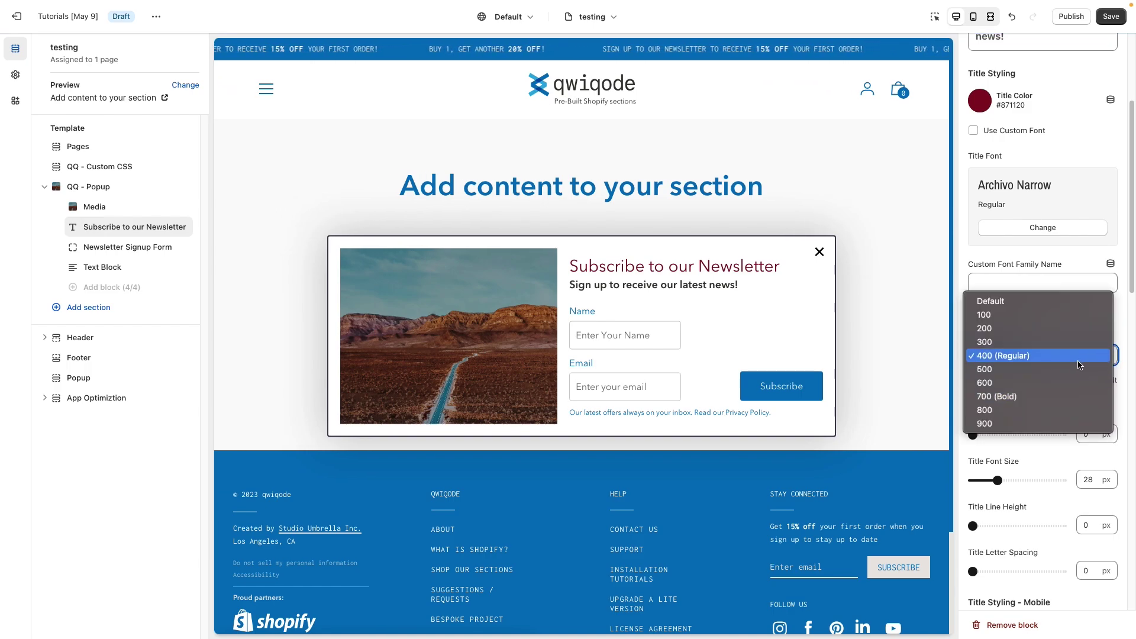
left_click(1027, 302)
scroll(1021, 463, "down", 1)
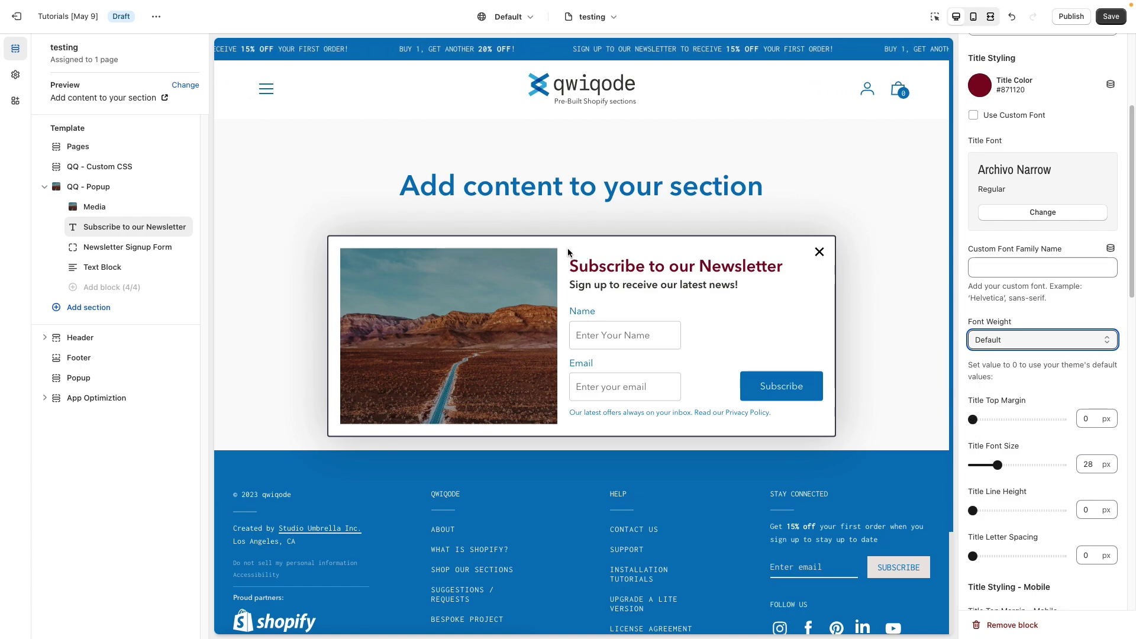
Try a 17 px top margin for the popup title, return it to 0 px, and set the title font size to 0 px
left_click(999, 422)
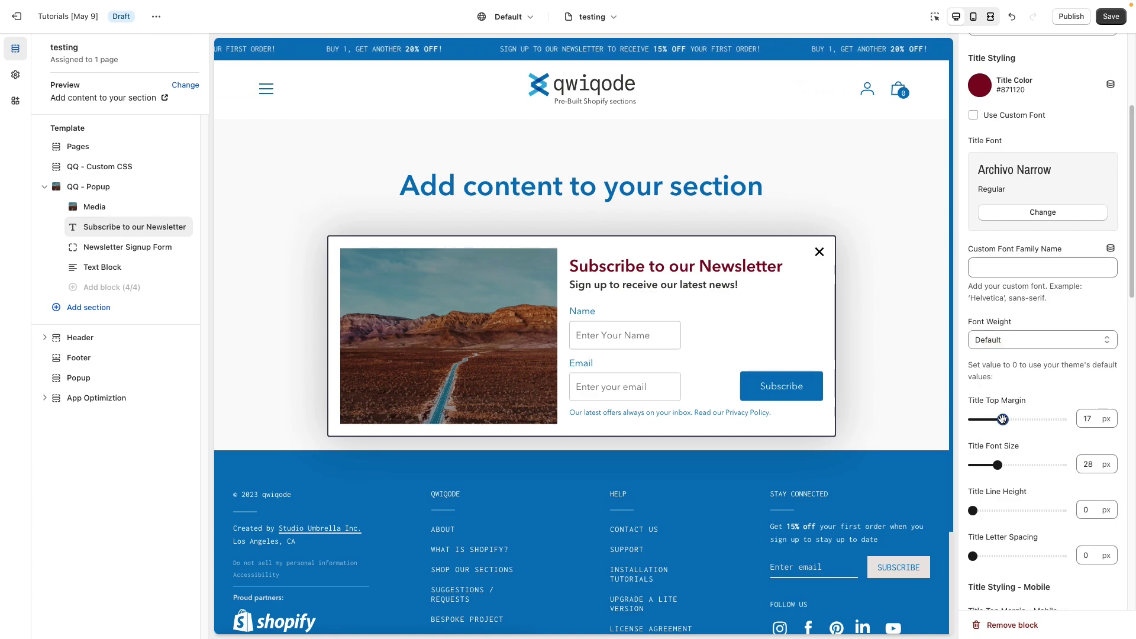
left_click_drag(1007, 422, 928, 426)
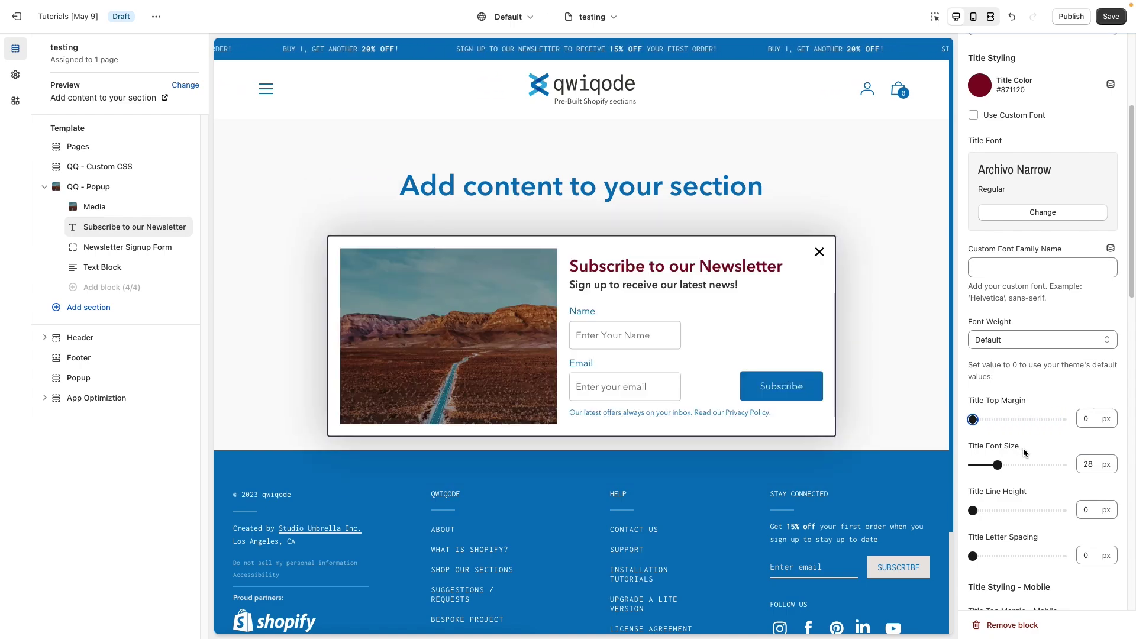
scroll(1013, 488, "down", 2)
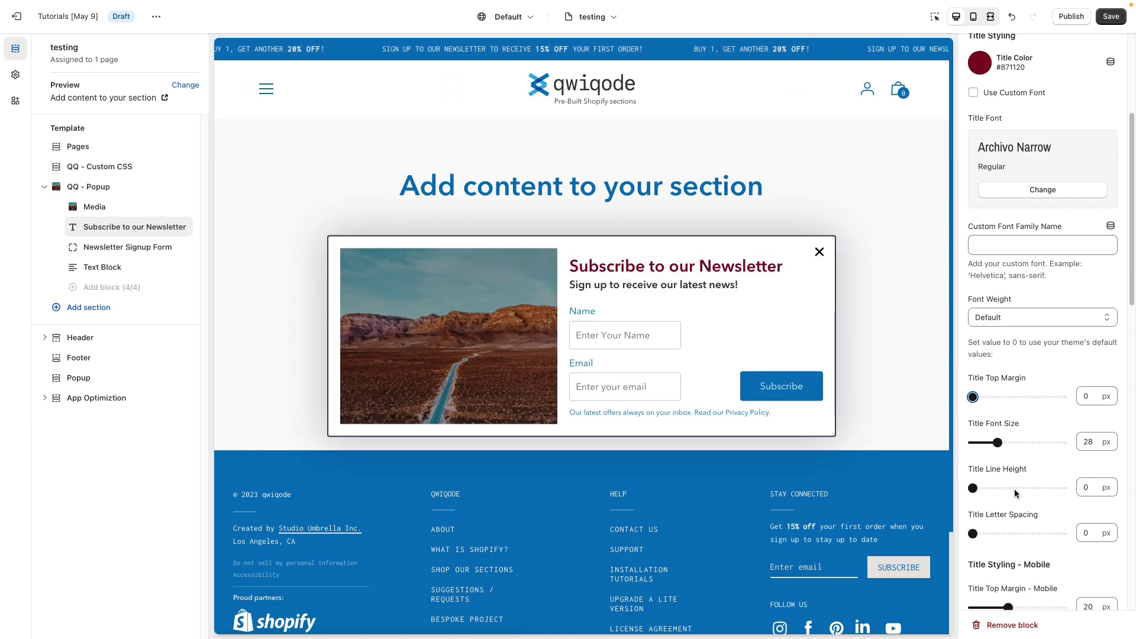
scroll(1014, 492, "down", 1)
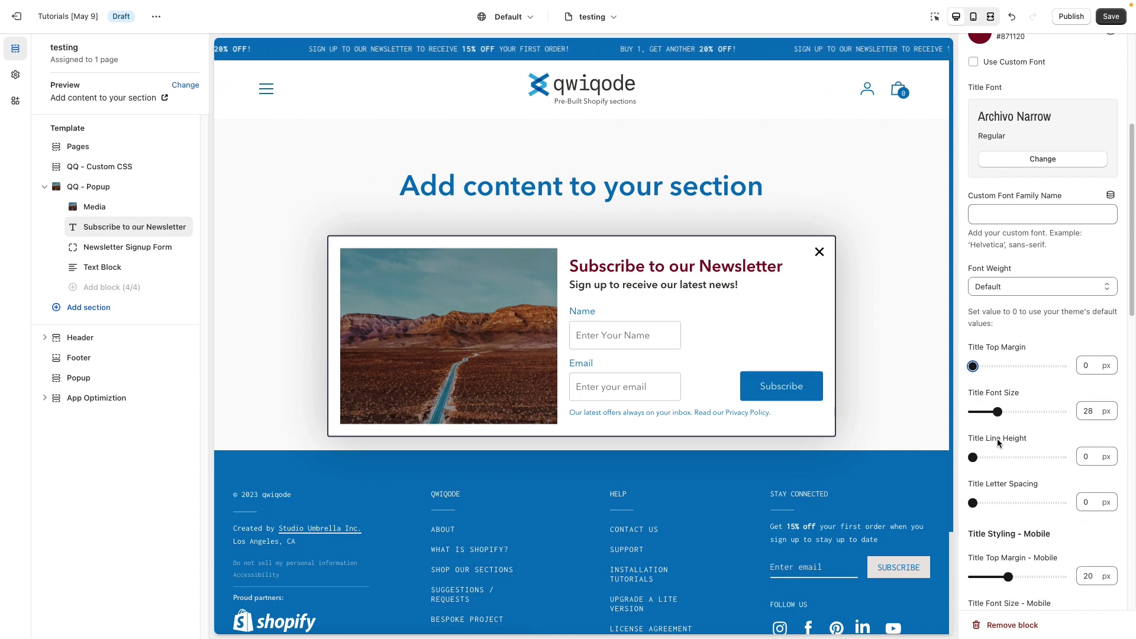
left_click_drag(996, 410, 964, 410)
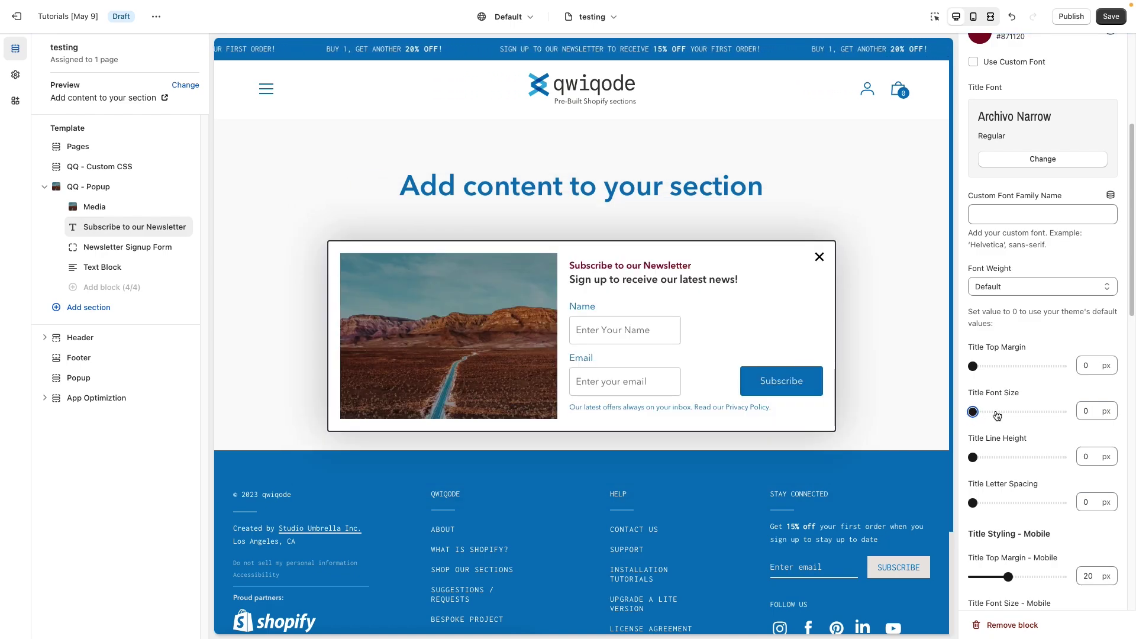
Change the popup title "Subscribe to our Newsletter" to the Heading 2 style
scroll(1003, 418, "up", 2)
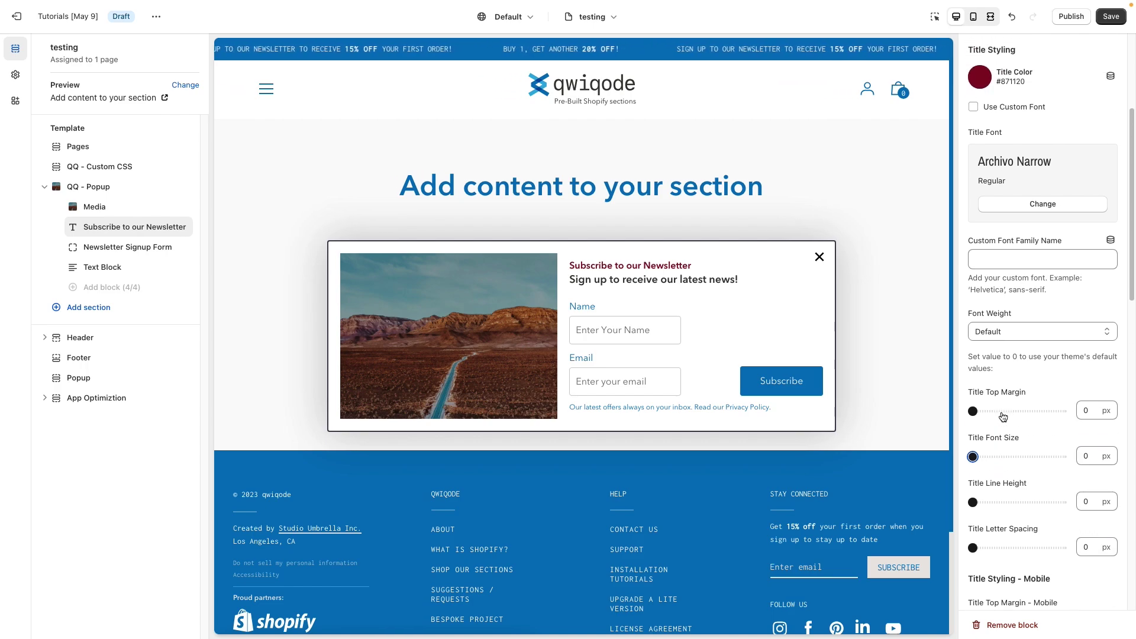
scroll(1003, 417, "up", 1)
scroll(1003, 414, "up", 8)
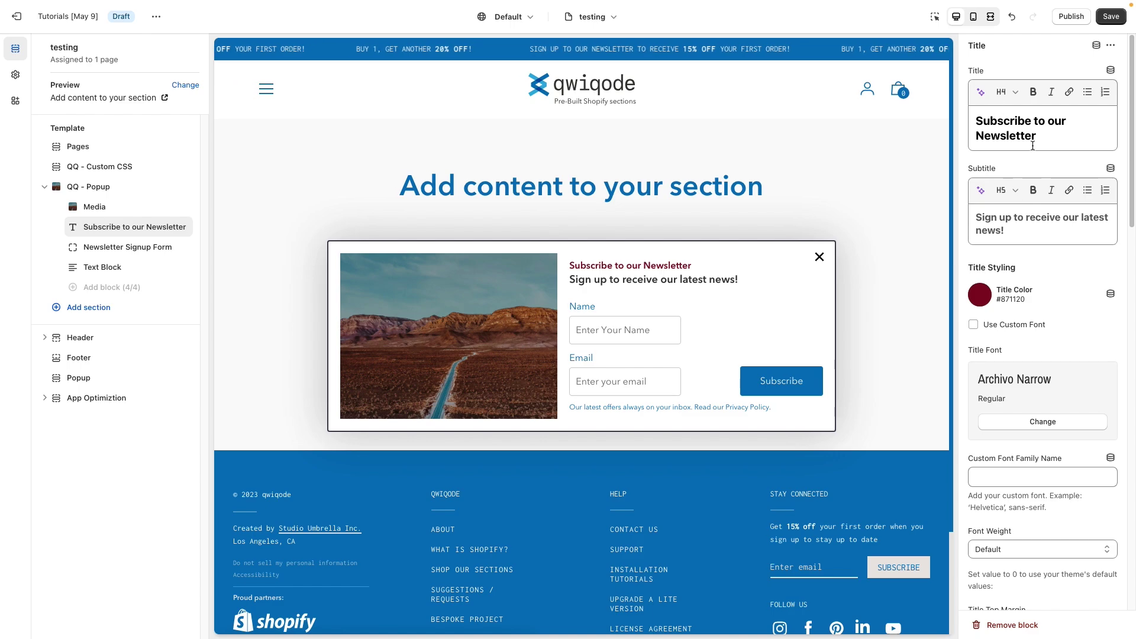
triple_click(1012, 131)
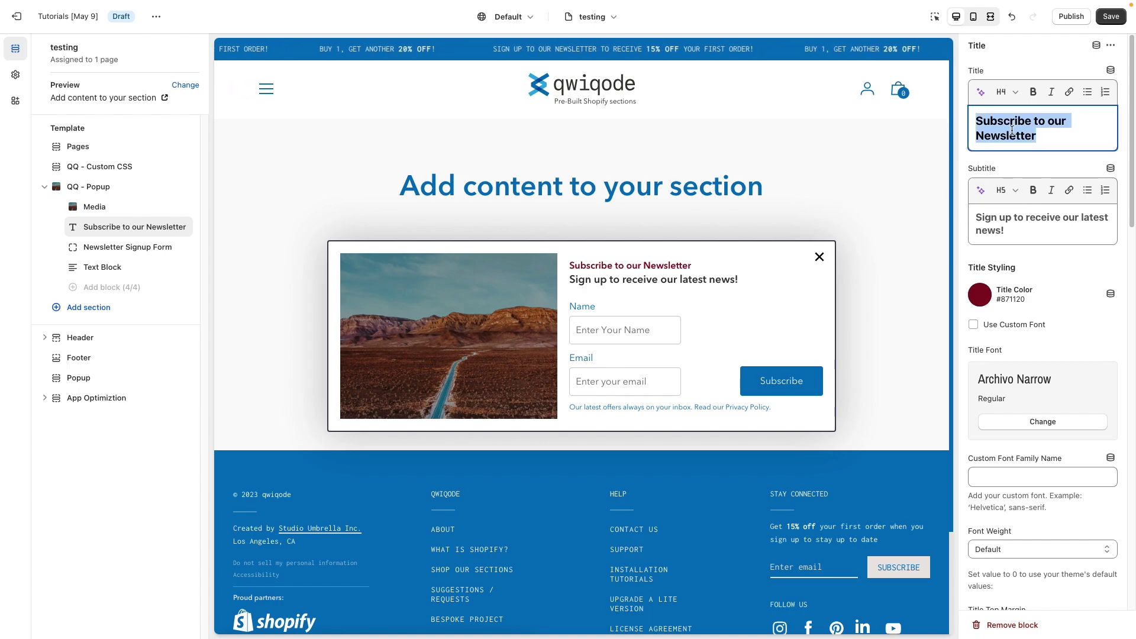
left_click(1016, 93)
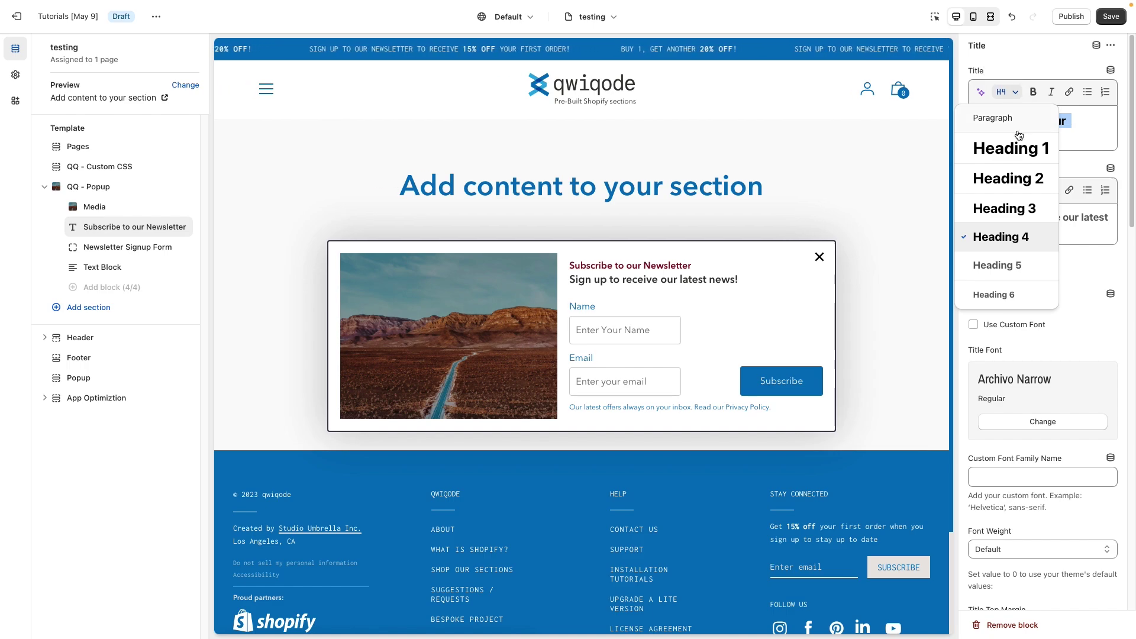
left_click(1017, 178)
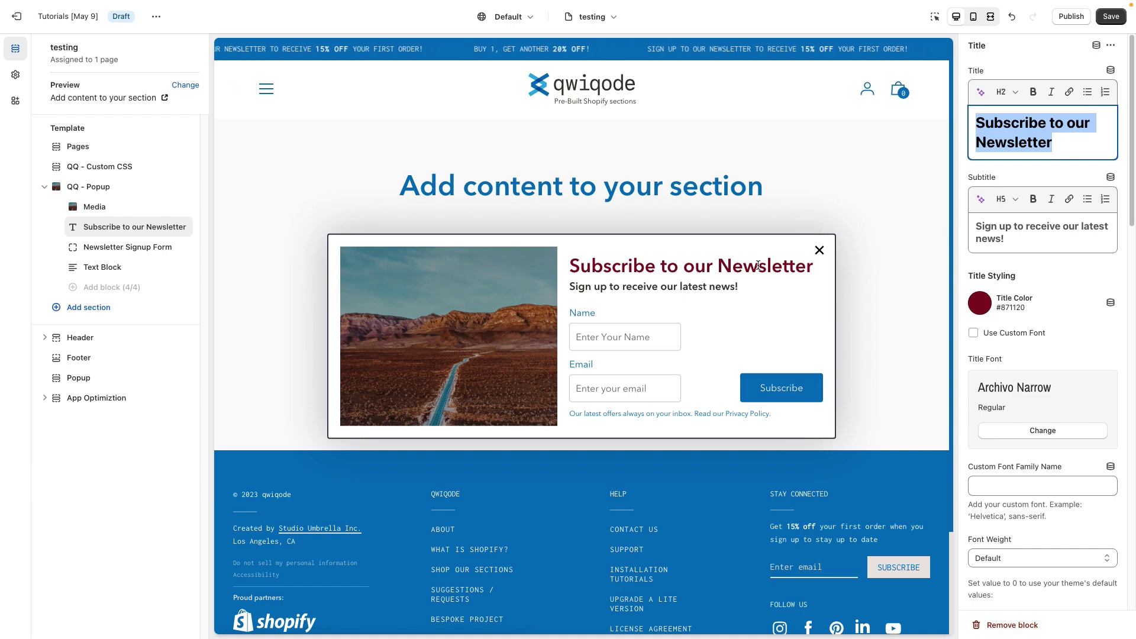
left_click_drag(1055, 142, 964, 121)
left_click(1054, 143)
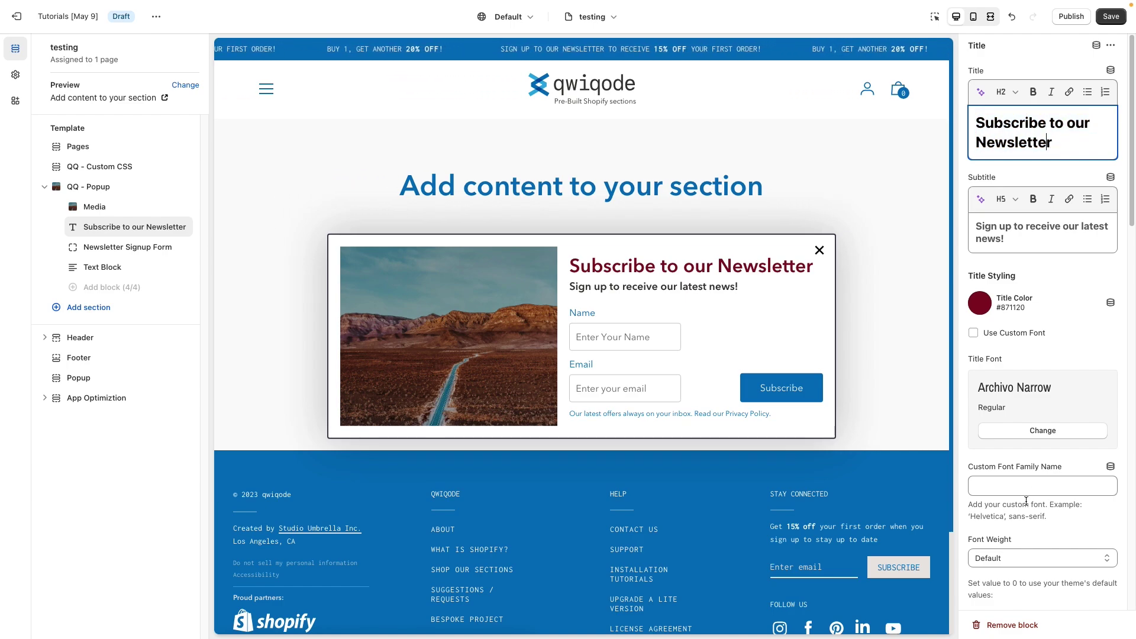
Try a title letter spacing of 4 px and a title line height of 64 px, and return both to 0 px
scroll(1024, 500, "down", 4)
scroll(1023, 499, "down", 3)
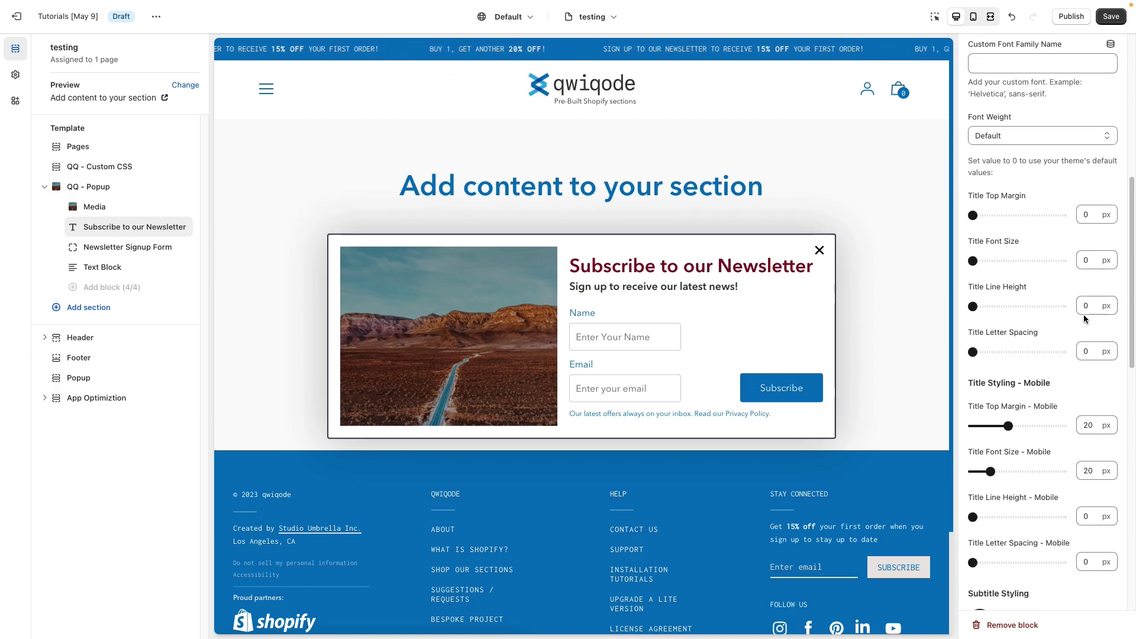
left_click(1089, 351)
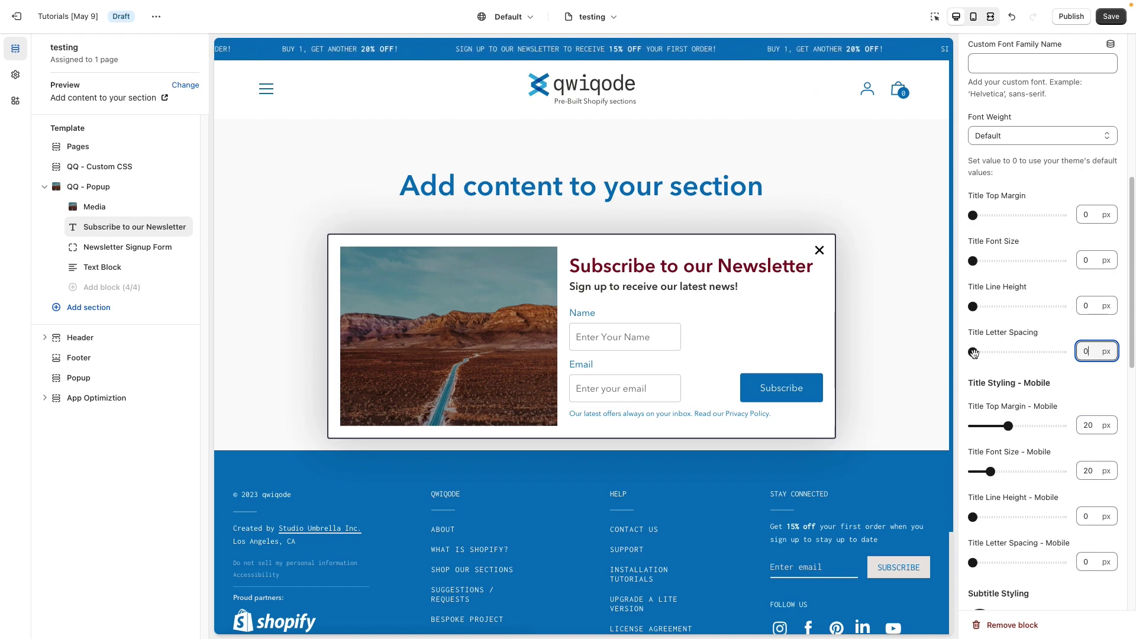
left_click_drag(973, 352, 1008, 353)
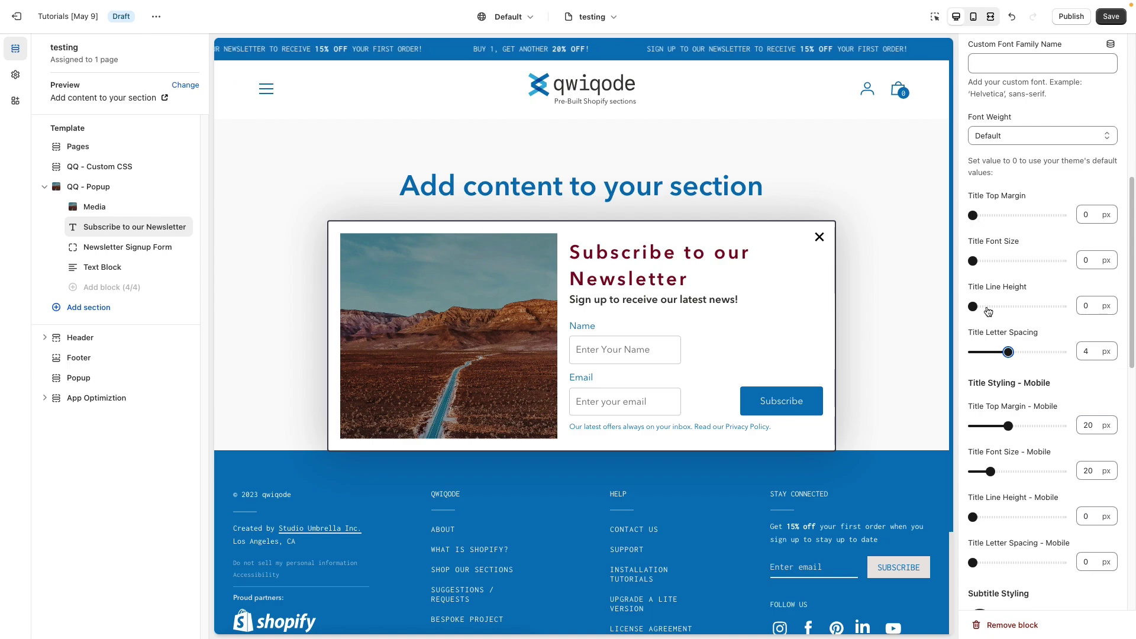
left_click_drag(973, 306, 1015, 306)
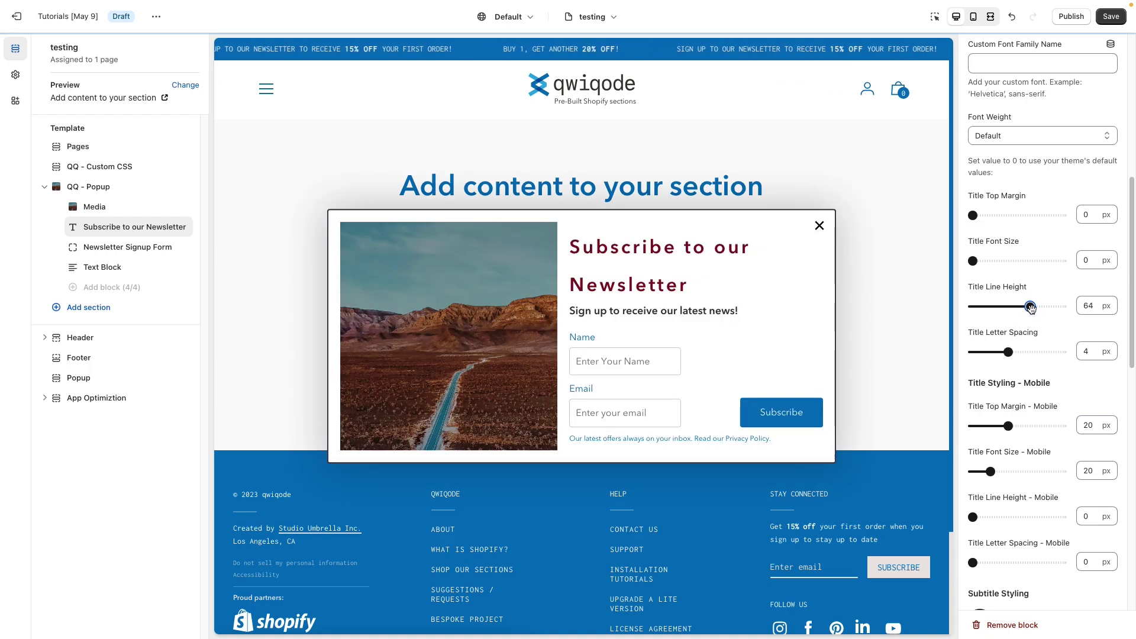
left_click_drag(1015, 307, 932, 313)
left_click_drag(1008, 351, 971, 352)
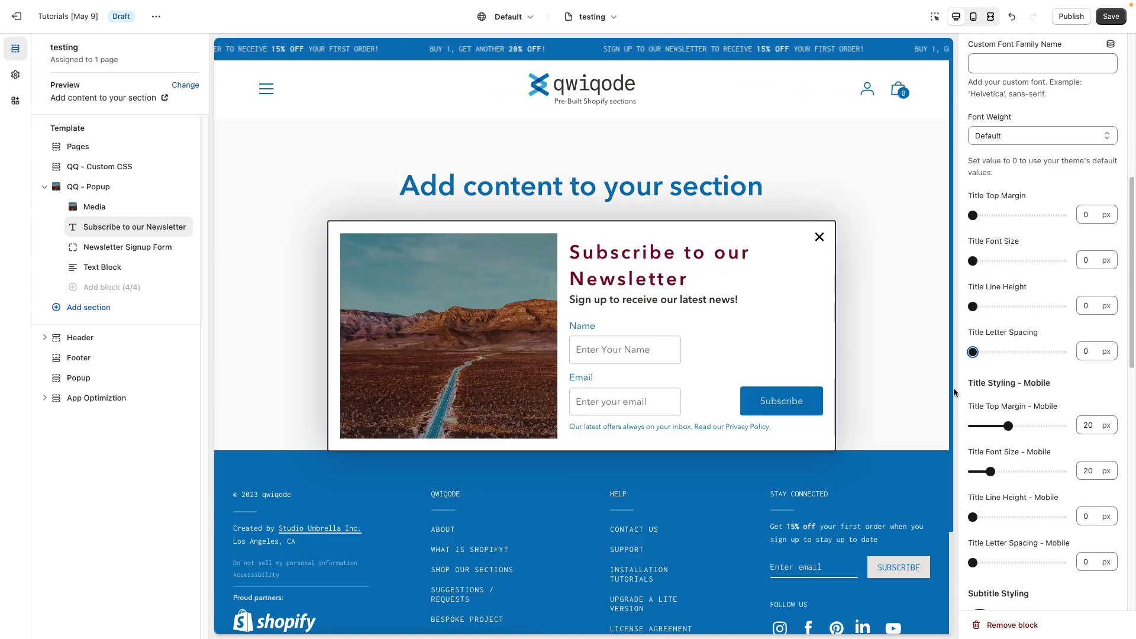
In the mobile preview, set the title's mobile top margin to 0 px and mobile font size to 21 px, and return to the desktop preview
scroll(1010, 470, "down", 1)
scroll(1010, 470, "down", 1)
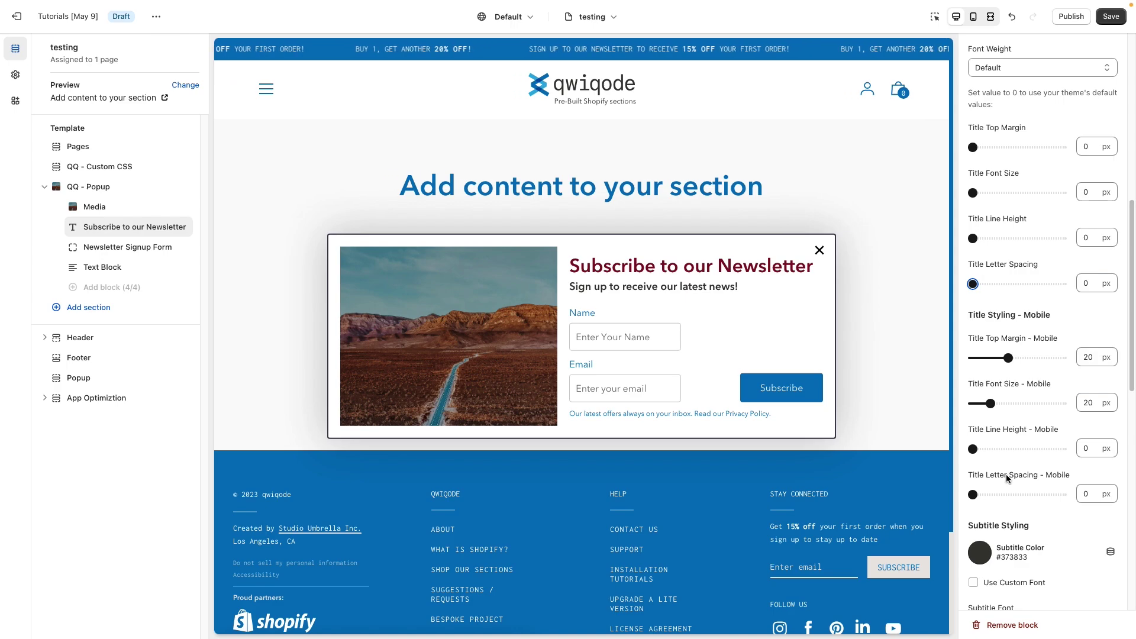
left_click(973, 17)
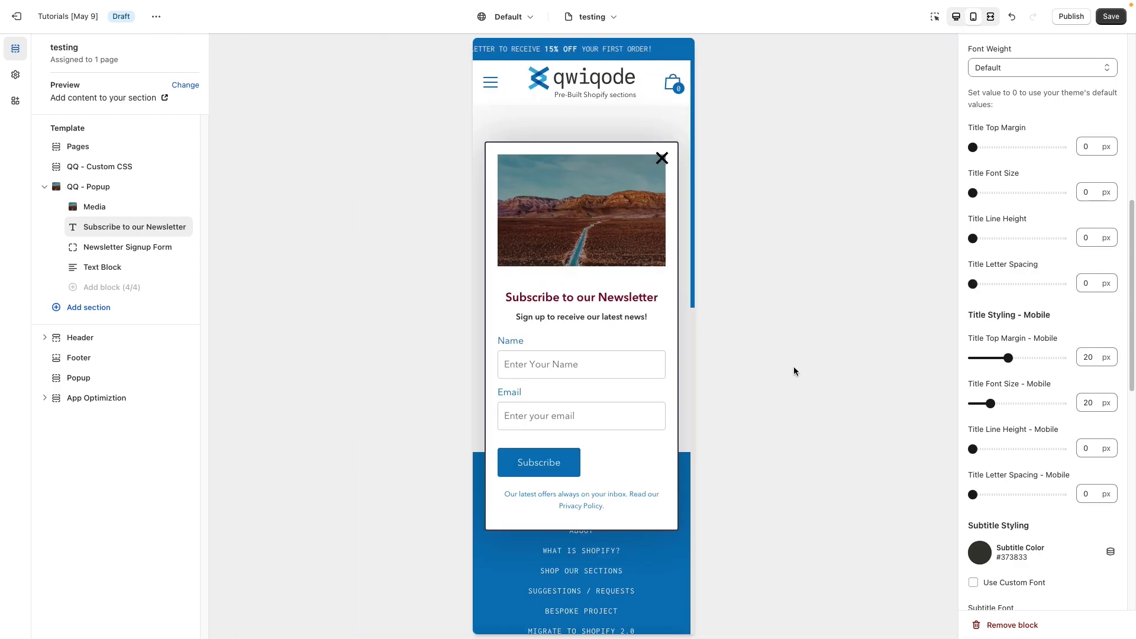
left_click_drag(1007, 355, 970, 358)
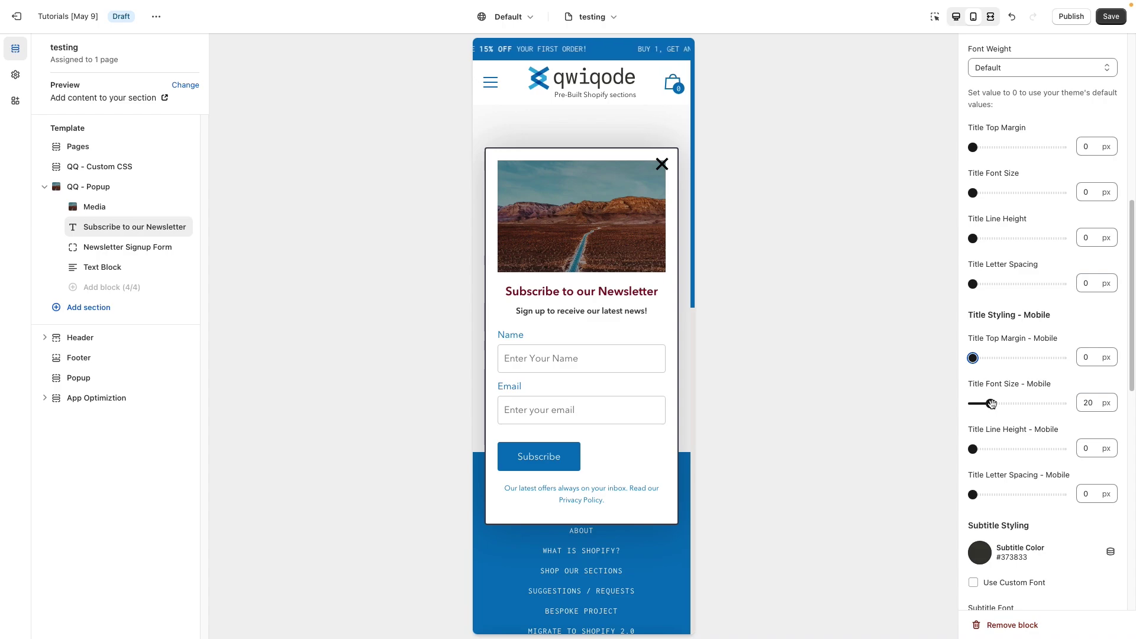
left_click_drag(991, 404, 786, 428)
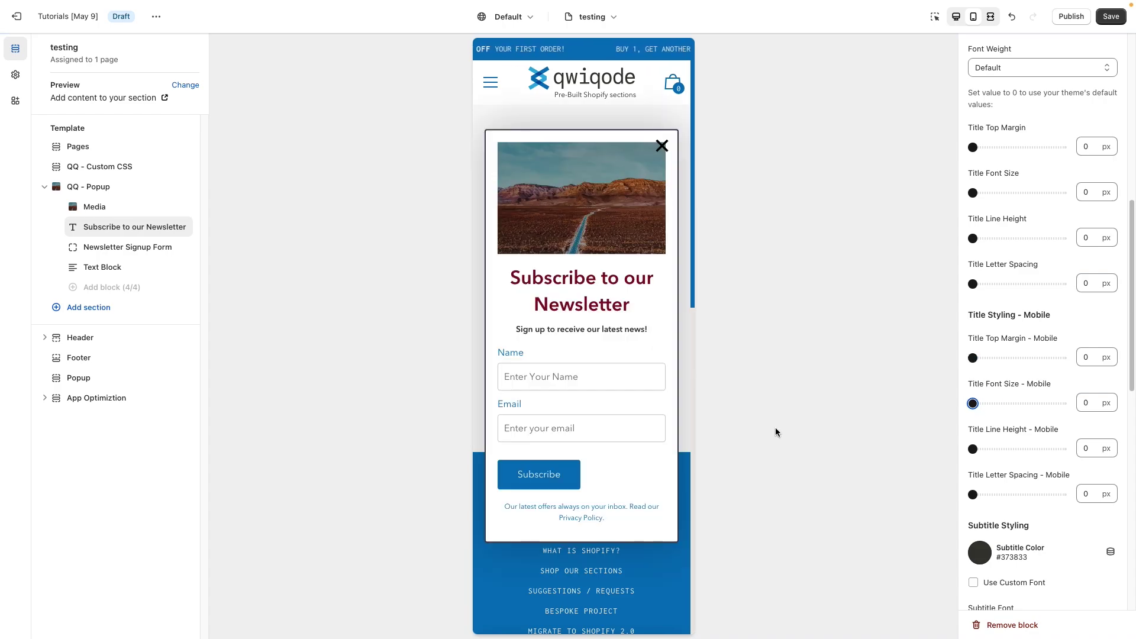
left_click_drag(973, 403, 991, 403)
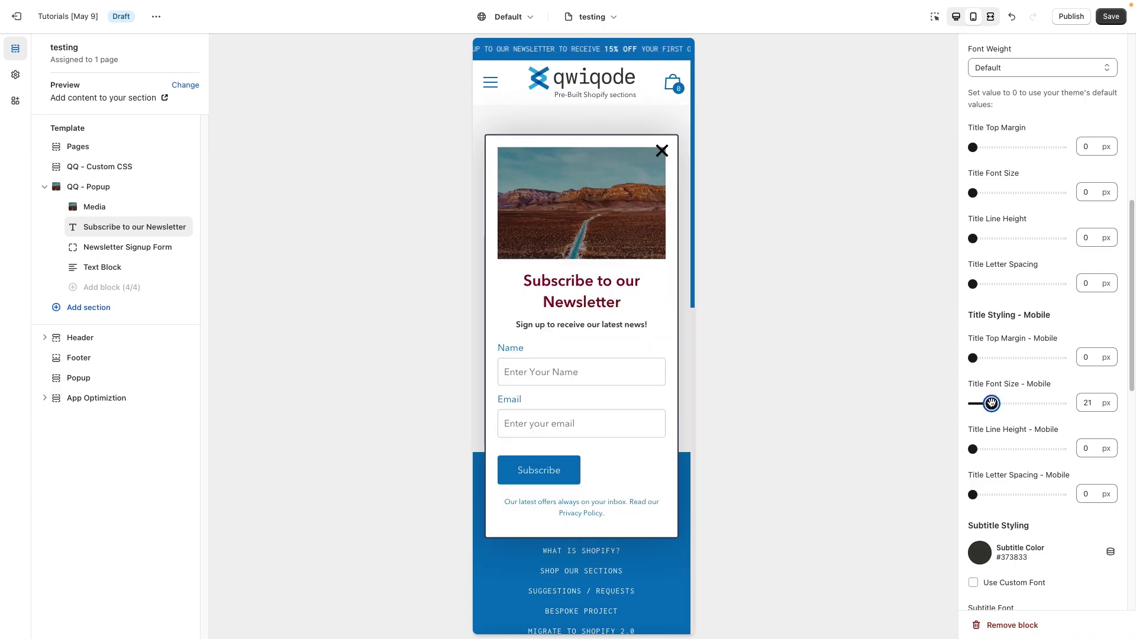
left_click(955, 20)
Examine the desktop and mobile subtitle styling settings alongside the subtitle text in the popup preview
scroll(1040, 425, "down", 3)
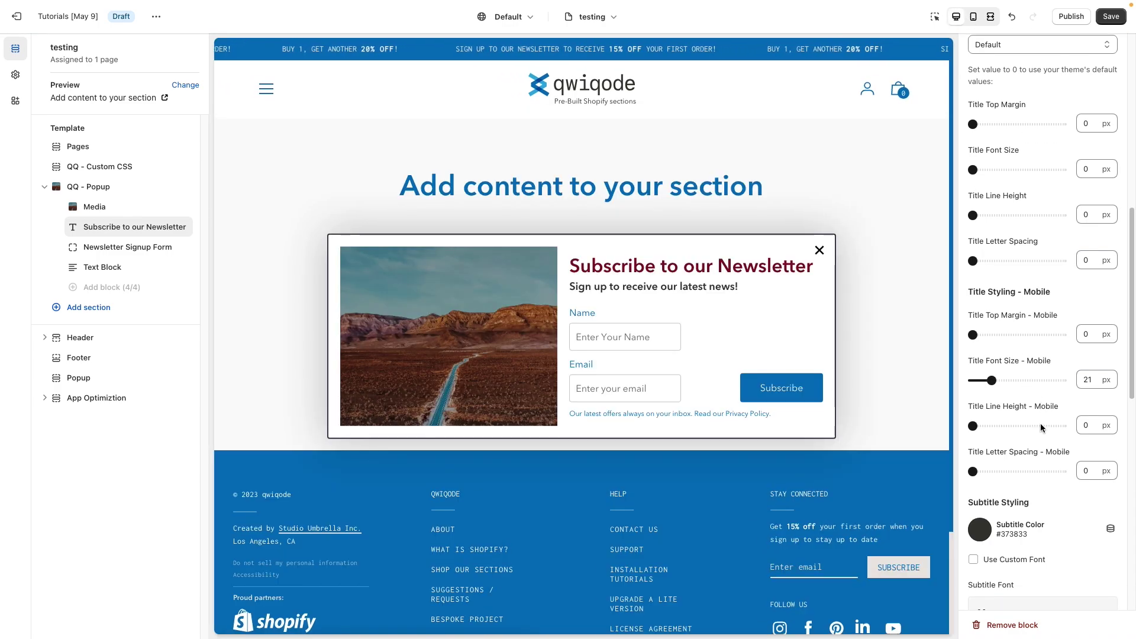
scroll(1038, 421, "down", 2)
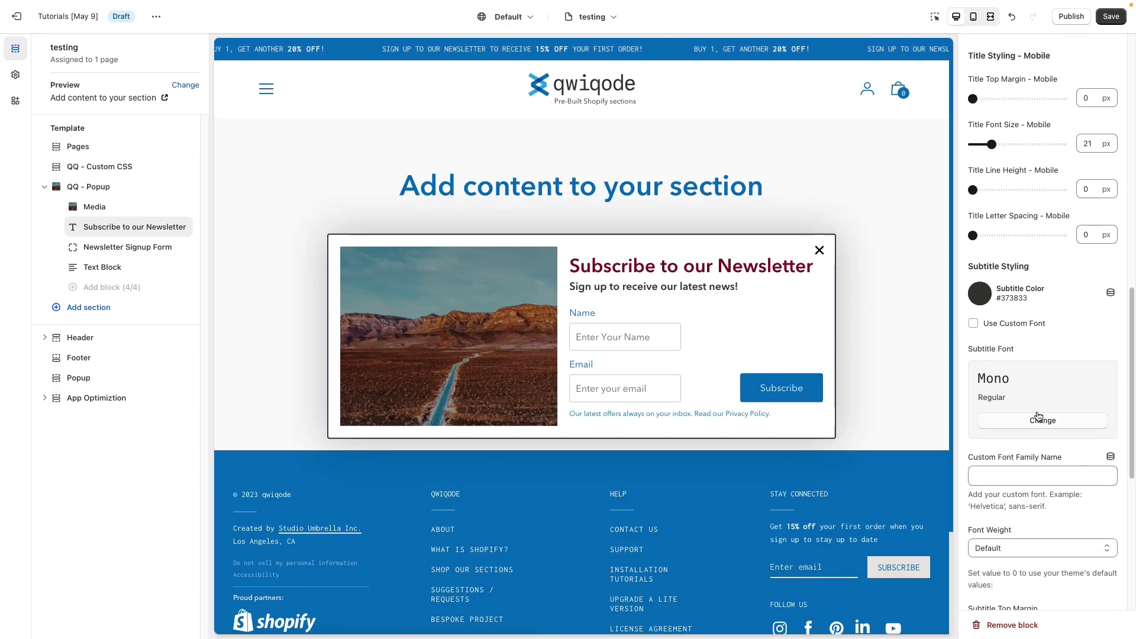
left_click_drag(721, 286, 600, 286)
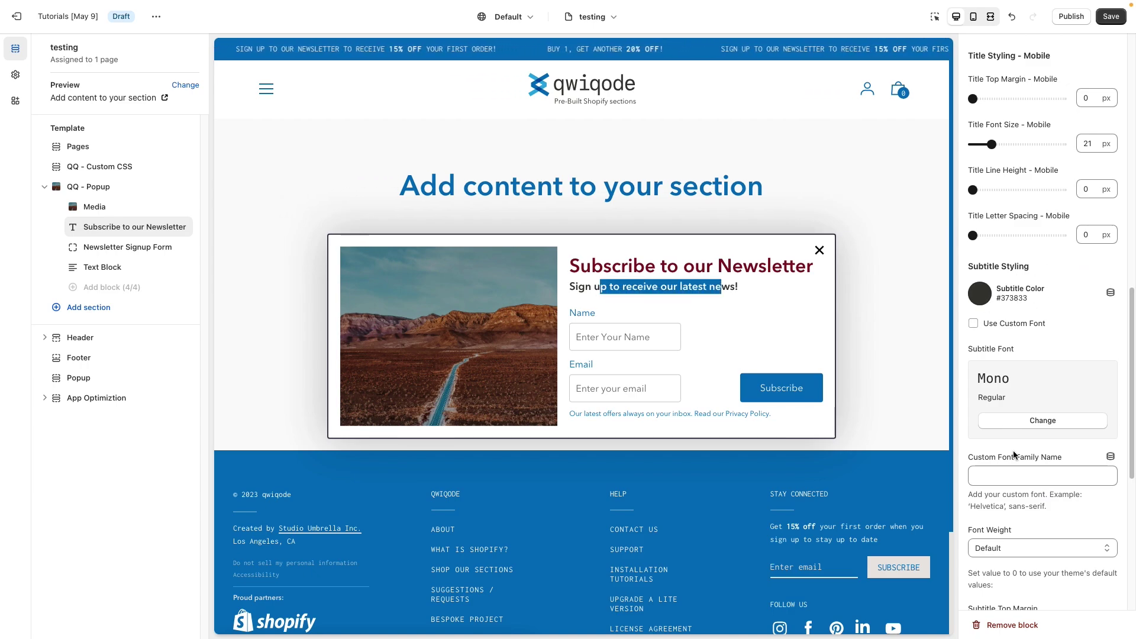
scroll(1014, 455, "down", 6)
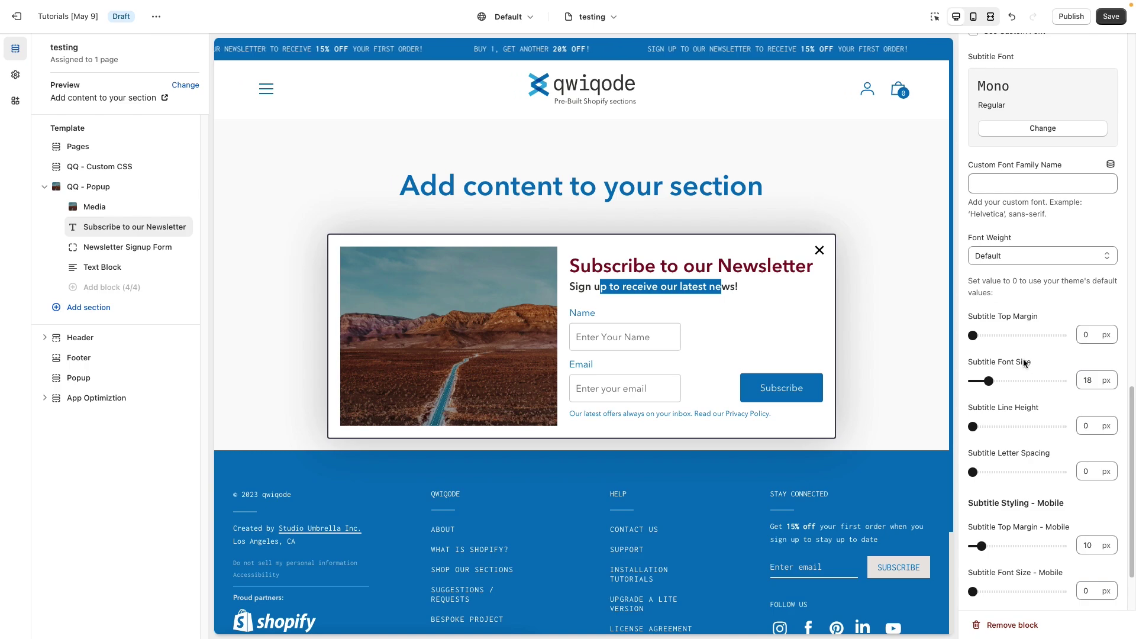
scroll(1028, 526, "down", 2)
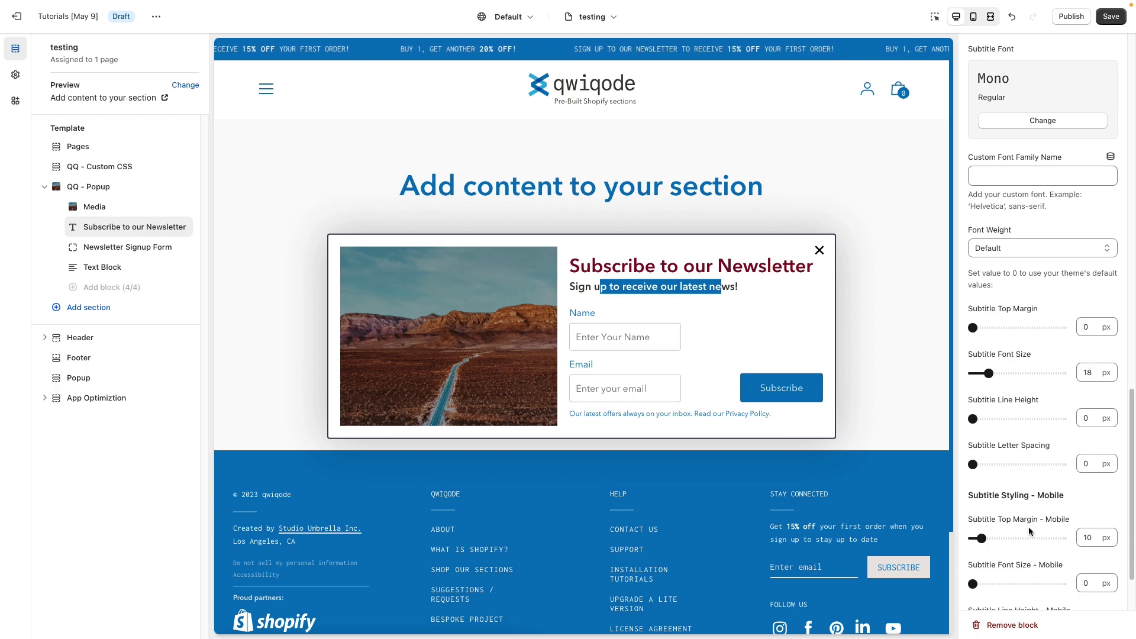
left_click(697, 284)
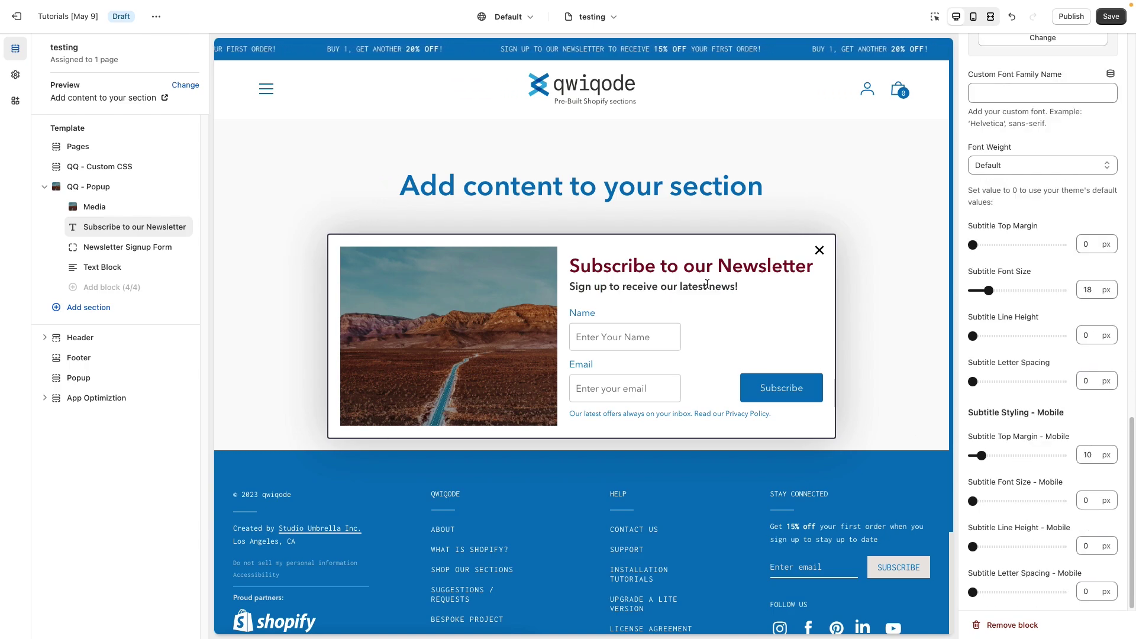
Open the Newsletter Signup Form block's settings, try hiding the name field, and show it again
left_click(101, 254)
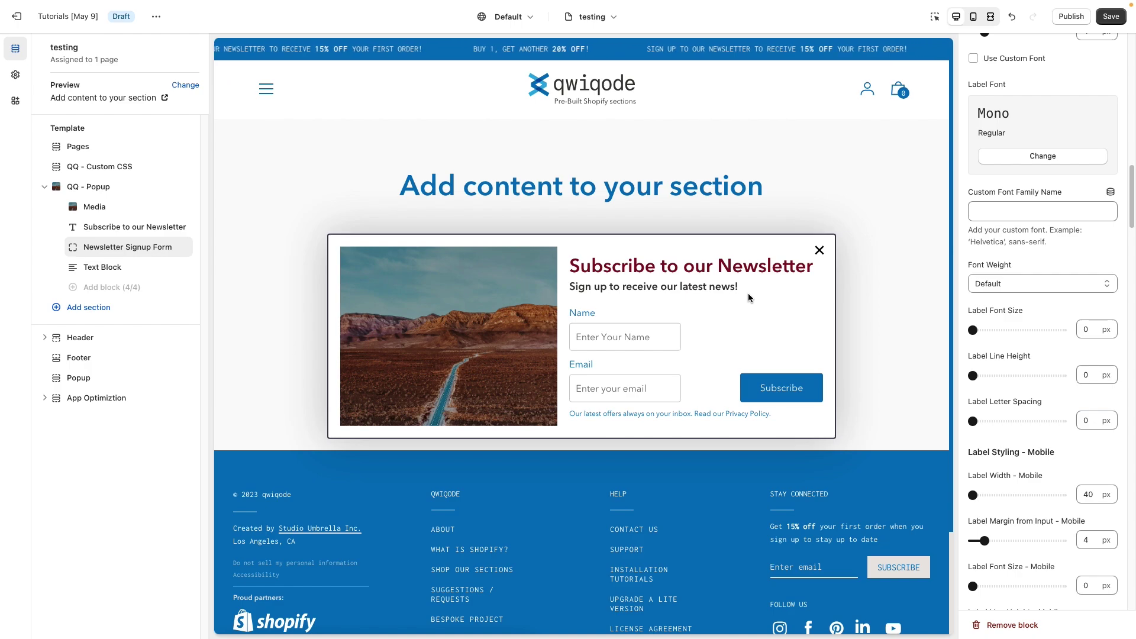
scroll(1002, 166, "up", 10)
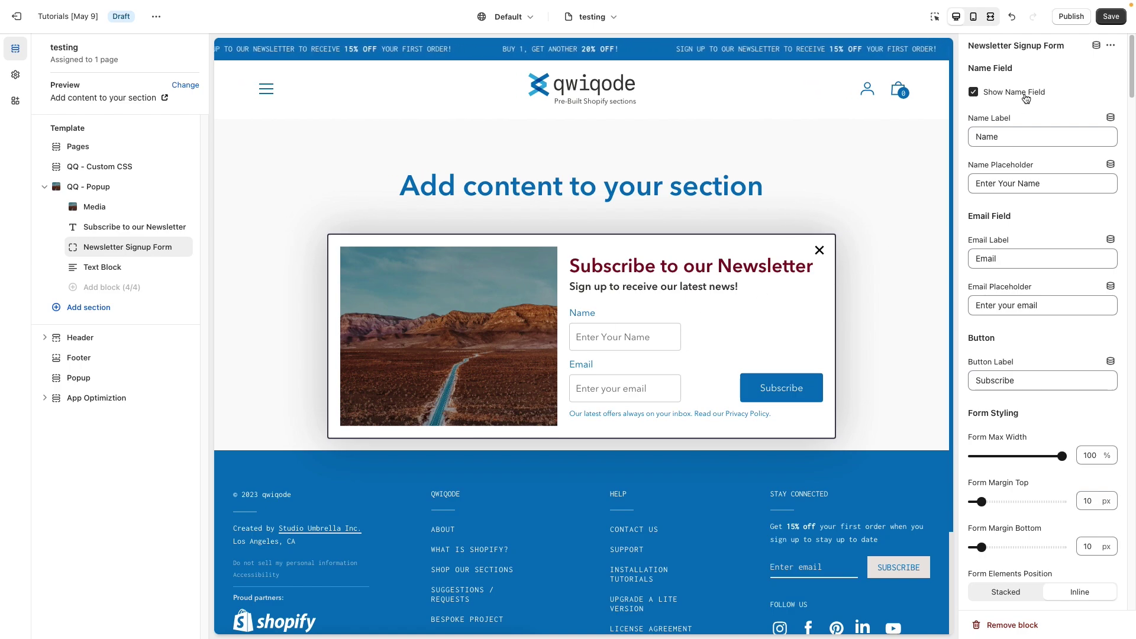
left_click(973, 92)
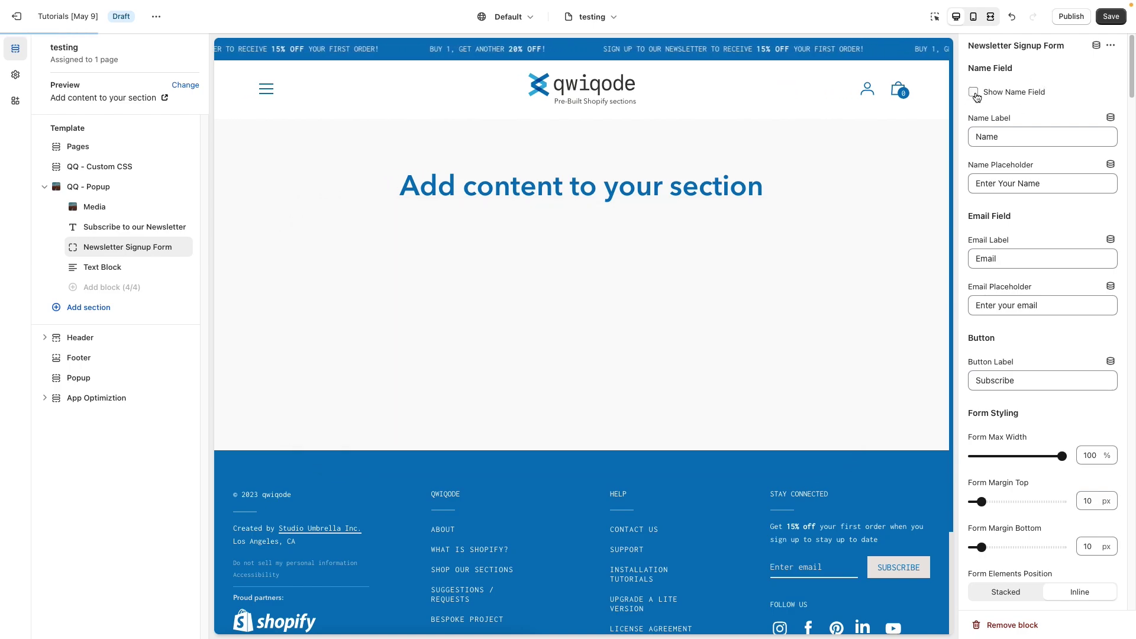
left_click(973, 92)
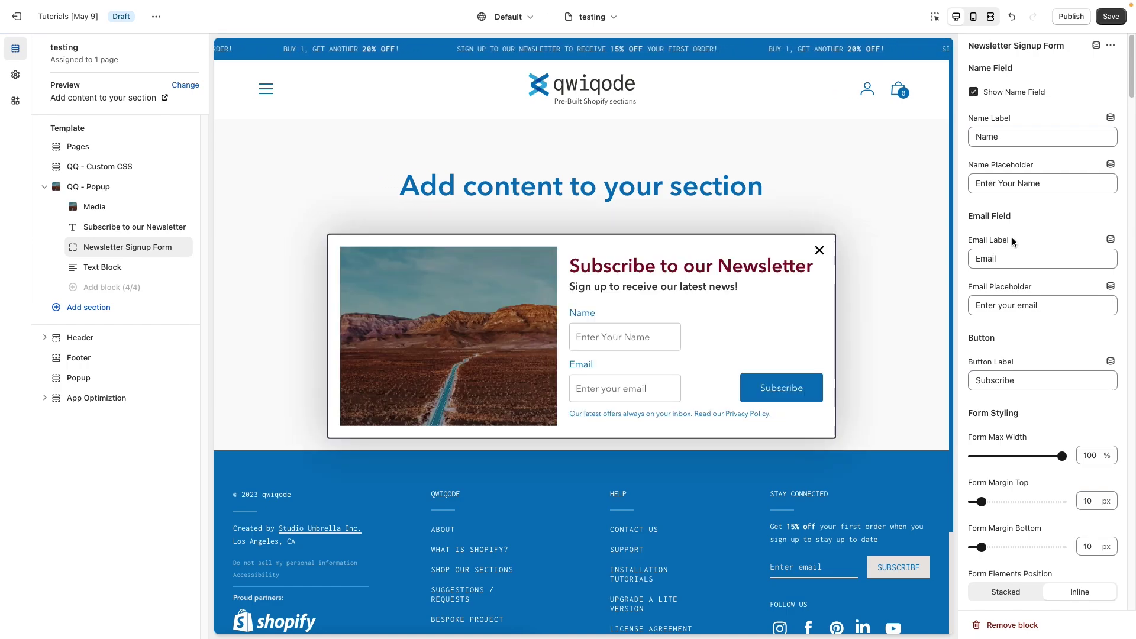
Compare the Name Label and Name Placeholder settings with the name field in the popup preview
left_click(1014, 139)
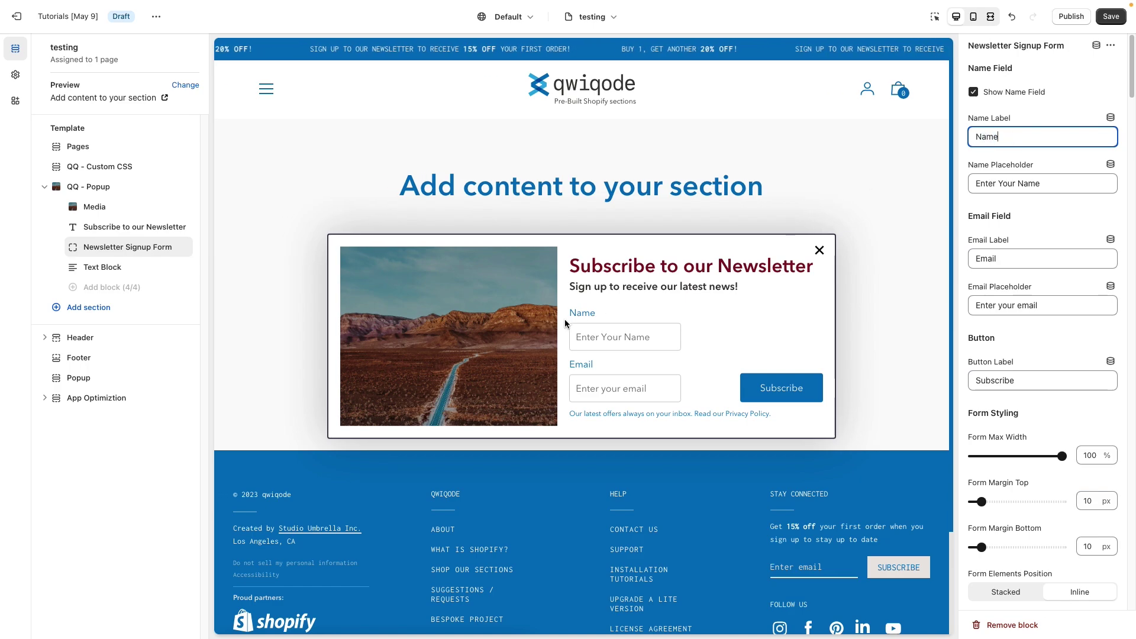
double_click(599, 315)
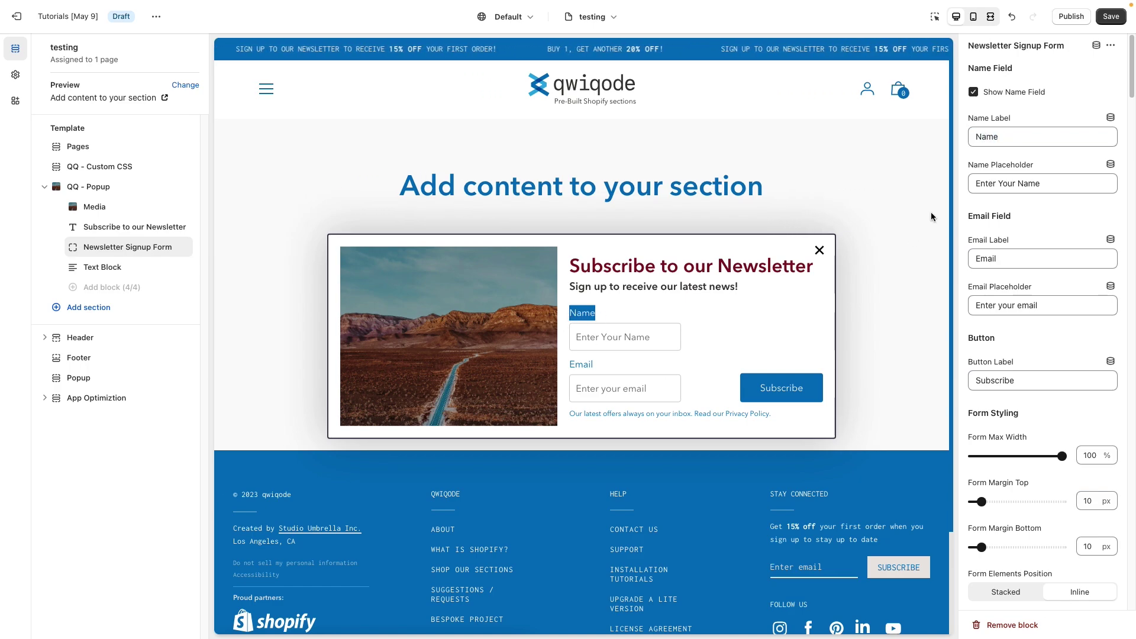
triple_click(1051, 183)
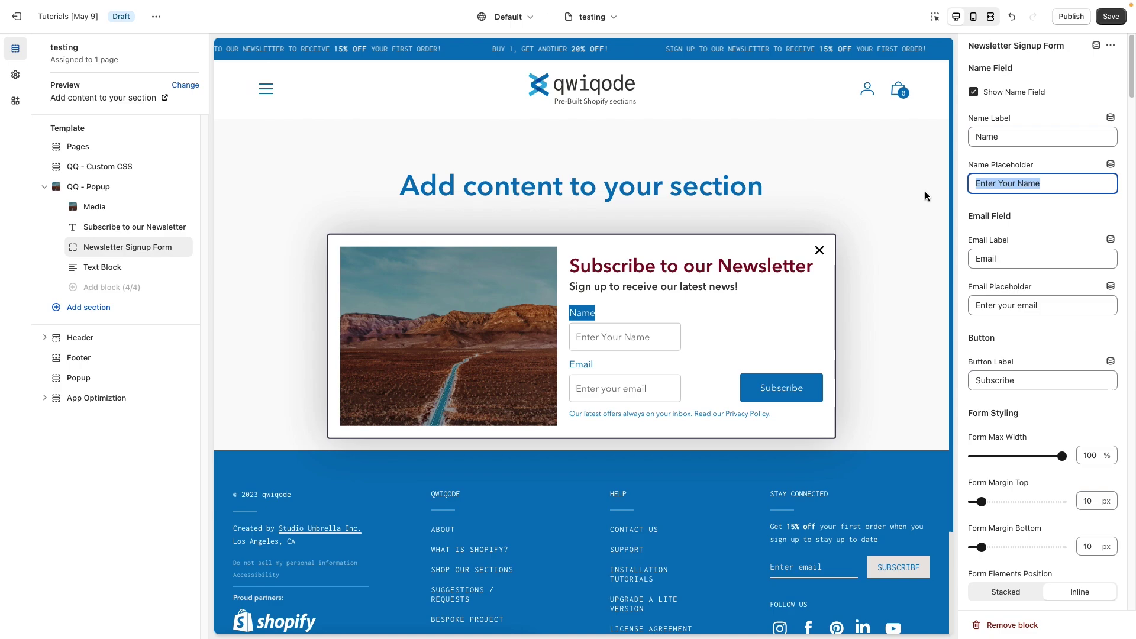
left_click(643, 337)
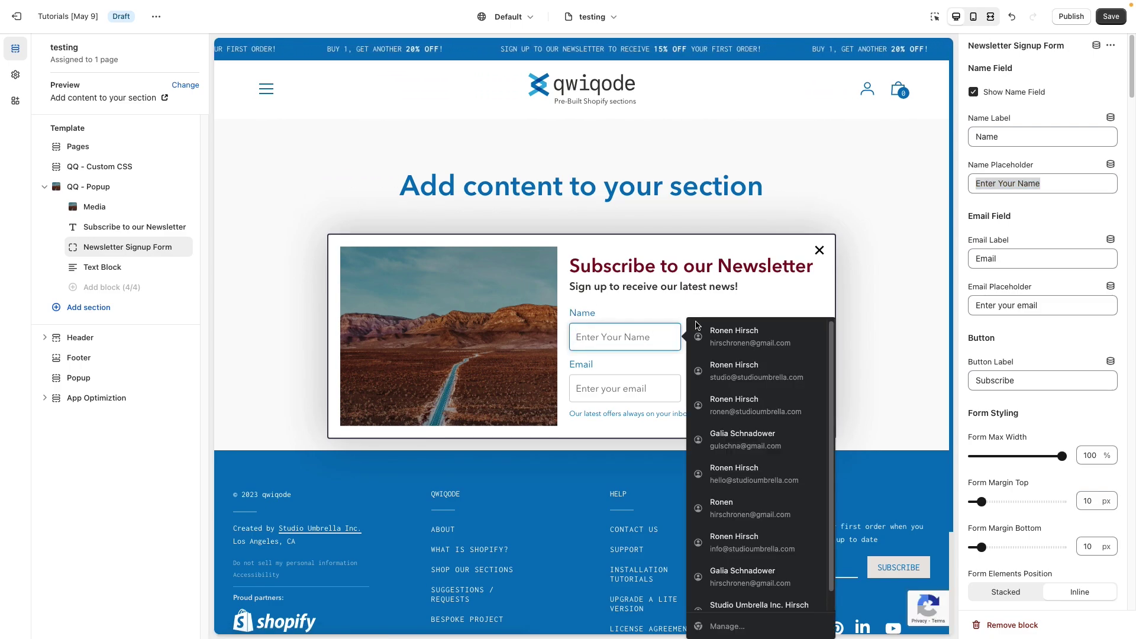
Compare the Email Label, Email Placeholder and Button Label settings with the signup form in the popup preview
left_click(790, 301)
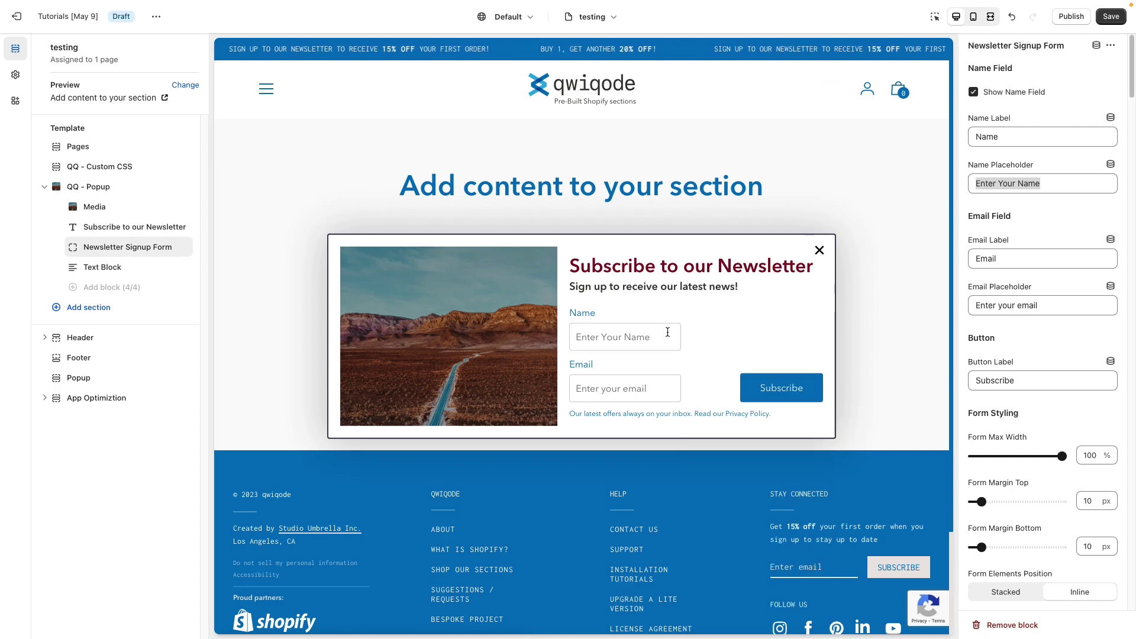
triple_click(1028, 332)
left_click(1017, 265)
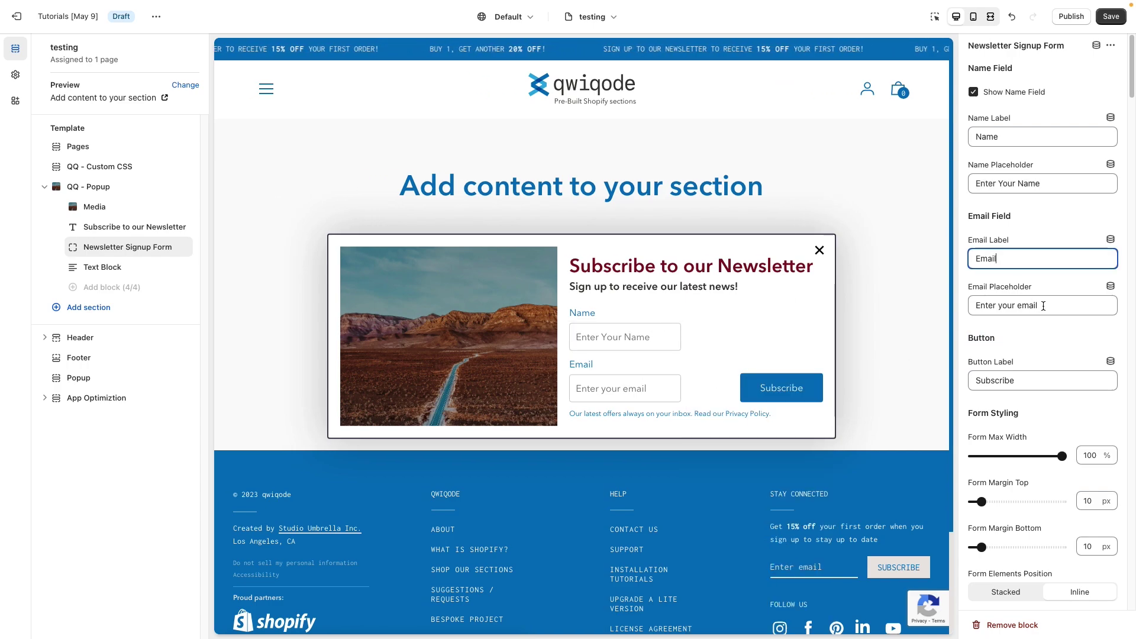
left_click(1042, 305)
left_click(1038, 330)
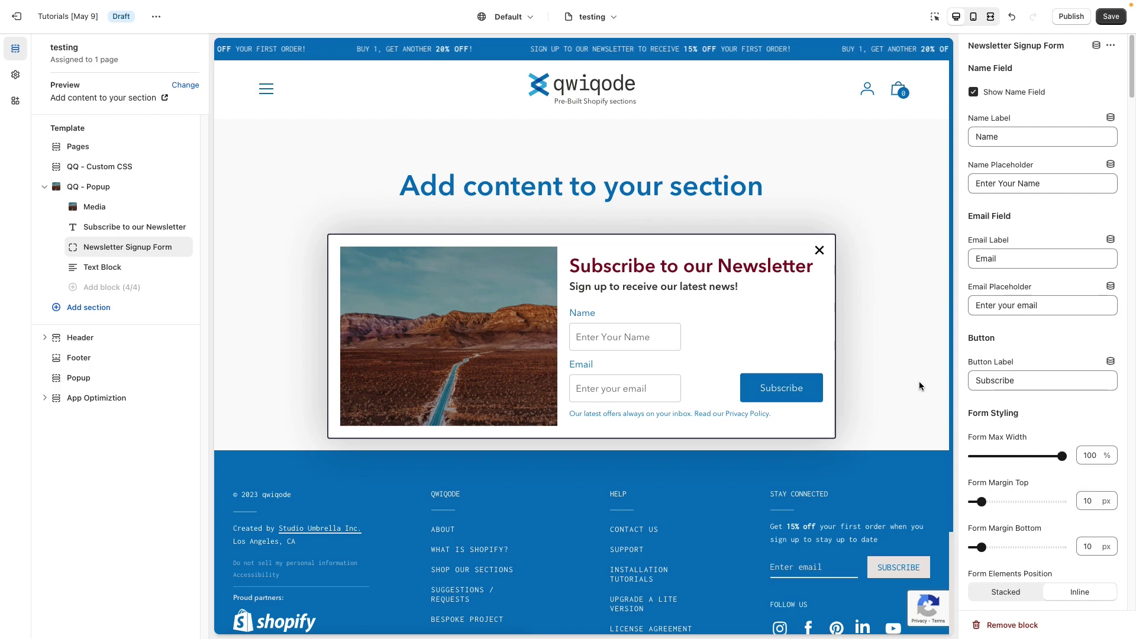
double_click(1011, 380)
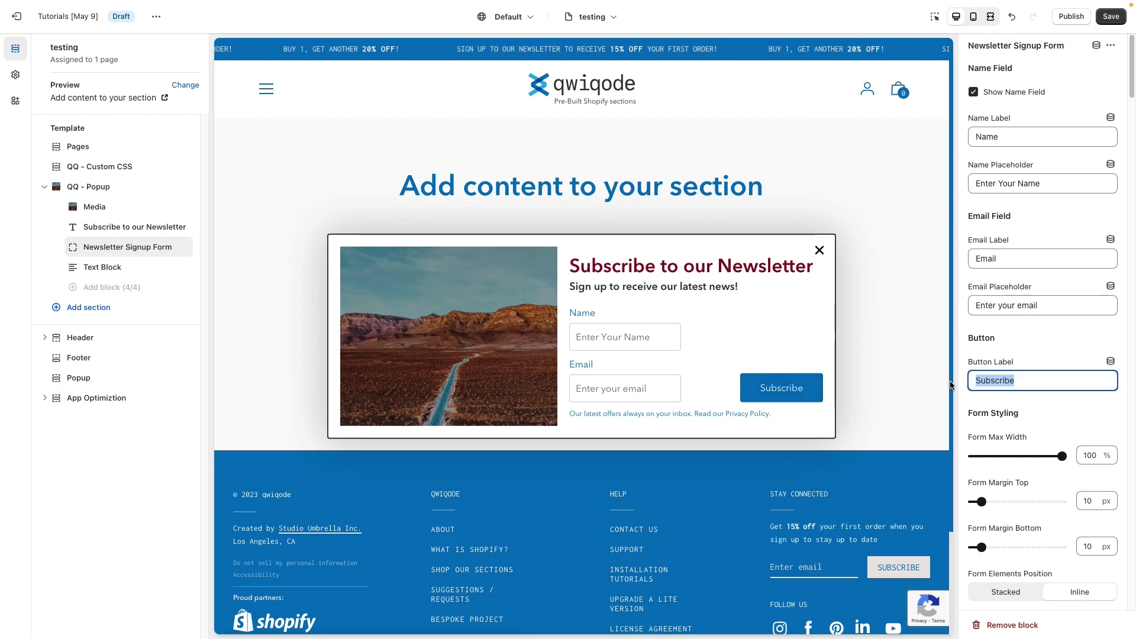
left_click(1008, 410)
Try a desktop Form Max Width of 85% for the signup form, and restore it to 100%
scroll(999, 408, "down", 1)
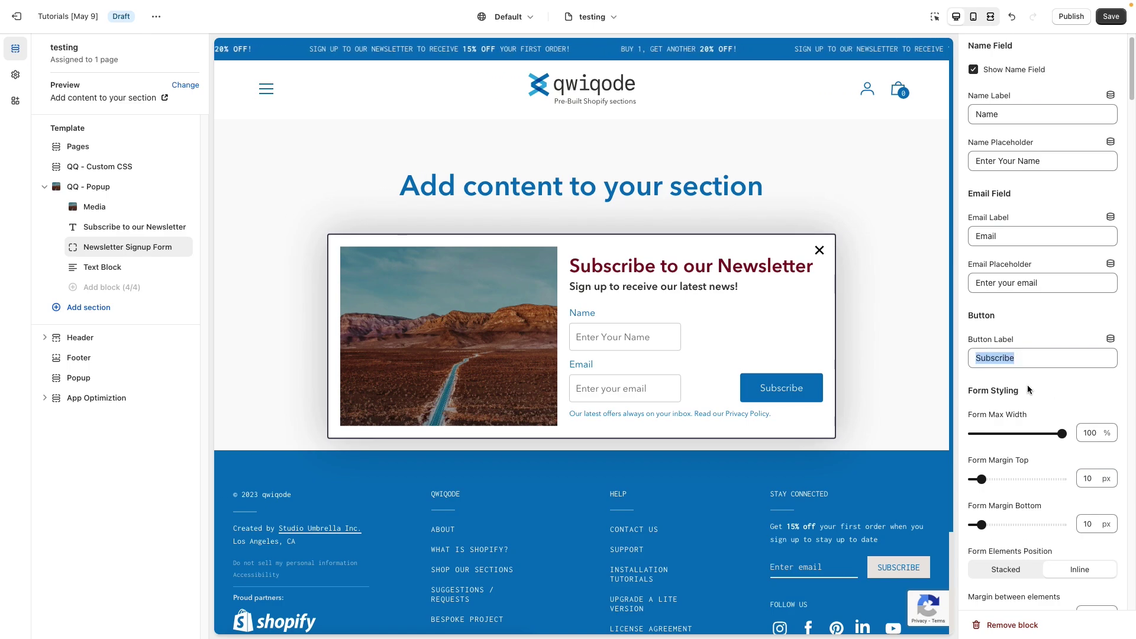
scroll(1026, 385, "down", 1)
scroll(1028, 363, "down", 3)
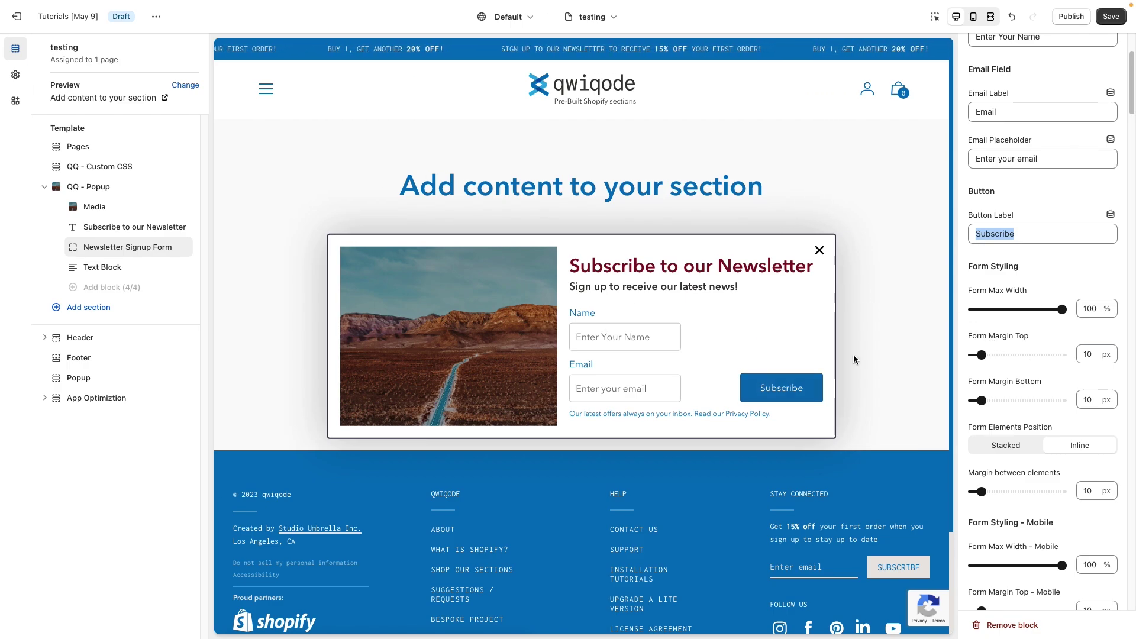
mouse_move(1061, 309)
left_mouse_down()
mouse_move(1023, 312)
mouse_move(1045, 311)
left_mouse_up()
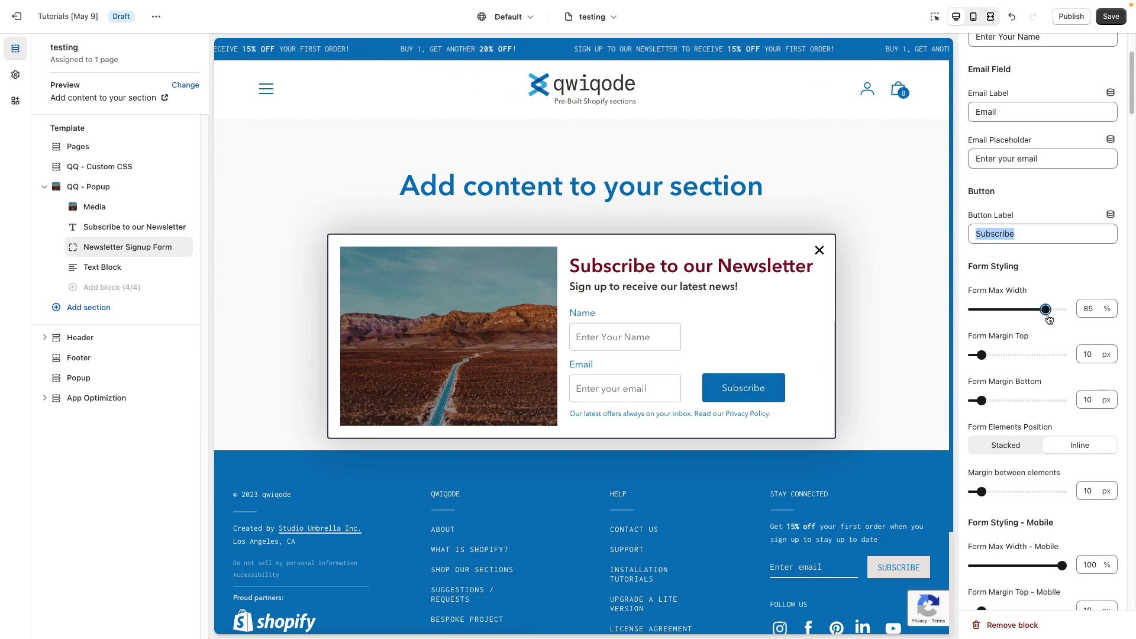
left_click_drag(1046, 309, 1063, 310)
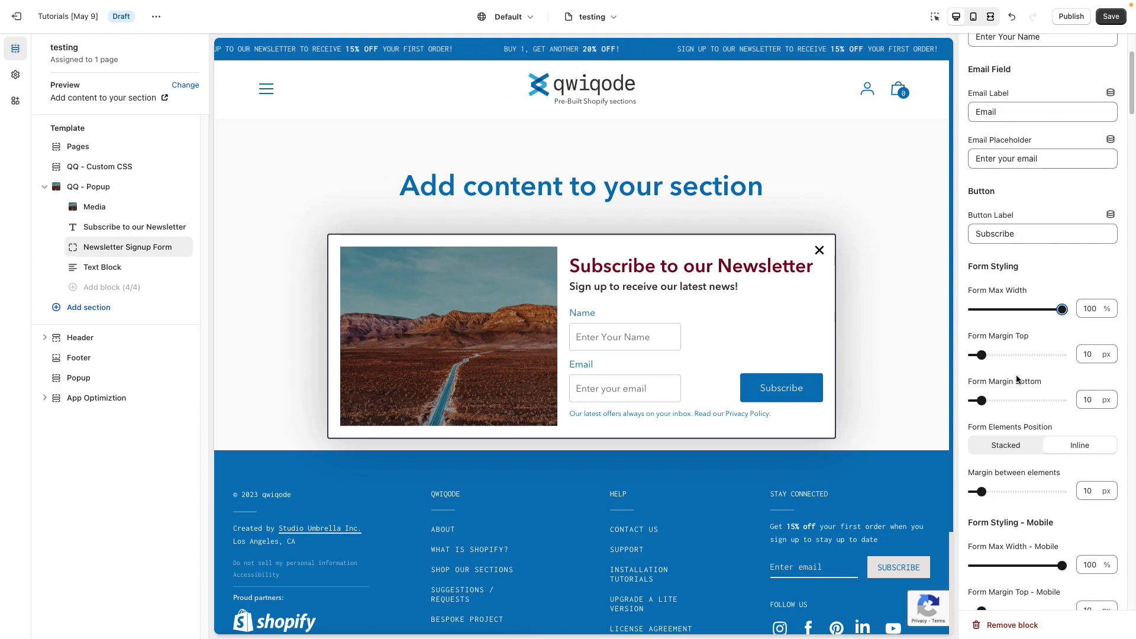
Set the signup form's desktop top margin to 21 px and bottom margin to 17 px
mouse_move(981, 355)
left_mouse_down()
mouse_move(1001, 355)
mouse_move(992, 355)
left_mouse_up()
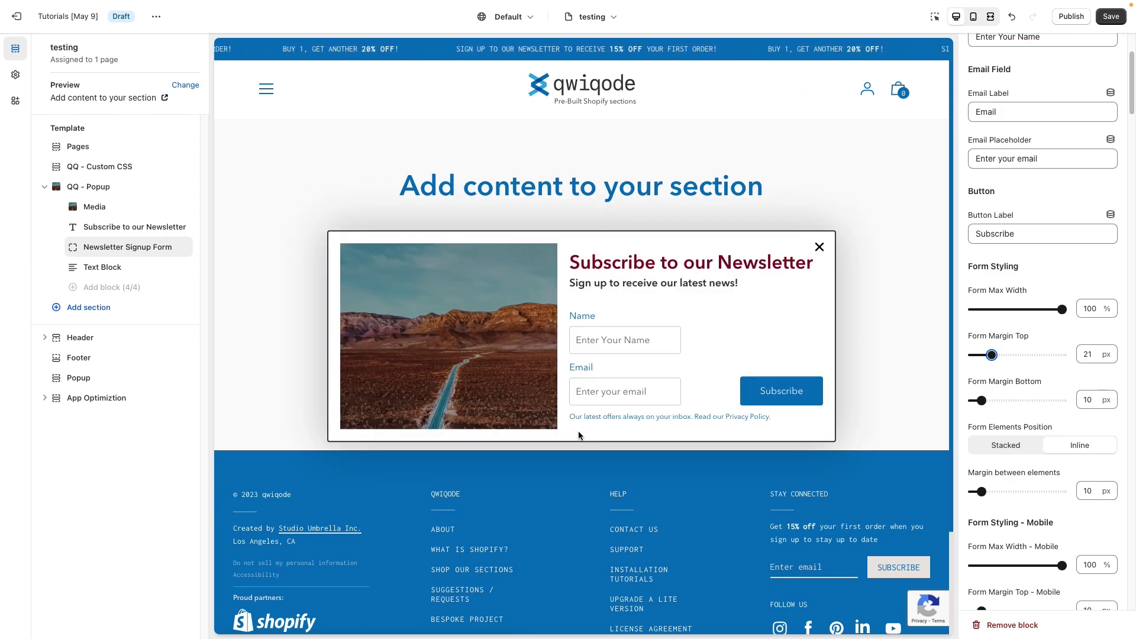
left_click_drag(982, 400, 972, 401)
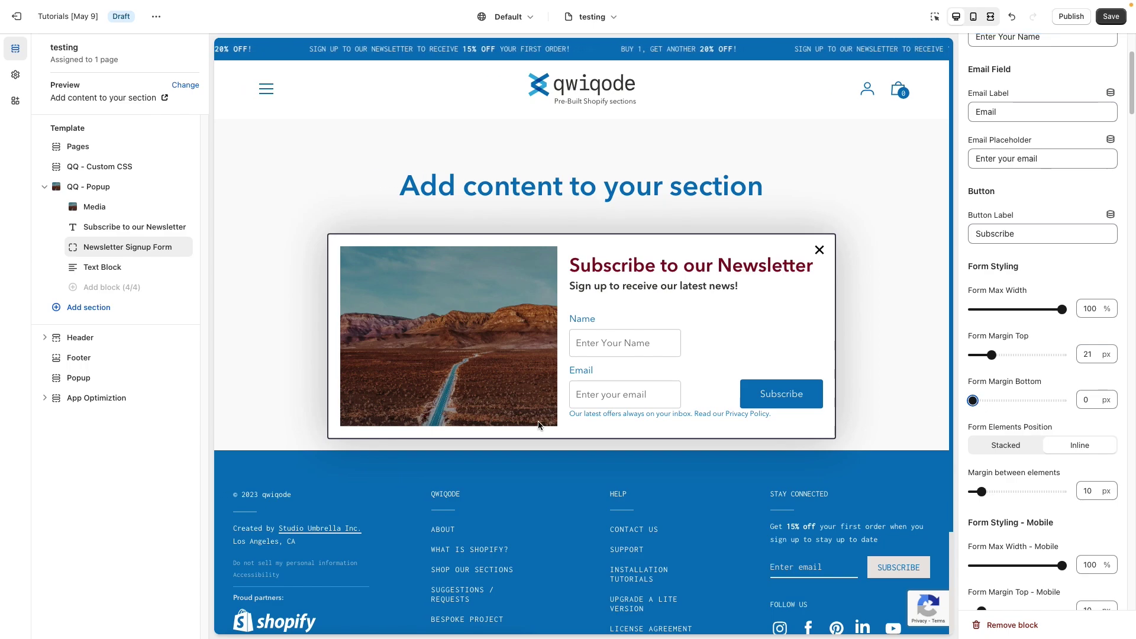
mouse_move(599, 416)
left_mouse_down()
mouse_move(749, 416)
mouse_move(578, 414)
left_mouse_up()
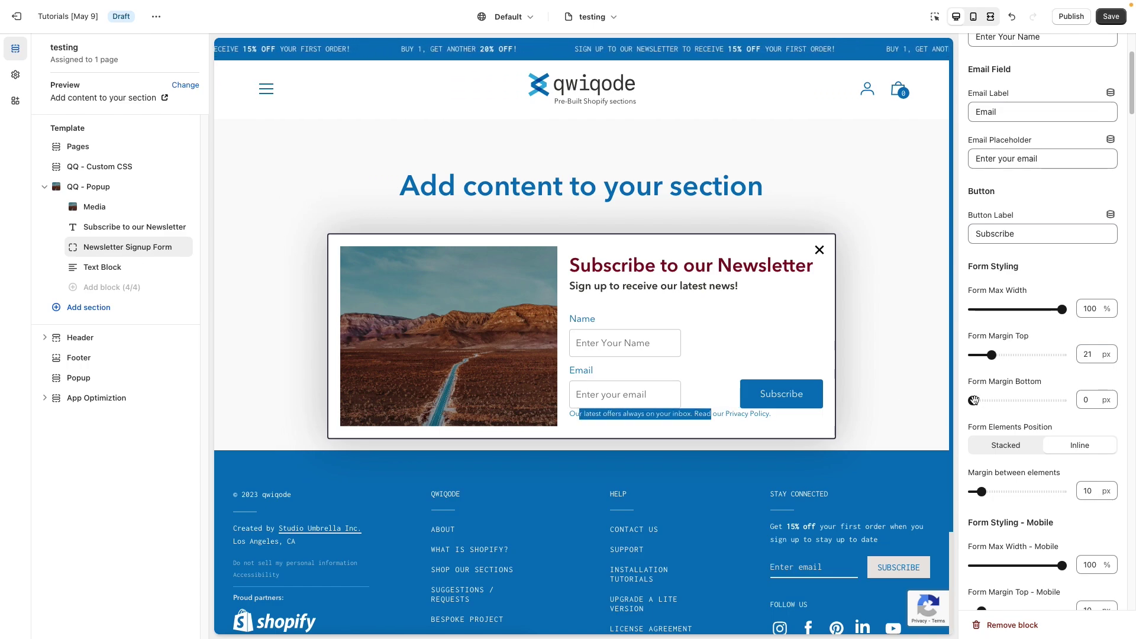
left_click_drag(972, 401, 987, 400)
scroll(1024, 410, "down", 2)
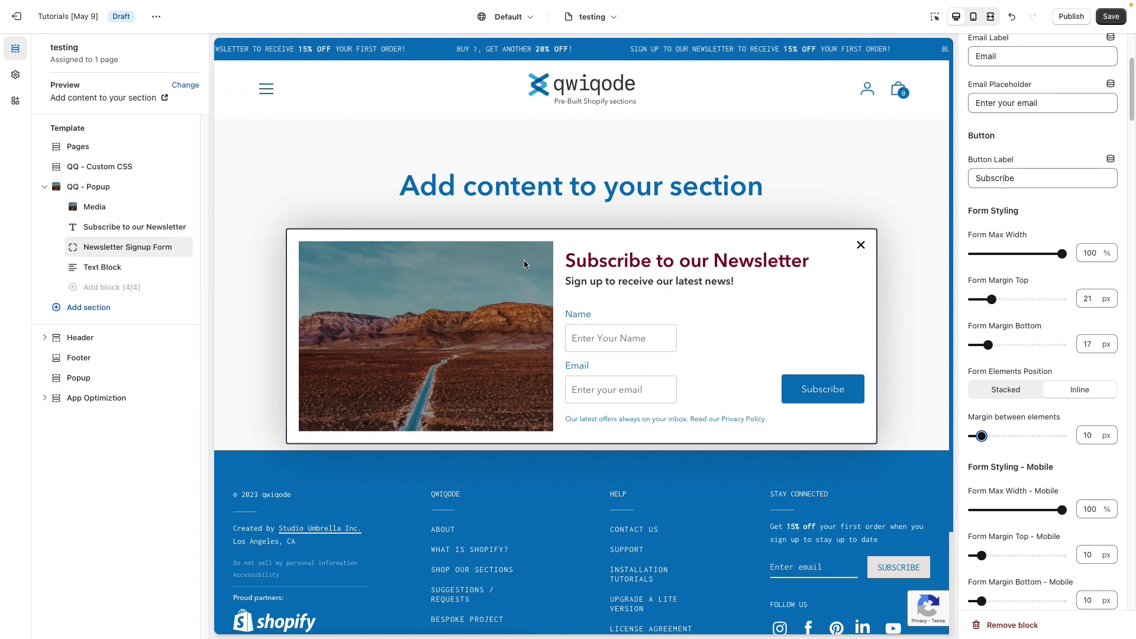
Reduce the Media block's desktop width to 39% so the form has more room beside the image
left_click(96, 210)
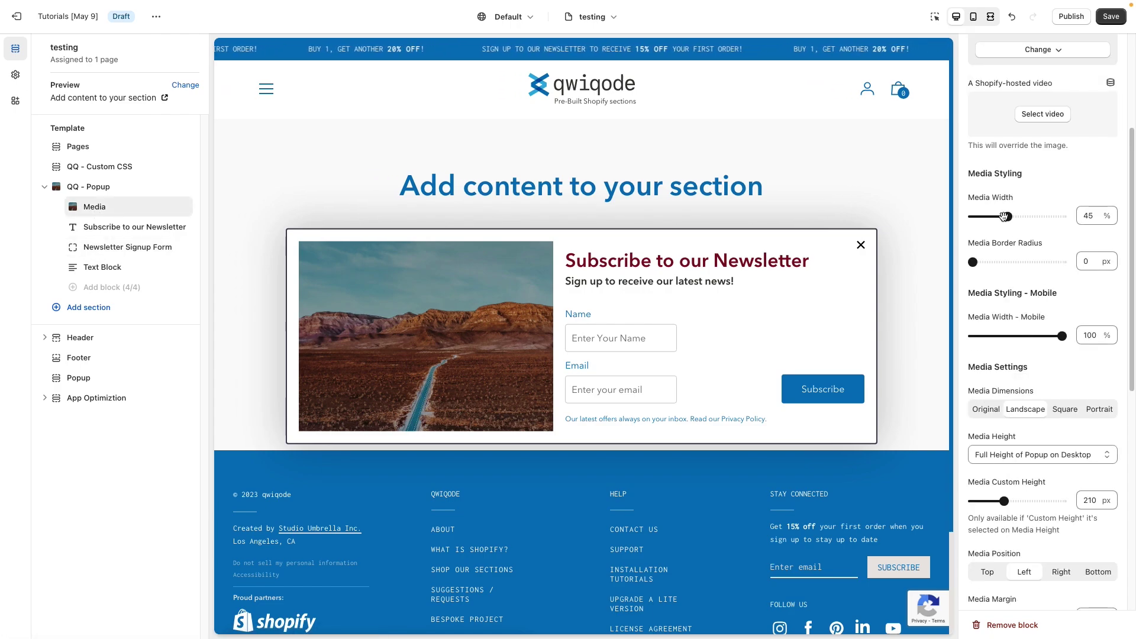
left_click_drag(1004, 216, 994, 217)
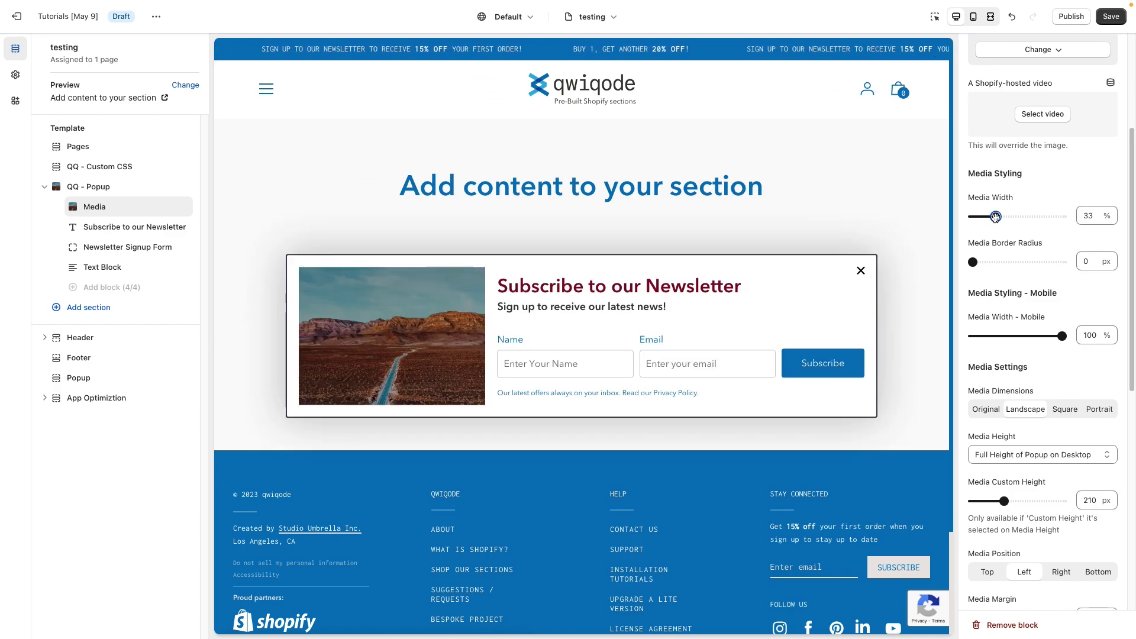
left_click_drag(995, 216, 998, 217)
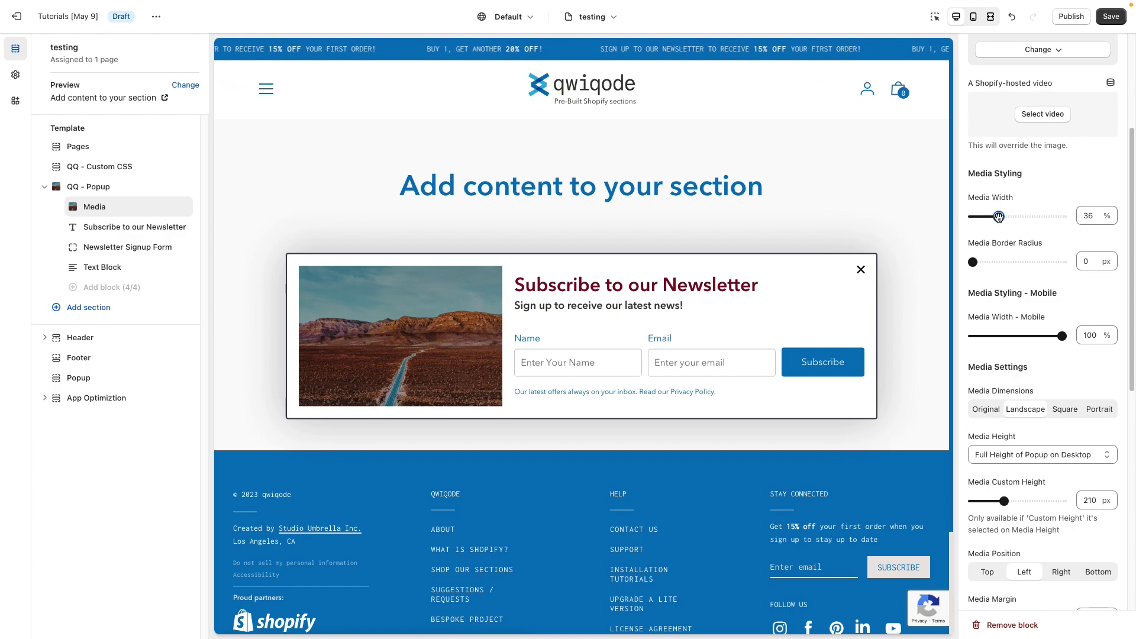
left_click_drag(998, 217, 1001, 216)
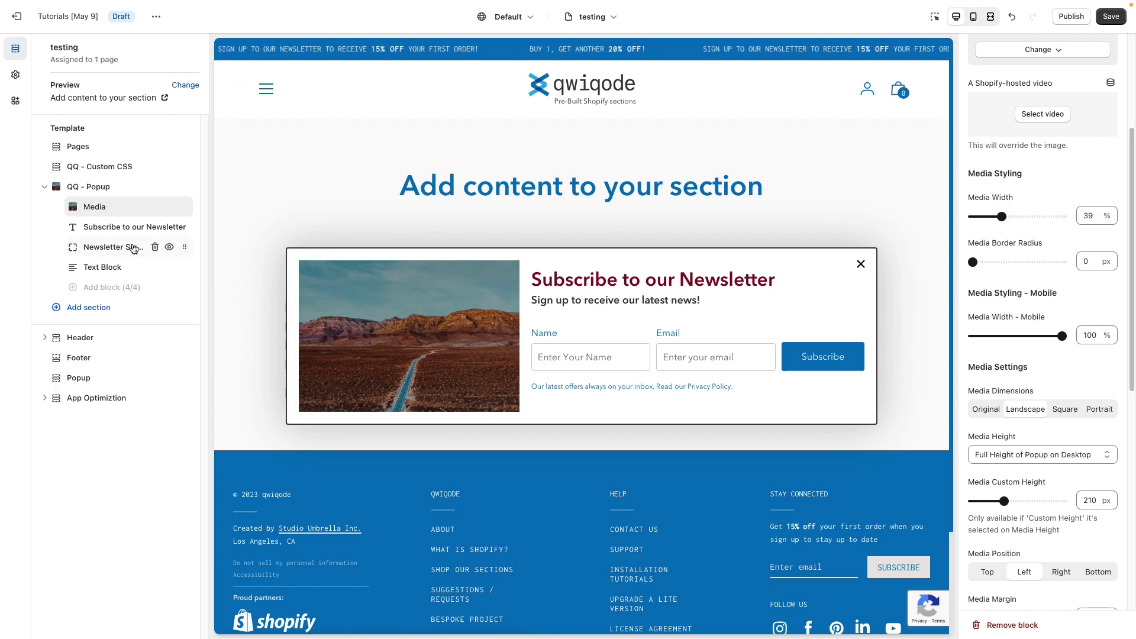
left_click(601, 272)
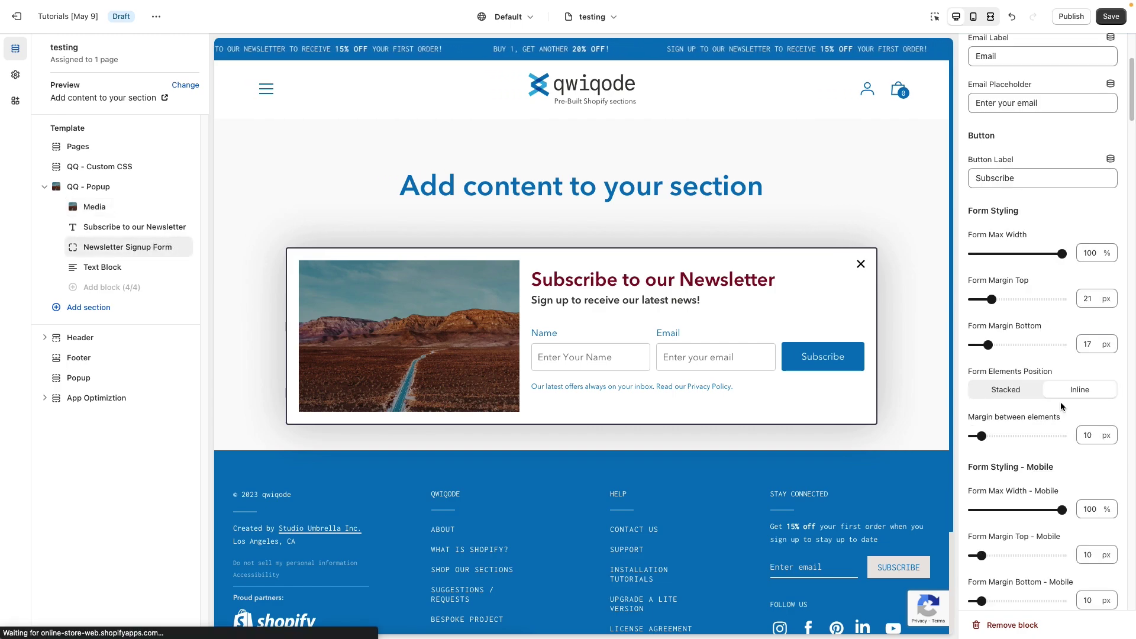
left_click(1007, 390)
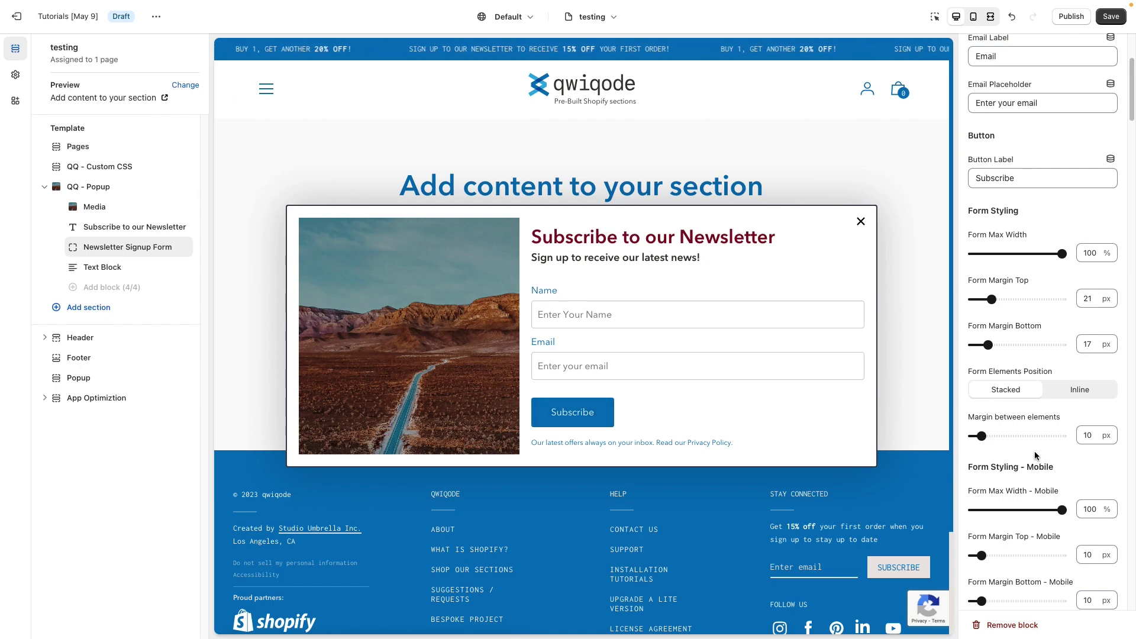
scroll(1026, 452, "down", 1)
scroll(1027, 453, "down", 2)
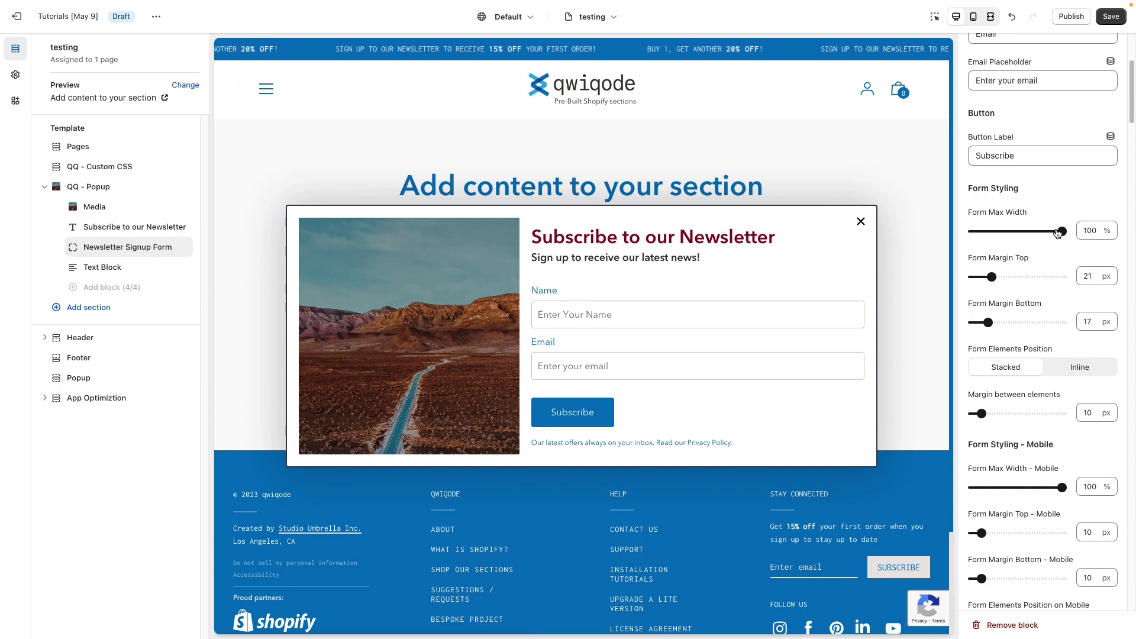
left_click_drag(1061, 230, 1025, 230)
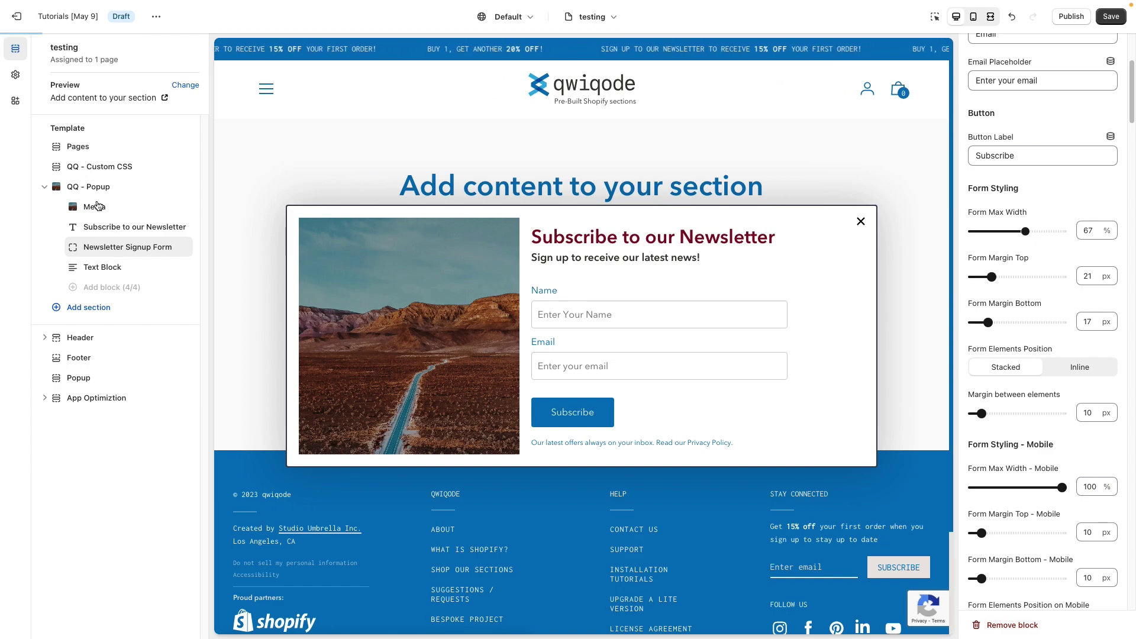
Set the Media block's desktop media width to 50%
left_click(93, 210)
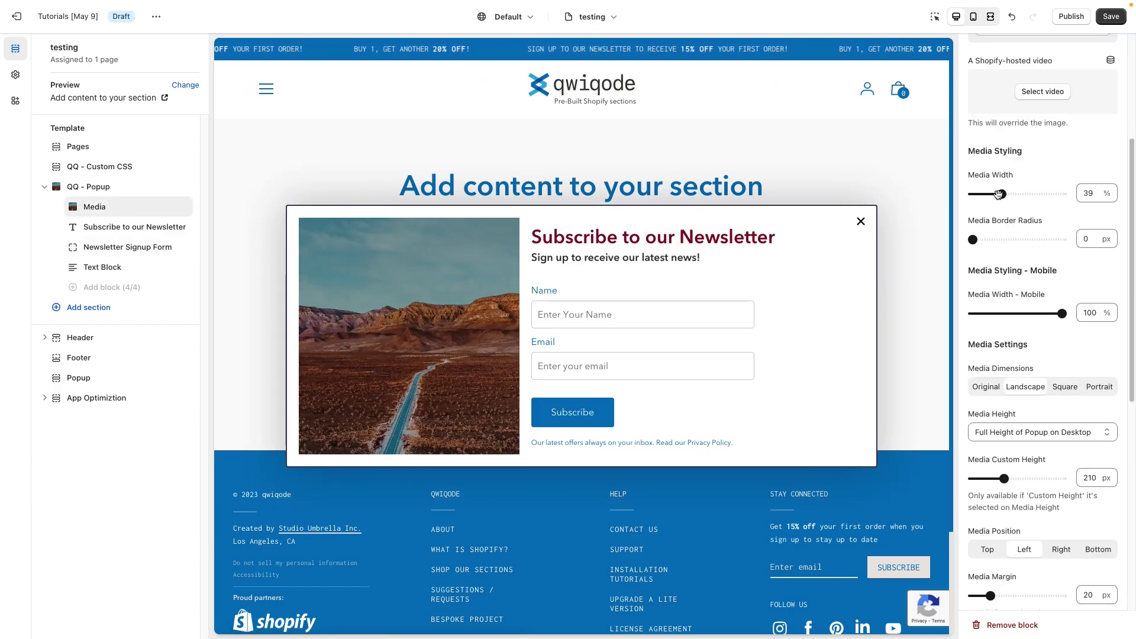
left_click_drag(1000, 193, 1011, 193)
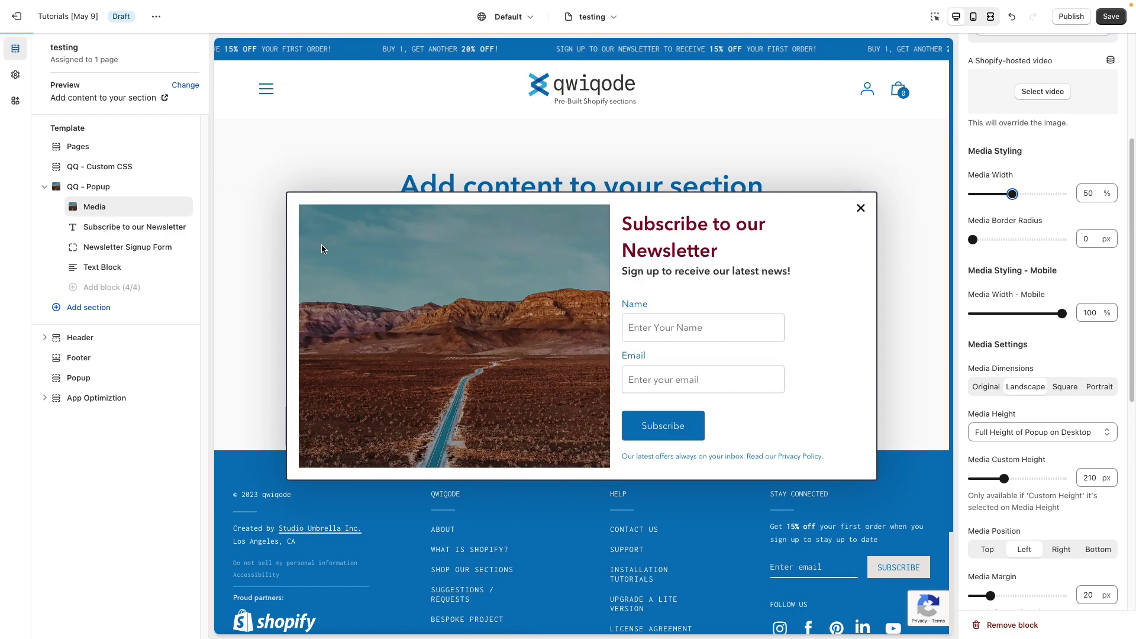
In the Newsletter Signup Form block, try a 31 px margin between elements, and settle on 15 px
left_click(117, 247)
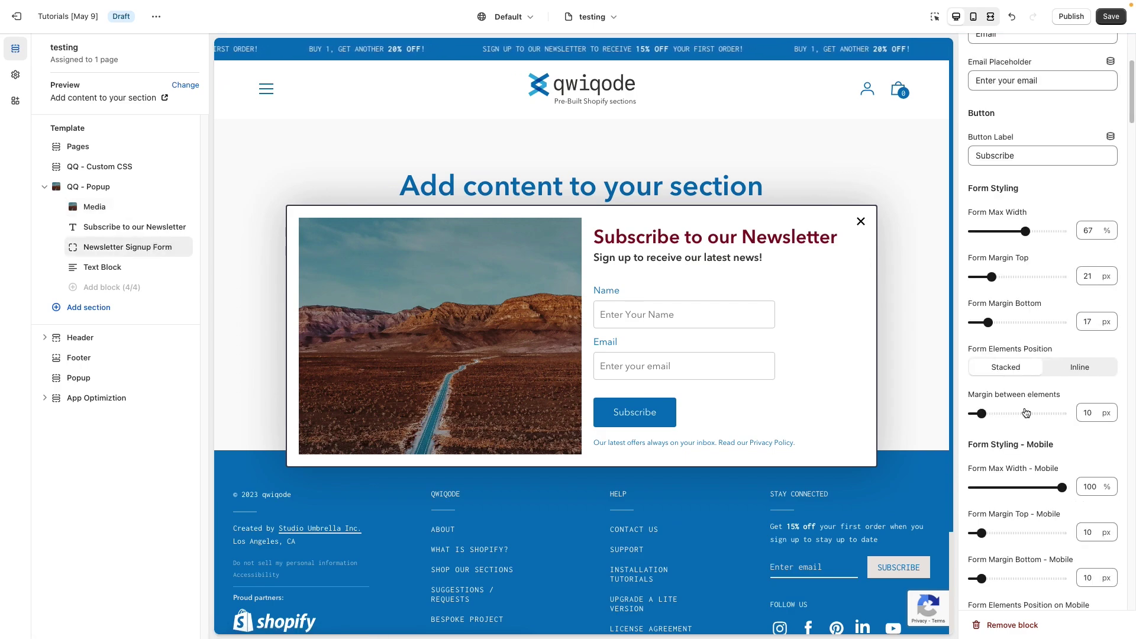
scroll(1025, 411, "down", 2)
scroll(1025, 411, "down", 1)
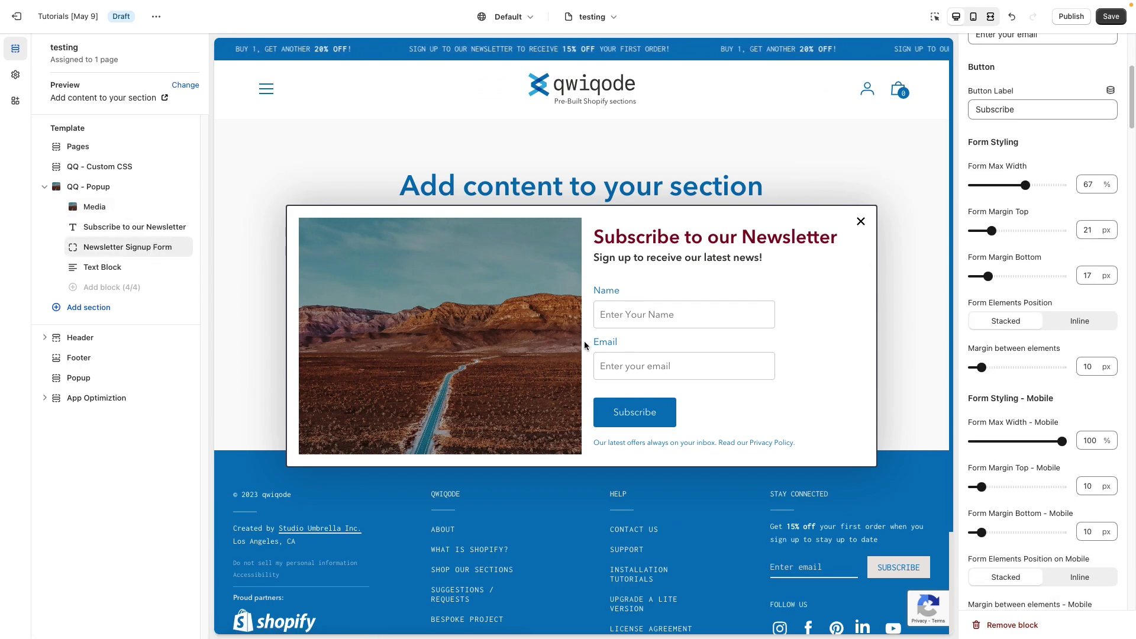
left_click_drag(989, 370, 1001, 368)
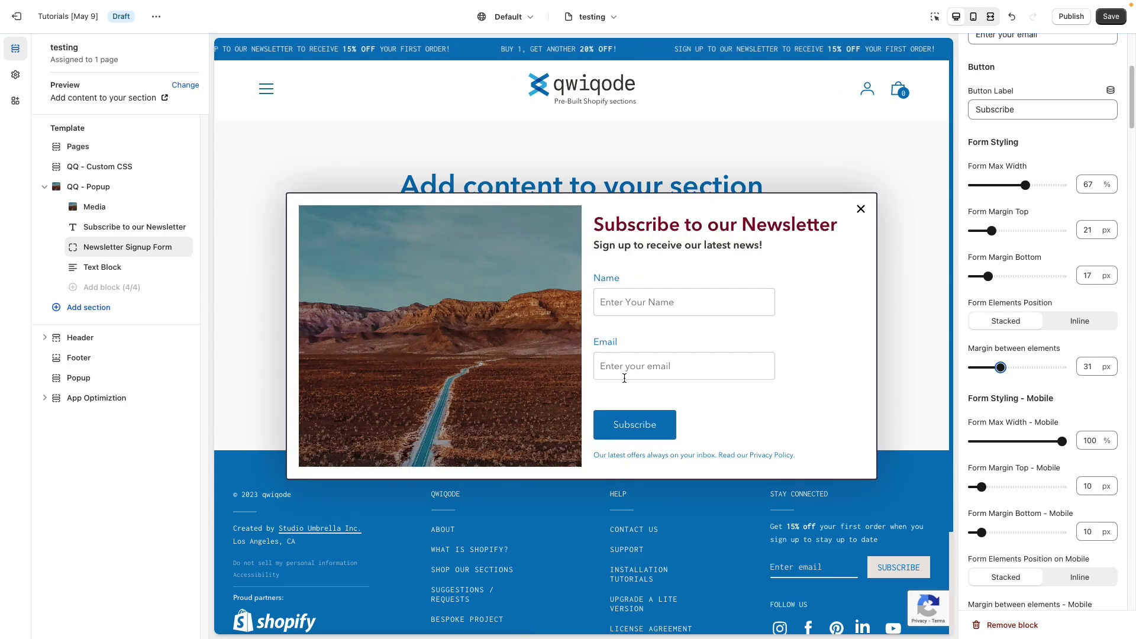
left_click_drag(999, 366, 985, 367)
Set the Label Position of the signup form's name and email fields to Left
scroll(1025, 399, "down", 1)
scroll(1025, 399, "down", 4)
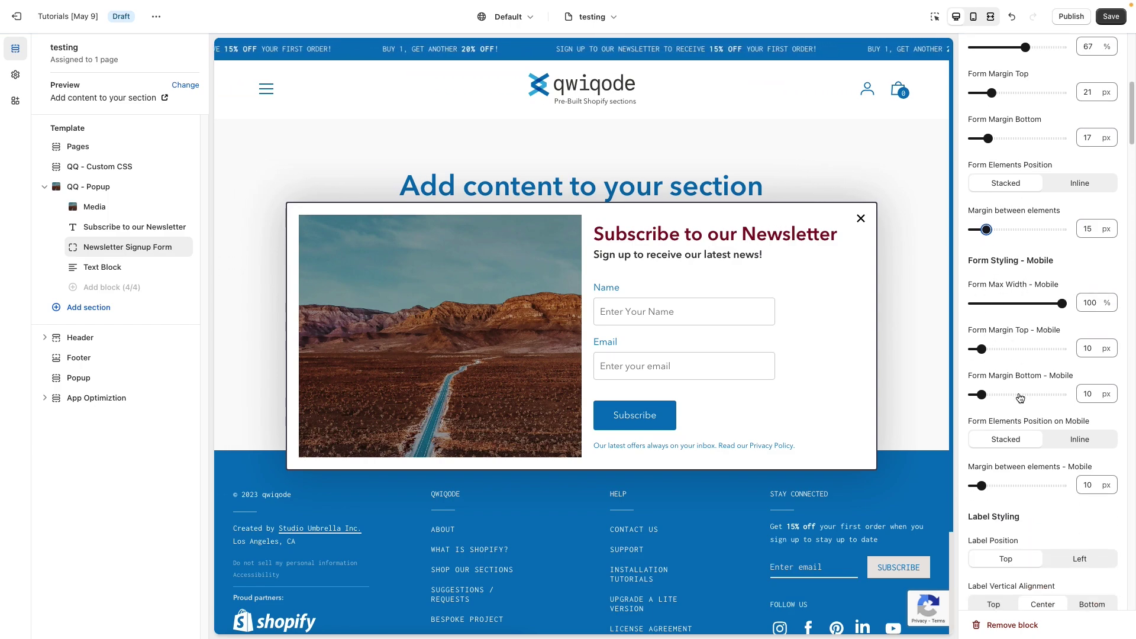
scroll(1020, 442, "down", 1)
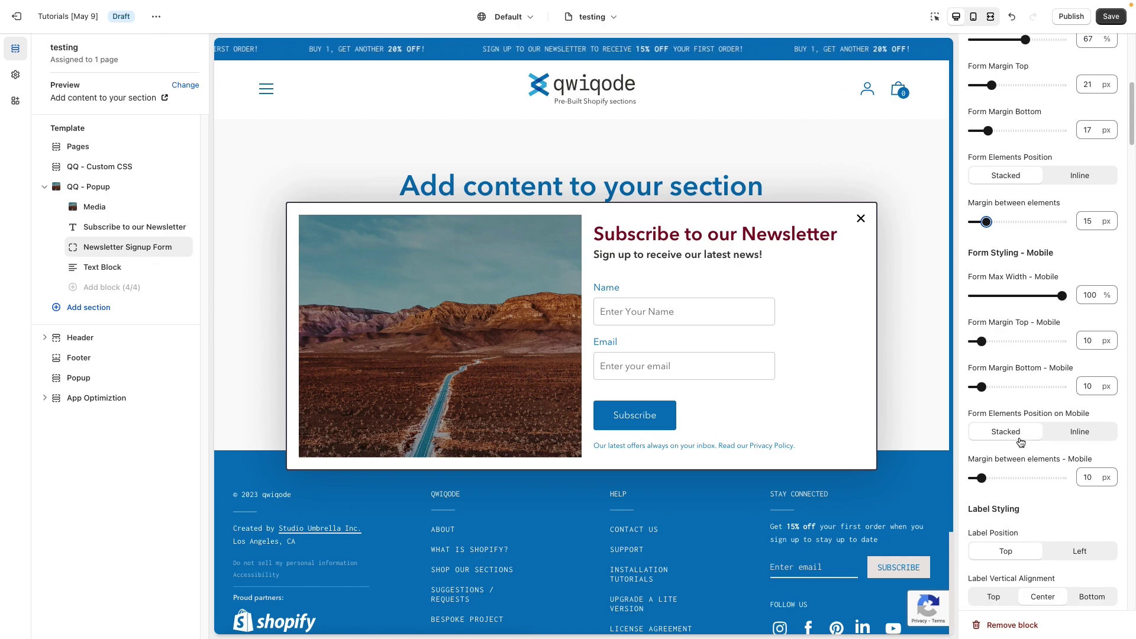
scroll(1020, 441, "down", 2)
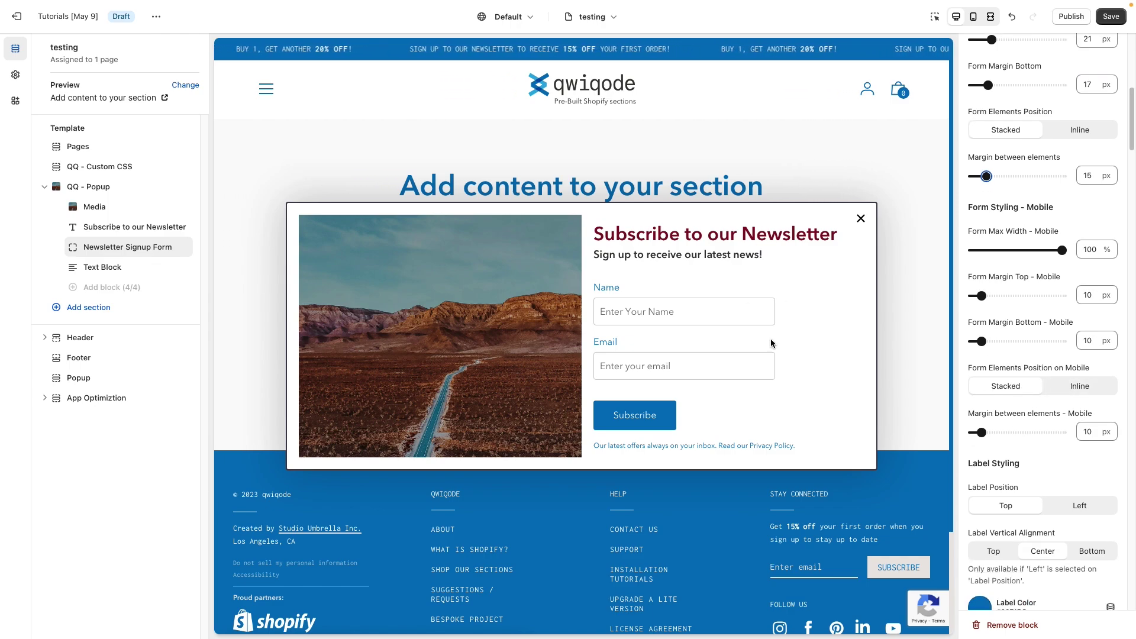
scroll(1022, 436, "down", 5)
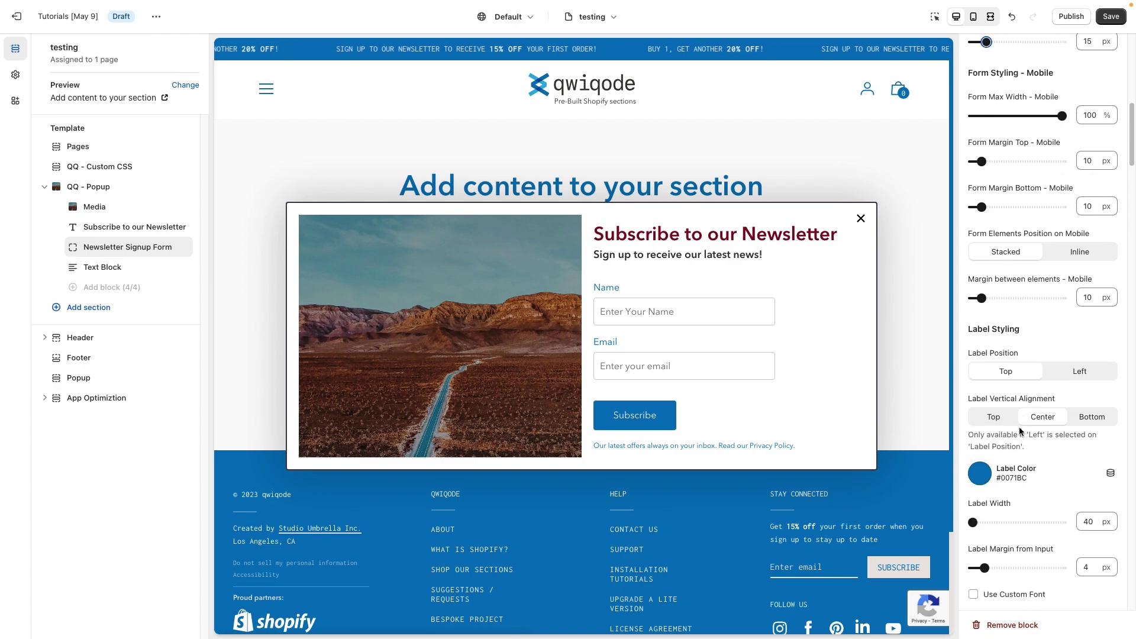
scroll(1021, 424, "down", 1)
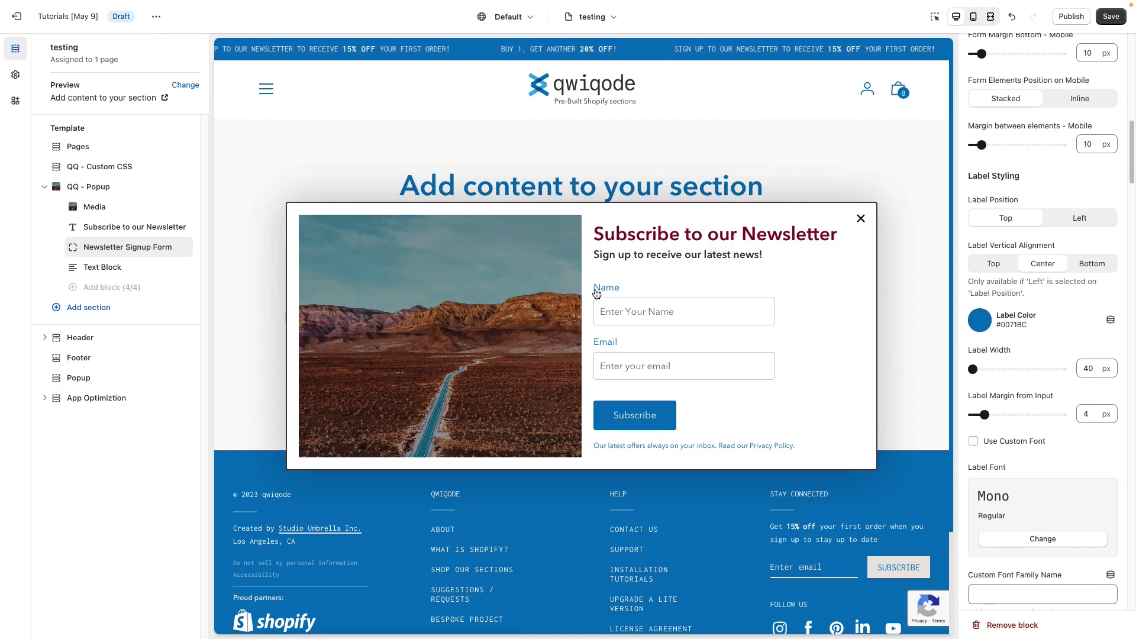
left_click(1008, 225)
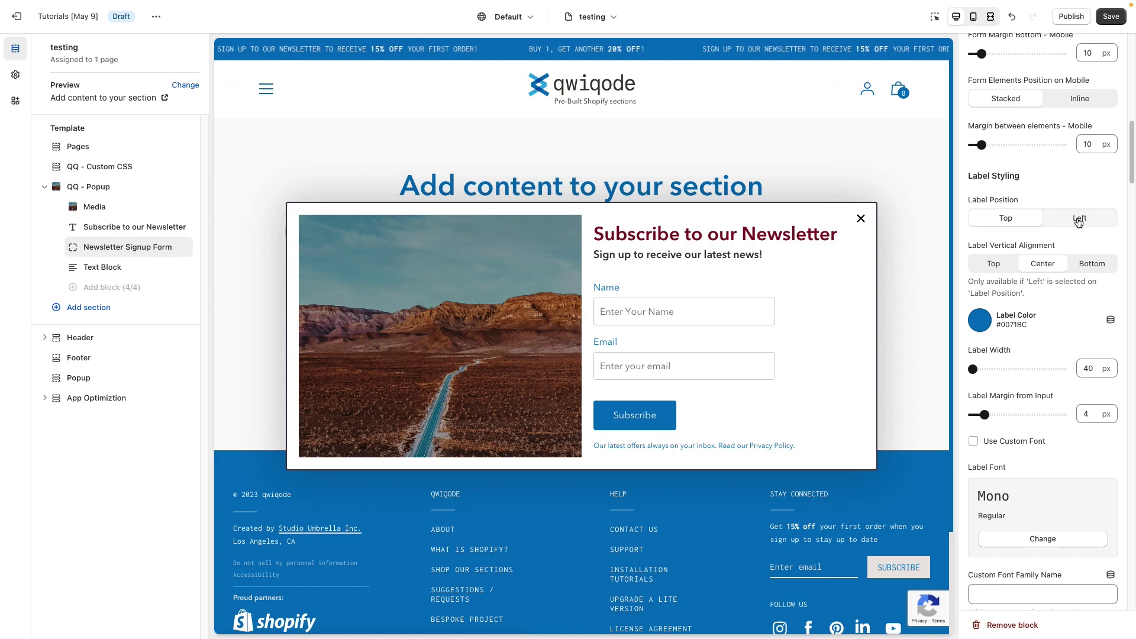
left_click(1078, 221)
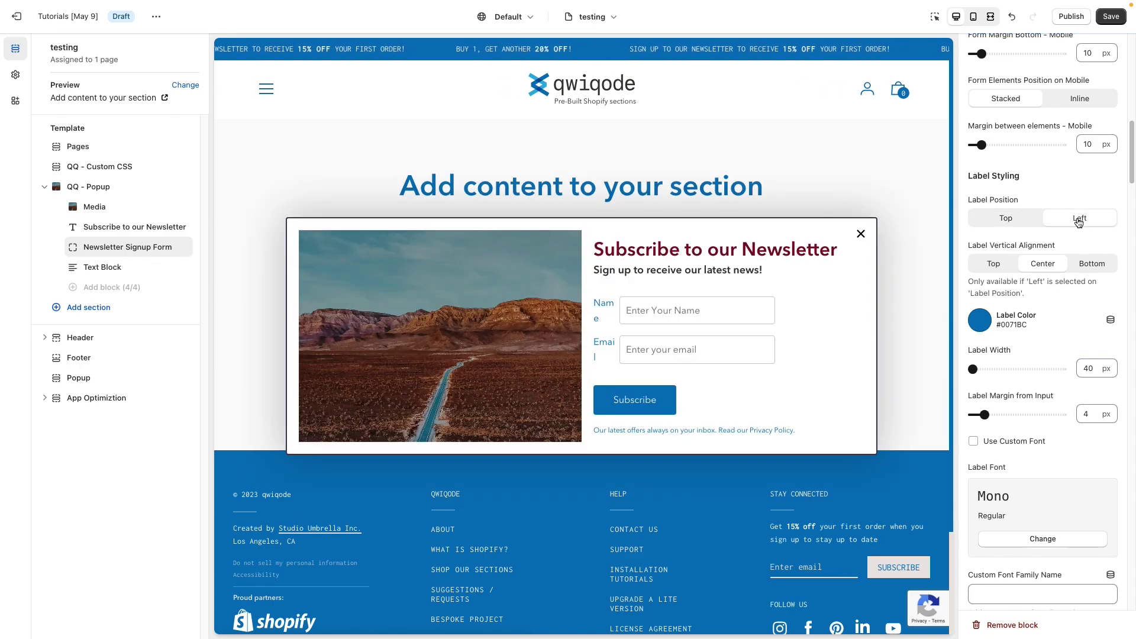
Set the form's Label Width to 54 px and the Label Vertical Alignment to Top
left_click_drag(973, 369, 987, 368)
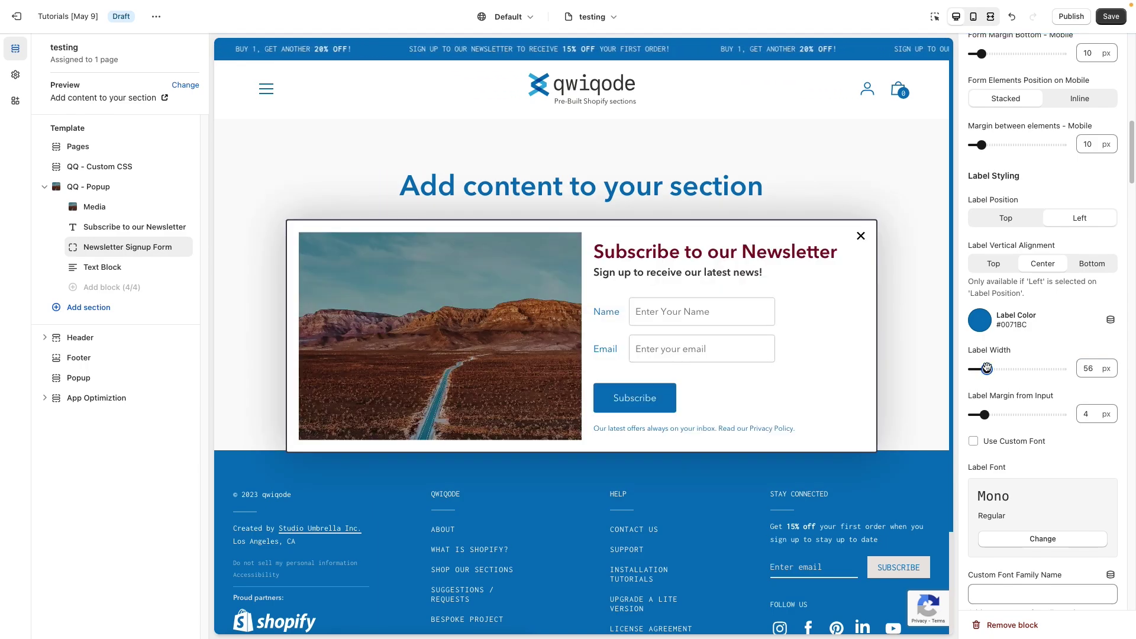
left_click_drag(986, 368, 984, 368)
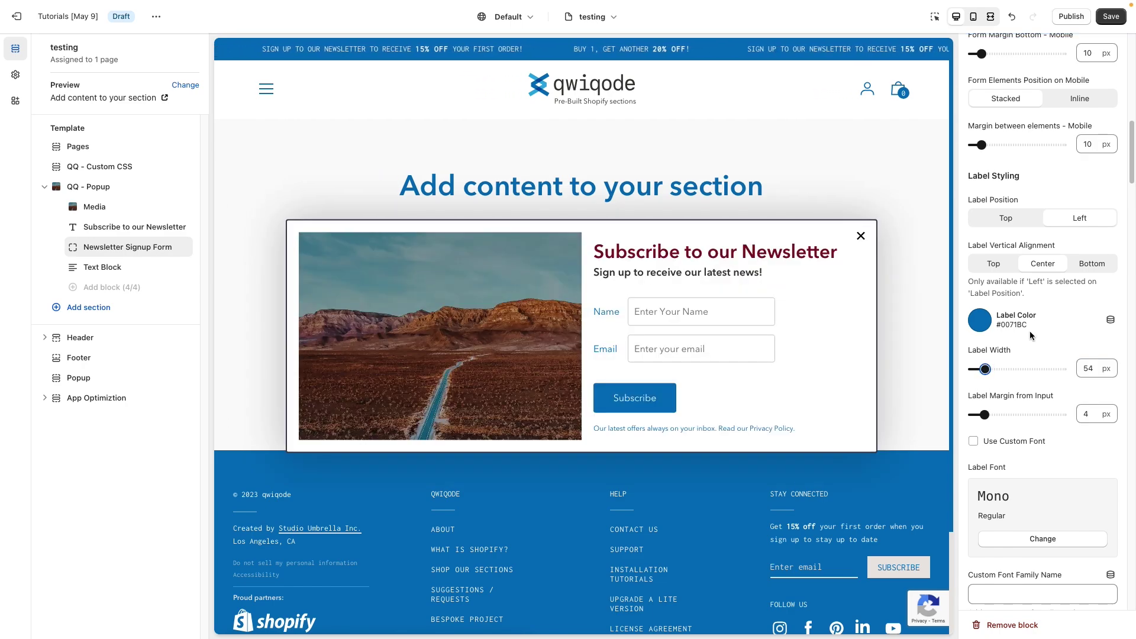
left_click(993, 265)
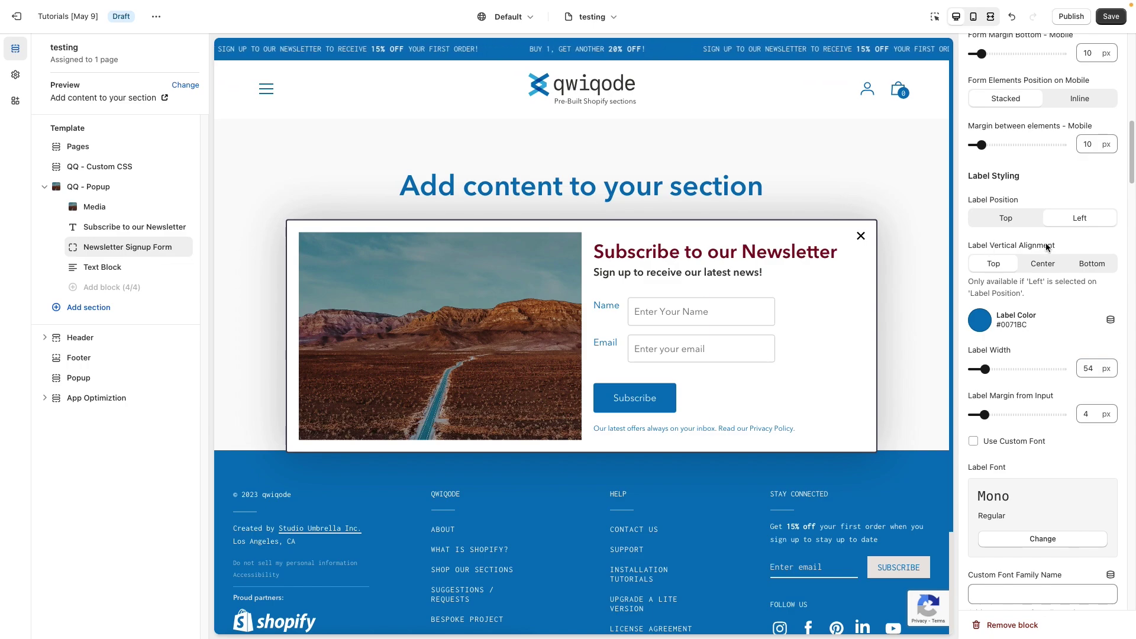
Try Bottom for the Label Vertical Alignment, settle on Center, and set the Label Color to #871120
left_click(1092, 263)
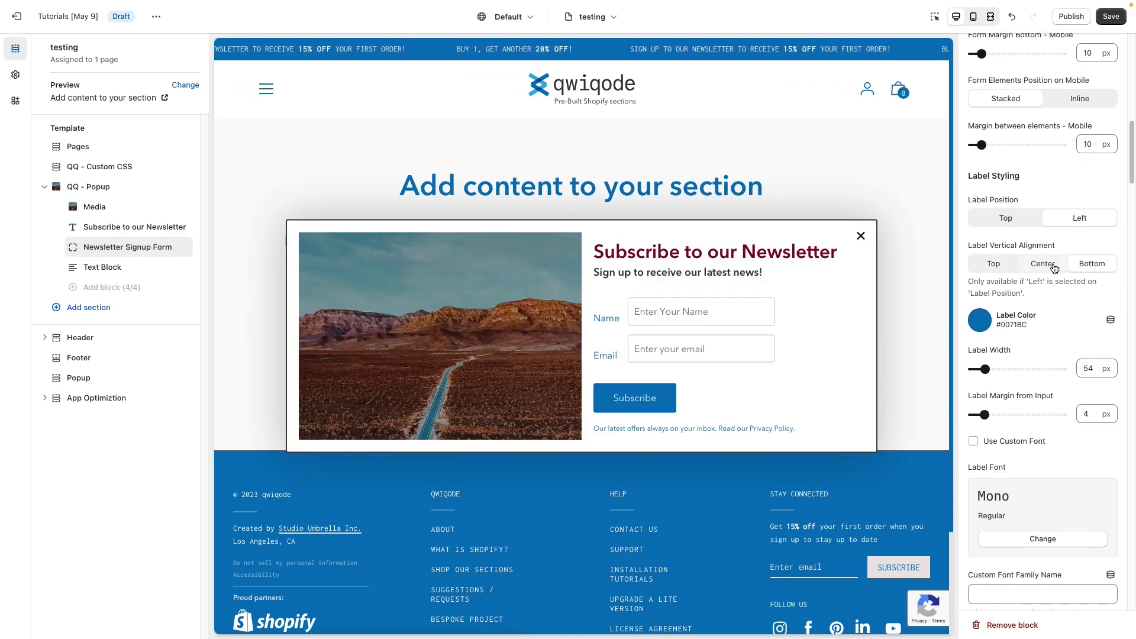
left_click(1046, 265)
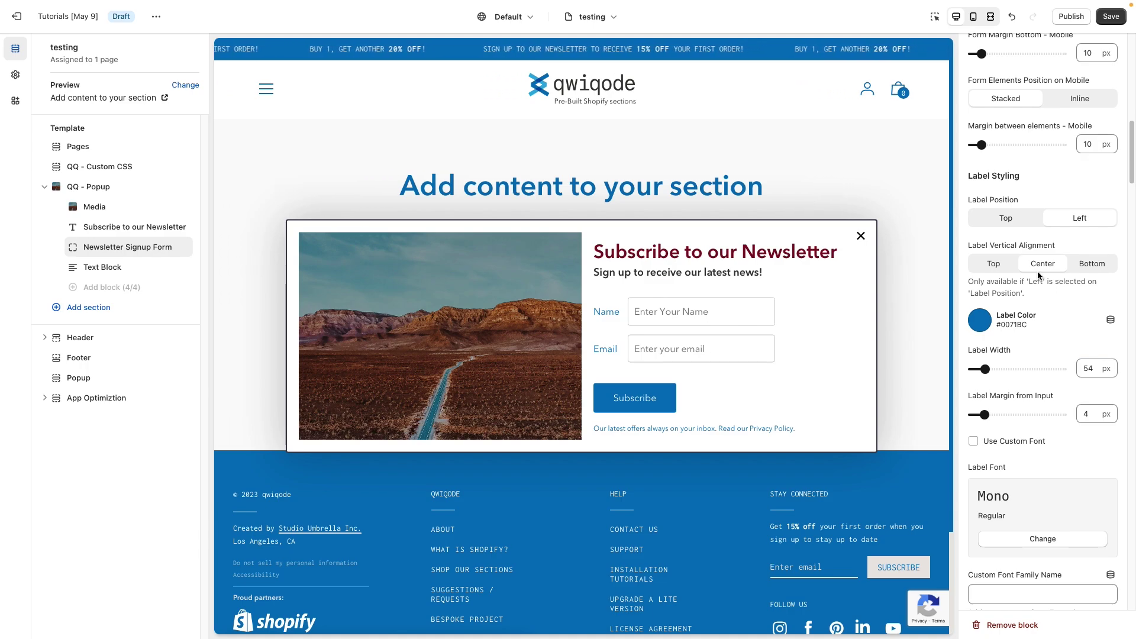
left_click(997, 319)
left_click(980, 270)
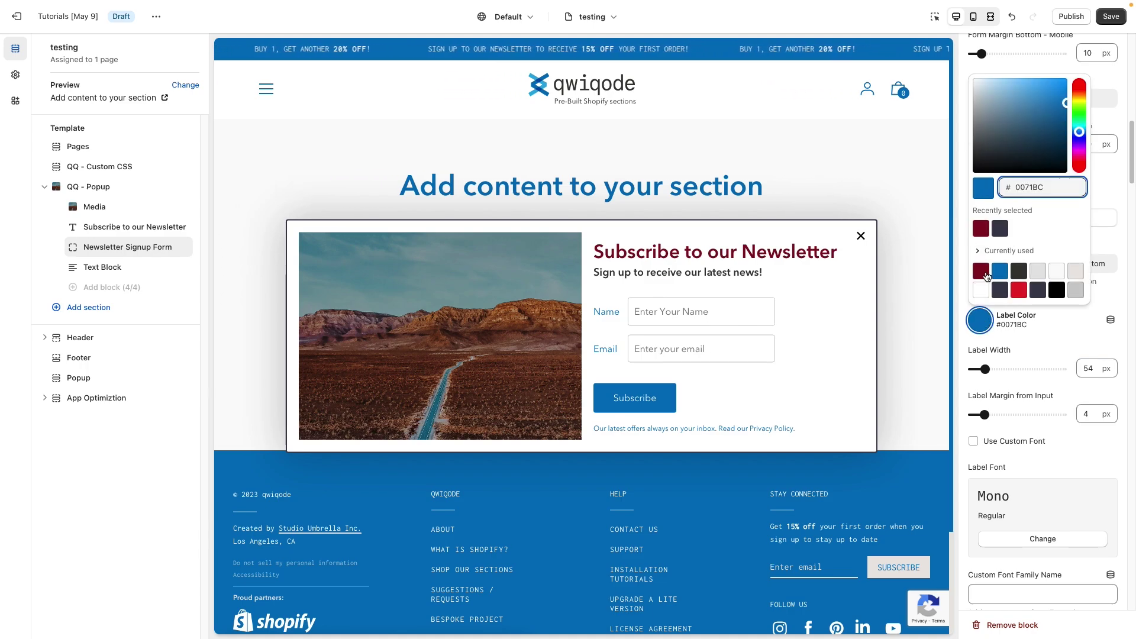
left_click(1055, 346)
Set the Label Margin from Input to 16 px, and try the custom label font before switching it back off
scroll(1022, 424, "down", 1)
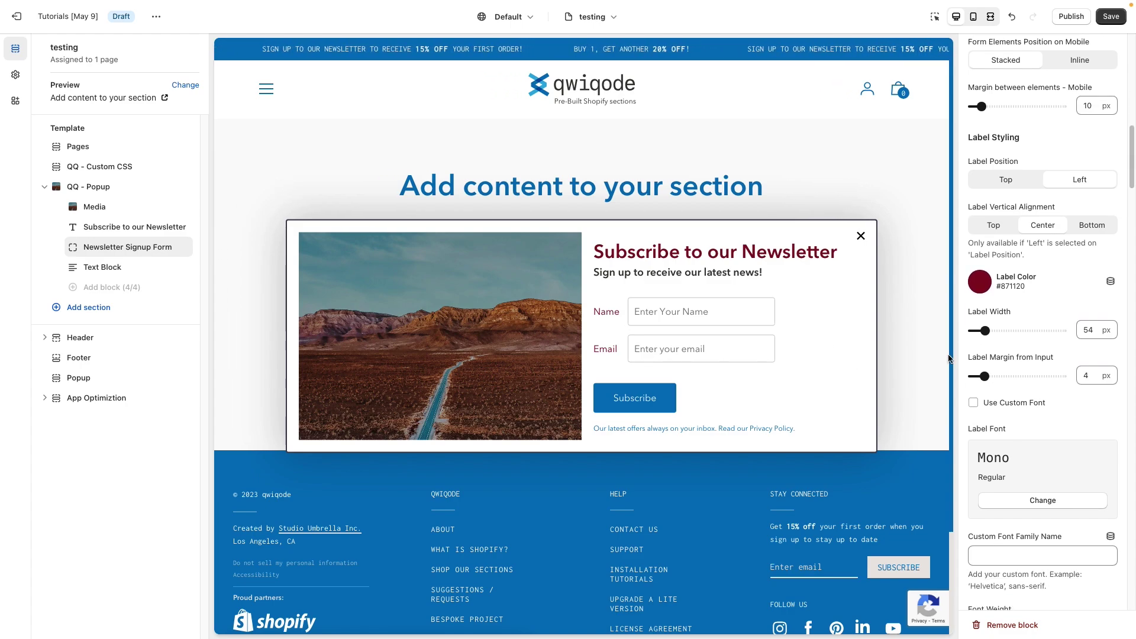
left_click_drag(984, 375, 1020, 376)
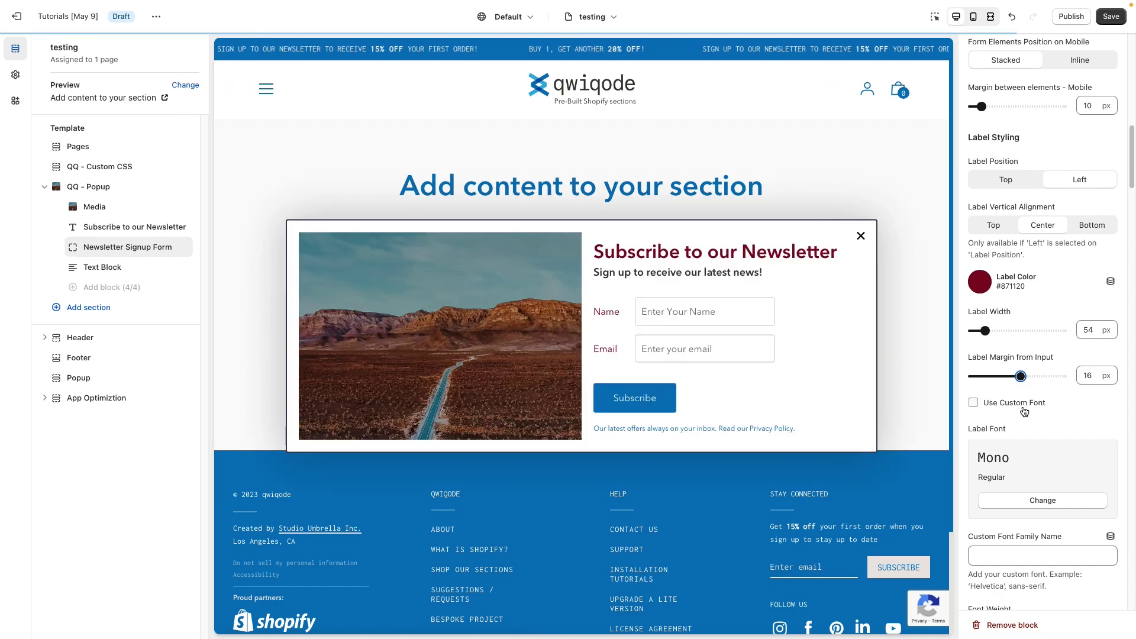
scroll(1003, 416, "down", 1)
left_click(1012, 393)
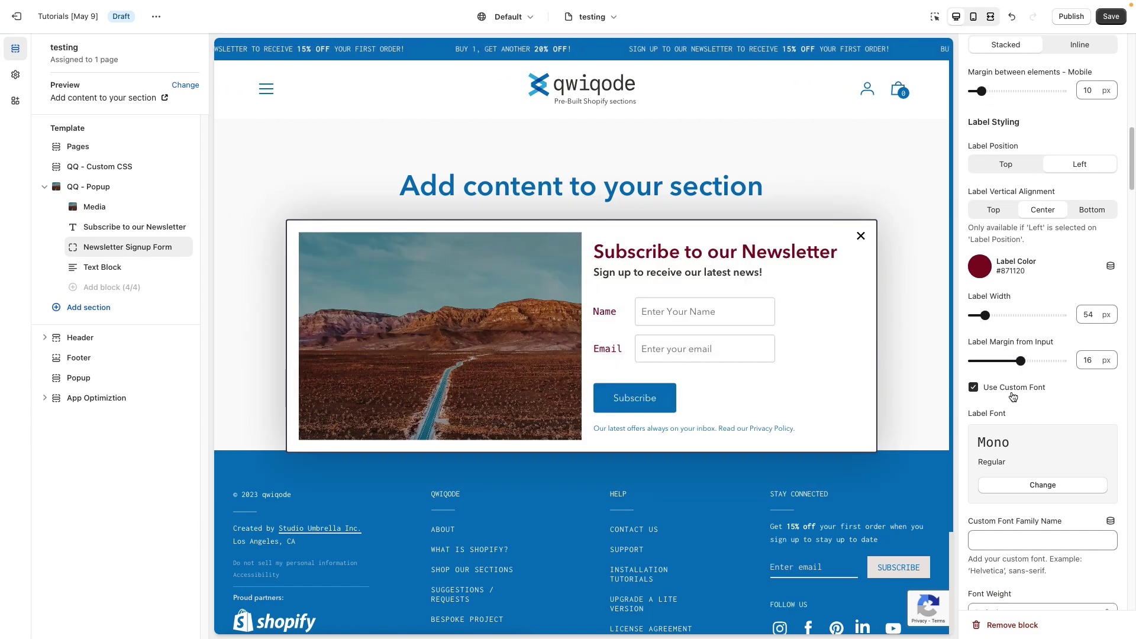
left_click(1014, 396)
Under Input Styling, try Placeholder and Label for Display Label/Placeholder, and return it to Both
scroll(1014, 394, "down", 3)
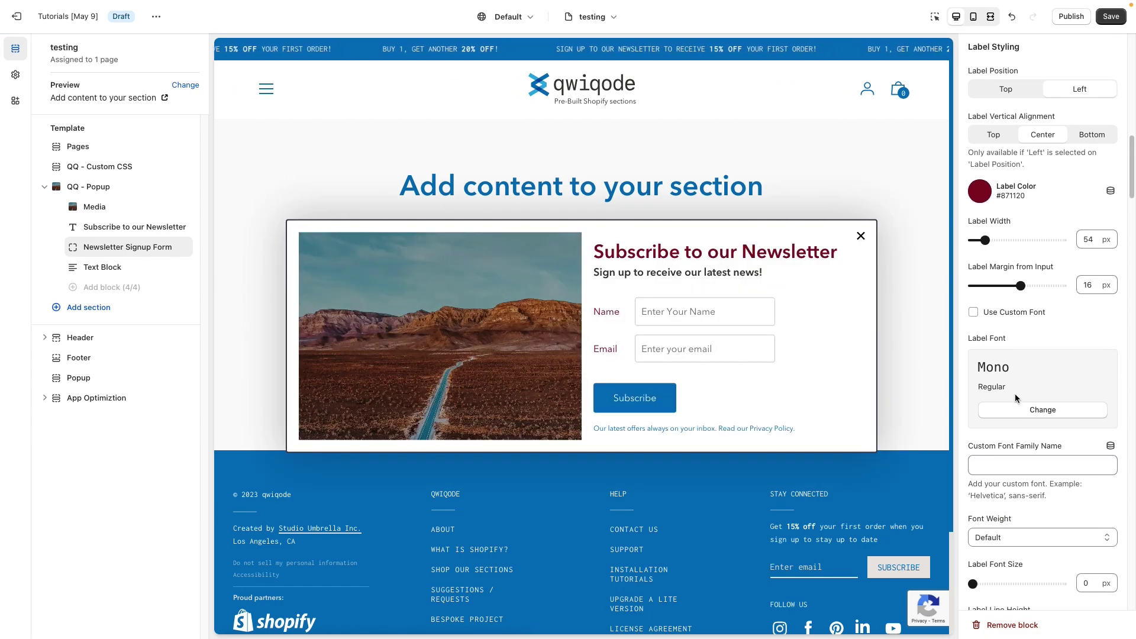
scroll(1015, 392, "down", 2)
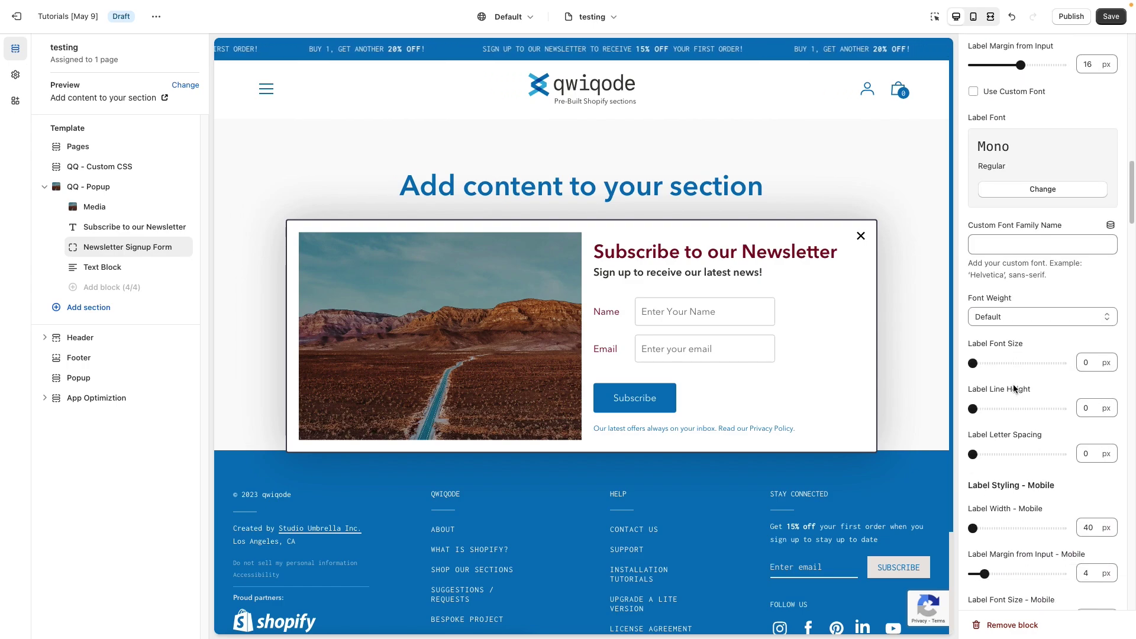
scroll(1012, 437, "down", 3)
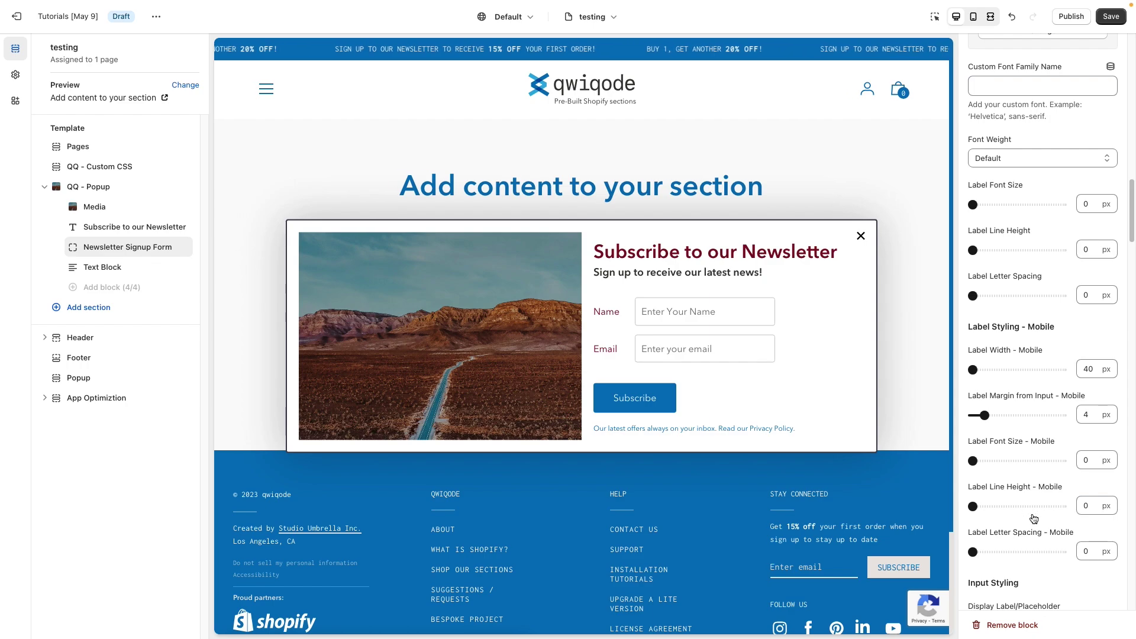
scroll(1032, 518, "down", 4)
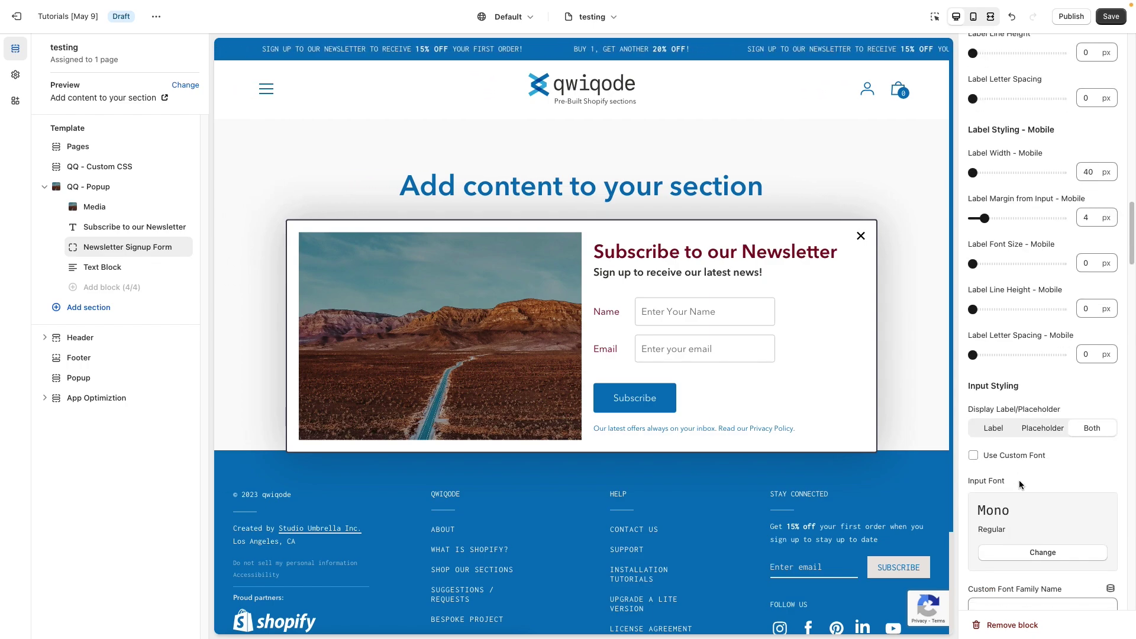
scroll(1018, 481, "down", 2)
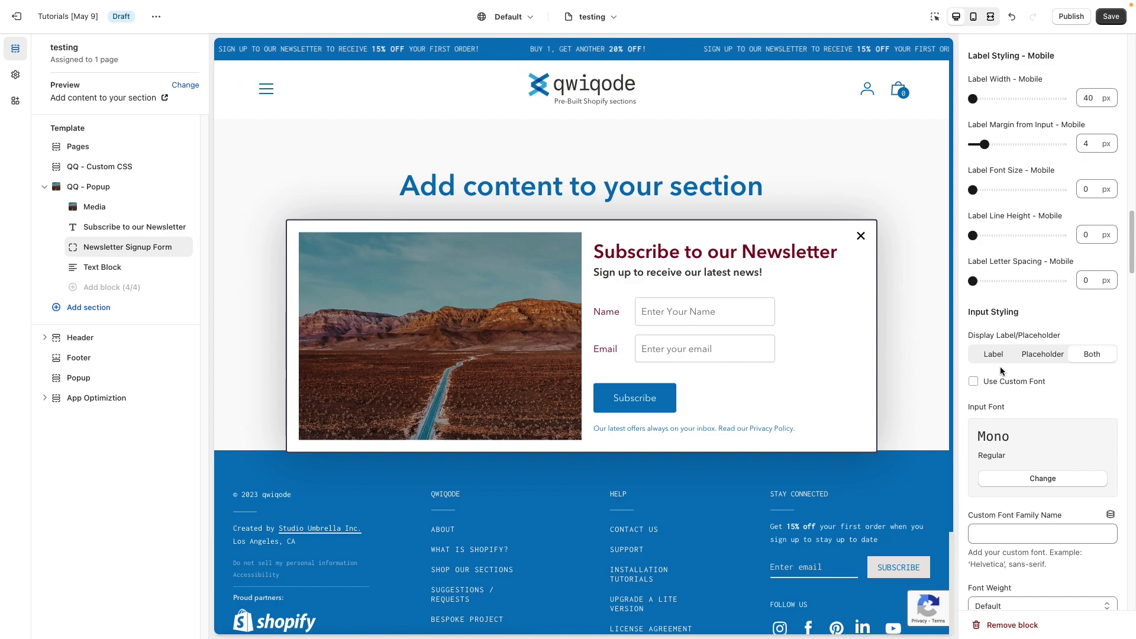
left_click(1042, 353)
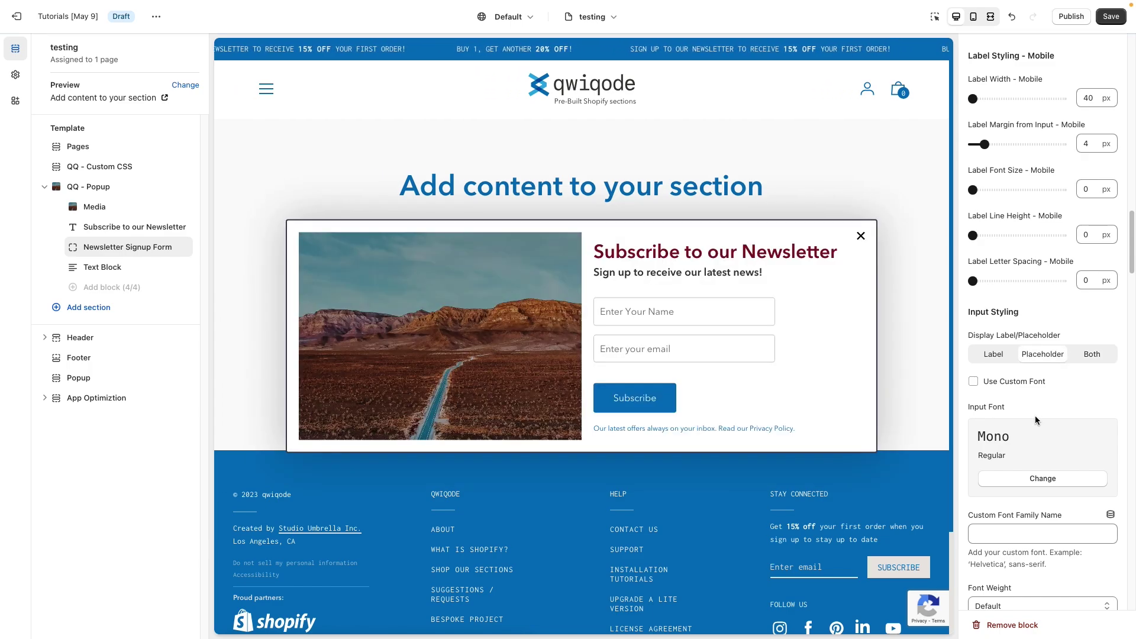
left_click(982, 355)
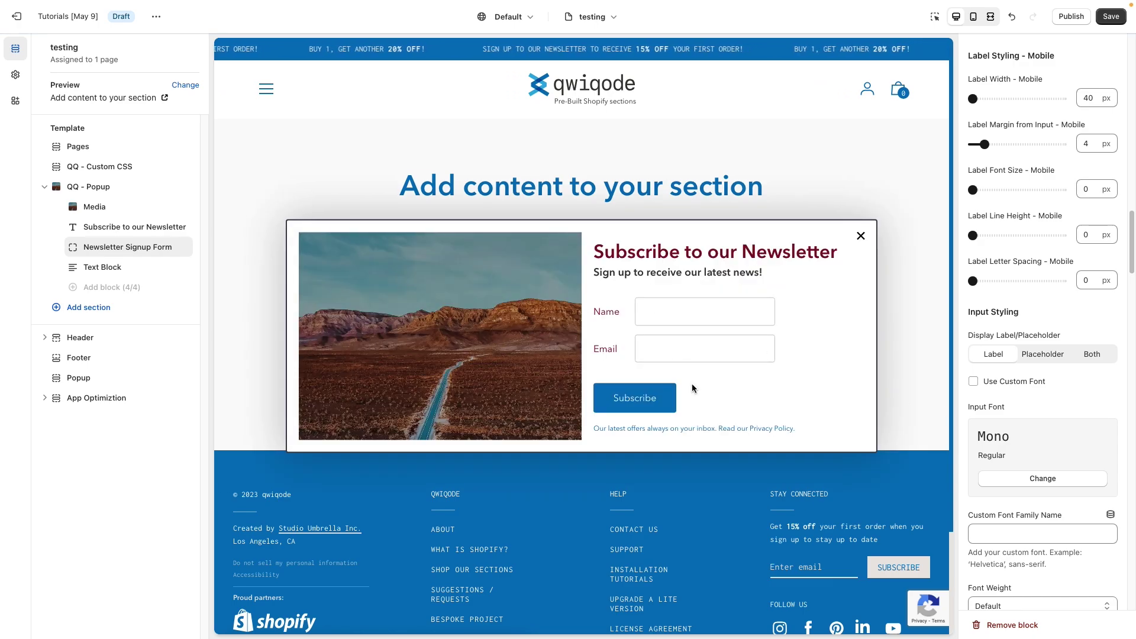
left_click(1090, 355)
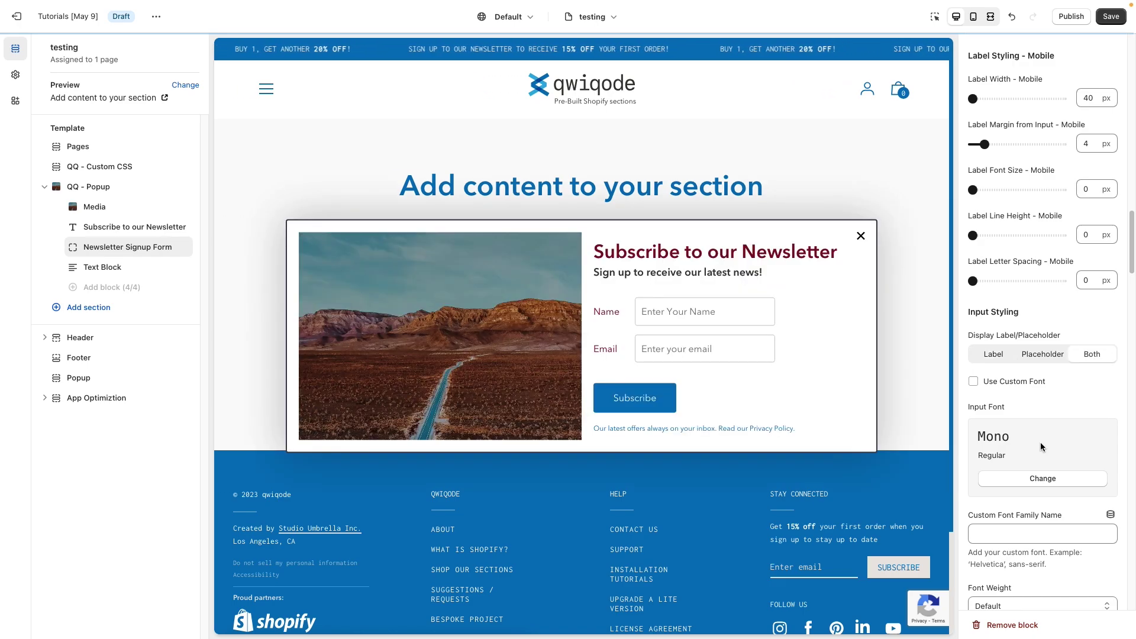
Try the custom Mono input font with "gdfgdf" in the popup's name field, switch it off, and test again with "dfgdfg"
left_click(973, 381)
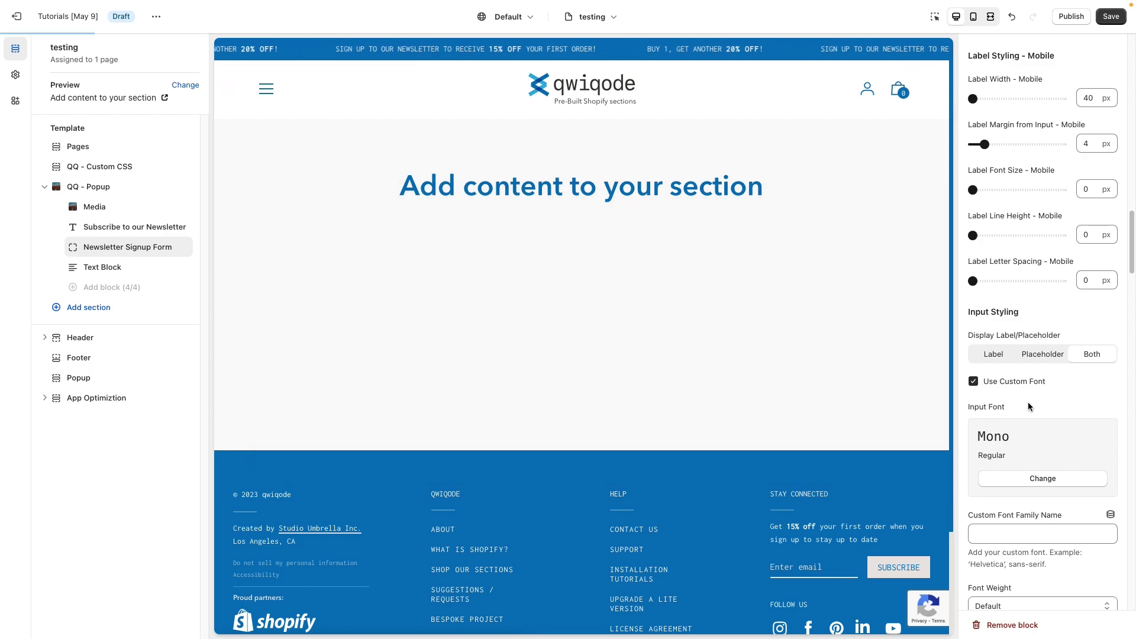
left_click(707, 314)
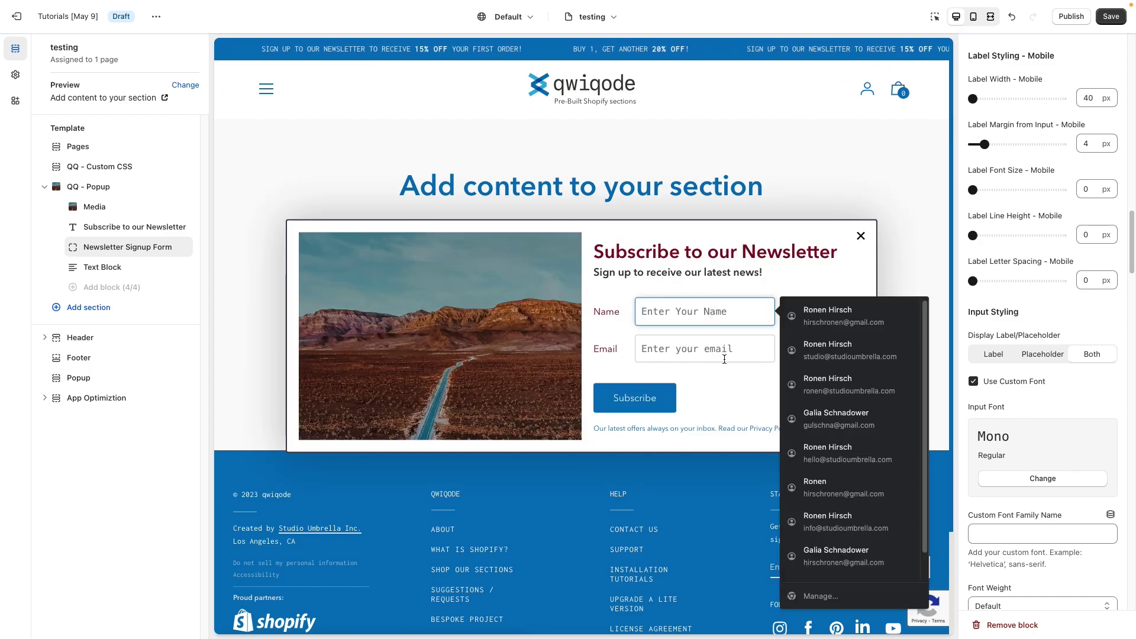
type("gdfgdf")
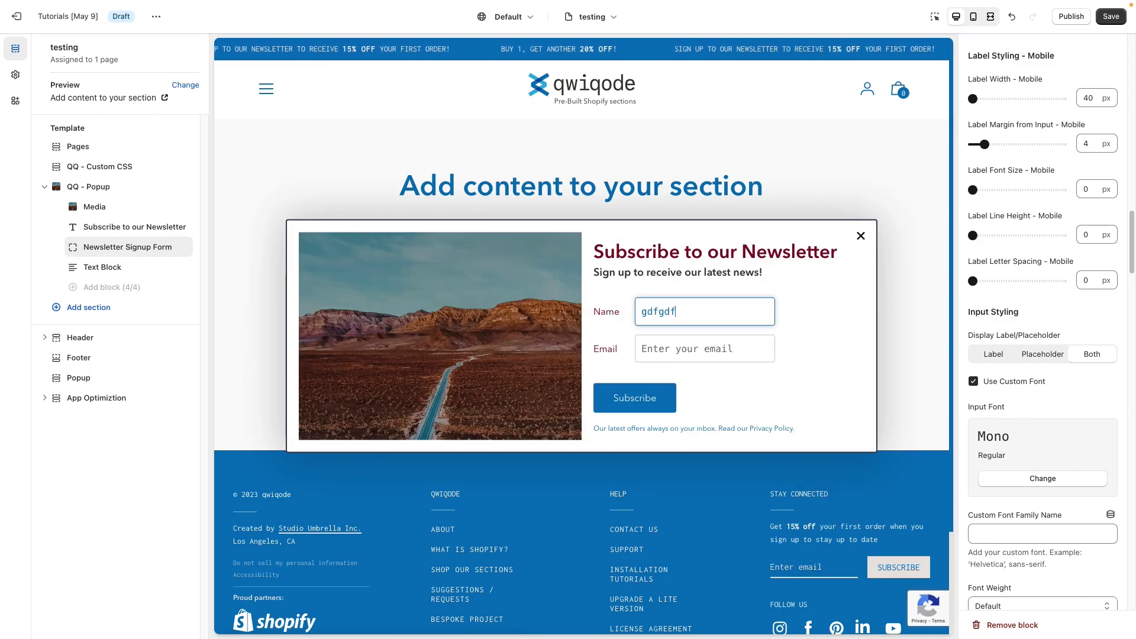
left_click(986, 384)
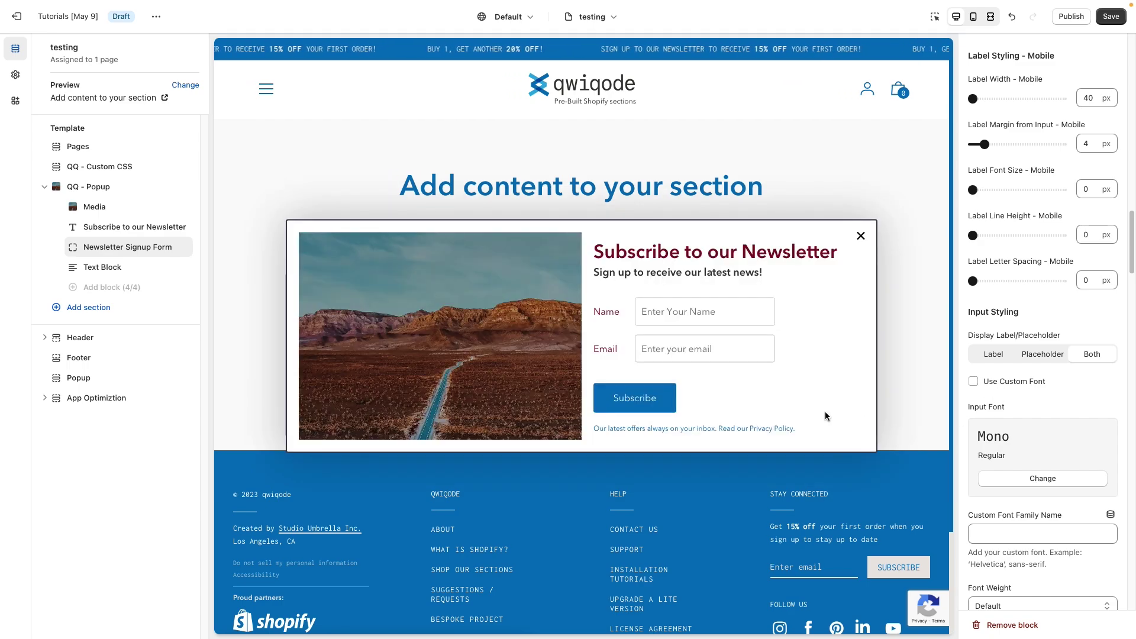
left_click(760, 314)
type("dfgdfg")
Set the signup form's Input Background Color to #EAE6E3 from the currently used colors
scroll(1049, 413, "down", 3)
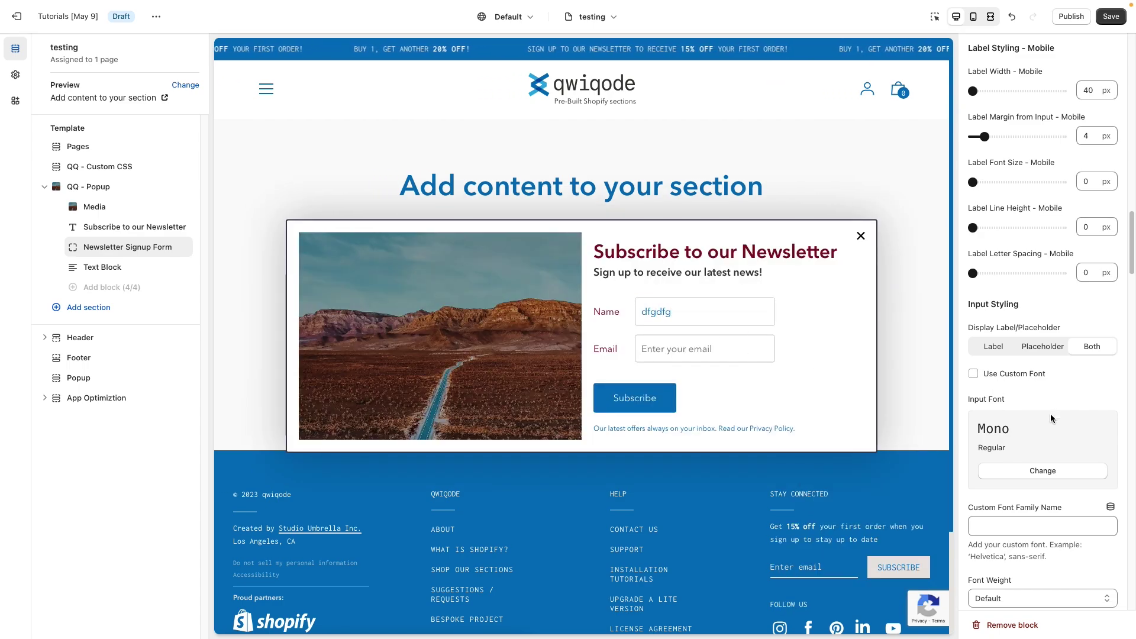
scroll(1049, 413, "down", 3)
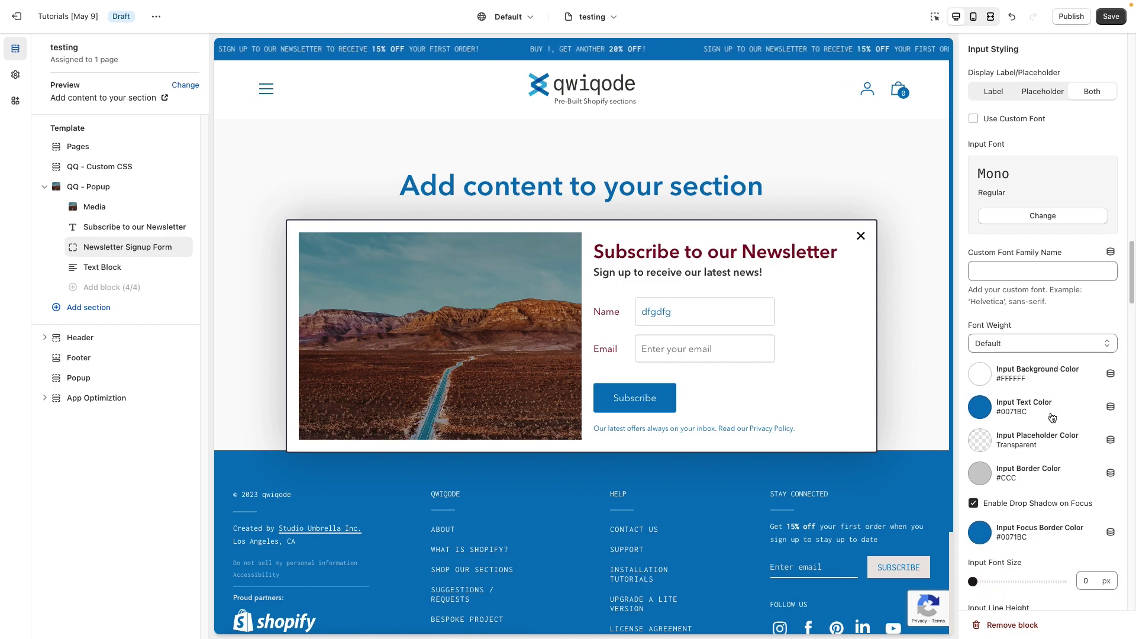
scroll(1028, 420, "down", 1)
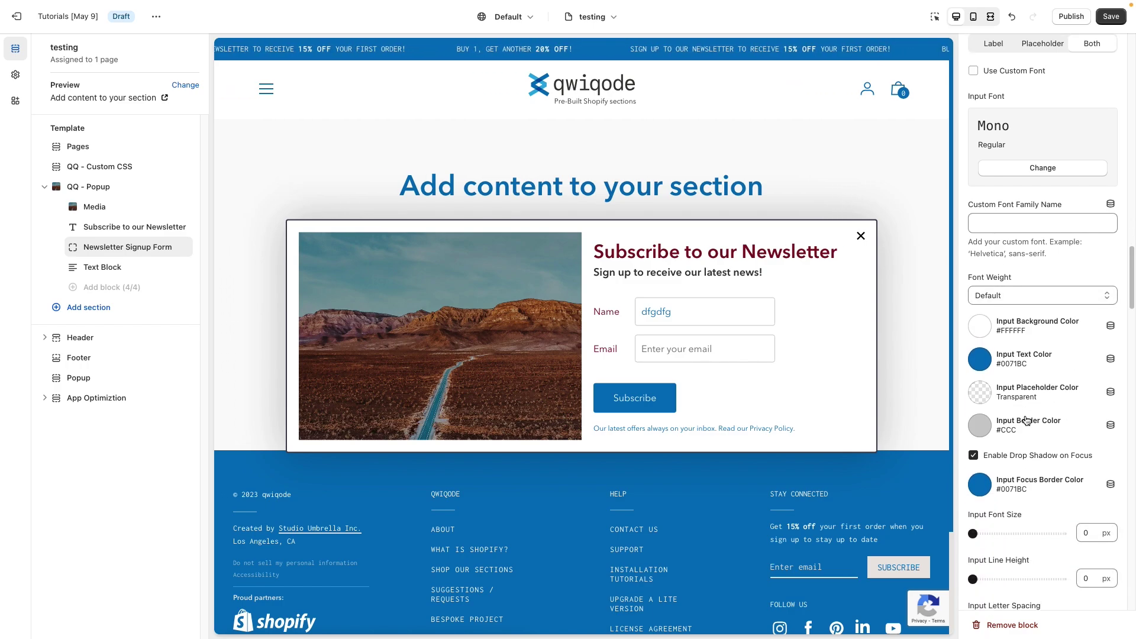
left_click(987, 294)
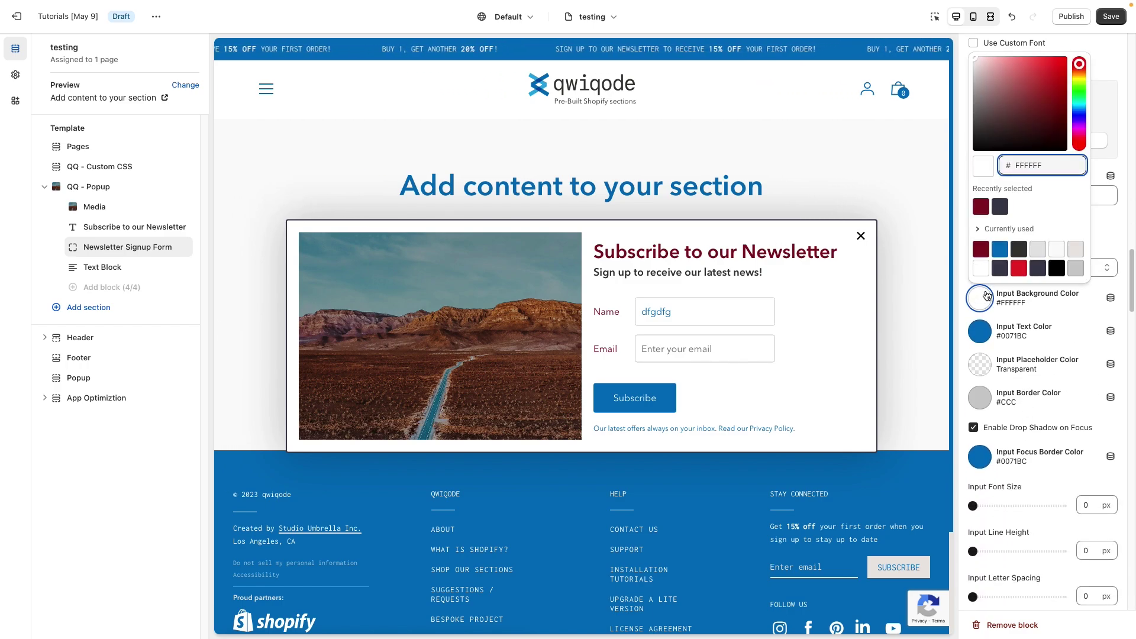
left_click(1076, 250)
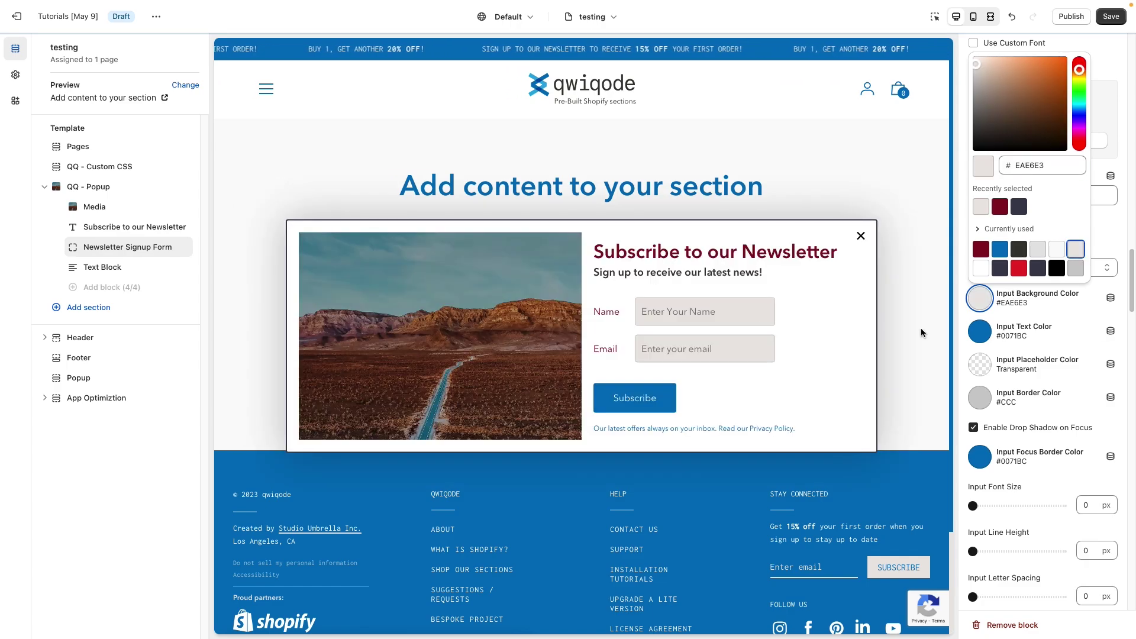
Set the Input Text Color to #3D3D50, testing the popup's name field with "dsfgsdfgsdfg" before and "sdfgsdfgsdfg" after
left_click(980, 338)
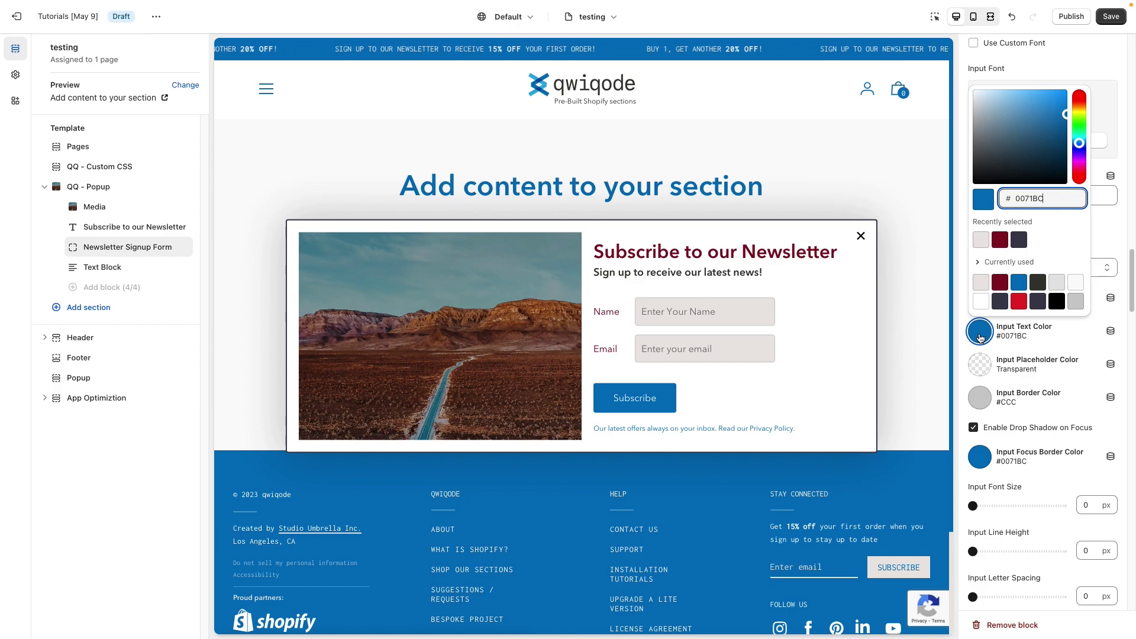
left_click(673, 317)
type("dsfgsdfgsdfg")
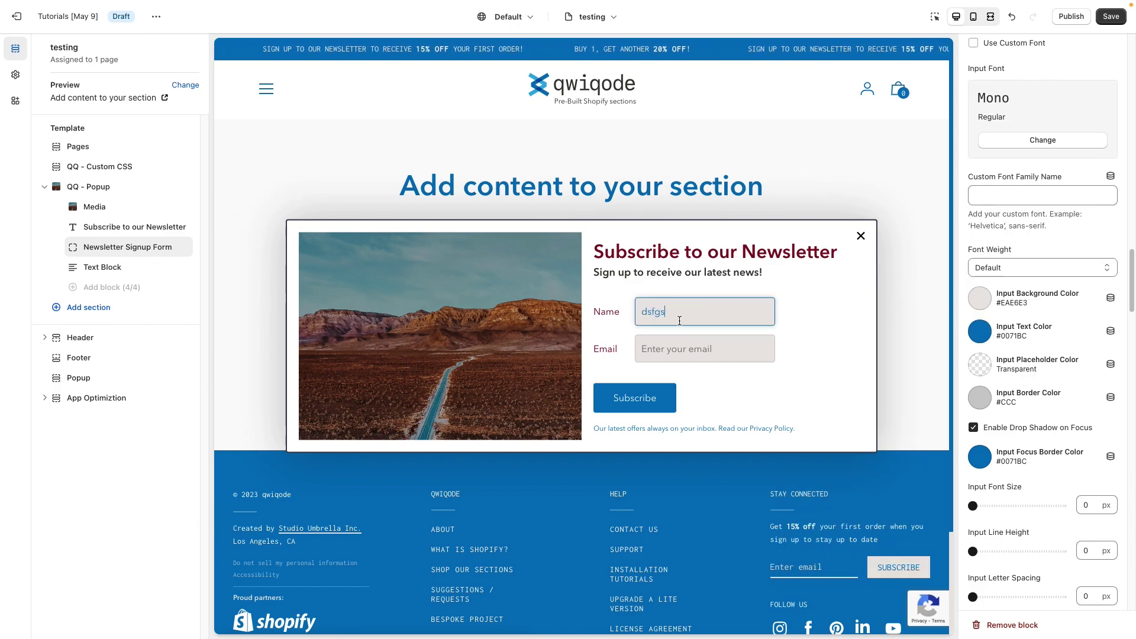
left_click(988, 334)
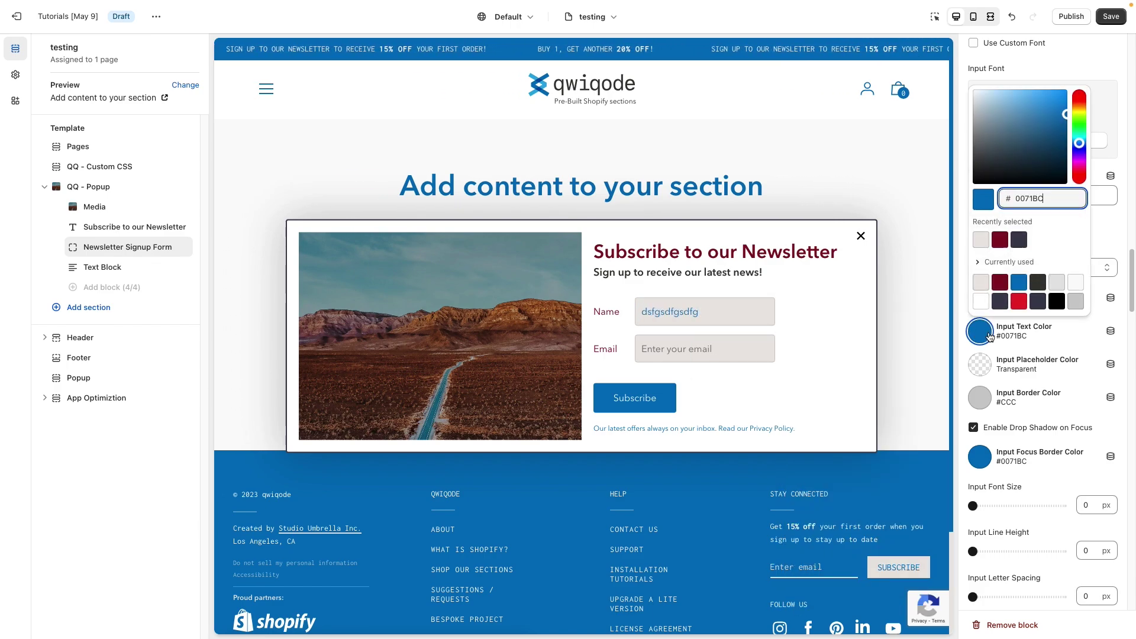
left_click(1000, 302)
left_click(668, 315)
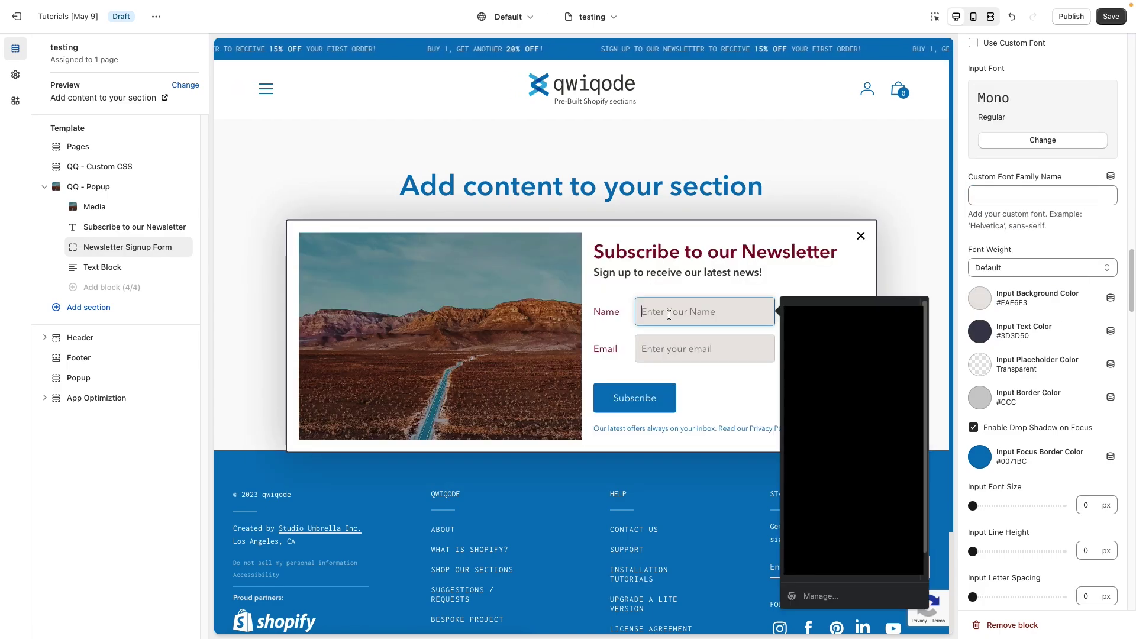
type("sdfgsdfgsdfg")
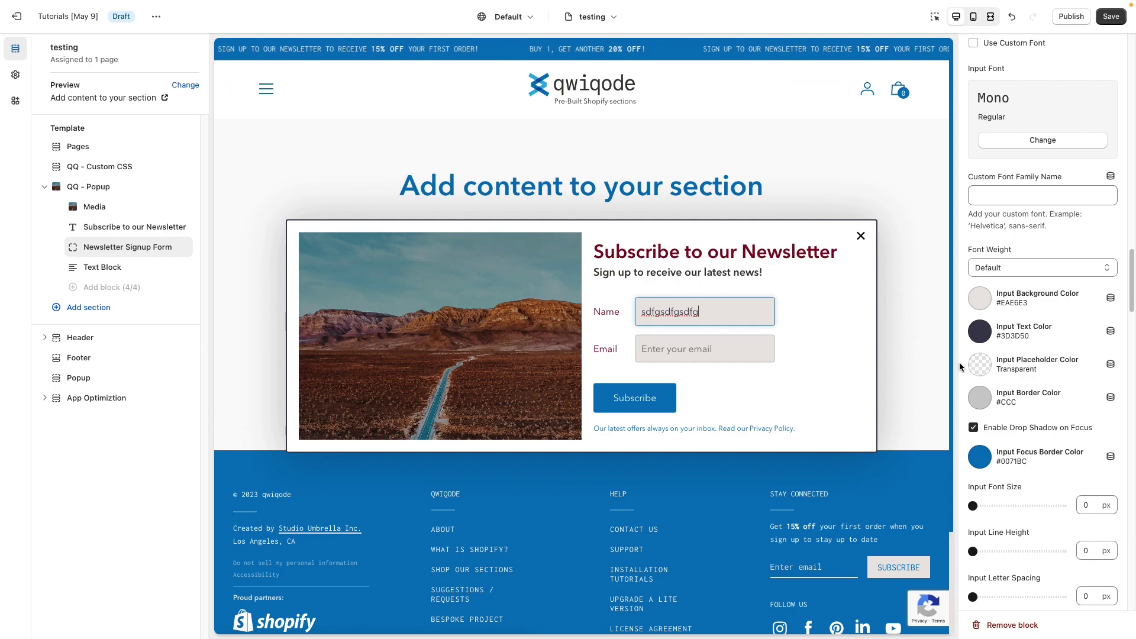
Try #0071BC as the Input Placeholder Color, and undo the change
left_click(982, 365)
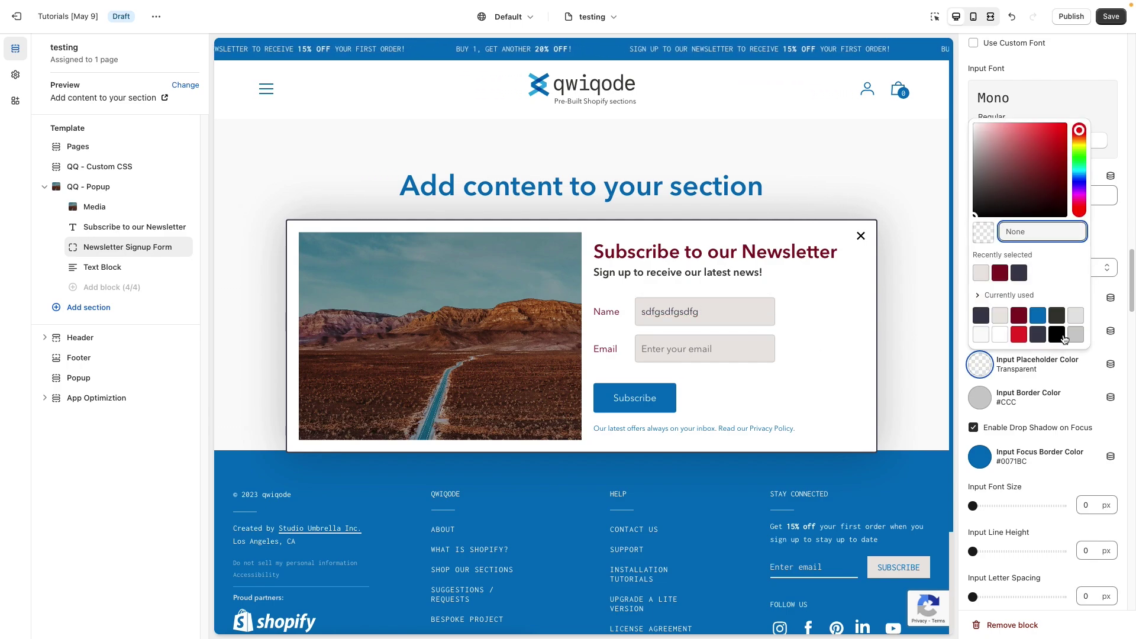
left_click(1038, 316)
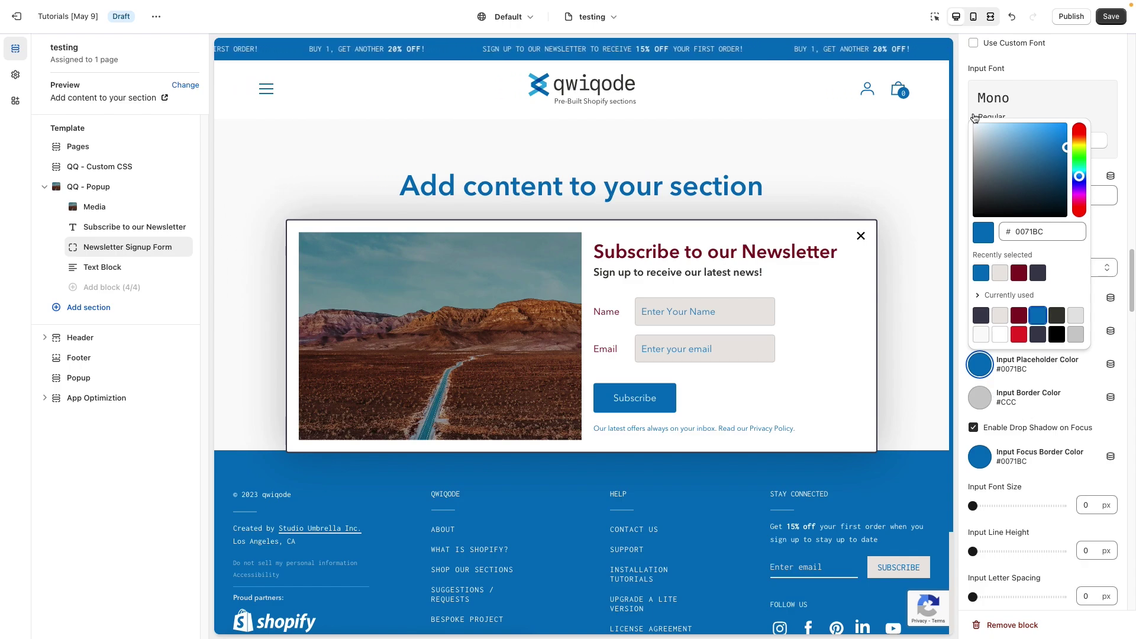
left_click(1012, 18)
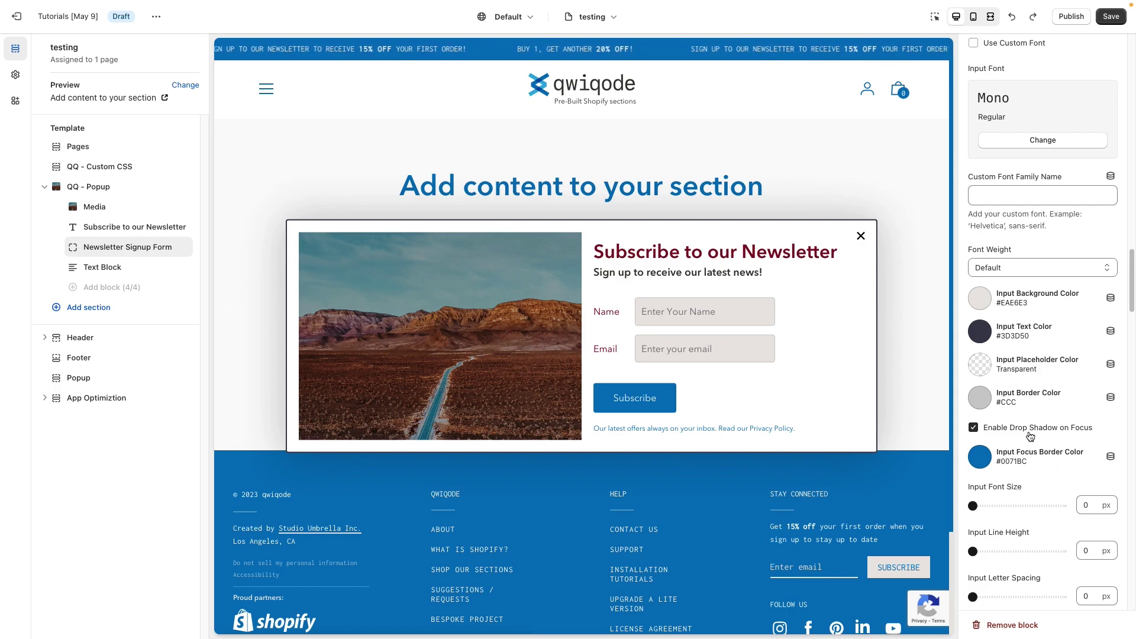
Check the focus border and drop shadow on the popup's name and email fields
left_click(655, 313)
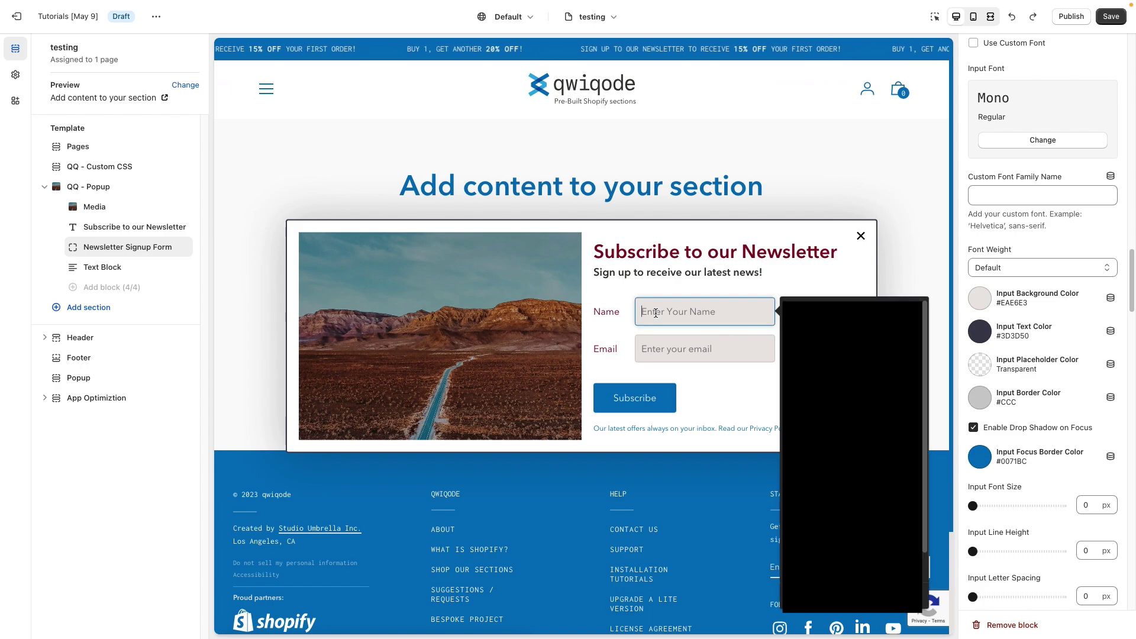
left_click(665, 353)
left_click(699, 312)
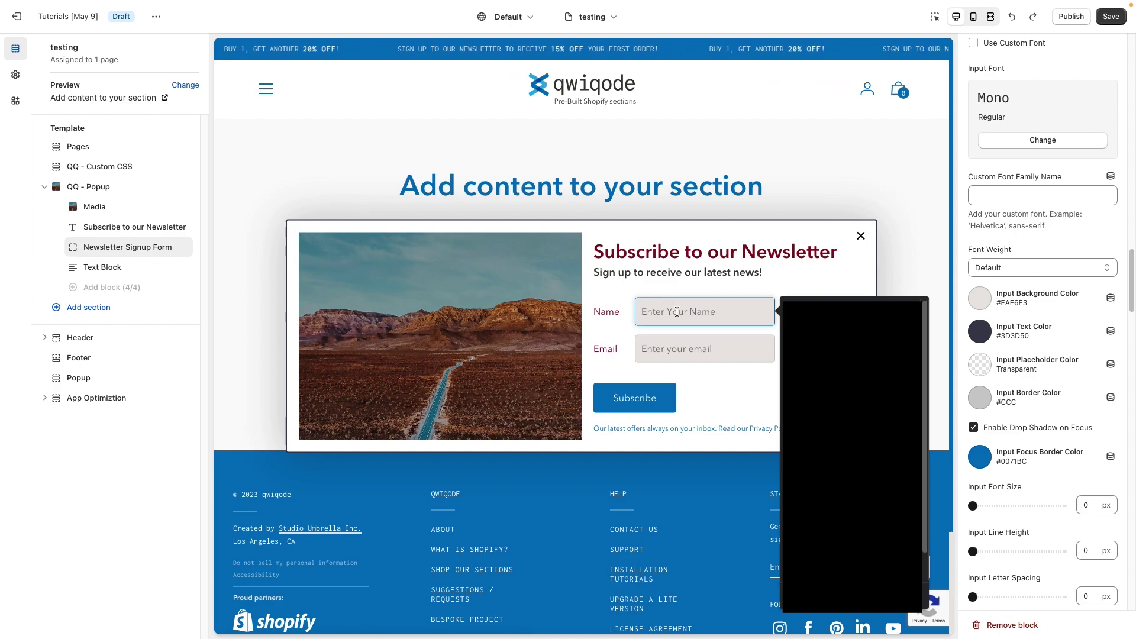
Disable the drop shadow on focus, try focusing the Name and Email fields in the preview, and re-enable the shadow
left_click(825, 280)
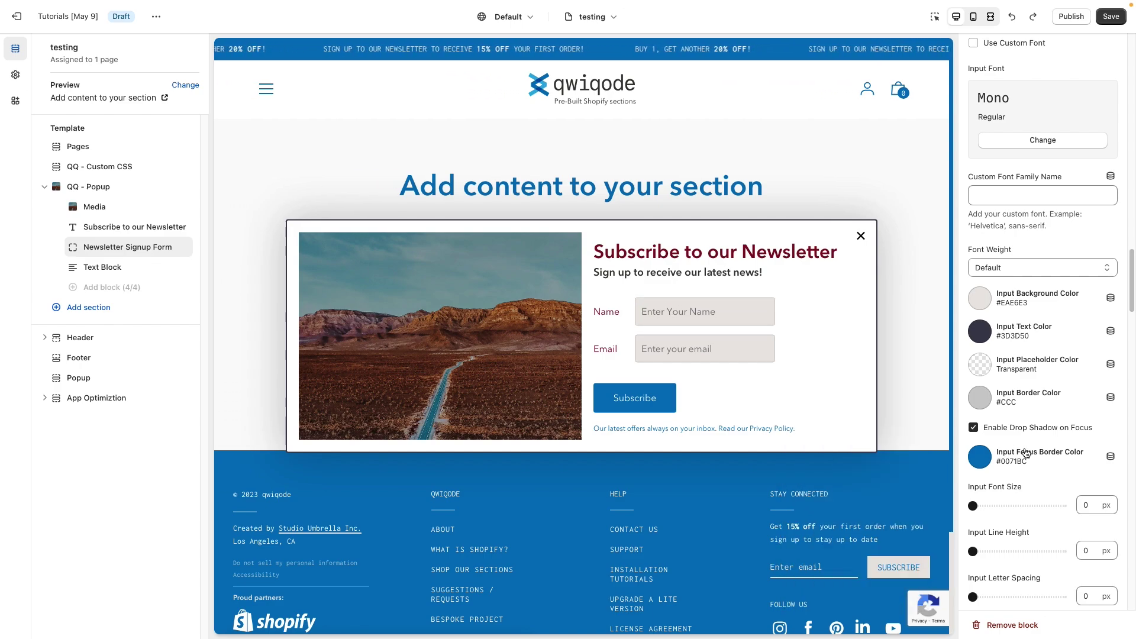
left_click(981, 429)
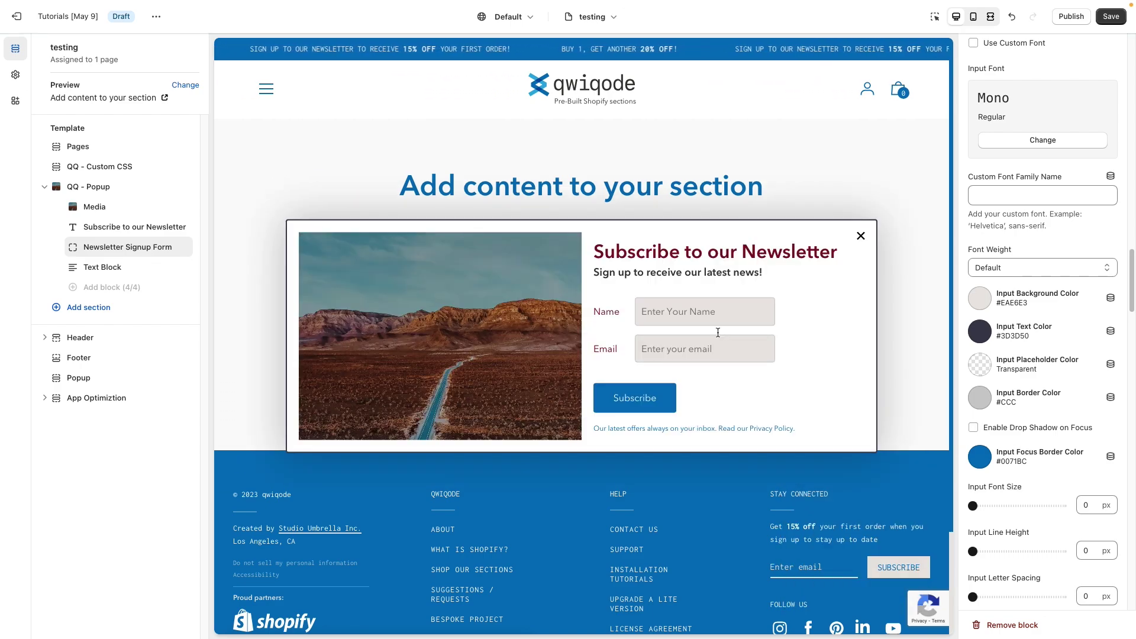
left_click(707, 312)
left_click(692, 357)
left_click(748, 314)
left_click(884, 312)
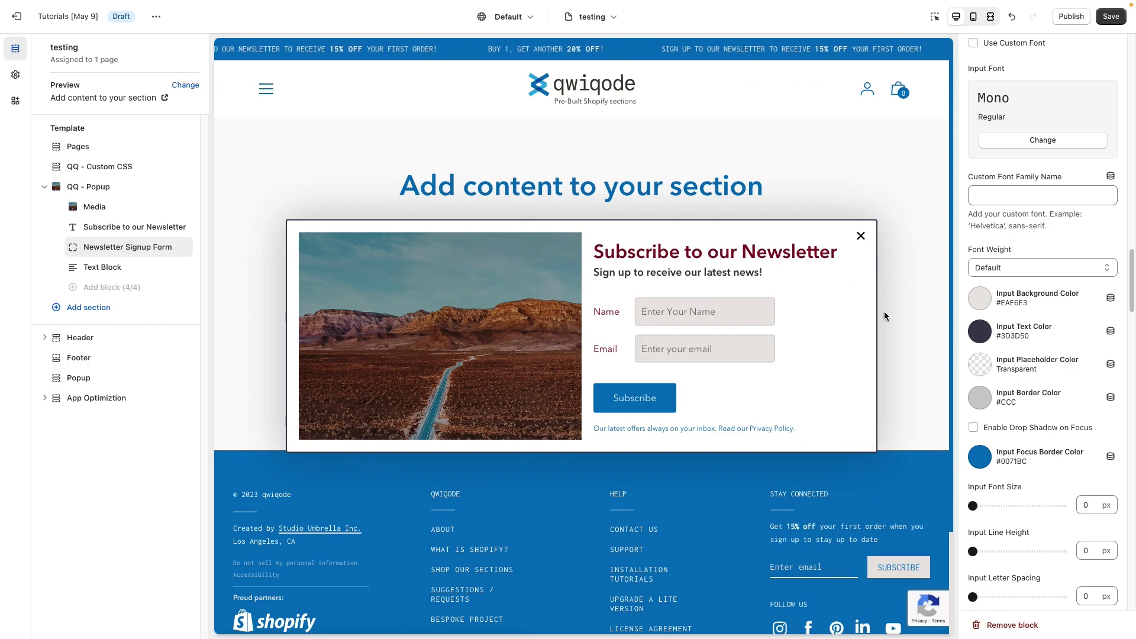
left_click(993, 434)
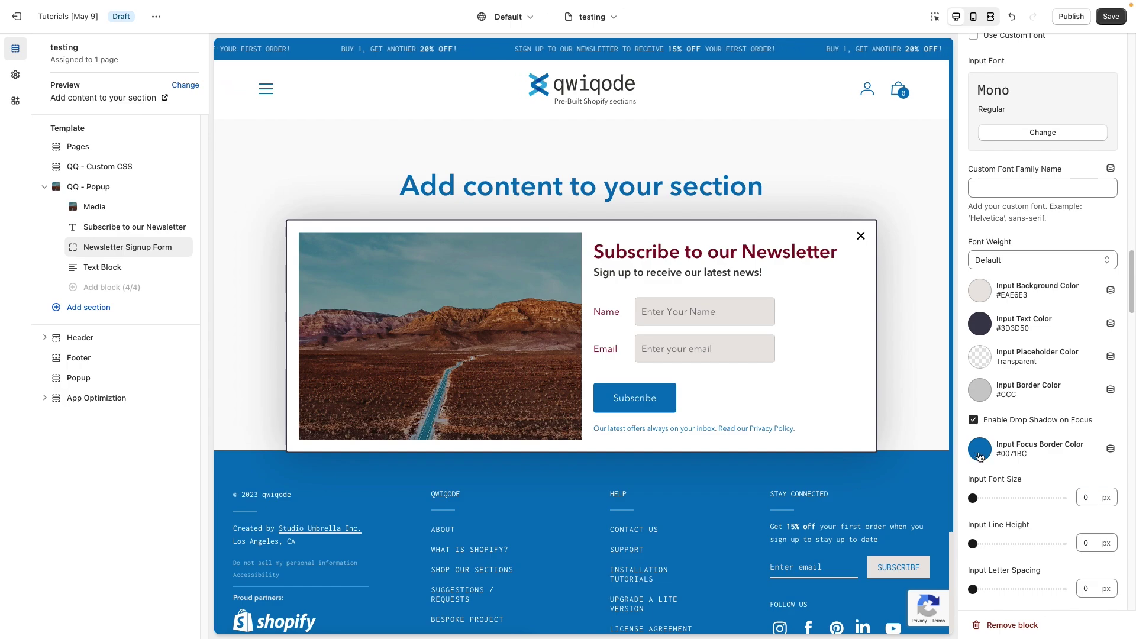
Set the desktop input border radius to 0 px and the input border width to 1 px
scroll(982, 459, "down", 3)
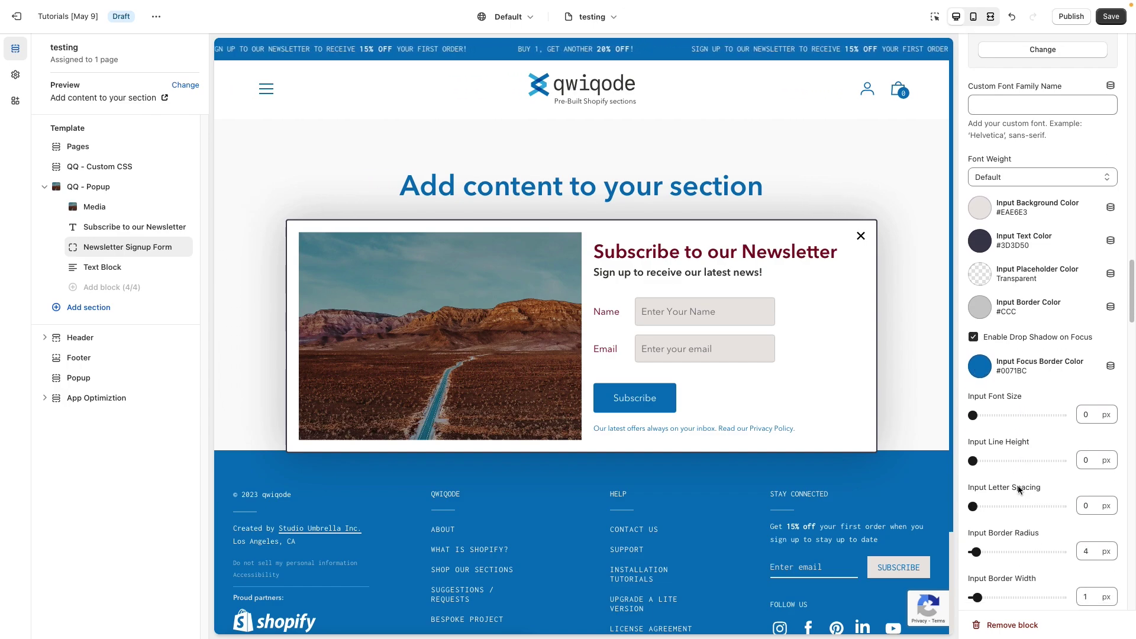
left_click_drag(992, 418, 945, 418)
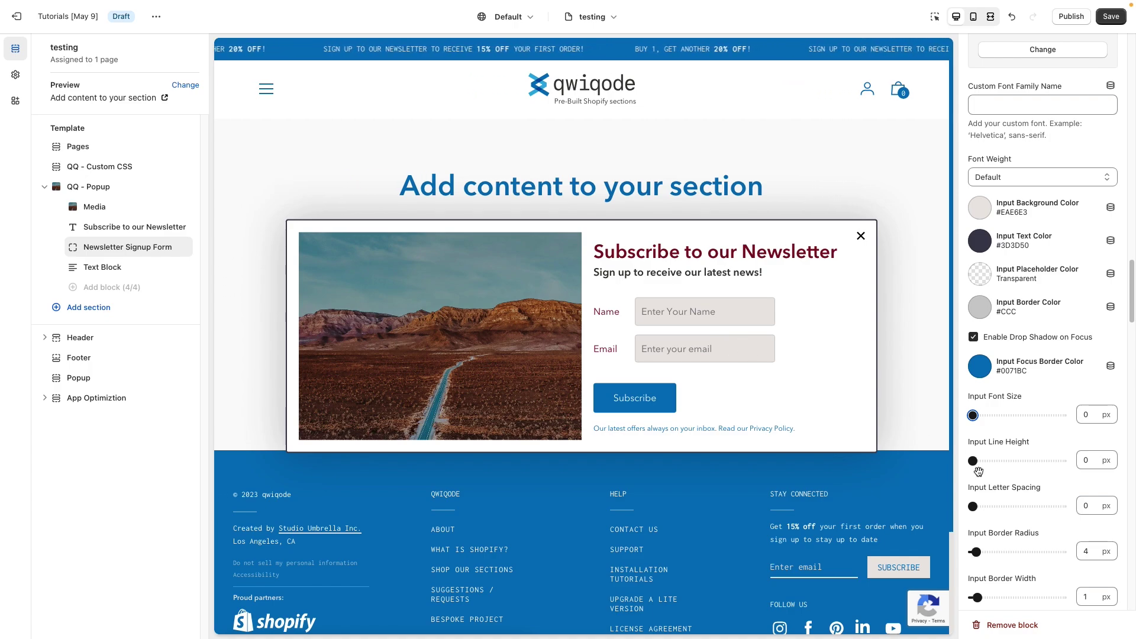
scroll(996, 491, "down", 3)
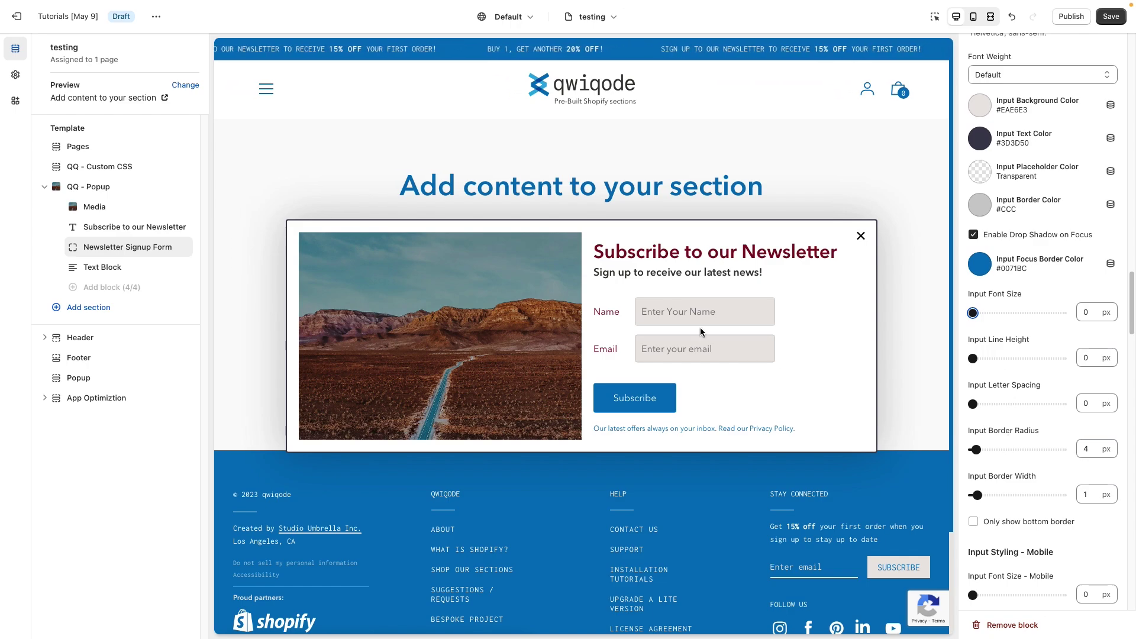
mouse_move(976, 449)
left_mouse_down()
mouse_move(1004, 450)
mouse_move(972, 449)
left_mouse_up()
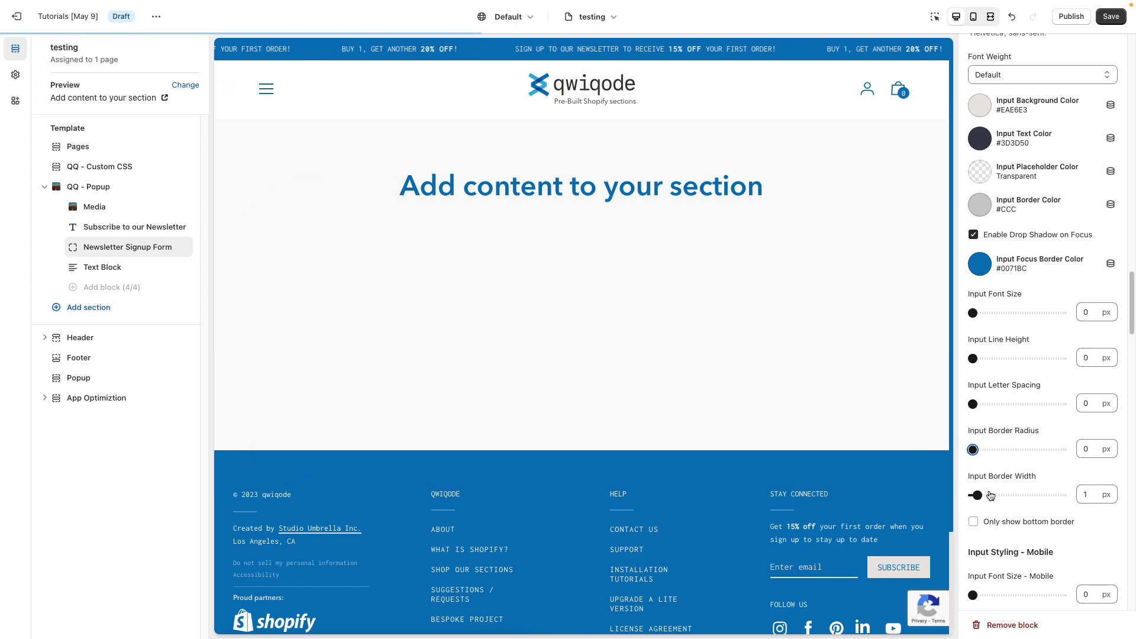
mouse_move(976, 496)
left_mouse_down()
mouse_move(986, 496)
mouse_move(977, 495)
left_mouse_up()
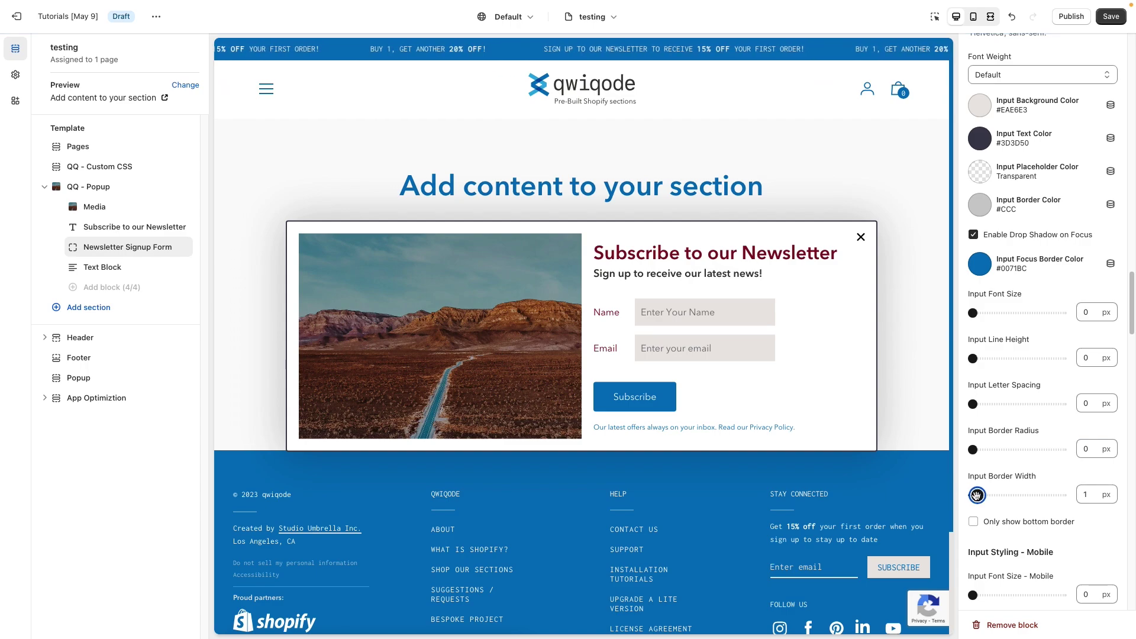
Show only the bottom border on the form inputs and clear the input background color to transparent
scroll(1011, 498, "down", 1)
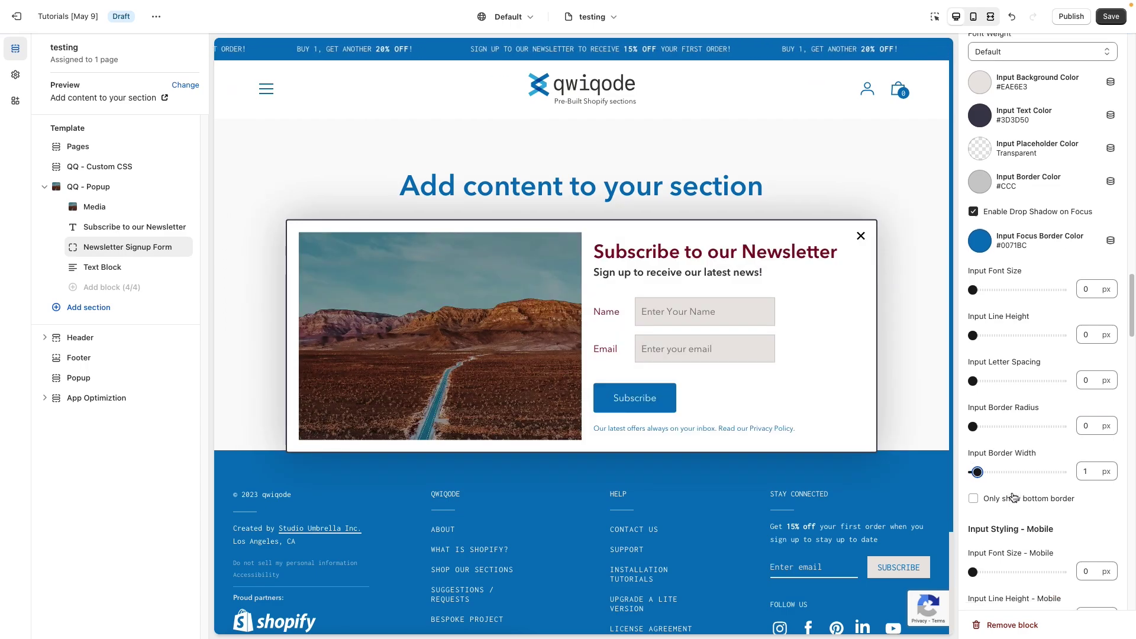
left_click(996, 492)
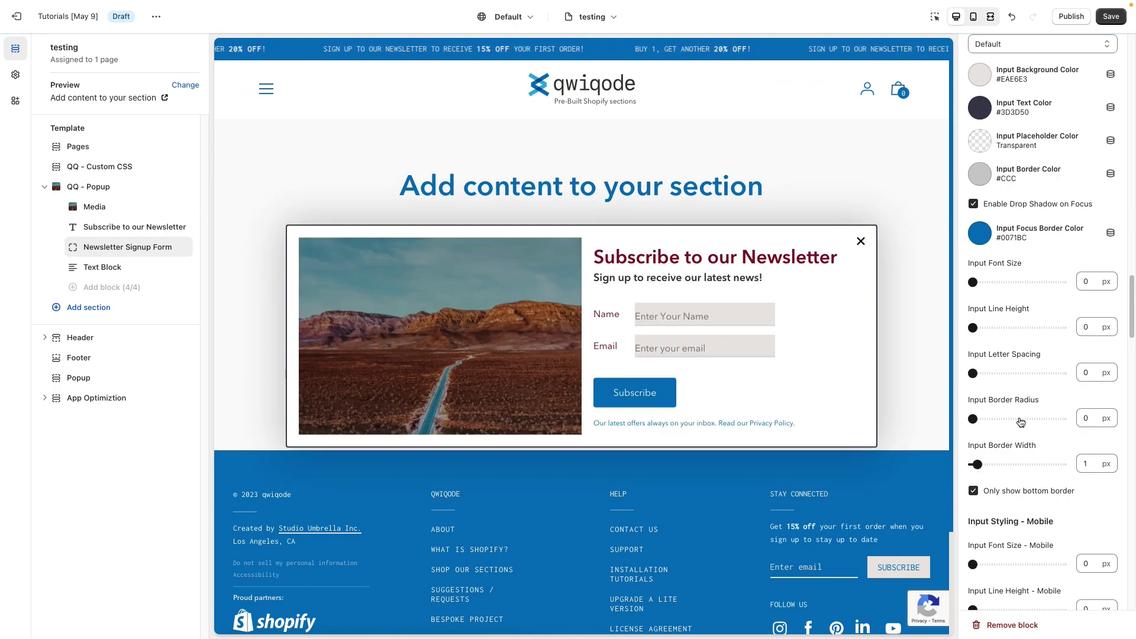
left_click(980, 75)
left_click_drag(1047, 205, 992, 204)
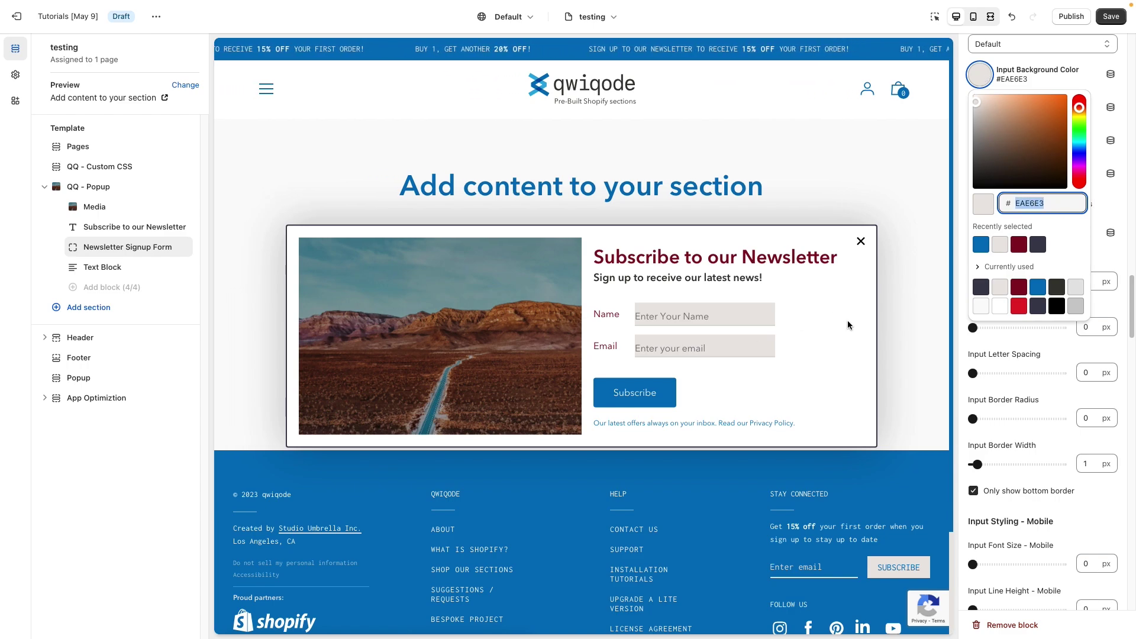
key("BackSpace")
left_click(977, 401)
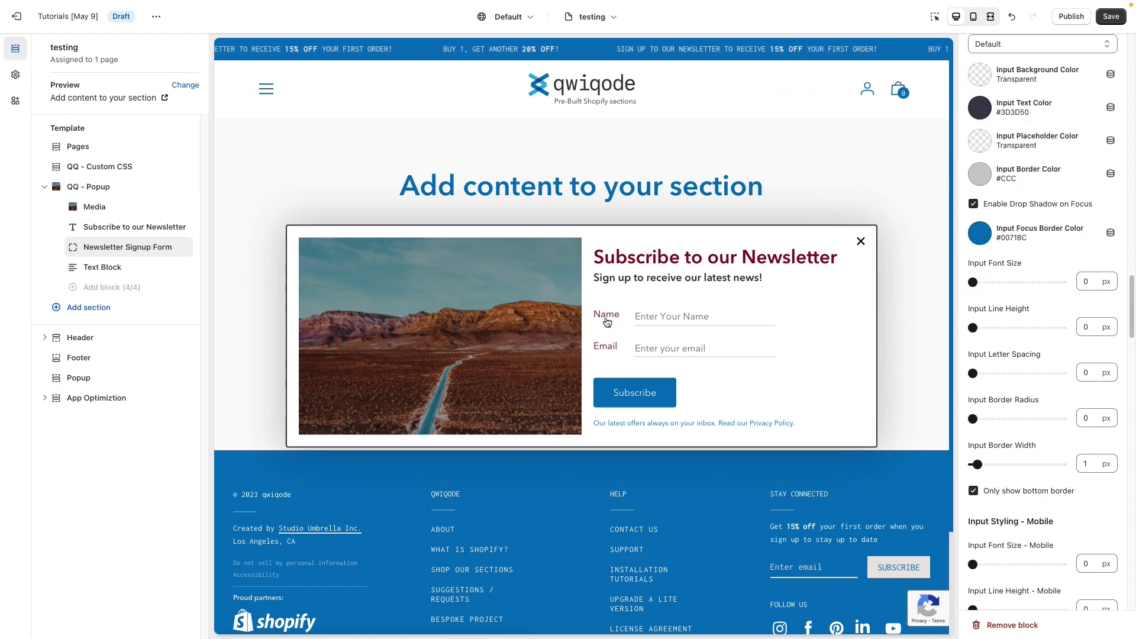
Set the label vertical alignment to Bottom in the form's label styling
scroll(1045, 368, "up", 15)
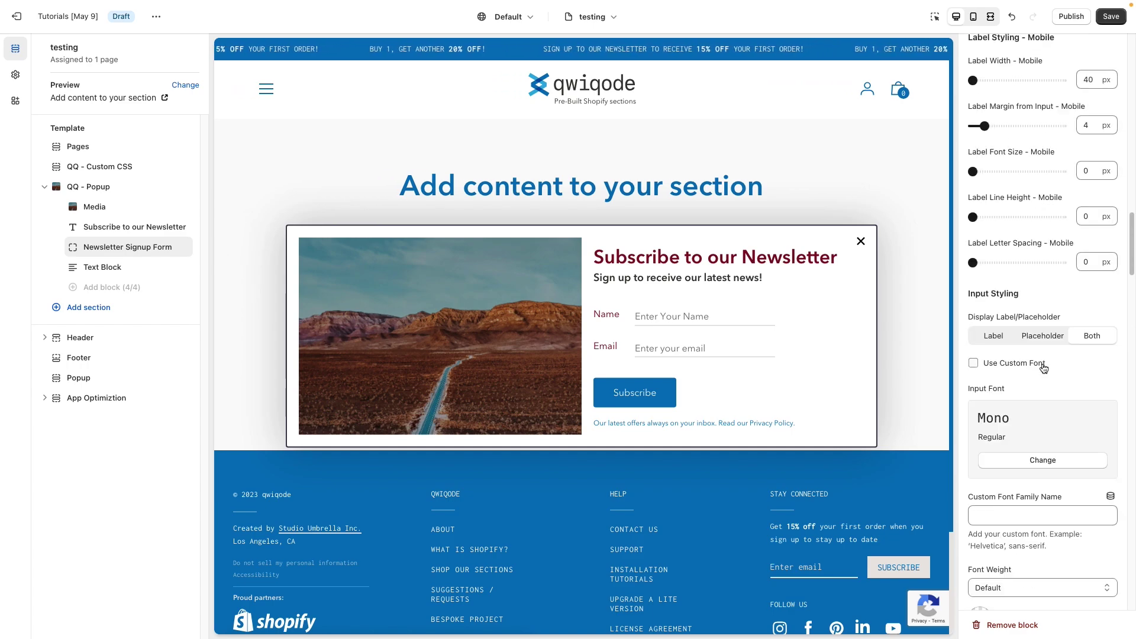
scroll(1043, 367, "up", 10)
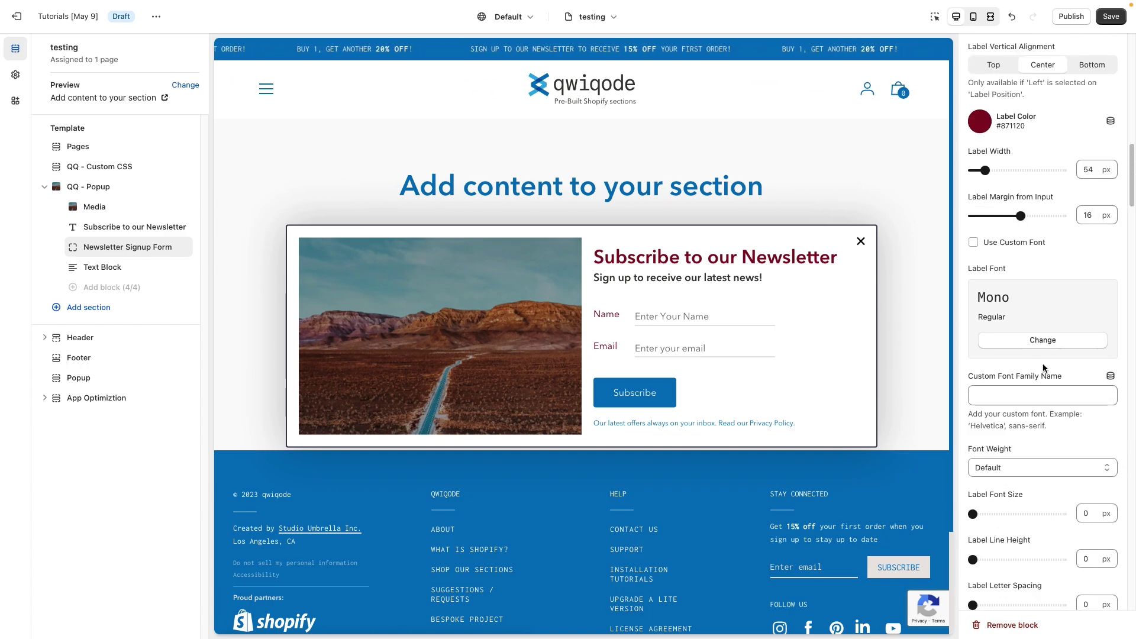
scroll(1043, 367, "up", 2)
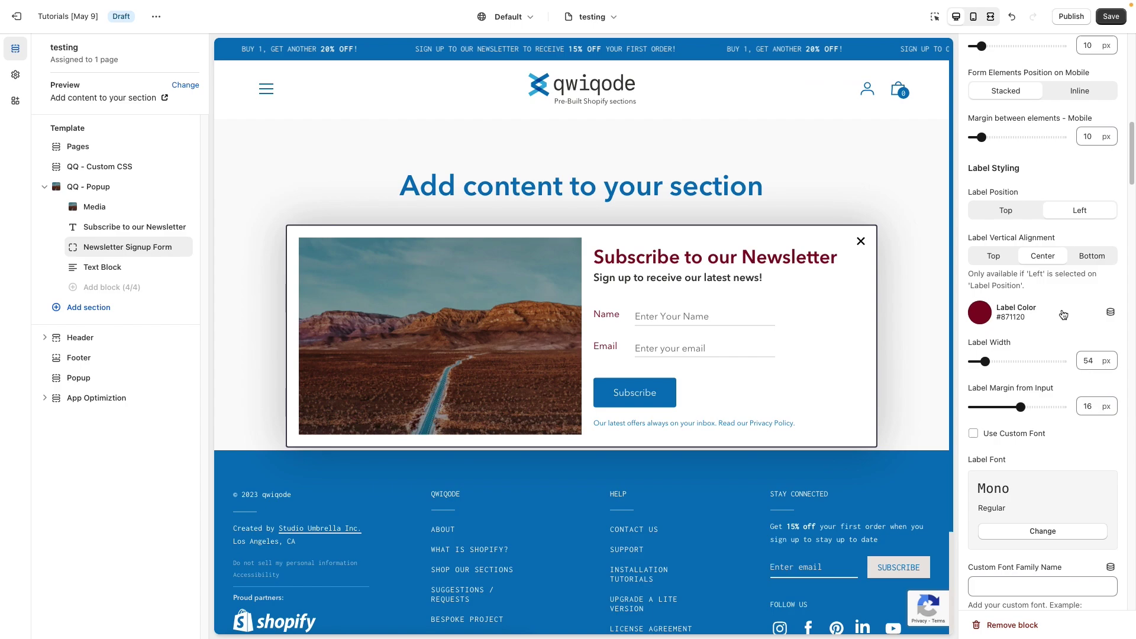
left_click(1087, 256)
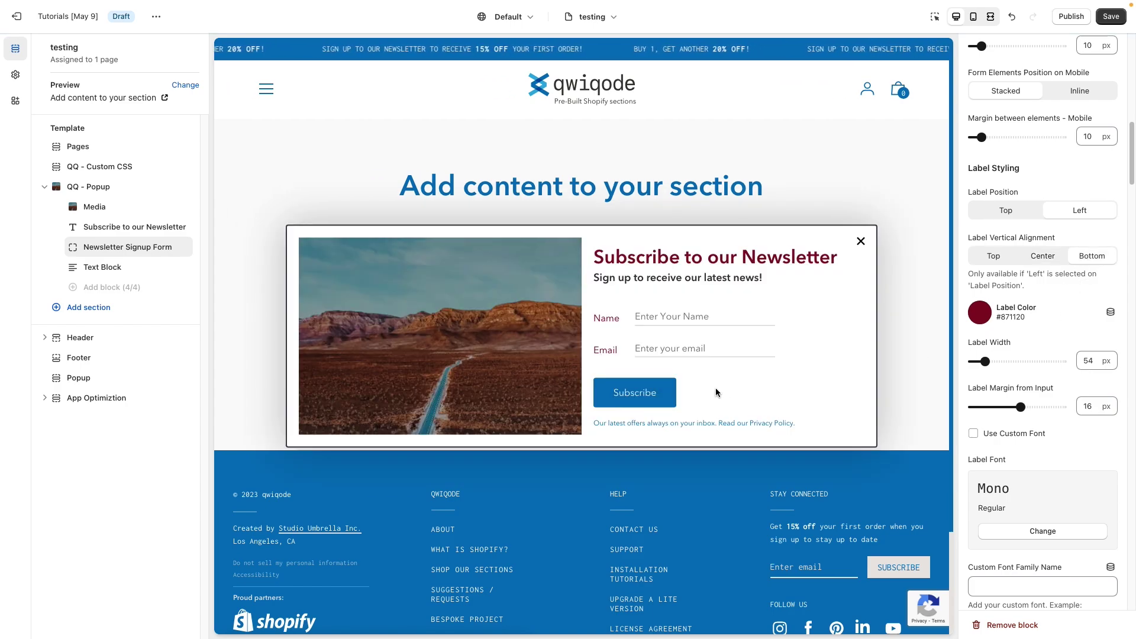
Turn off the bottom-border-only option in the input styling so the fields have full borders
scroll(1038, 433, "down", 10)
scroll(1038, 434, "up", 7)
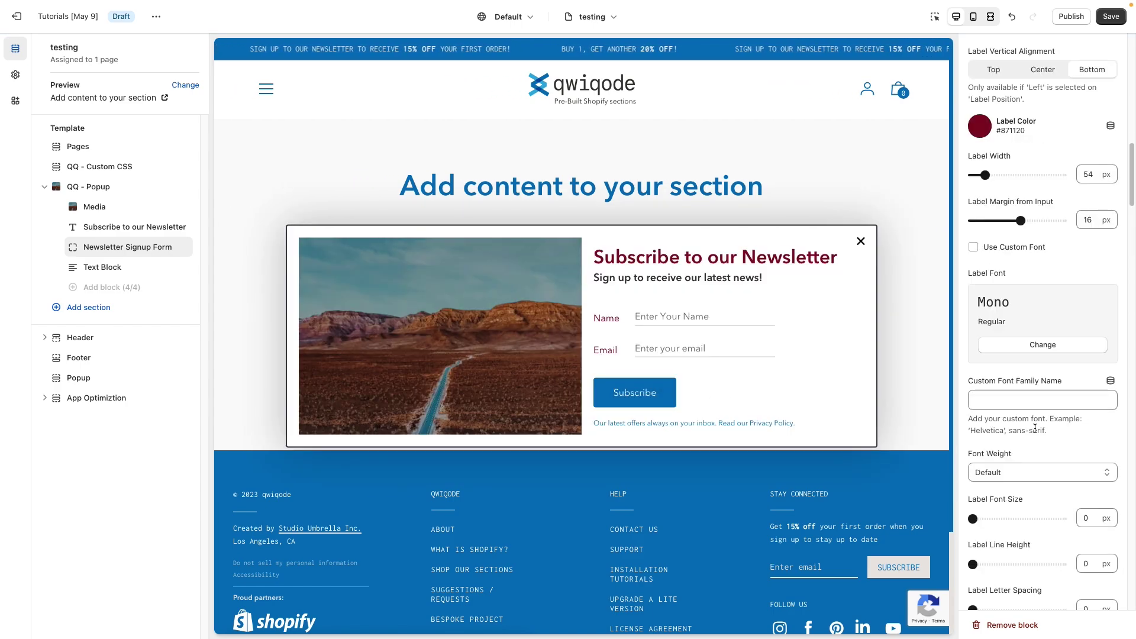
scroll(1036, 433, "down", 12)
scroll(1036, 433, "down", 7)
scroll(1035, 431, "up", 10)
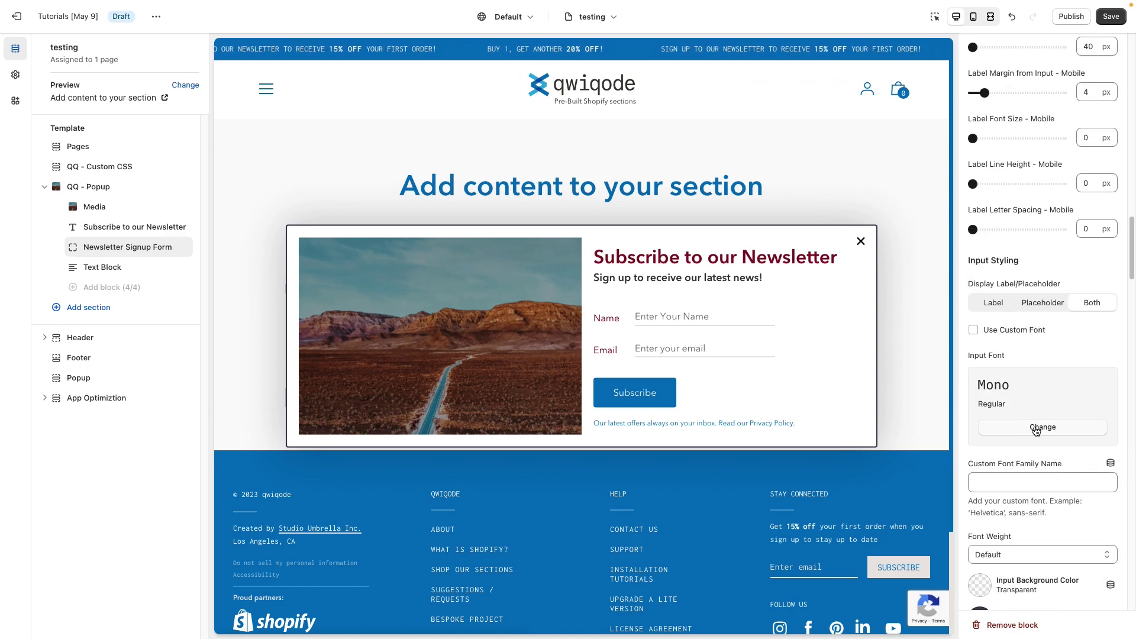
scroll(1031, 385, "down", 15)
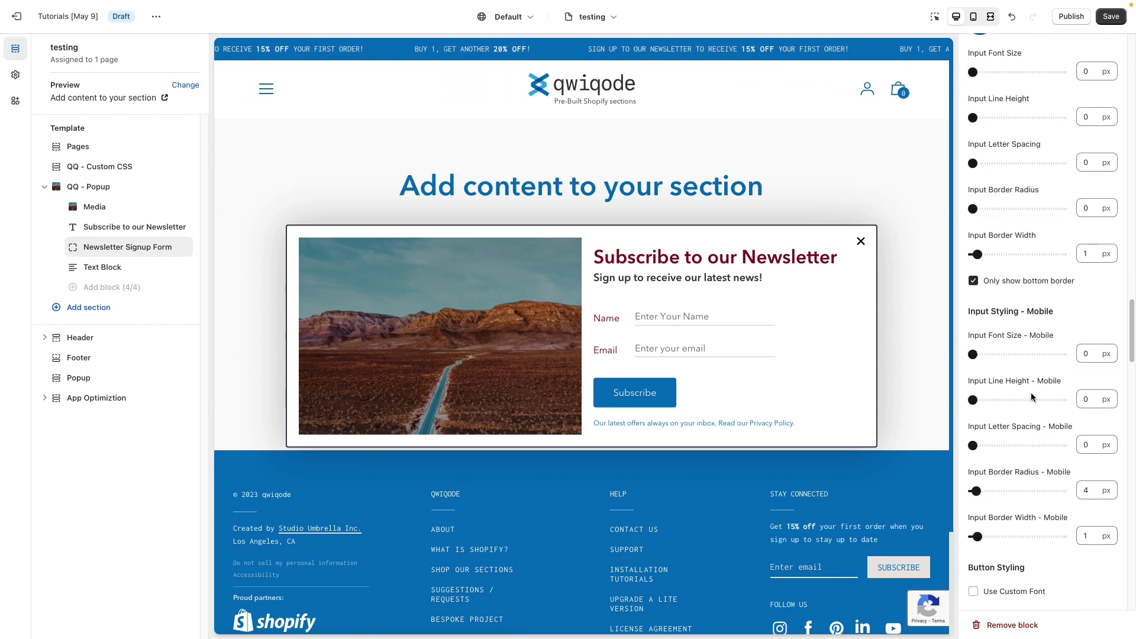
left_click(1024, 287)
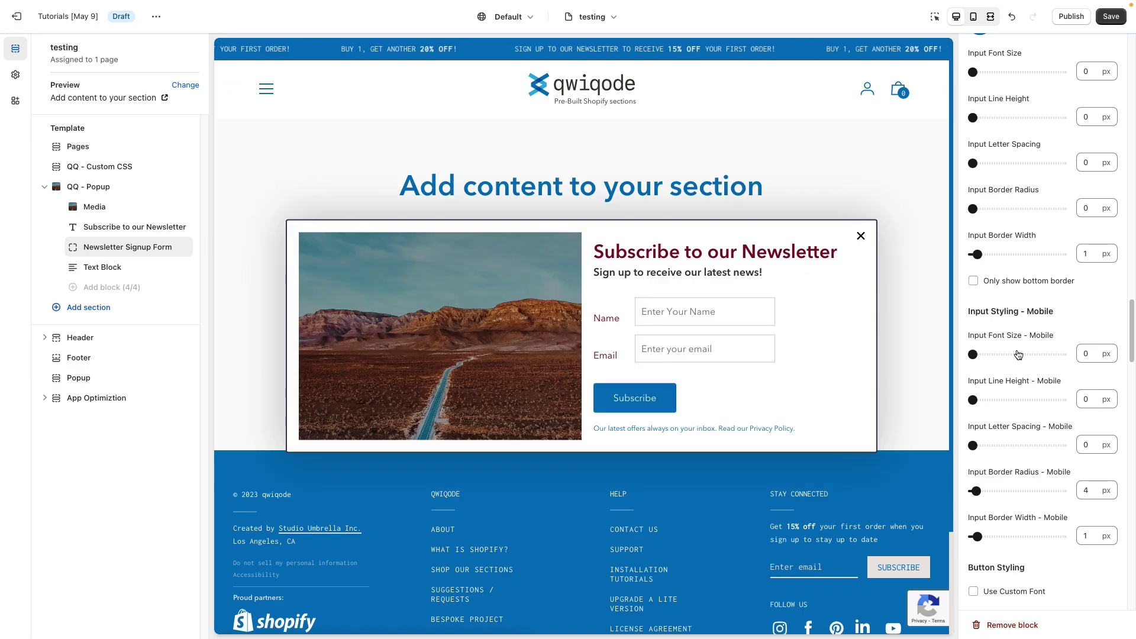
Enable the custom font in the button styling and disable it again
scroll(1017, 520, "down", 8)
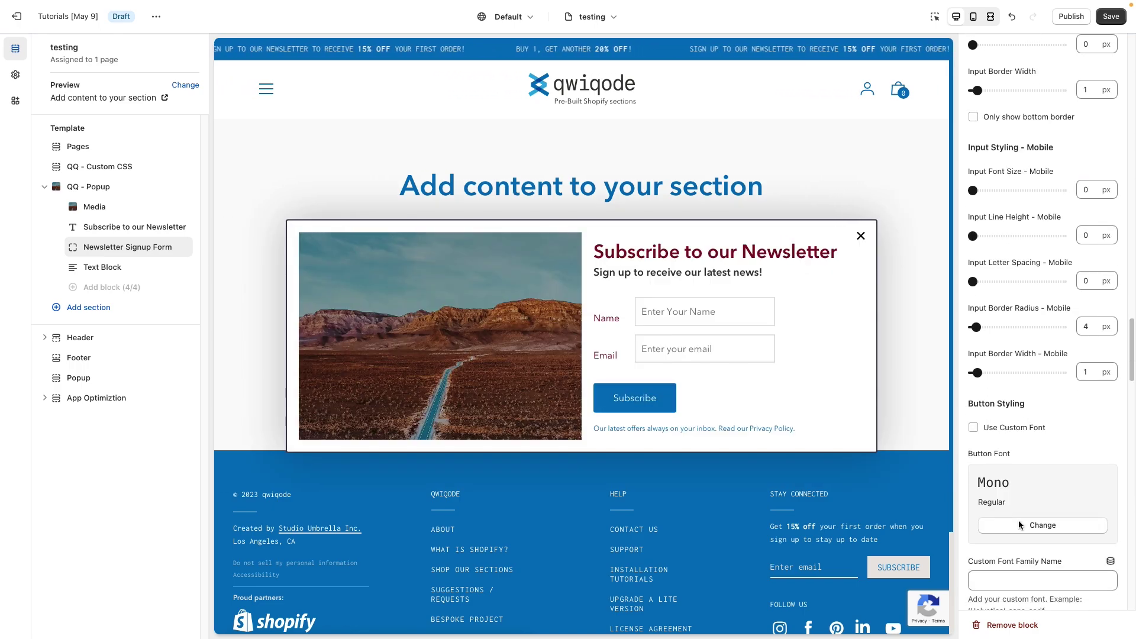
scroll(1018, 519, "down", 4)
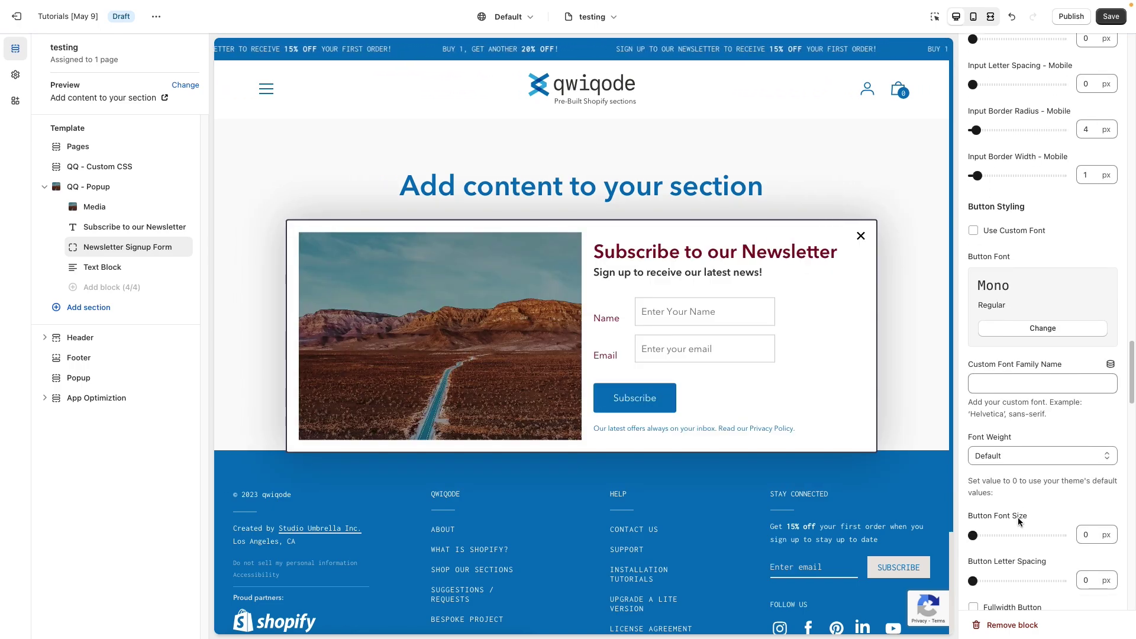
left_click(1002, 204)
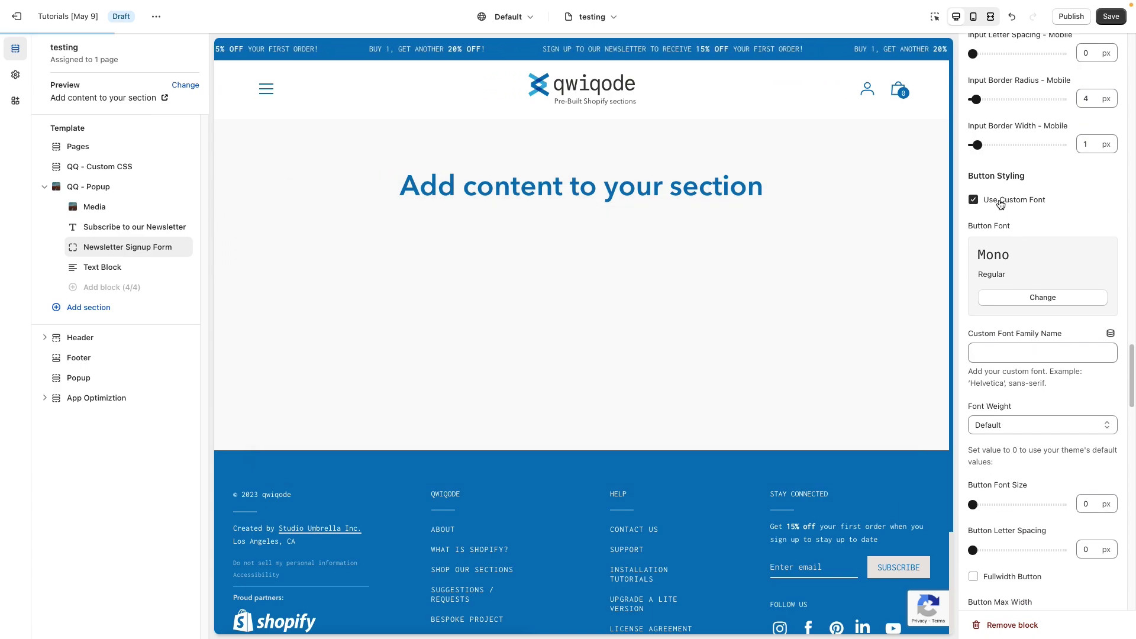
left_click(1002, 204)
Try the full-width option on the Subscribe button and turn it back off
scroll(1018, 419, "down", 4)
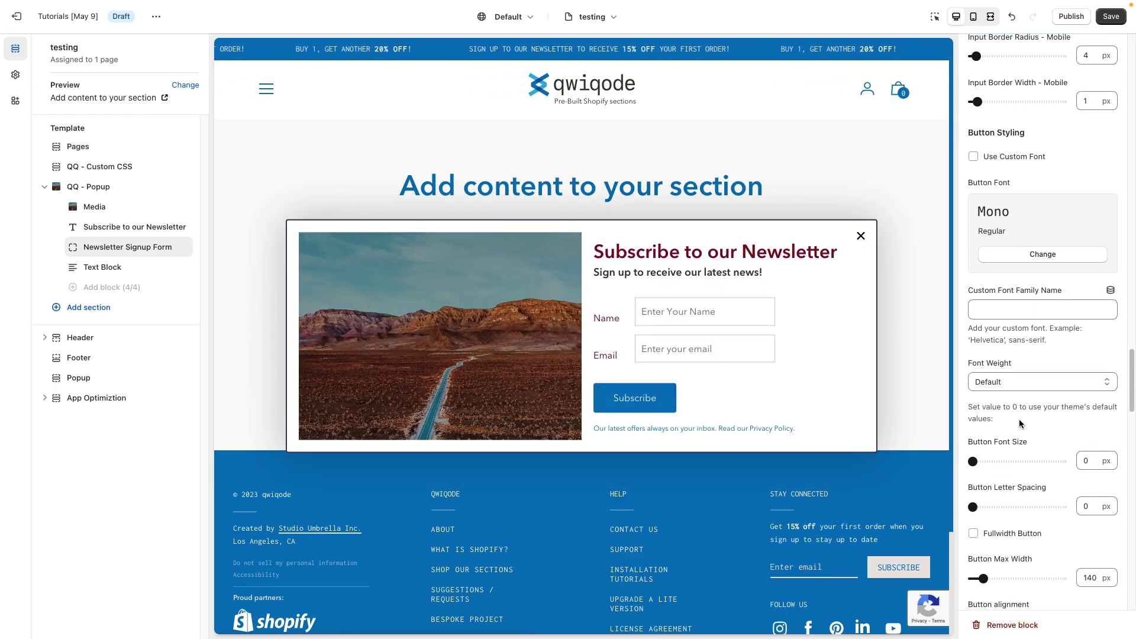
scroll(1018, 421, "down", 1)
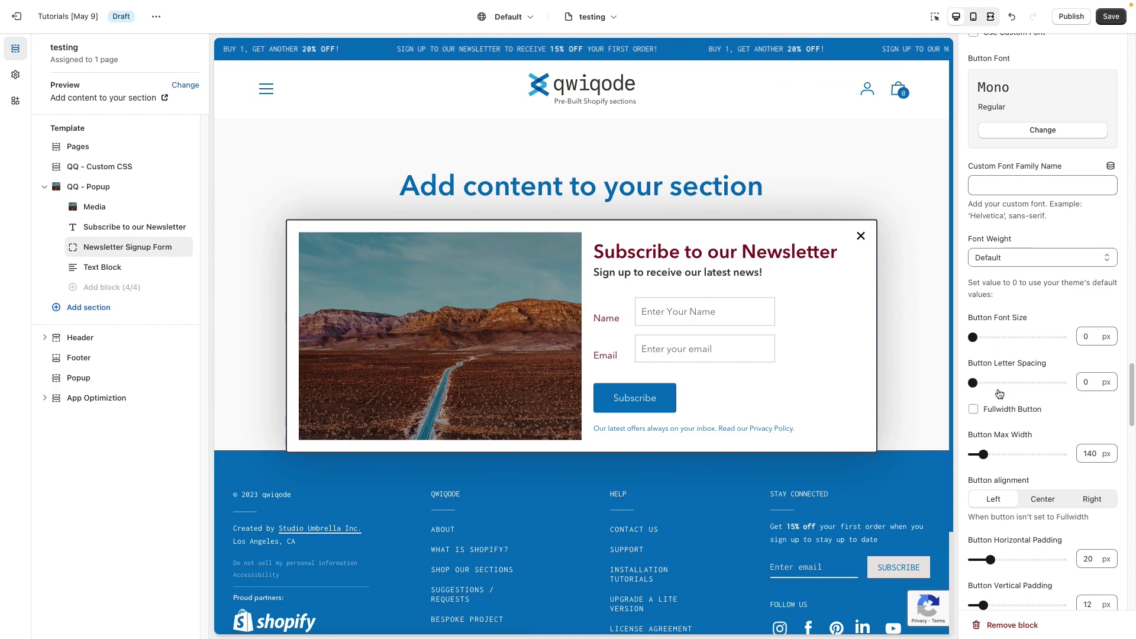
scroll(999, 394, "down", 2)
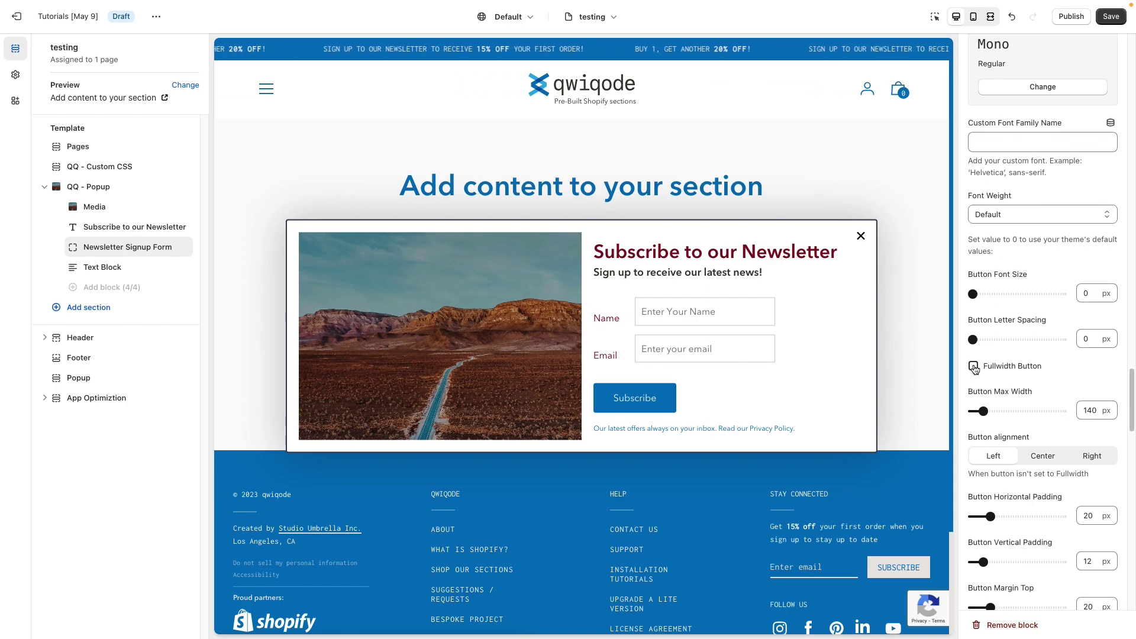
left_click(973, 366)
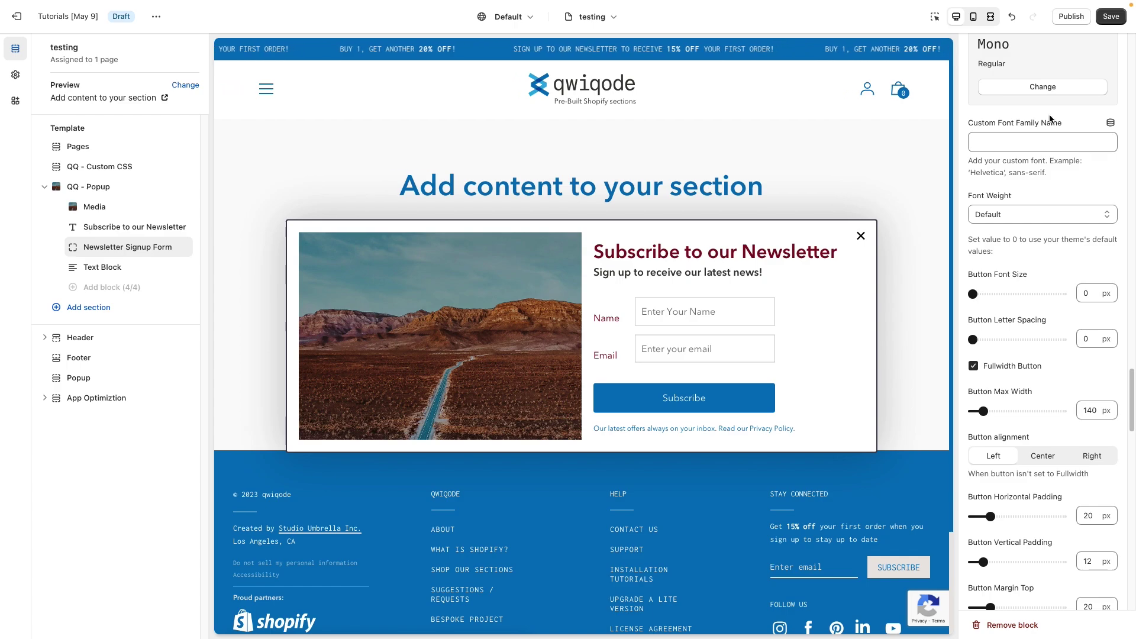
left_click(973, 366)
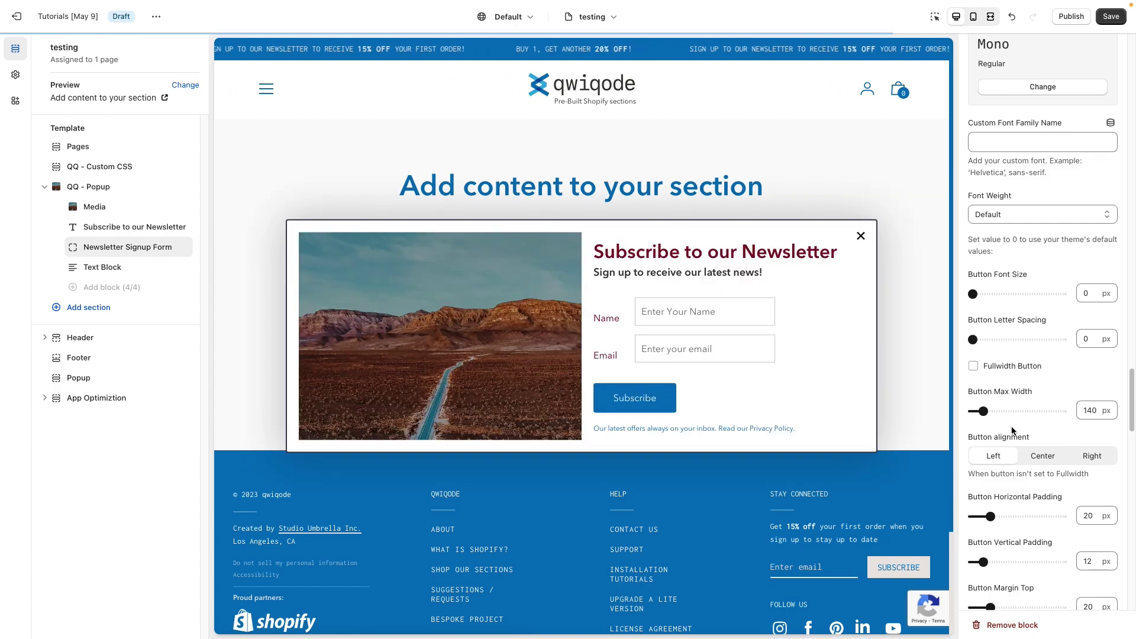
Set the Subscribe button's max width to 190 px and its alignment to Right
mouse_move(983, 410)
left_mouse_down()
mouse_move(1007, 410)
mouse_move(989, 410)
left_mouse_up()
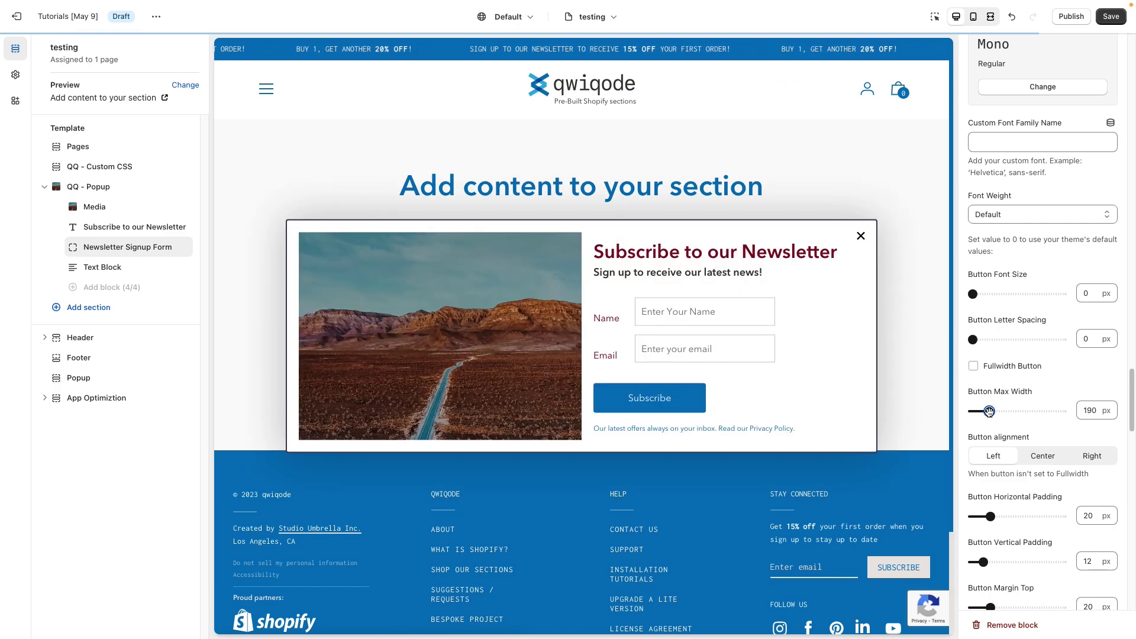
left_click(1048, 460)
left_click(1075, 460)
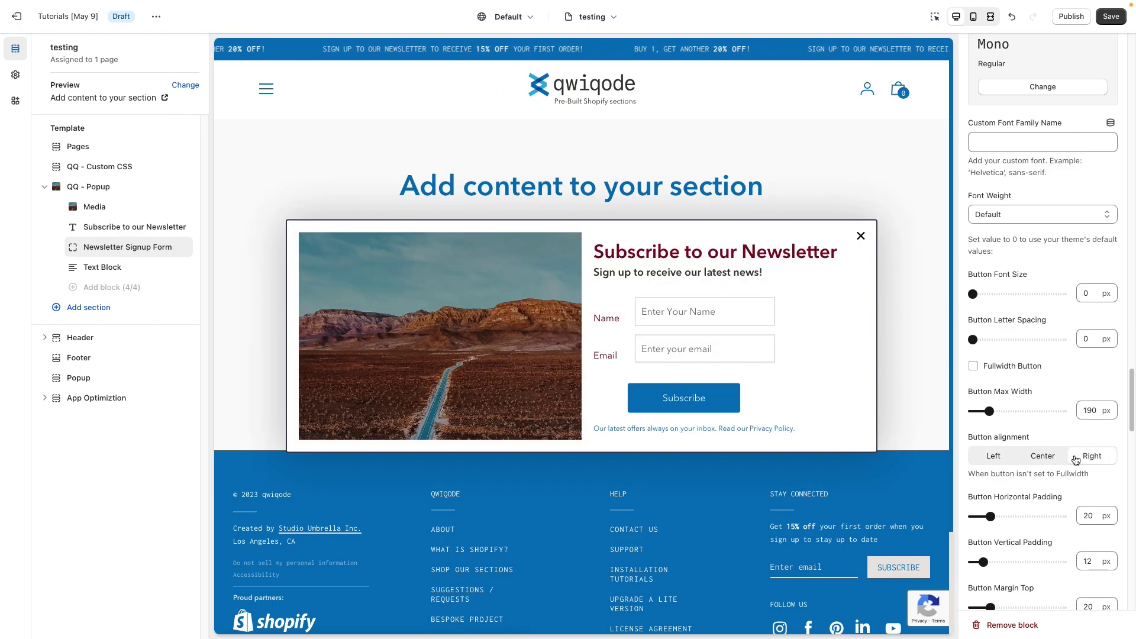
Set the desktop form max width to 100% in the form styling
scroll(1051, 407, "up", 10)
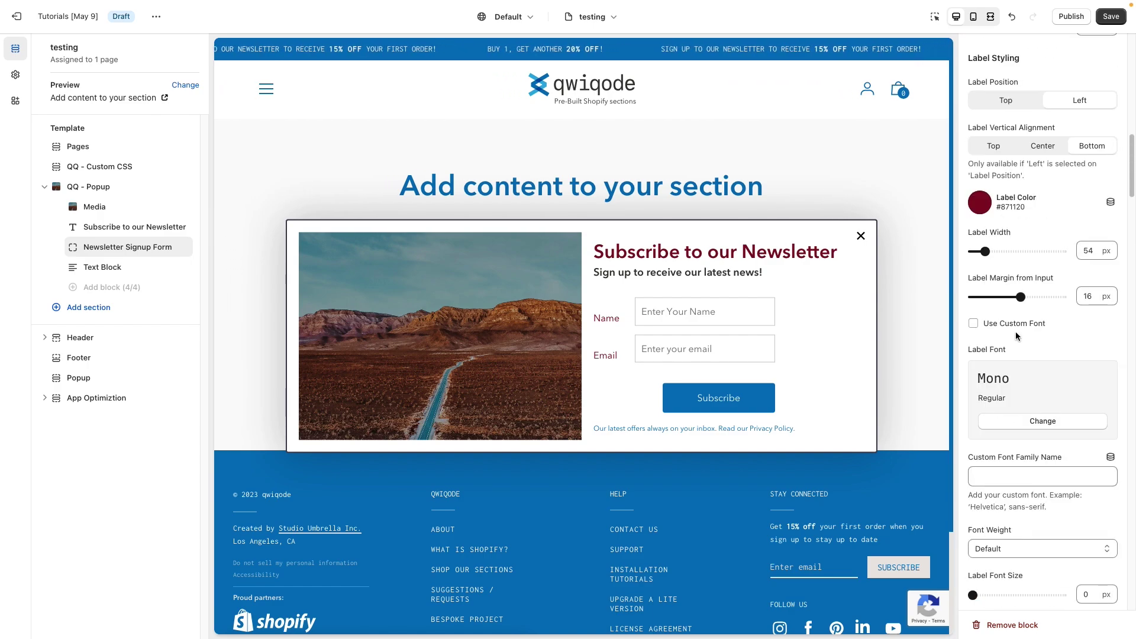
scroll(1015, 331, "up", 10)
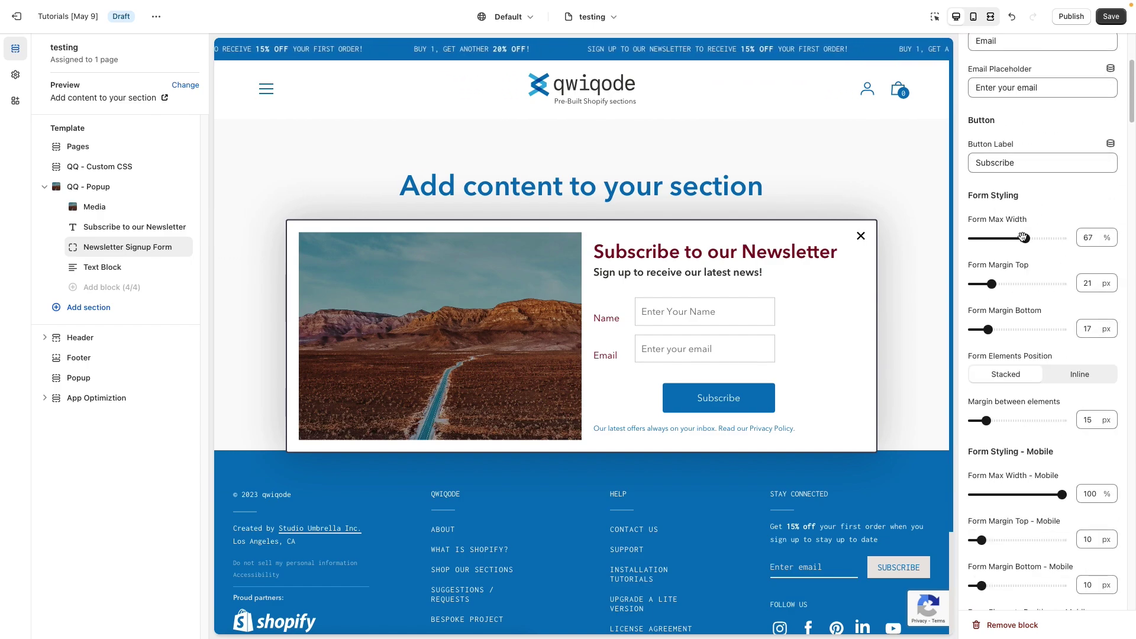
left_click_drag(1032, 237, 1064, 238)
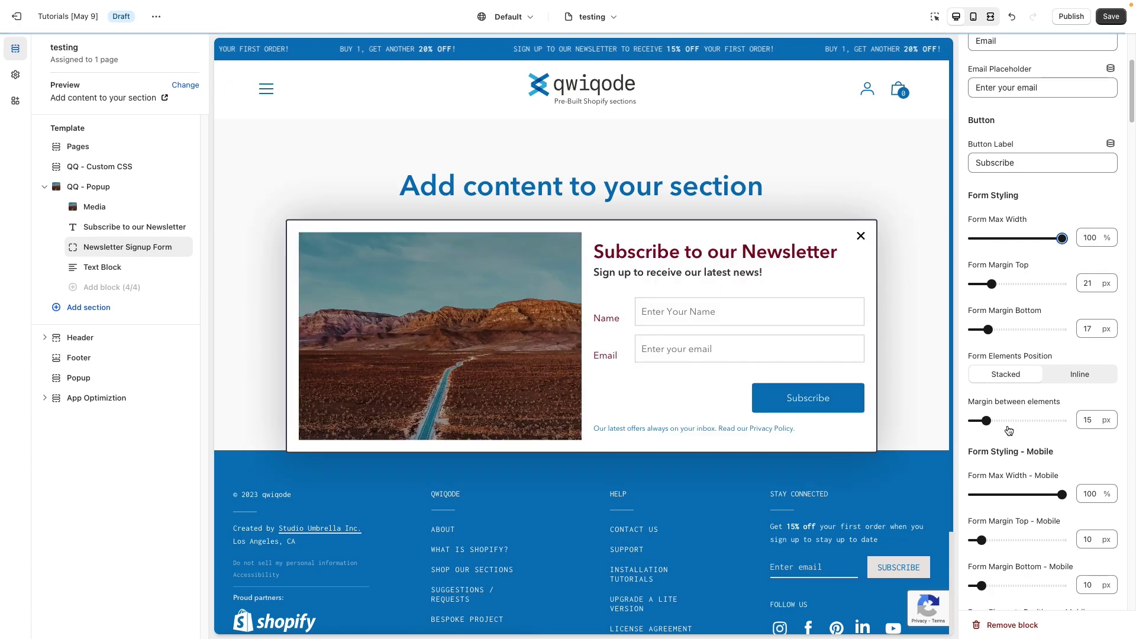
scroll(1006, 467, "down", 7)
scroll(1007, 472, "down", 12)
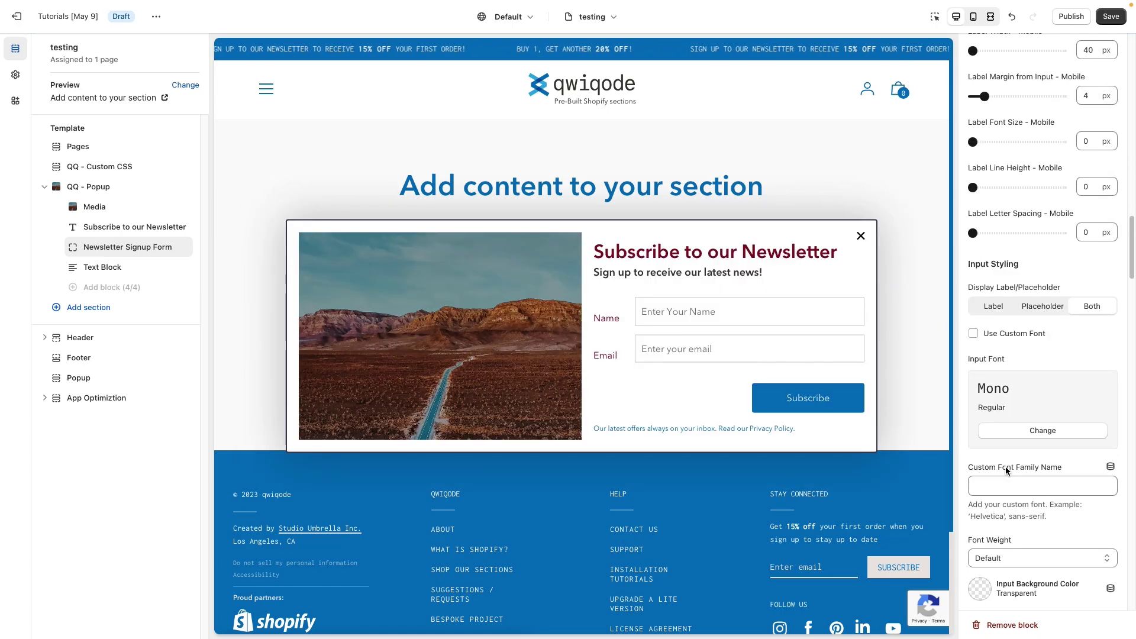
Toggle the Subscribe button's full-width option on and off, try Left alignment, and set the button alignment to Center
scroll(1006, 471, "down", 9)
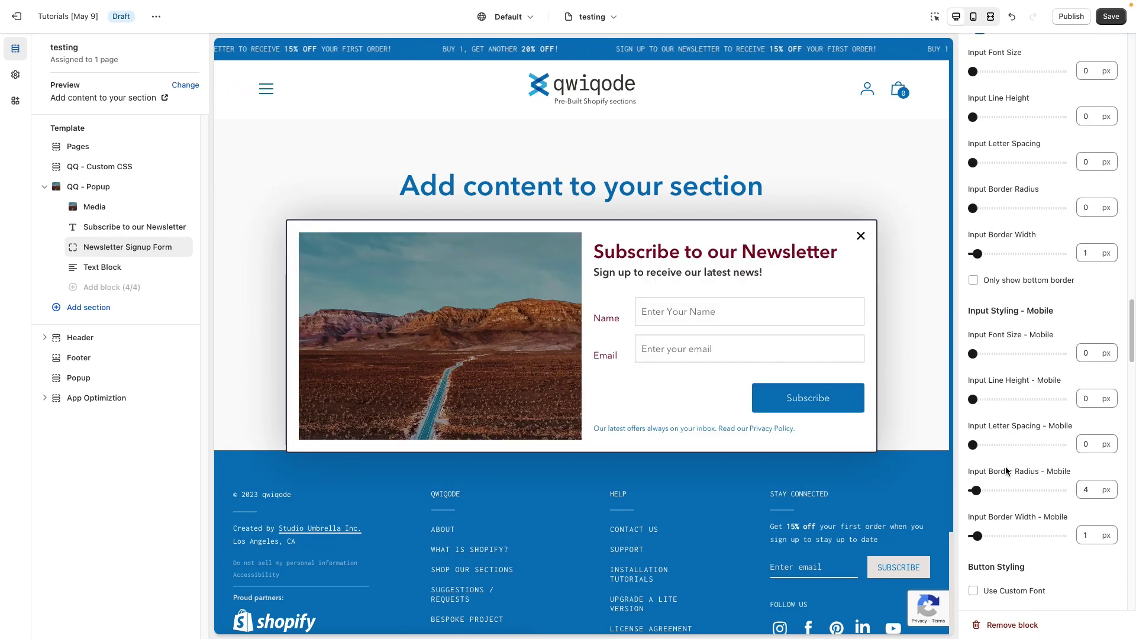
scroll(1006, 470, "down", 10)
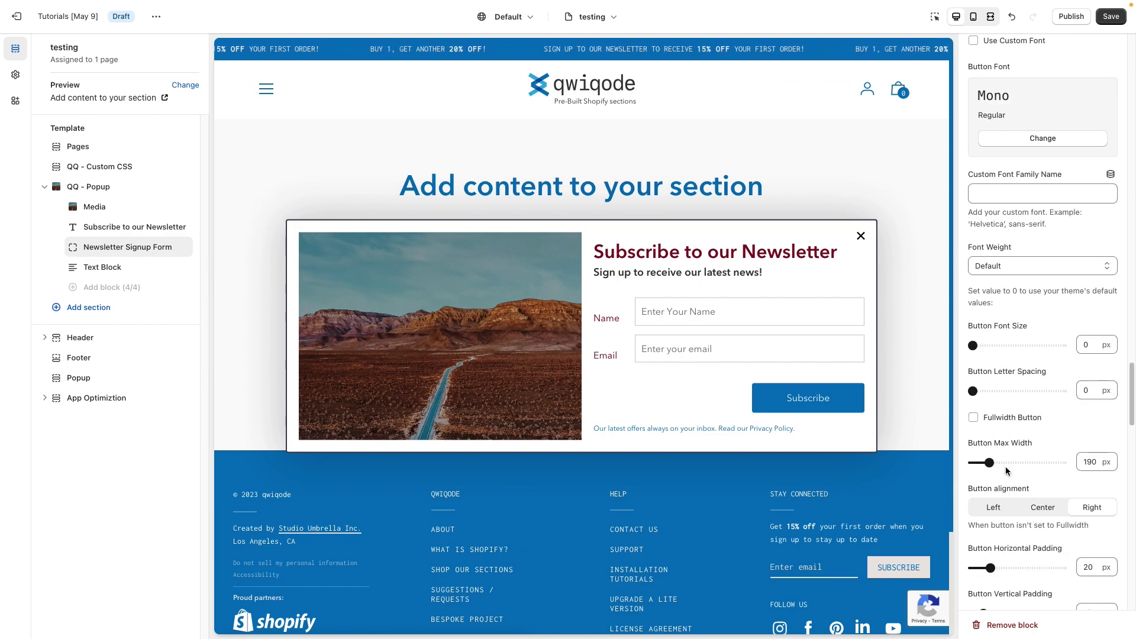
left_click(1021, 375)
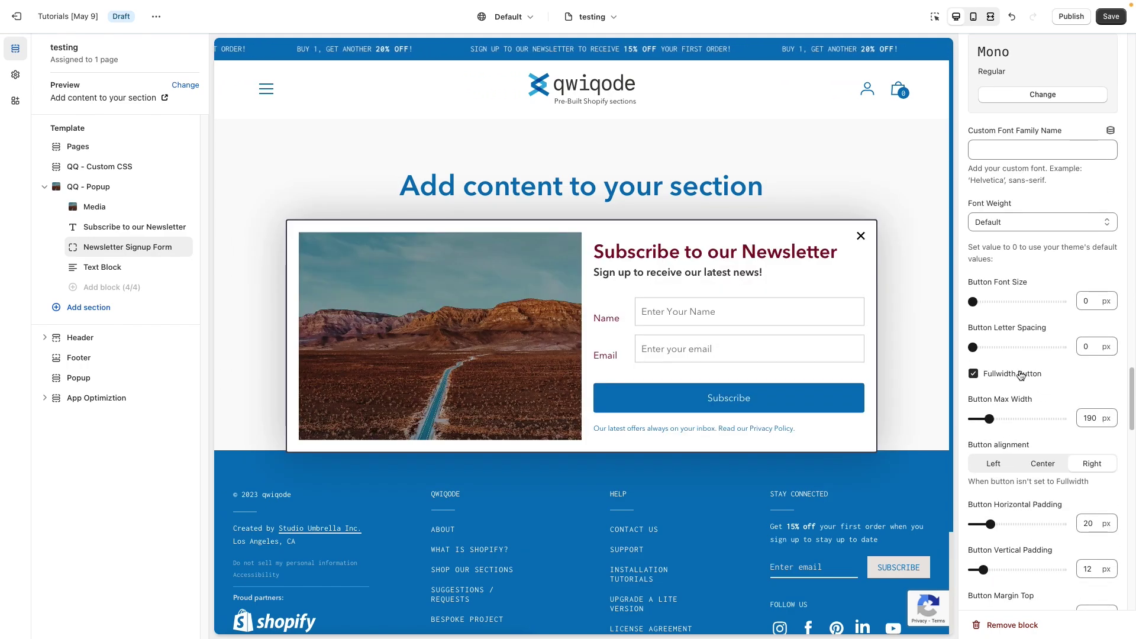
left_click(1022, 377)
left_click(1041, 463)
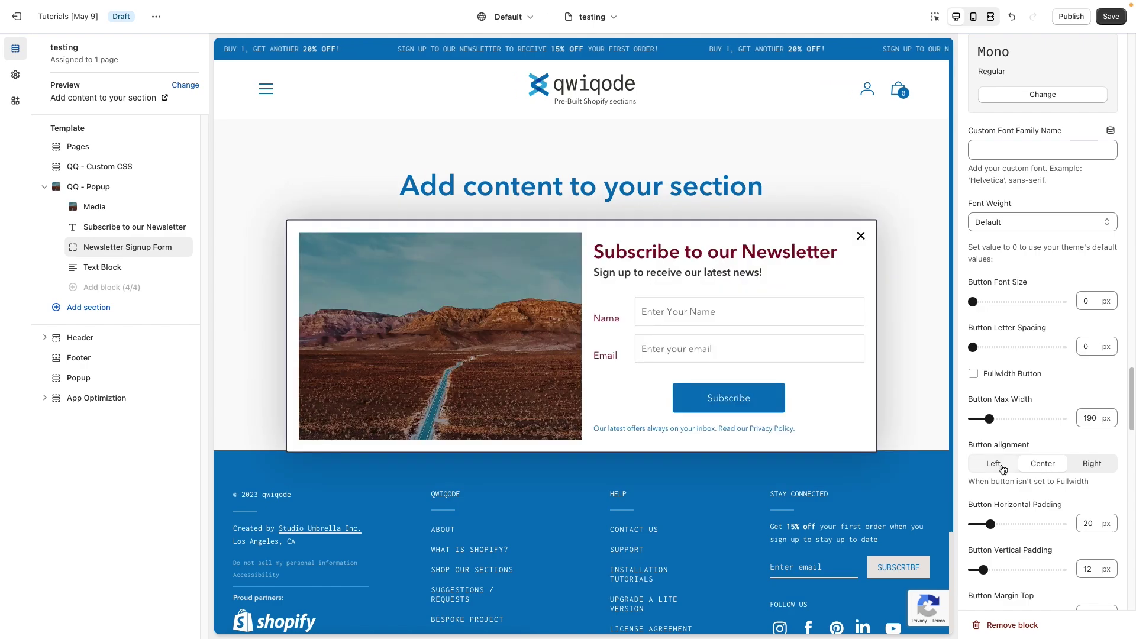
left_click(985, 465)
left_click(1041, 463)
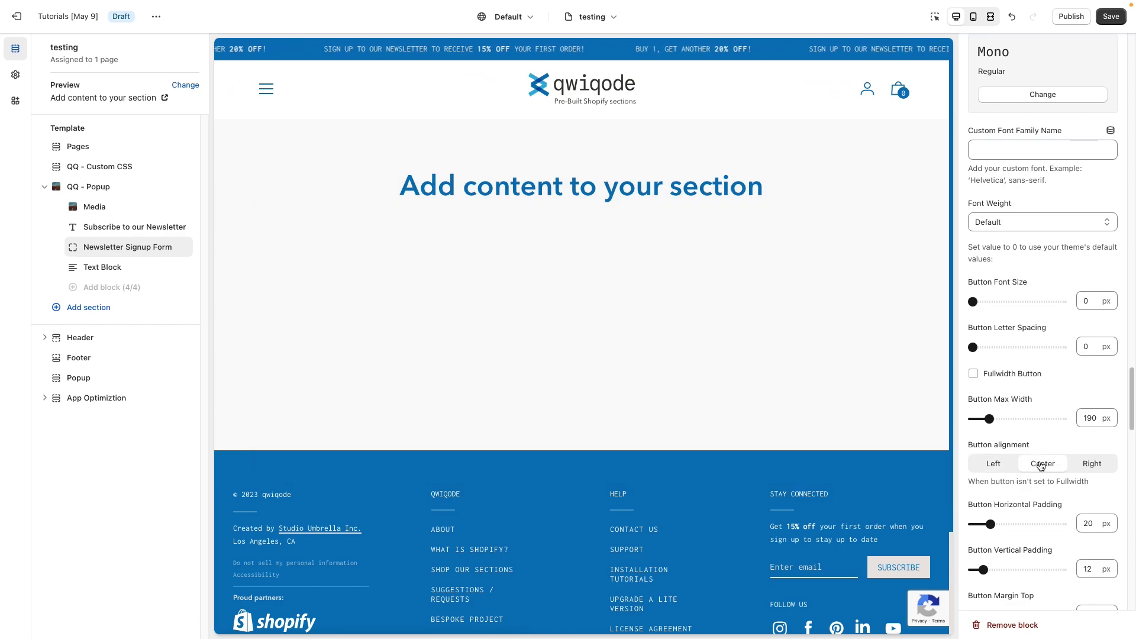
Try 57 px horizontal padding with a 60 px max width on the button, and settle on 18 px padding and 300 px max width
scroll(1021, 475, "down", 3)
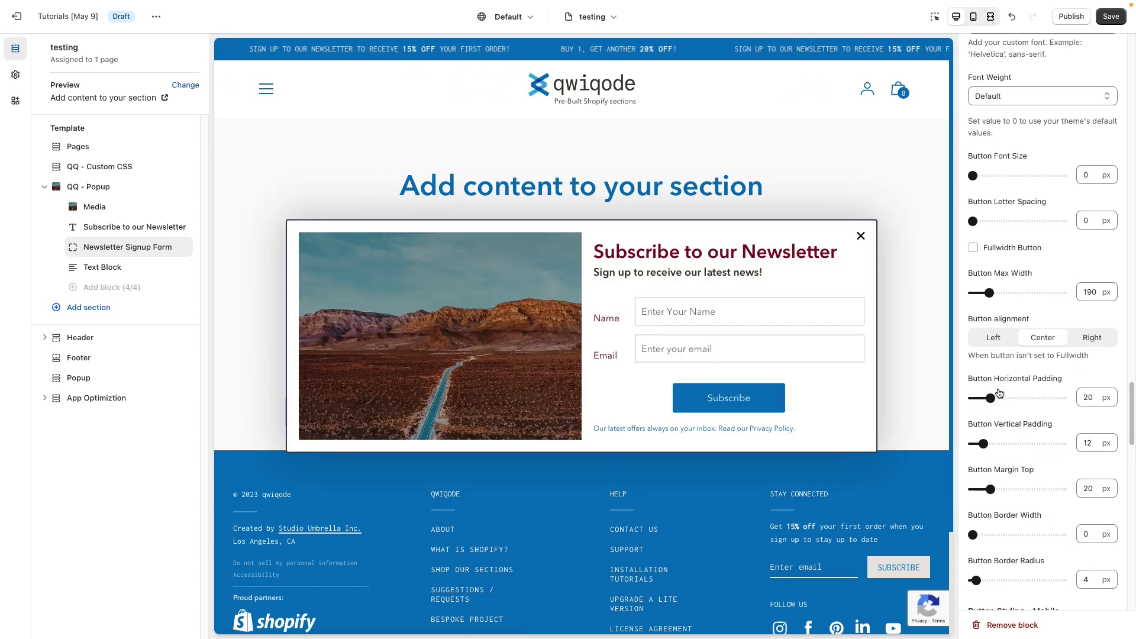
left_click_drag(1009, 401, 1023, 398)
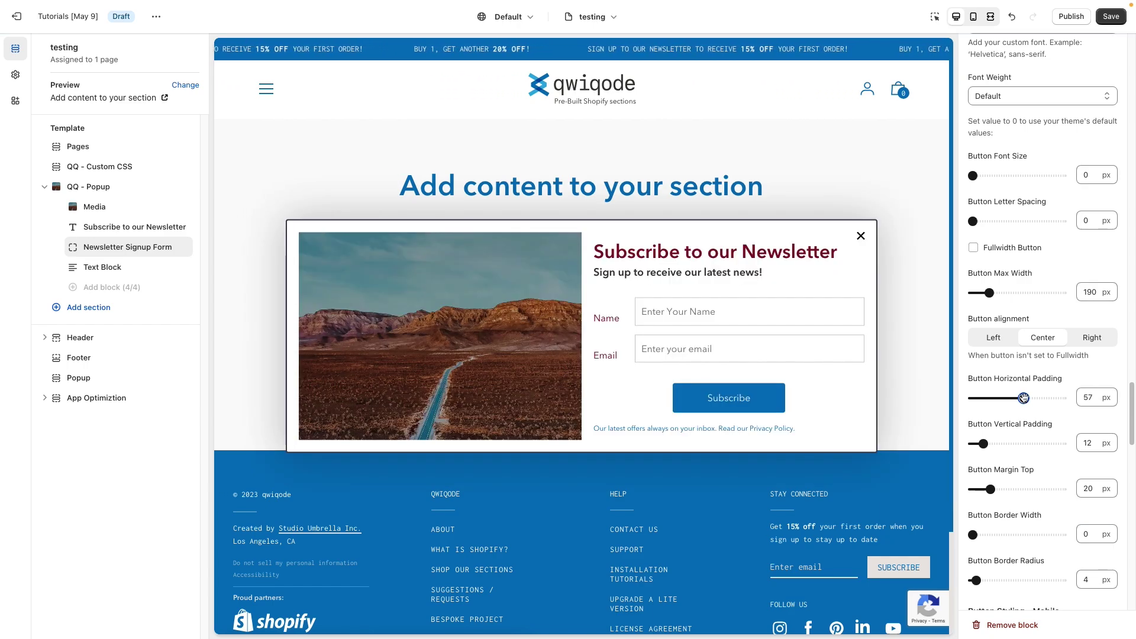
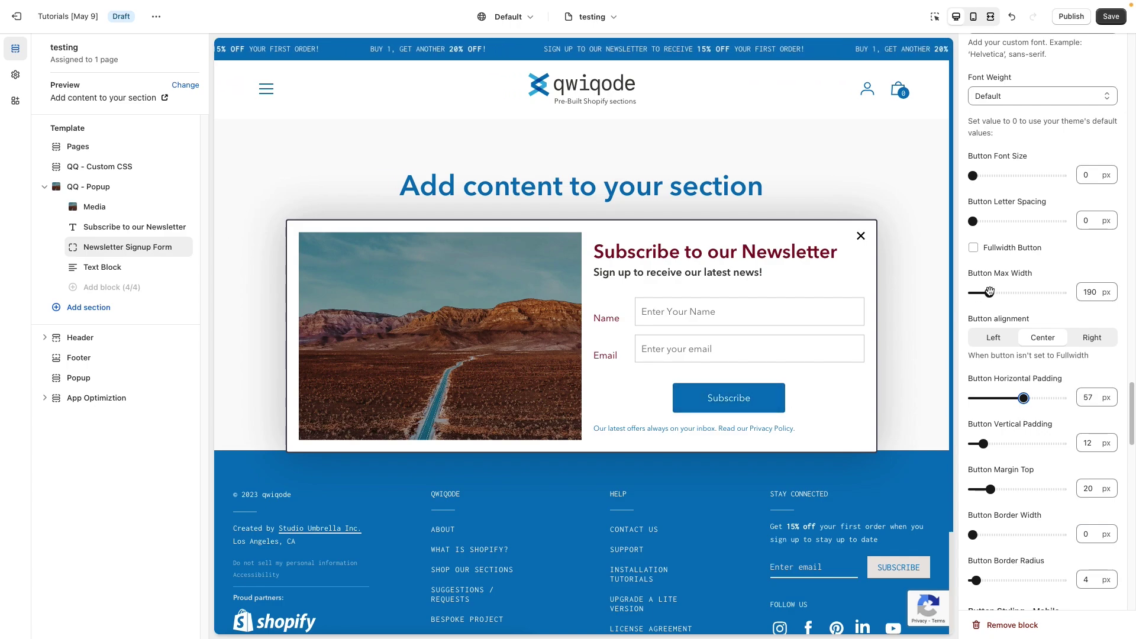
left_click_drag(989, 291, 973, 293)
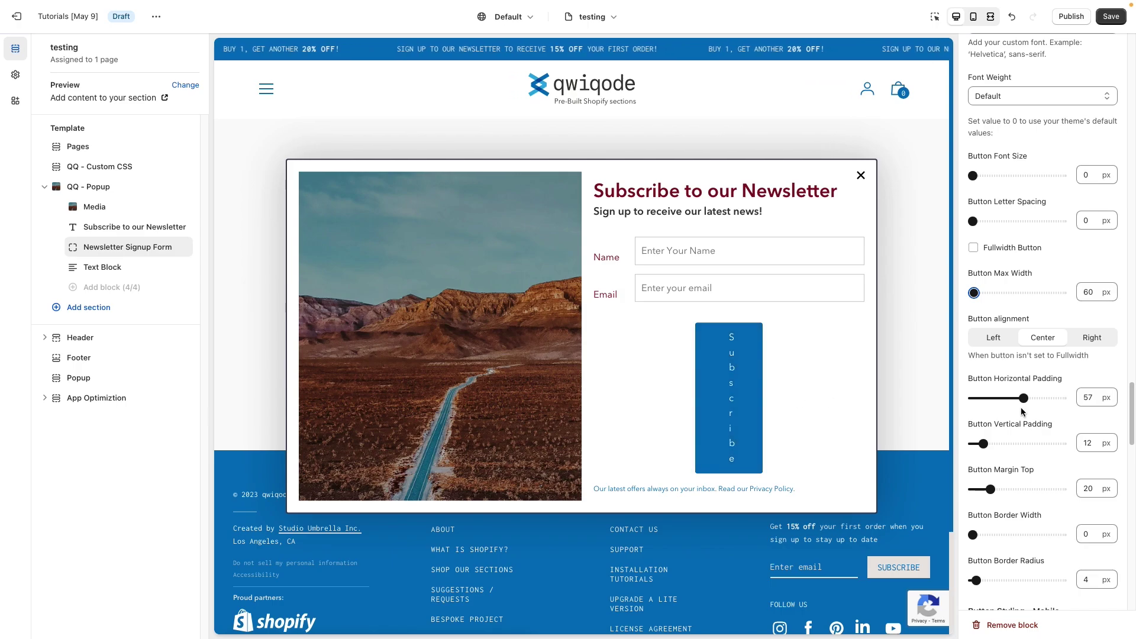
left_click_drag(1023, 395, 988, 398)
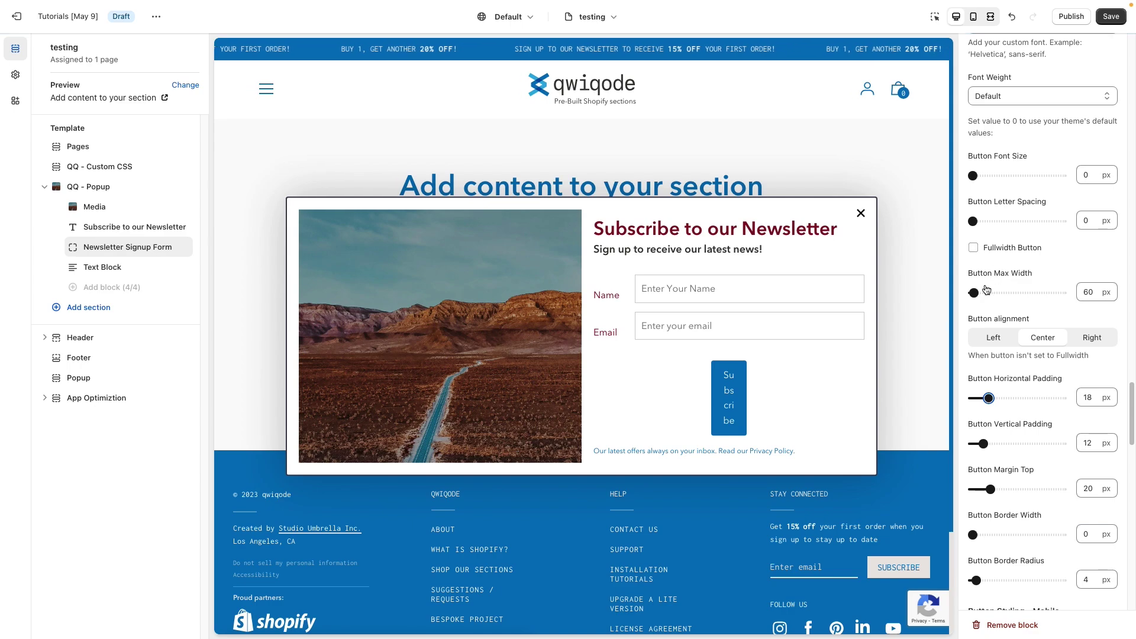
left_click_drag(973, 292, 1001, 293)
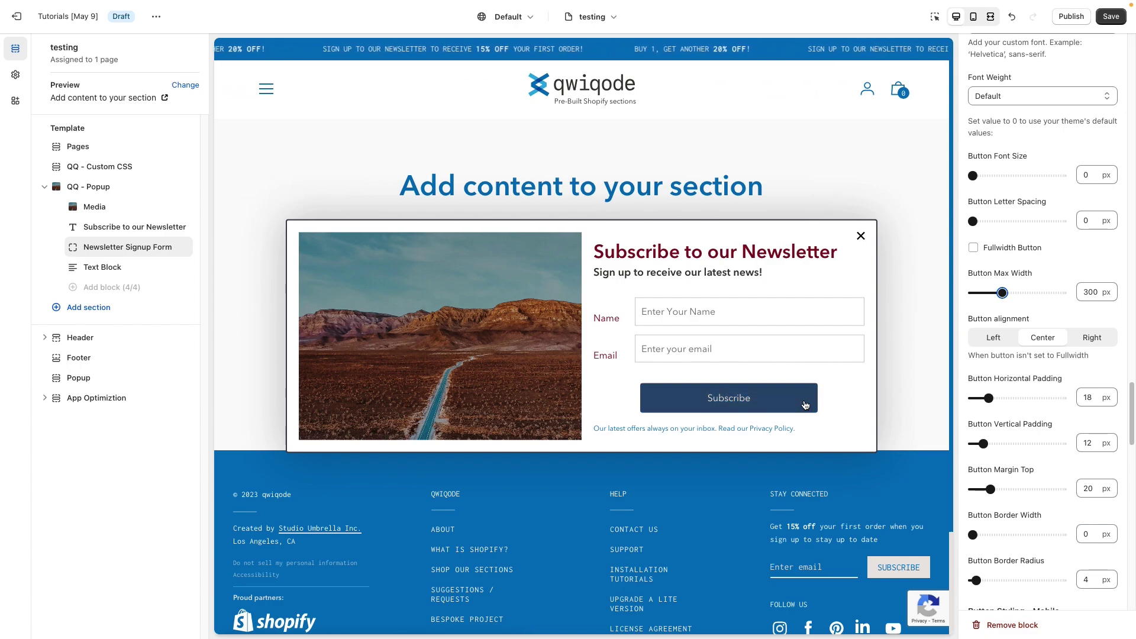
Set the Subscribe button's vertical padding to 16 px and its top margin to 17 px
scroll(1006, 440, "down", 2)
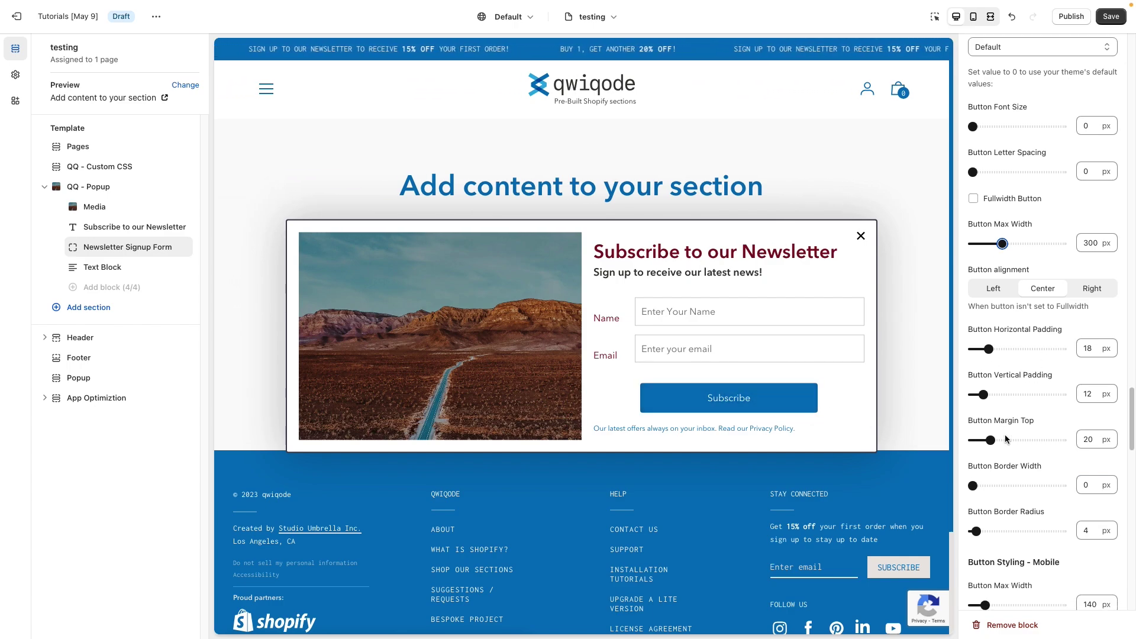
mouse_move(985, 371)
left_mouse_down()
mouse_move(999, 371)
mouse_move(986, 371)
left_mouse_up()
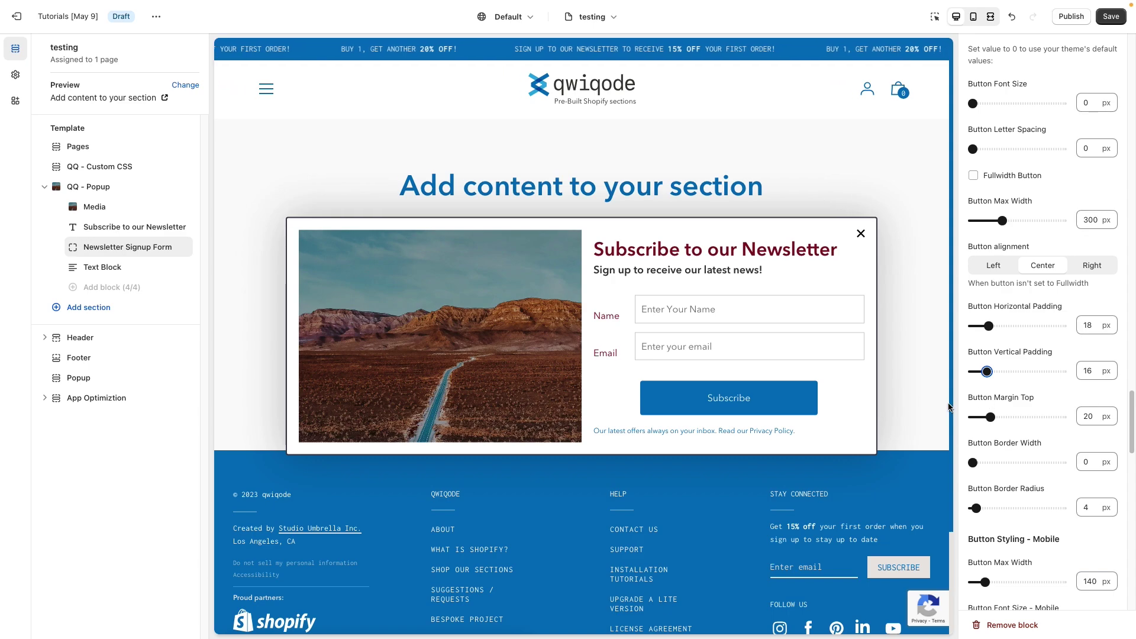
mouse_move(987, 417)
left_mouse_down()
mouse_move(1007, 416)
mouse_move(987, 417)
left_mouse_up()
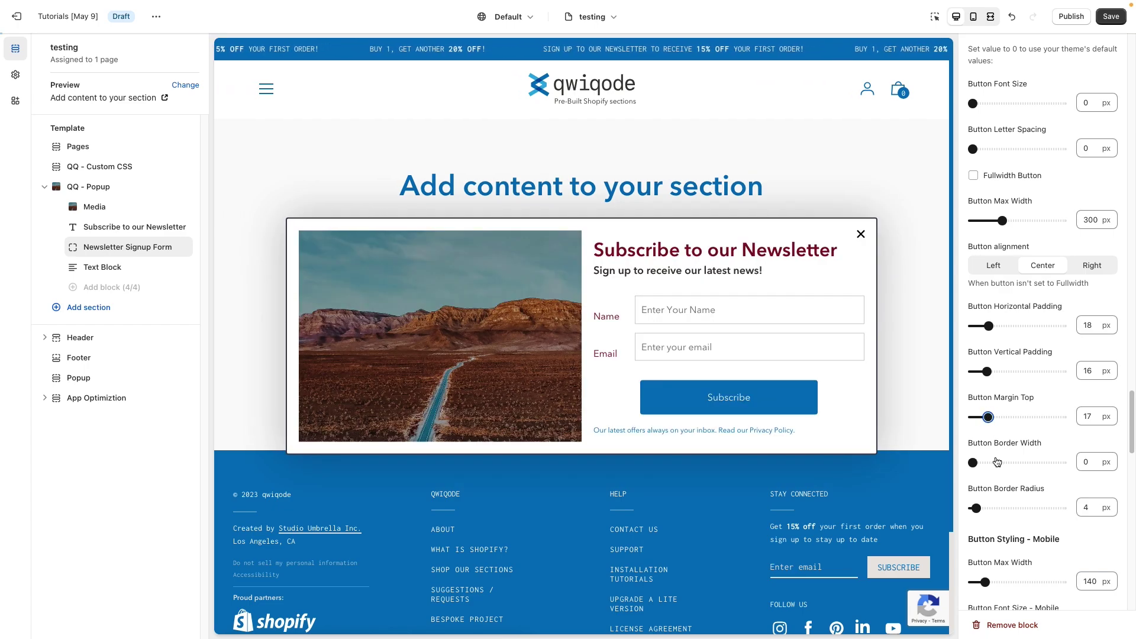
Give the Subscribe button a 4 px border width and a 31 px border radius in the desktop button styling
scroll(978, 450, "down", 1)
scroll(1036, 443, "down", 1)
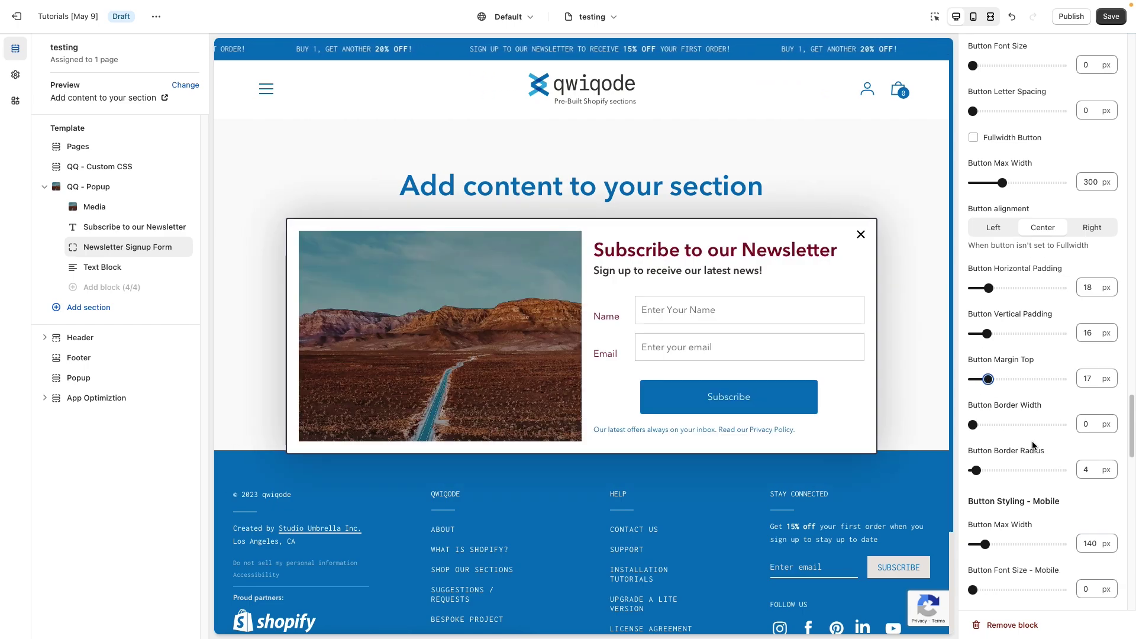
left_click(985, 426)
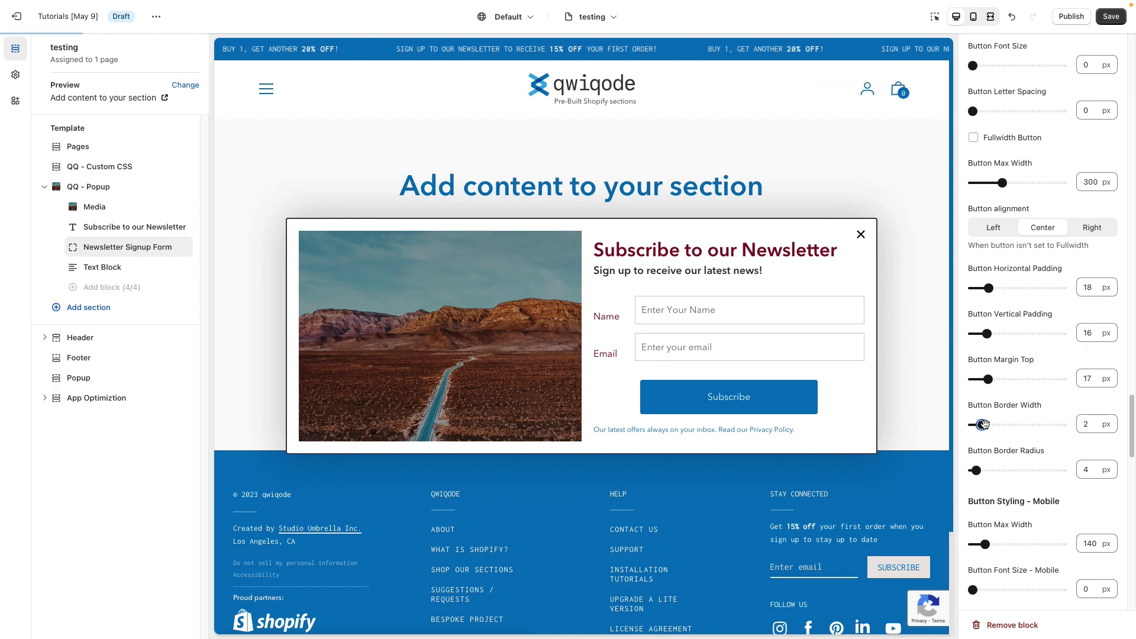
left_click_drag(986, 425, 990, 424)
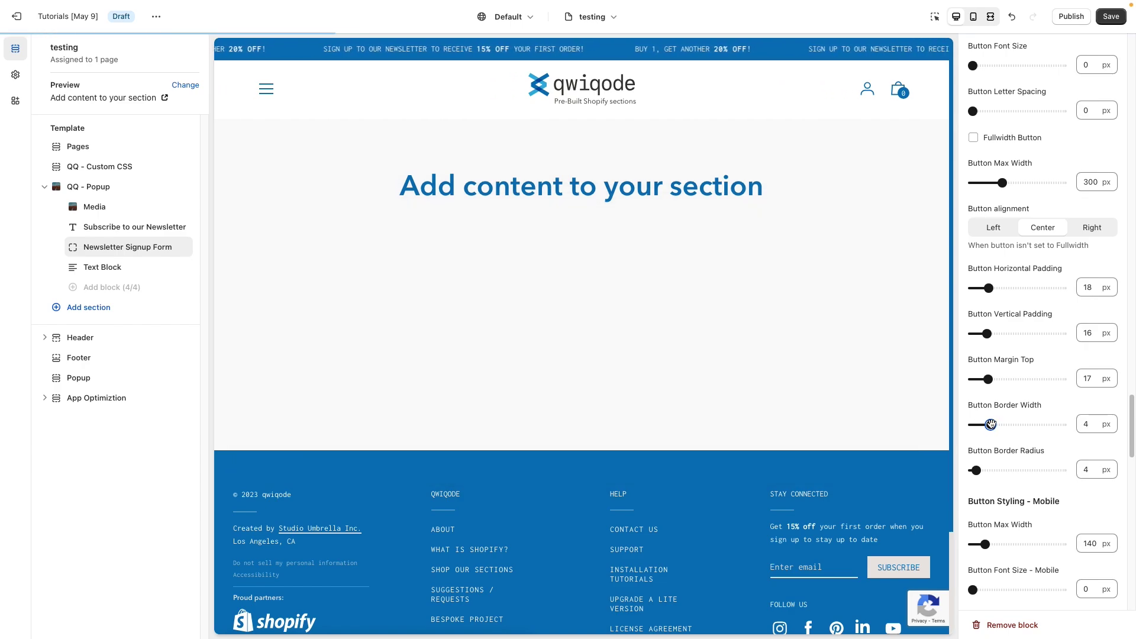
scroll(1007, 449, "down", 1)
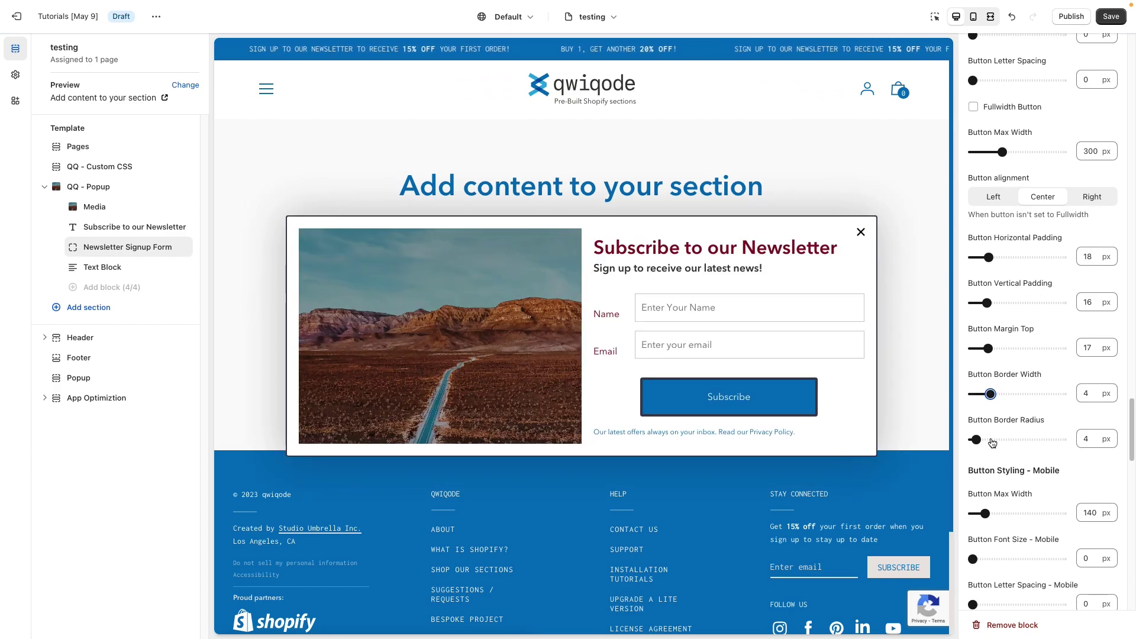
left_click(991, 439)
left_click_drag(991, 439, 999, 439)
Set the button background color and button border color to the dark red #871120
scroll(1002, 461, "down", 5)
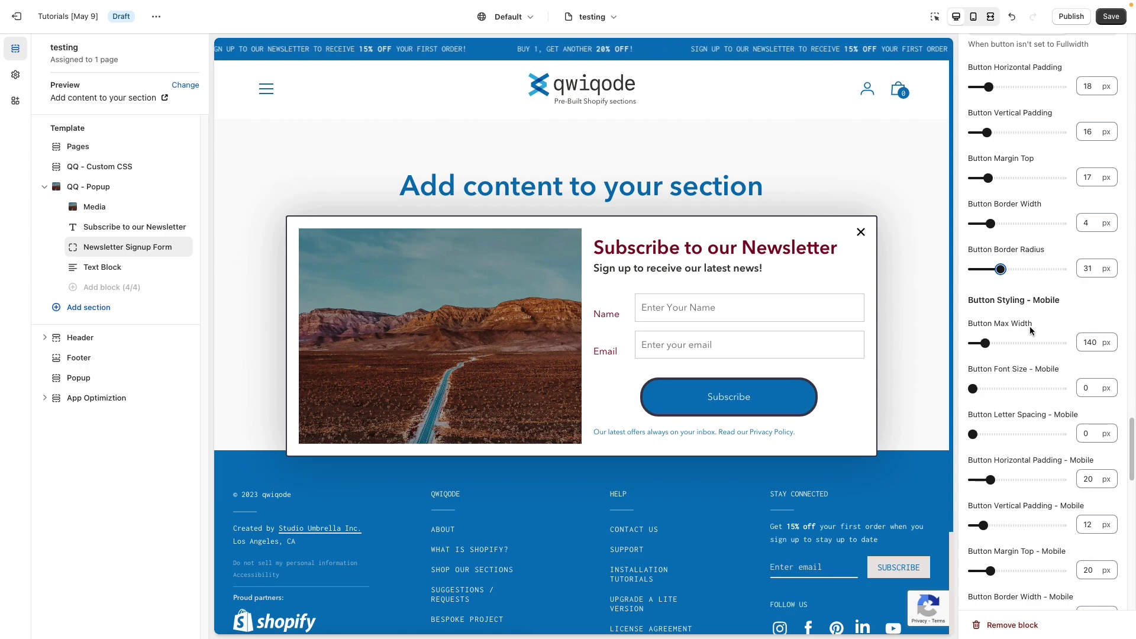
scroll(1017, 497, "down", 3)
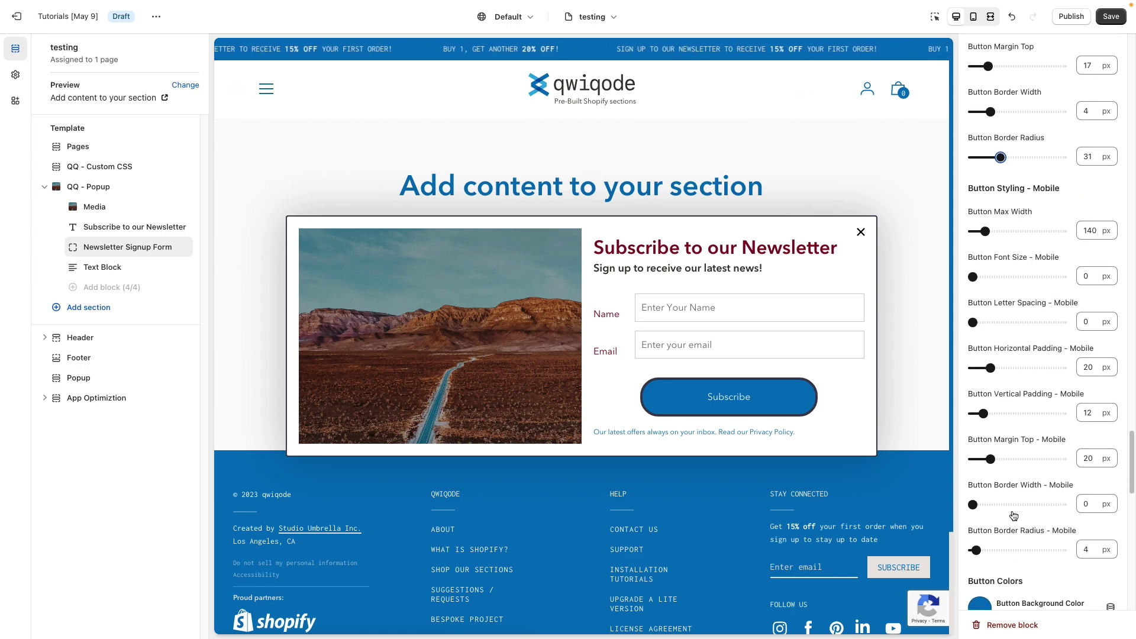
scroll(1013, 515, "down", 7)
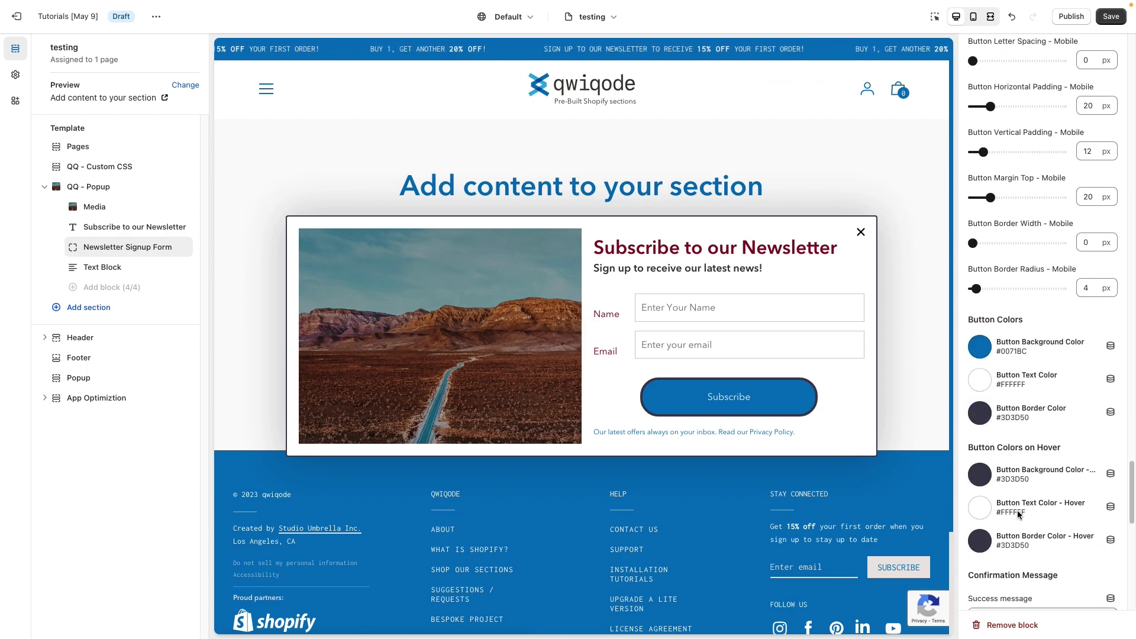
scroll(1017, 514, "down", 1)
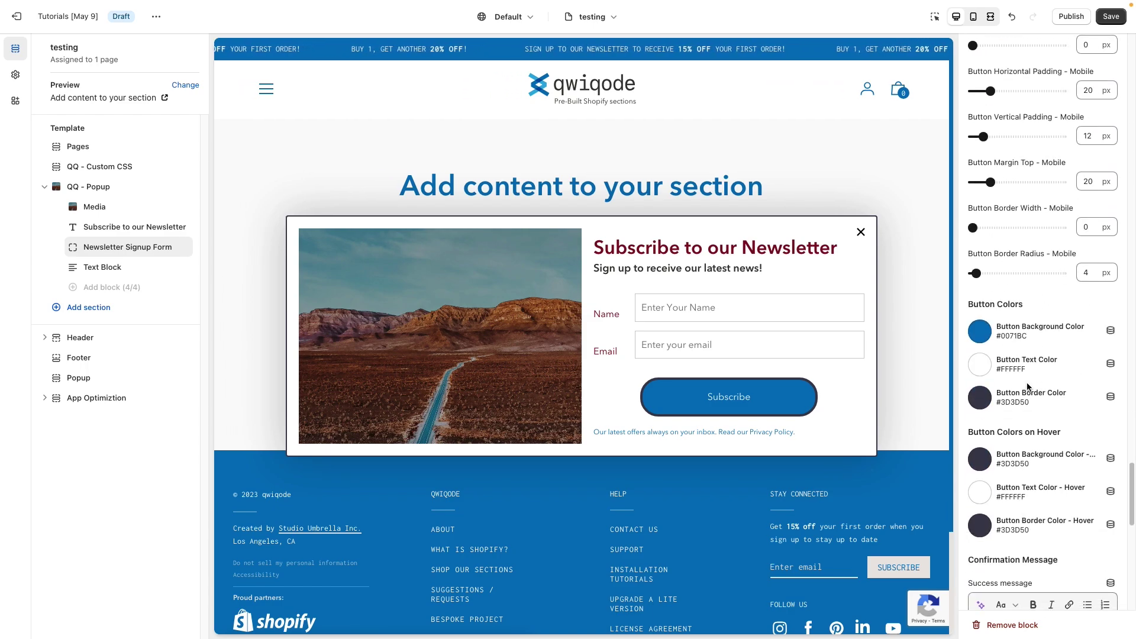
left_click(981, 334)
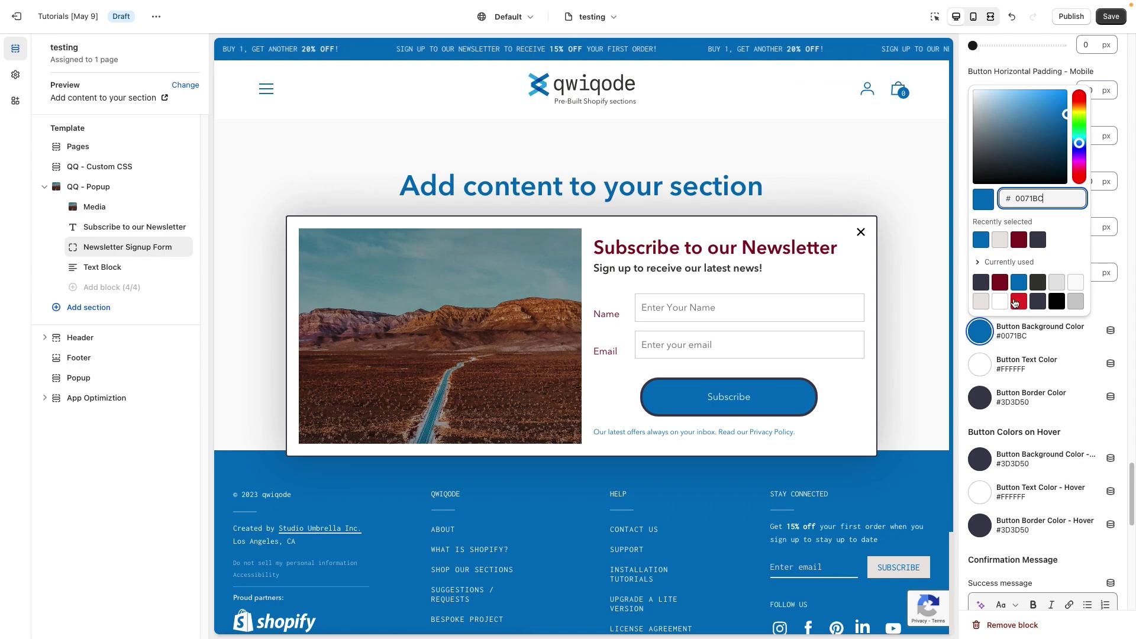
left_click(1000, 283)
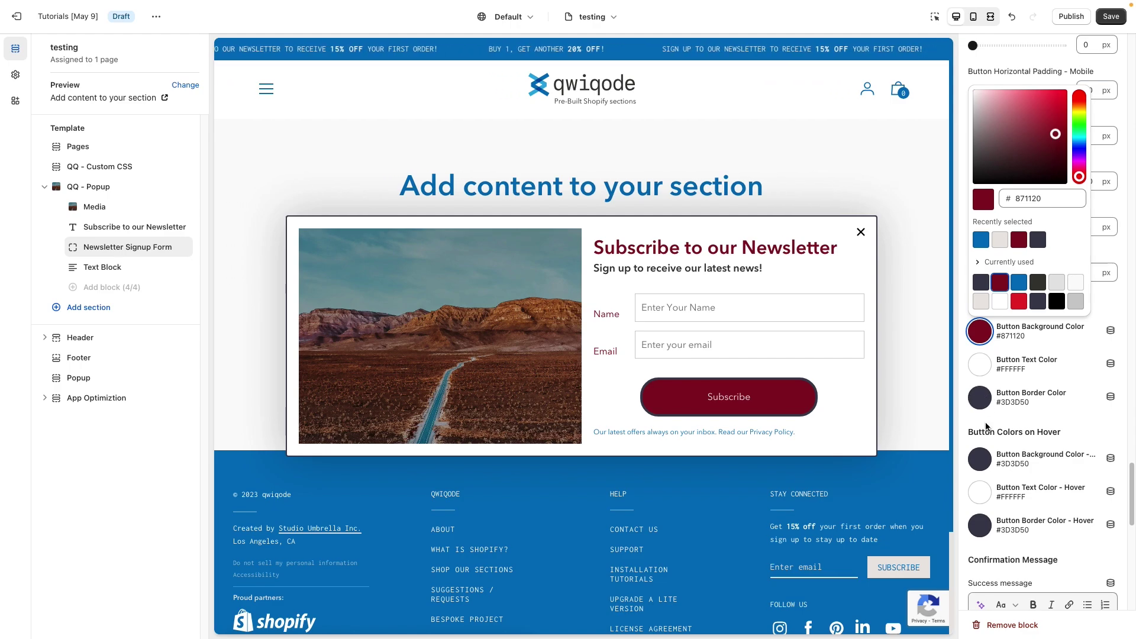
left_click(985, 425)
left_click(979, 397)
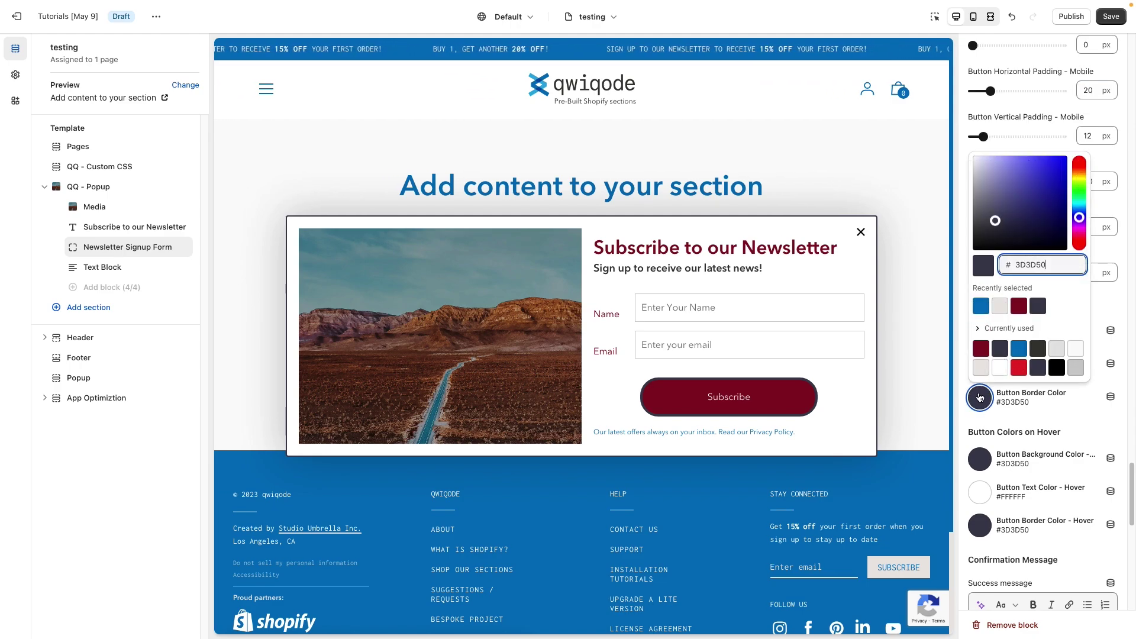
left_click(980, 349)
left_click(998, 428)
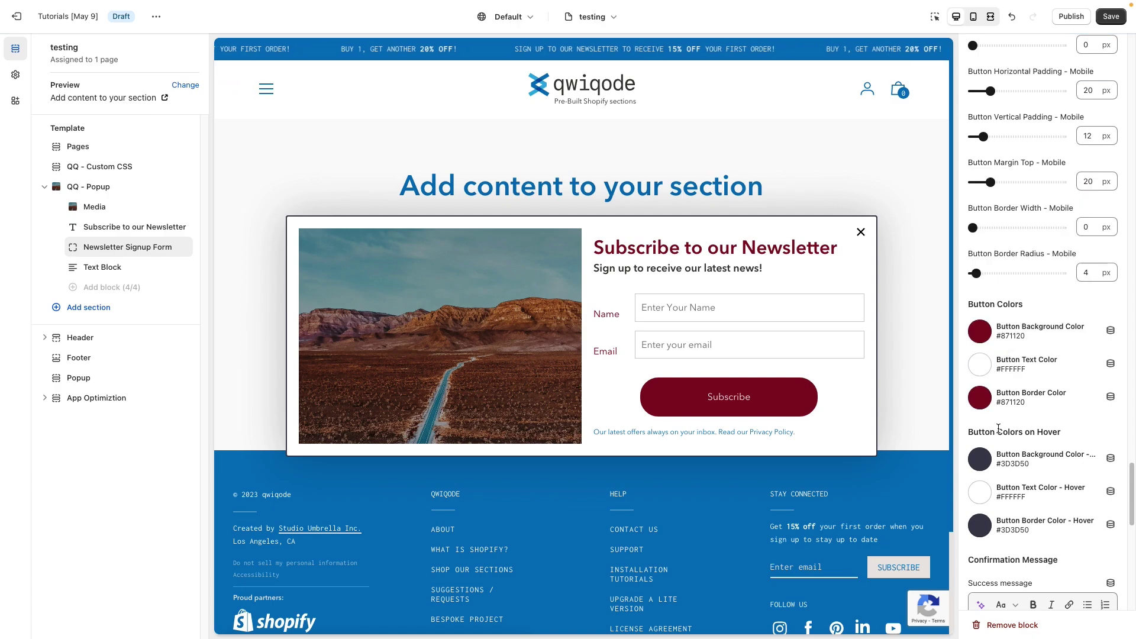
Set the button's hover colors to a #FFFFFF background with #871120 text and border
left_click(979, 460)
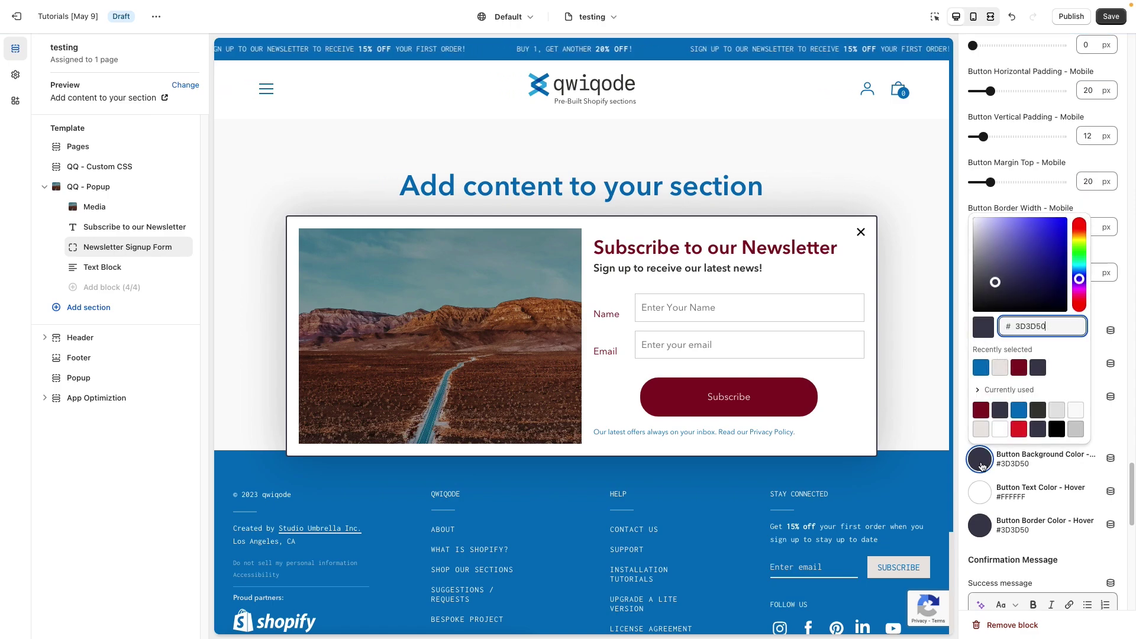
left_click(998, 431)
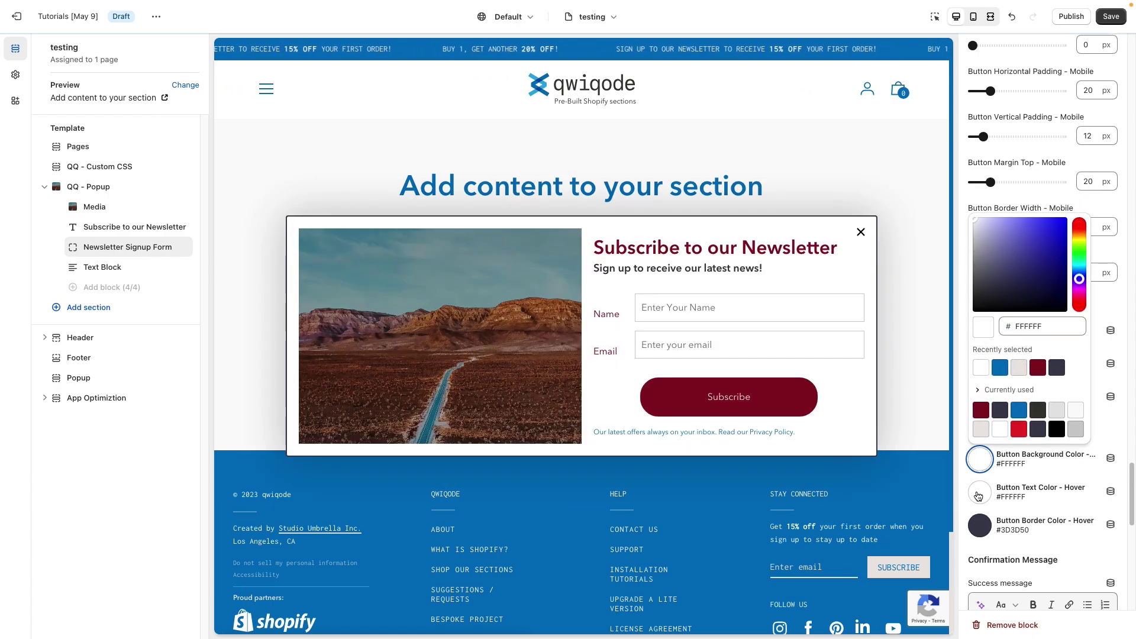
left_click(982, 521)
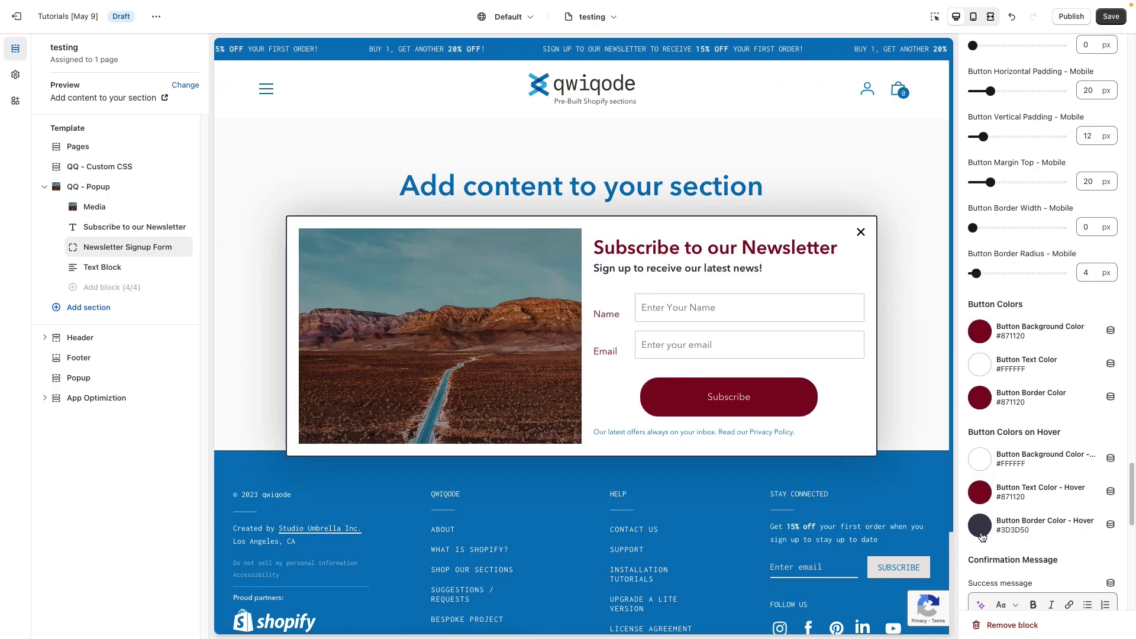
left_click(981, 476)
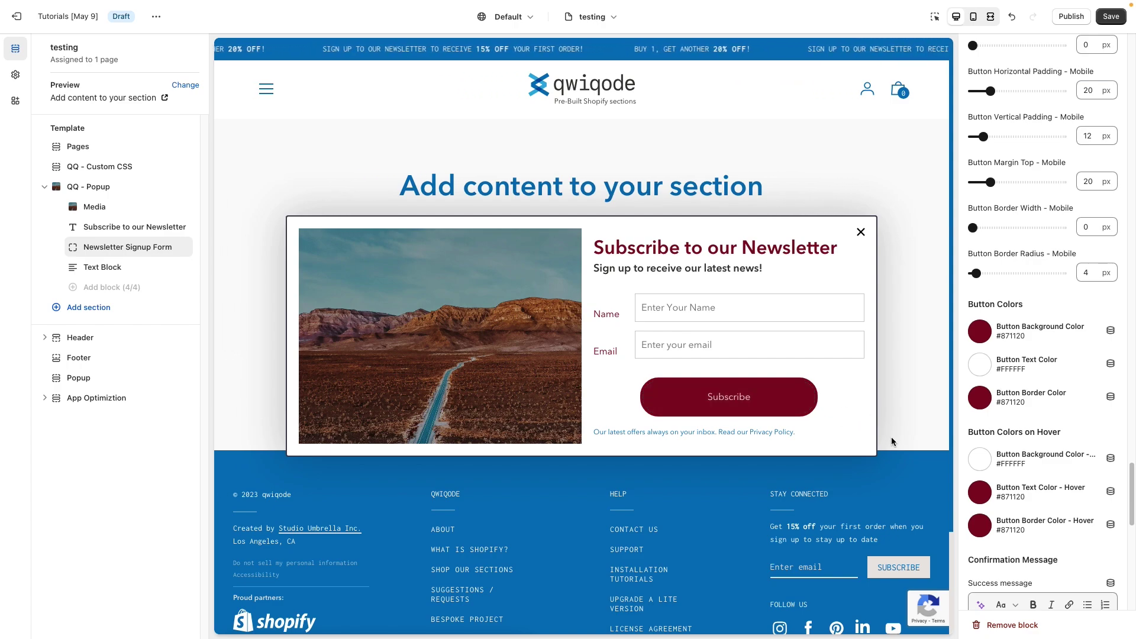
Turn on the confirmation message preview and select the success message text "Thanks for subscribing."
scroll(1020, 503, "down", 3)
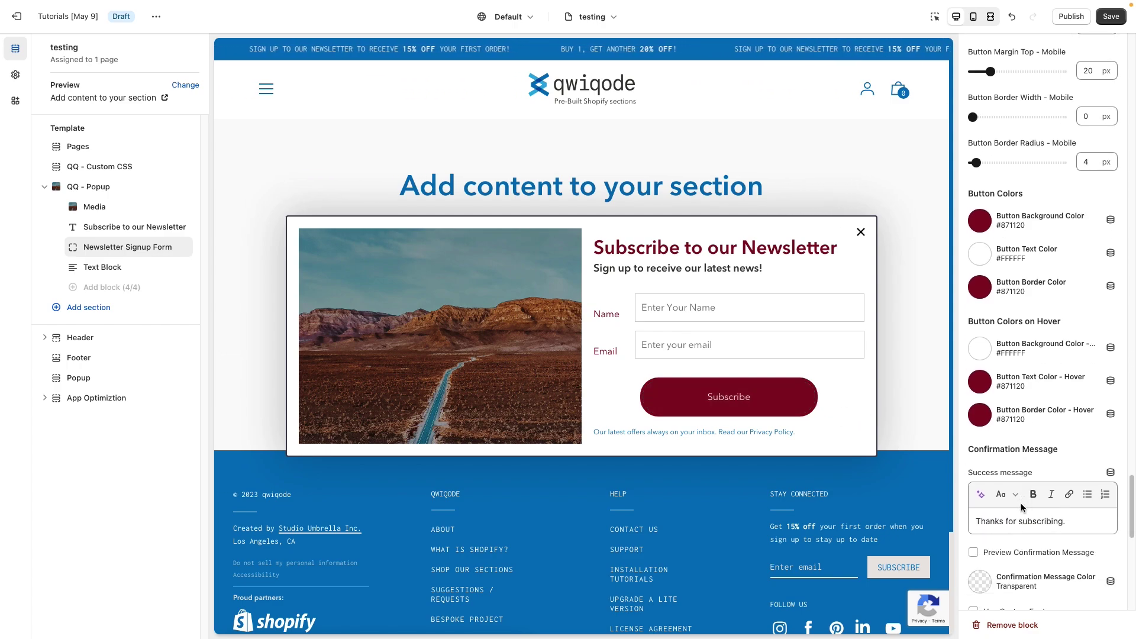
scroll(1021, 506, "down", 1)
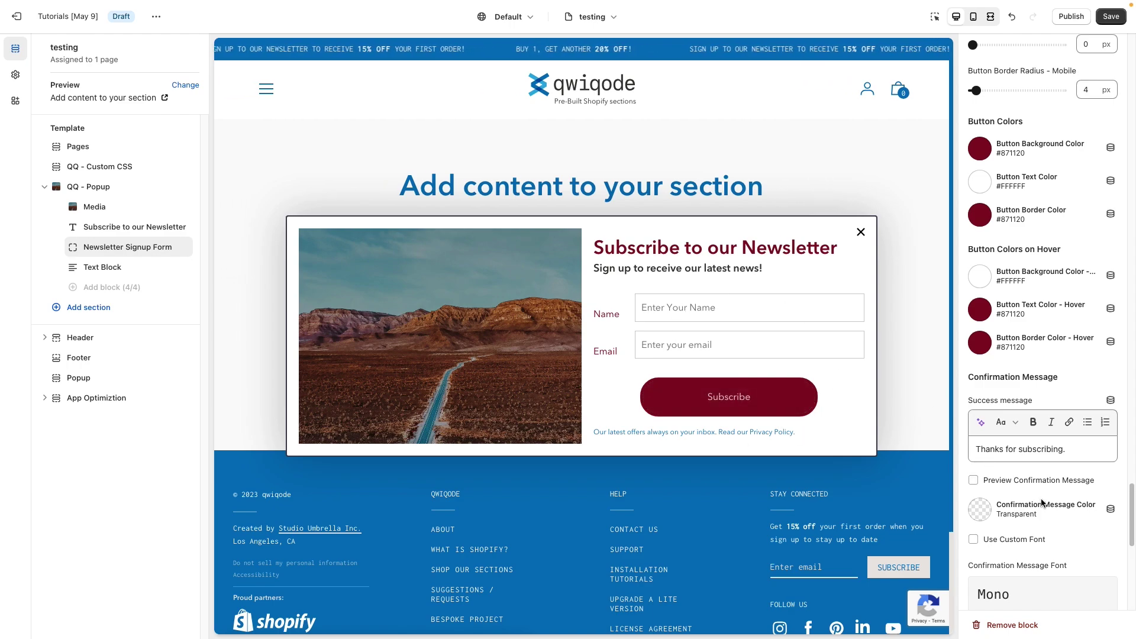
scroll(1035, 508, "down", 1)
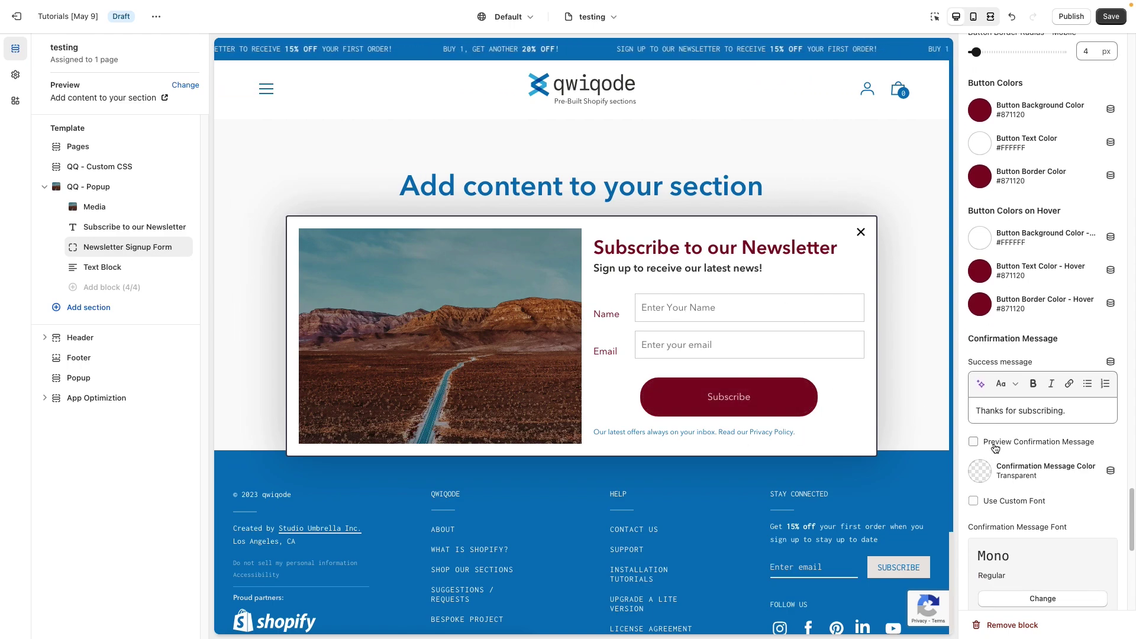
left_click(994, 445)
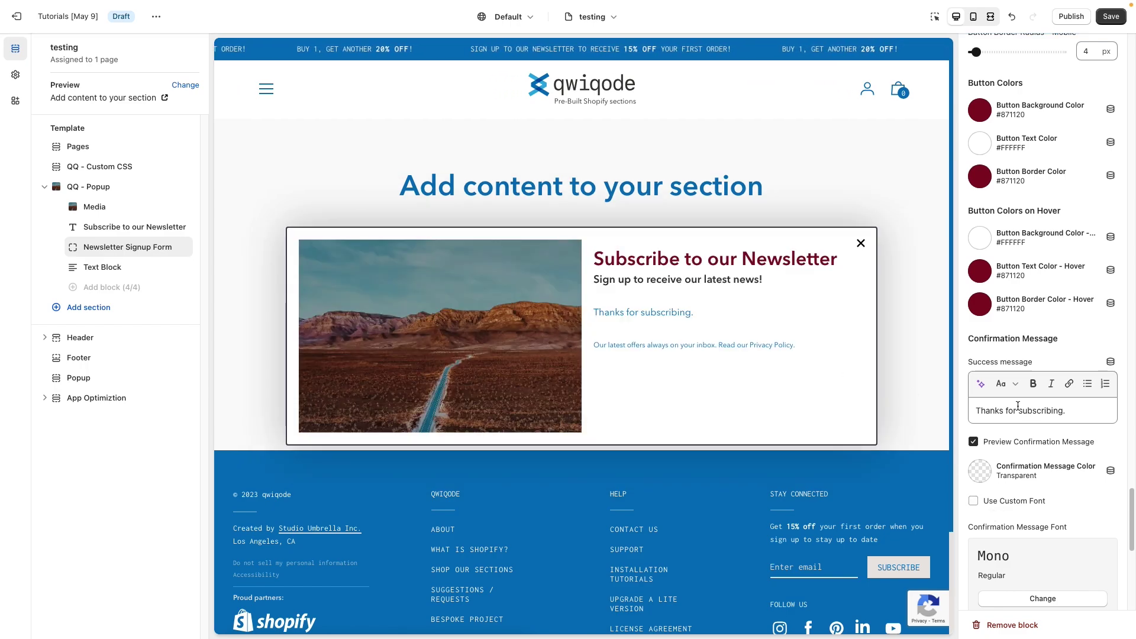
left_click_drag(1082, 413, 954, 415)
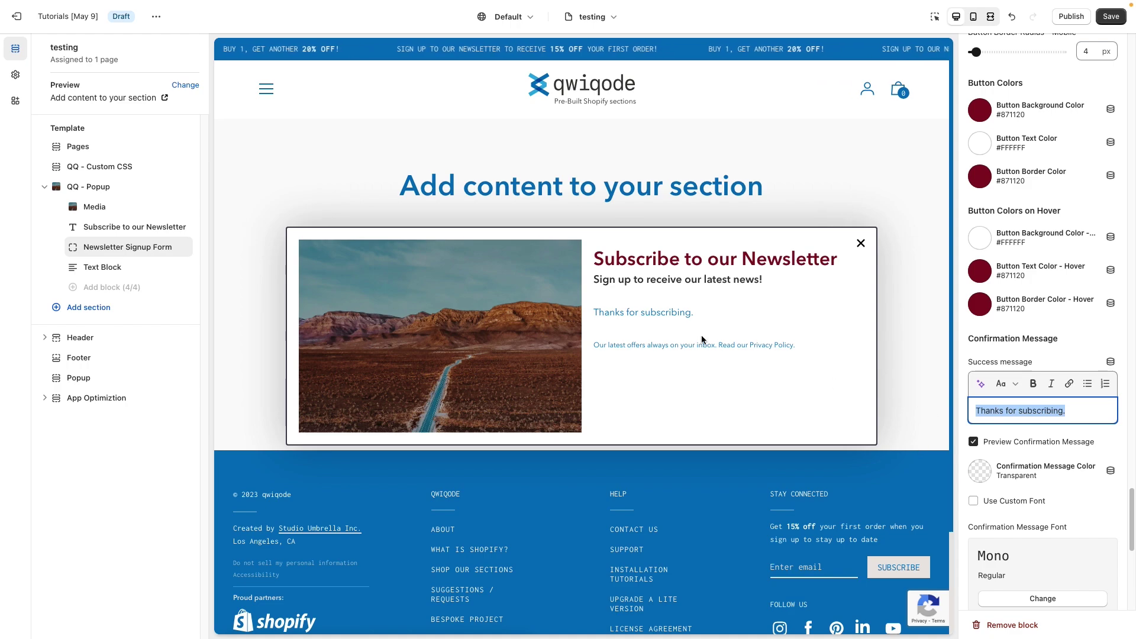
Review the confirmation message's font, size and mobile styling options, and turn off the confirmation message preview
left_click_drag(602, 311, 710, 319)
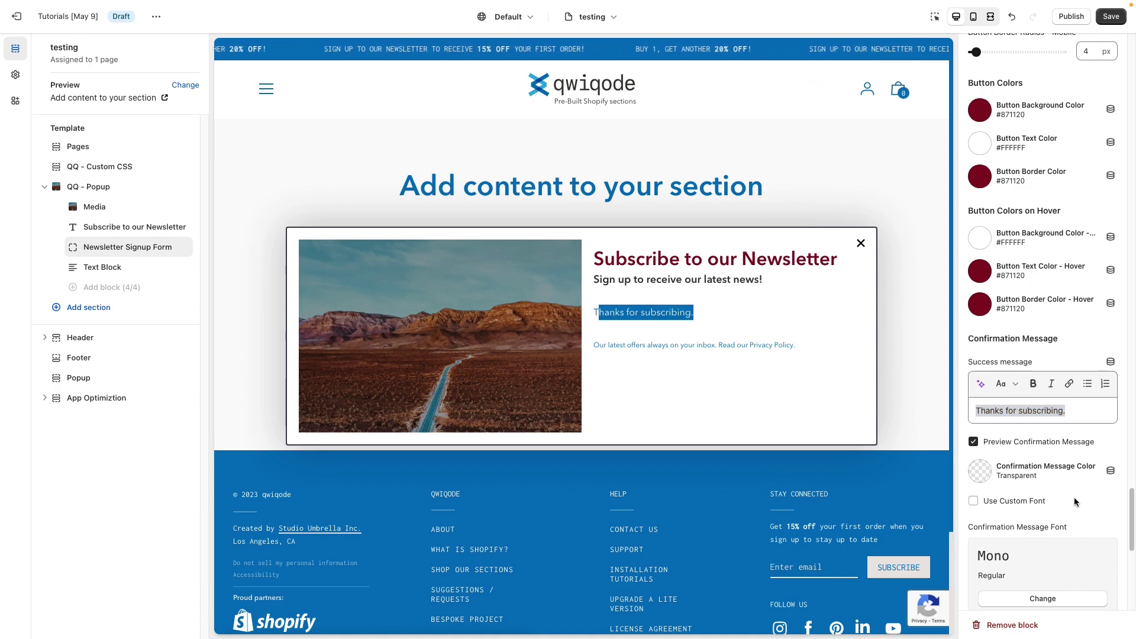
scroll(1065, 503, "down", 5)
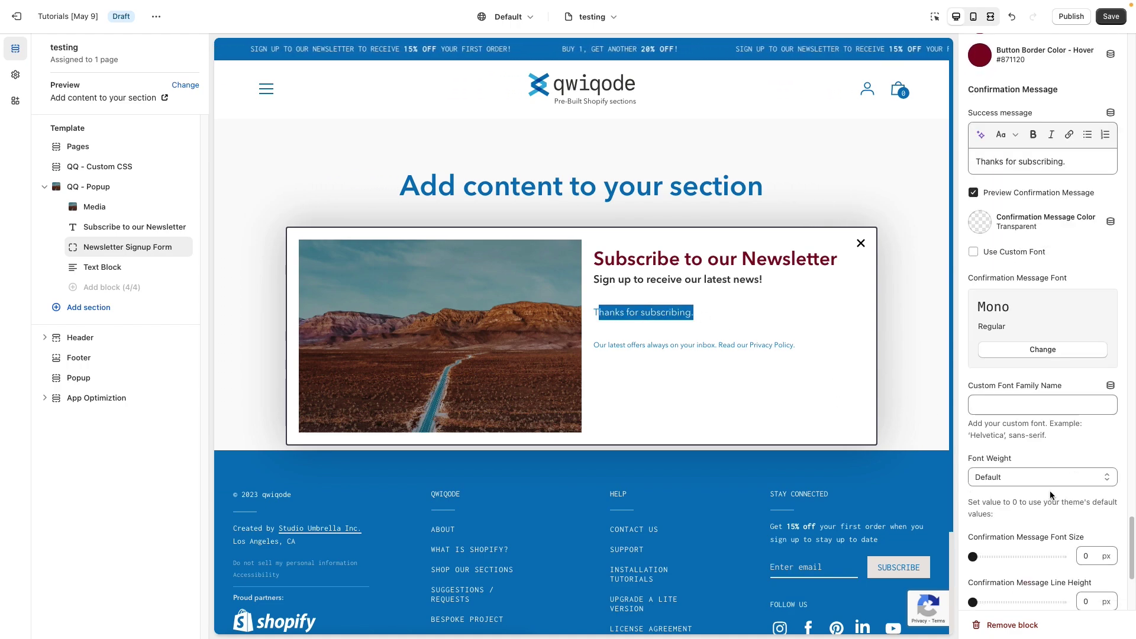
scroll(1041, 494, "down", 3)
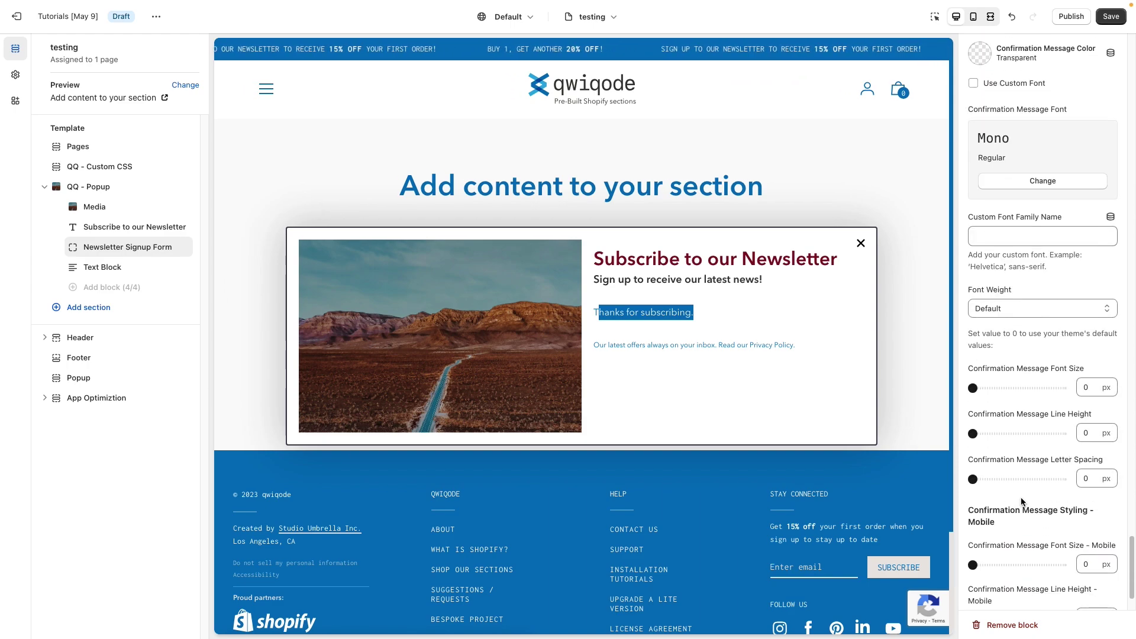
scroll(1041, 453, "down", 2)
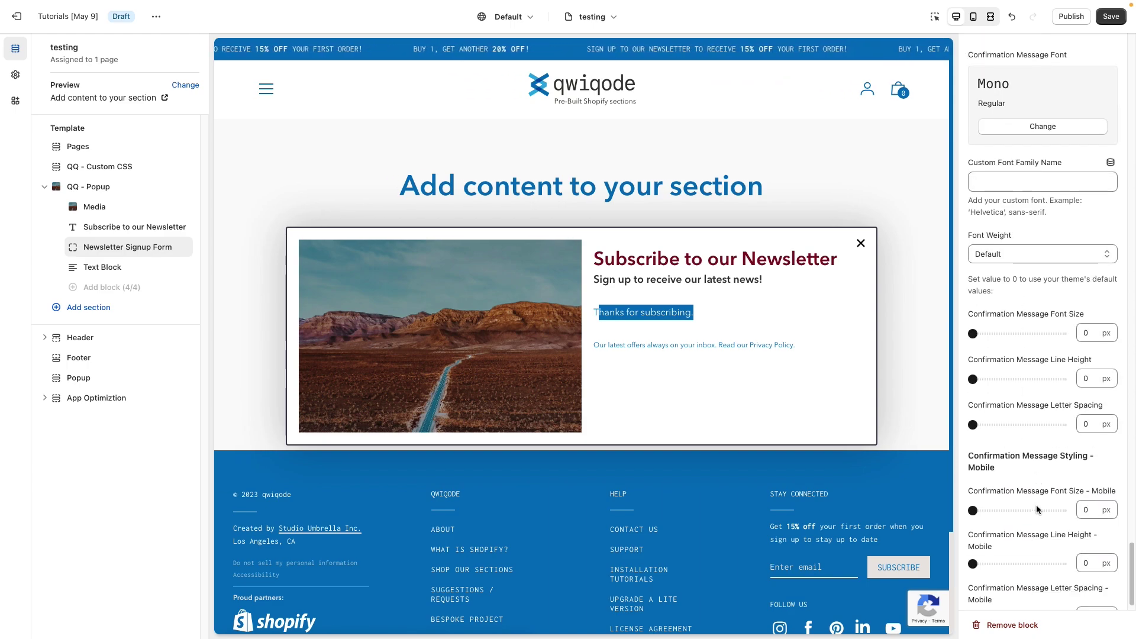
scroll(1034, 507, "up", 10)
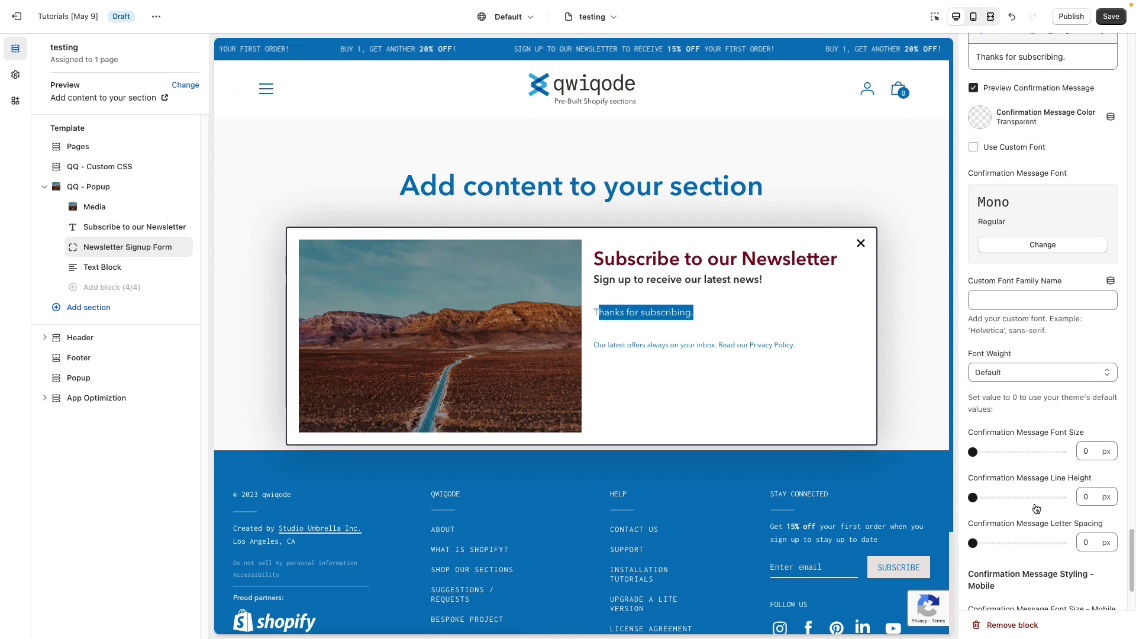
scroll(1034, 509, "down", 1)
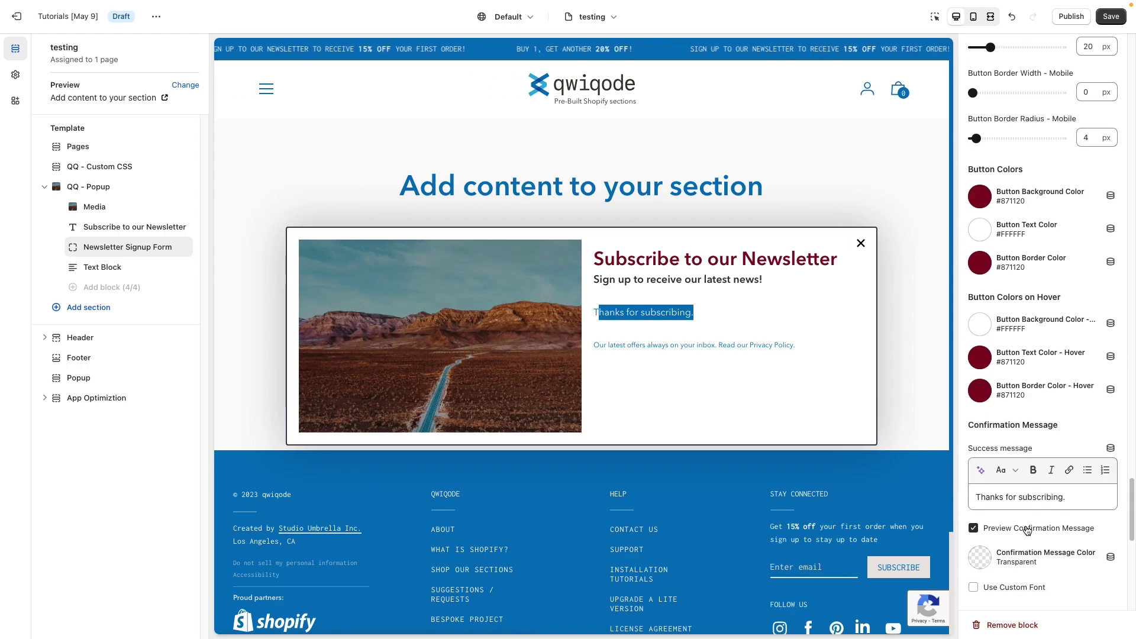
left_click(1027, 529)
scroll(1027, 455, "down", 10)
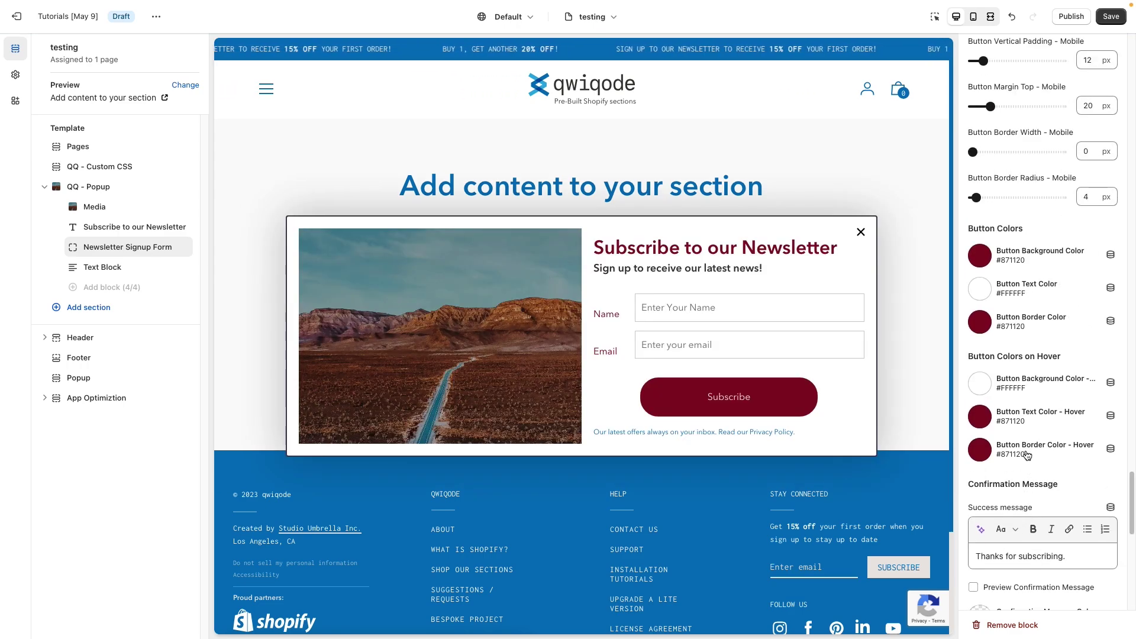
Open the Text Block settings and examine its offers and Privacy Policy text in the popup and the text editor
left_click(97, 270)
left_click_drag(603, 434, 867, 377)
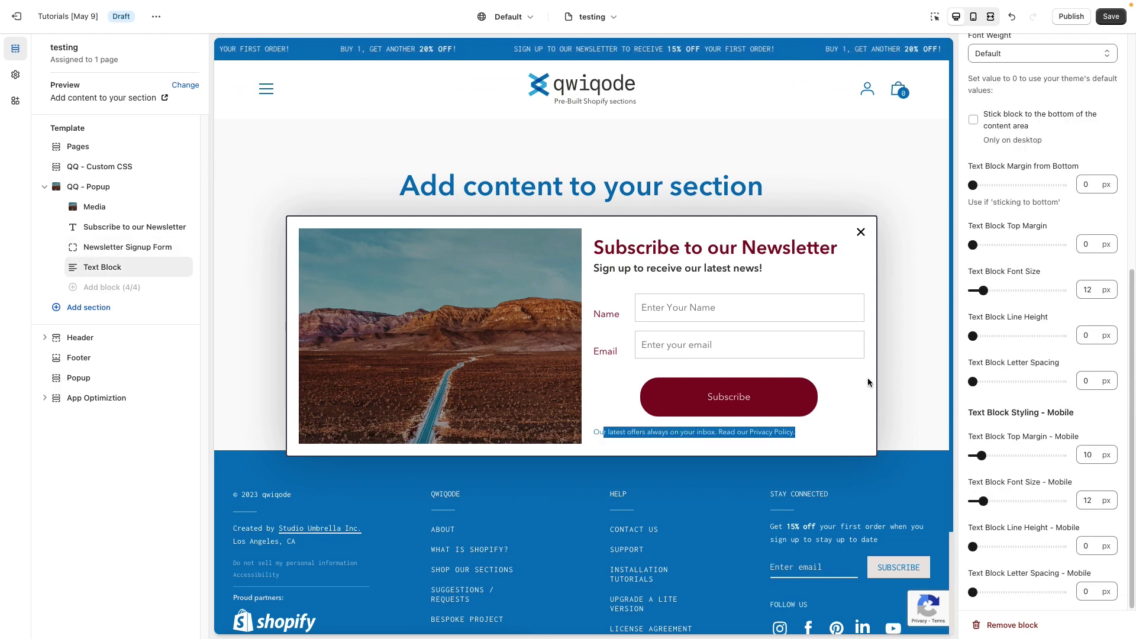
left_click(868, 401)
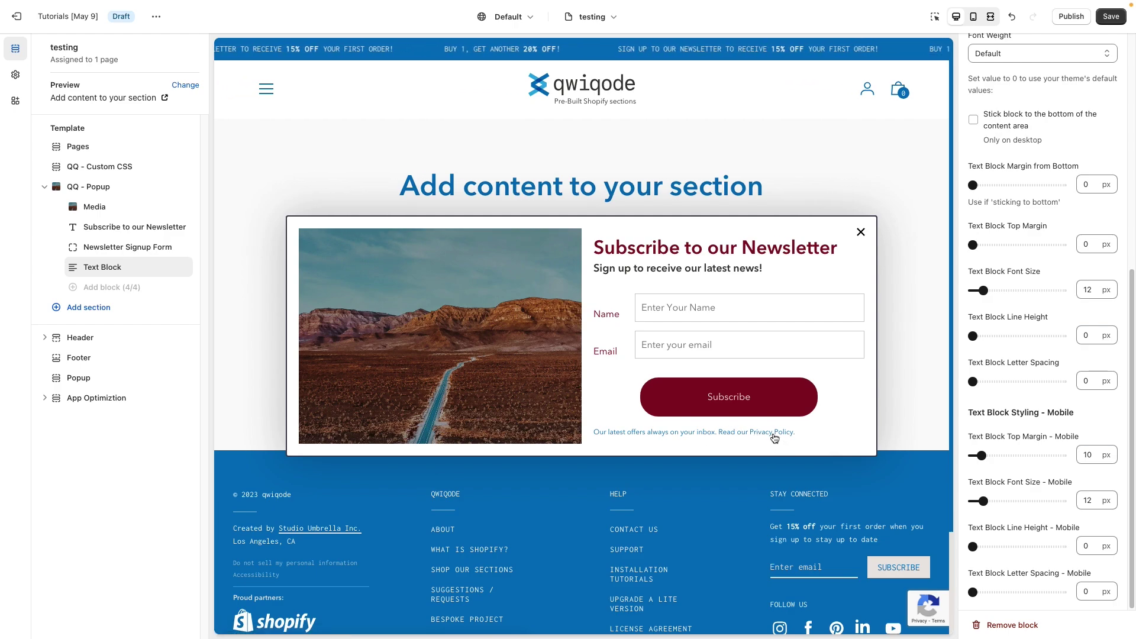
mouse_move(603, 433)
left_mouse_down()
mouse_move(698, 440)
mouse_move(625, 433)
left_mouse_up()
left_click(698, 439)
left_click(662, 434)
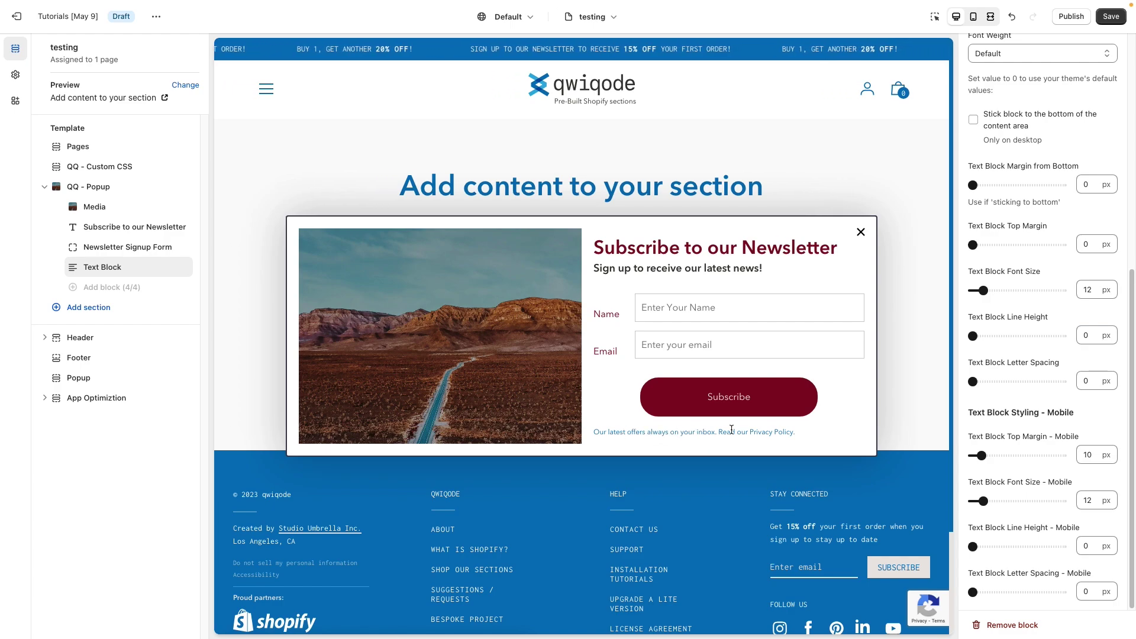
scroll(990, 407, "up", 7)
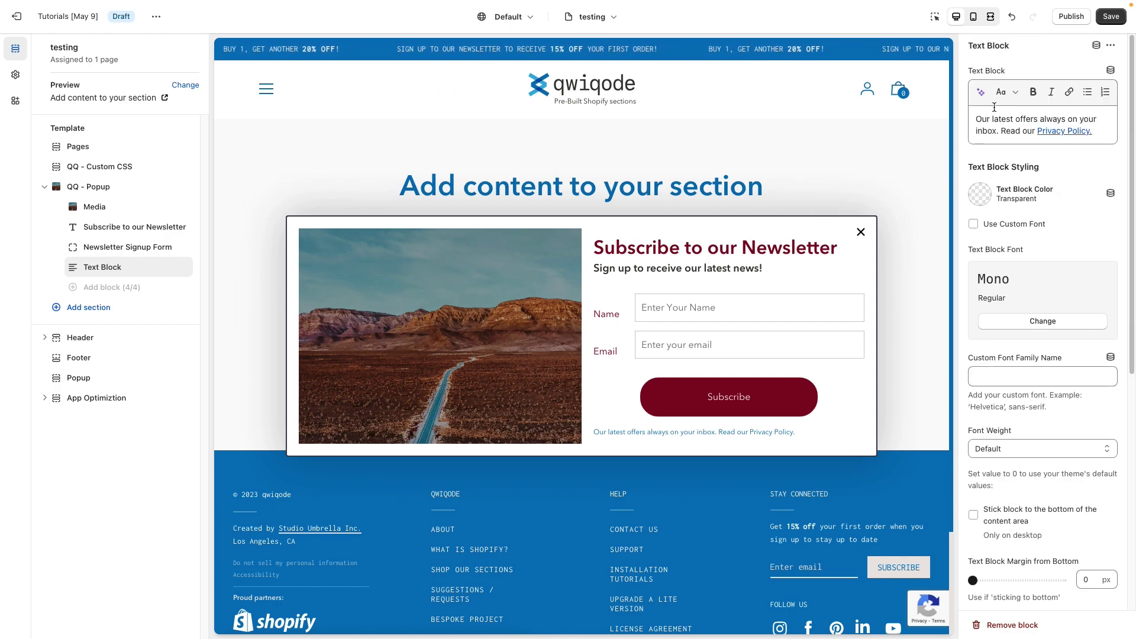
left_click_drag(976, 119, 1111, 135)
left_click(1015, 133)
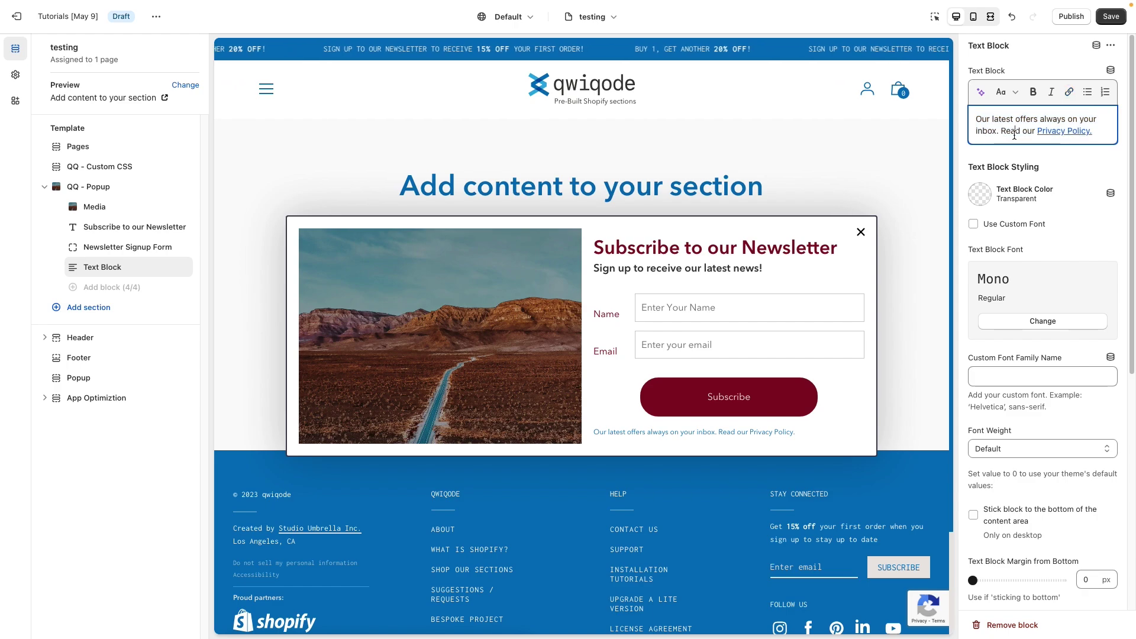
Set the Text Block color to the muted red #944242
left_click(980, 194)
left_click(1025, 253)
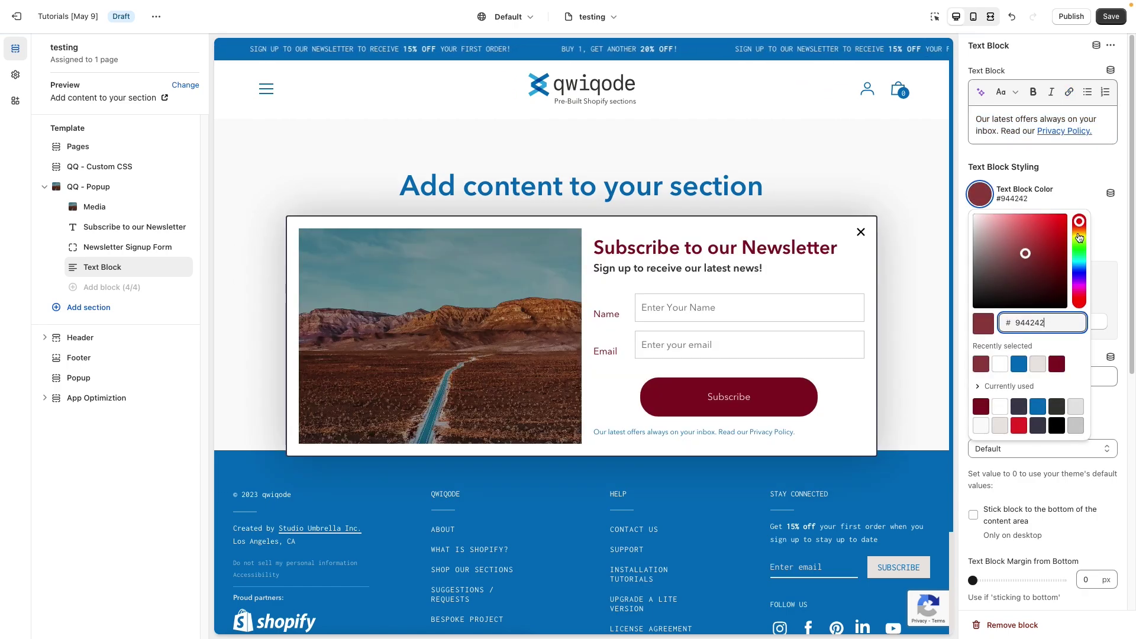
left_click(1083, 171)
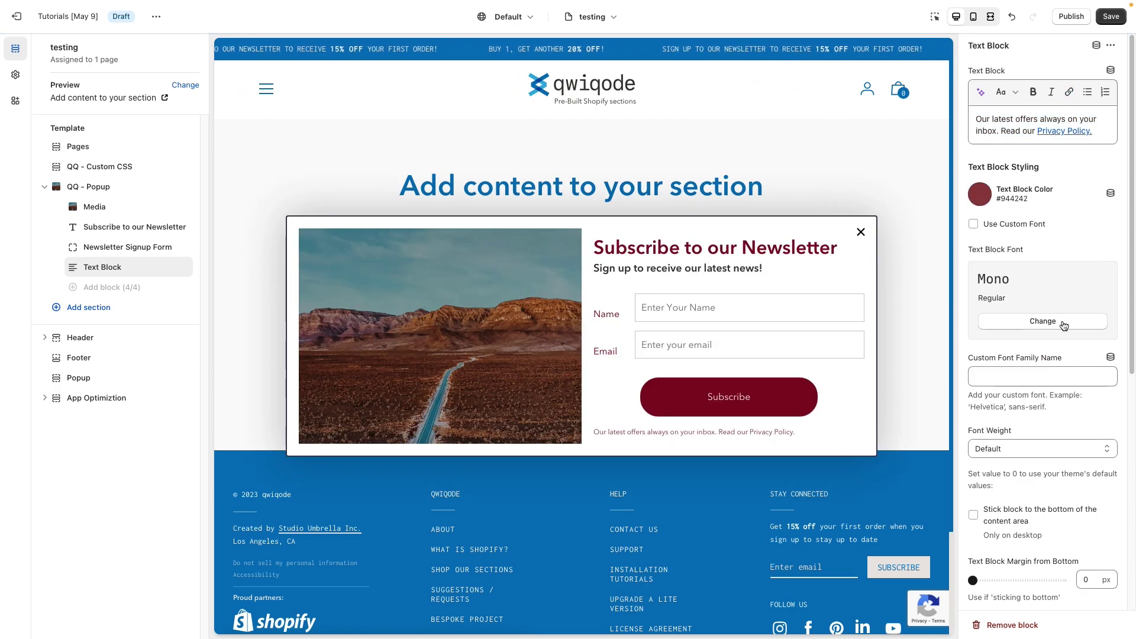
Change the popup's Media block dimensions to Portrait
scroll(1012, 452, "down", 5)
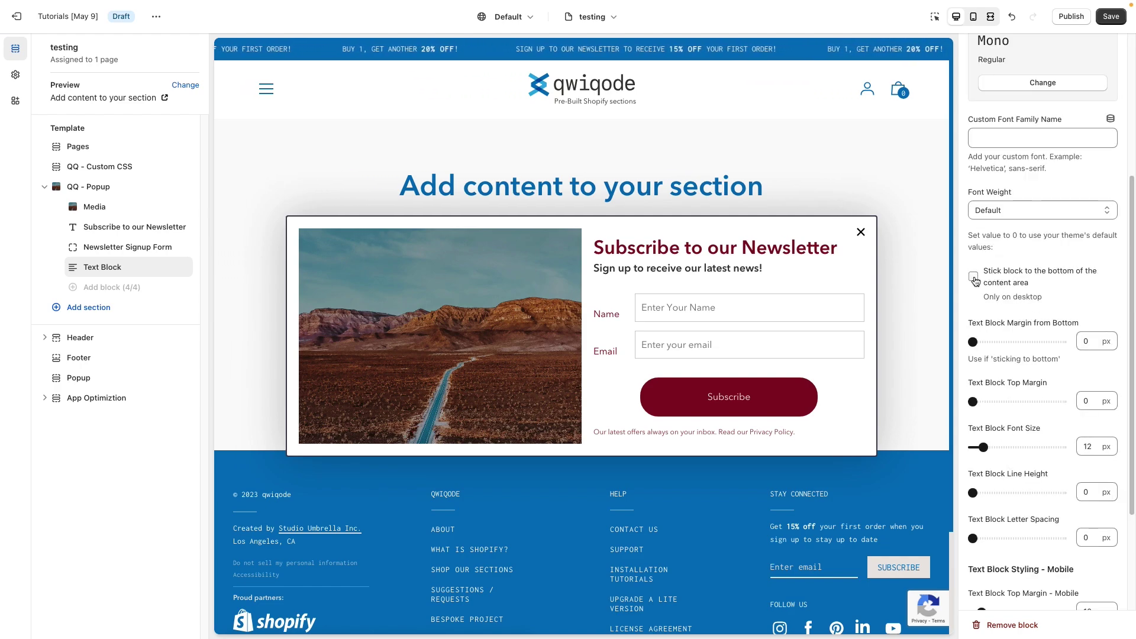
left_click(103, 208)
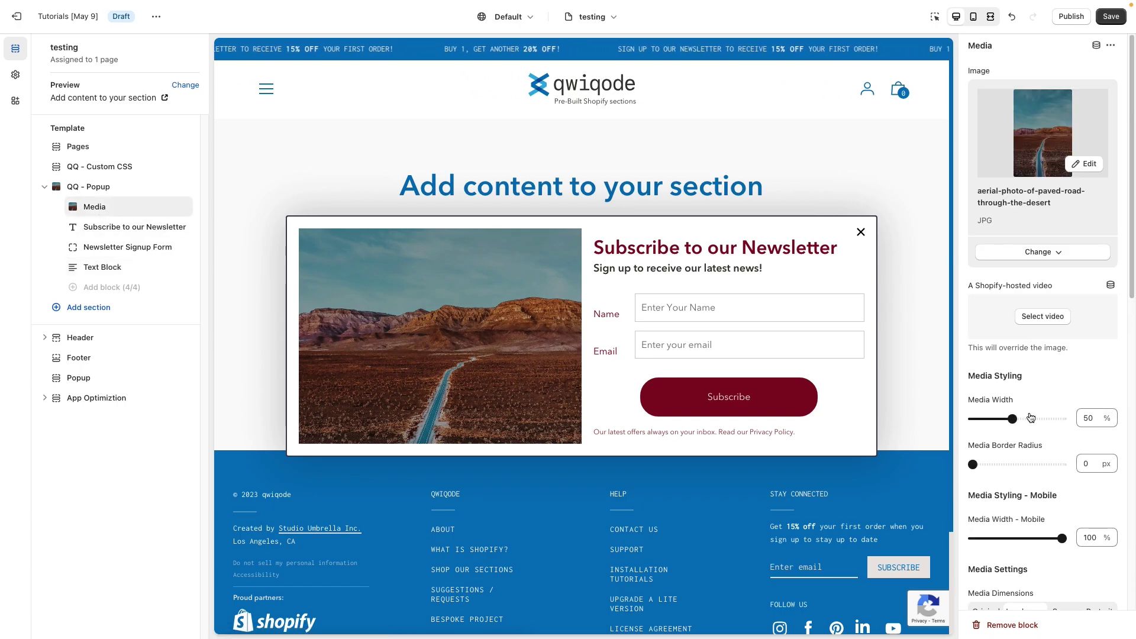
scroll(1030, 417, "down", 5)
left_click(1098, 348)
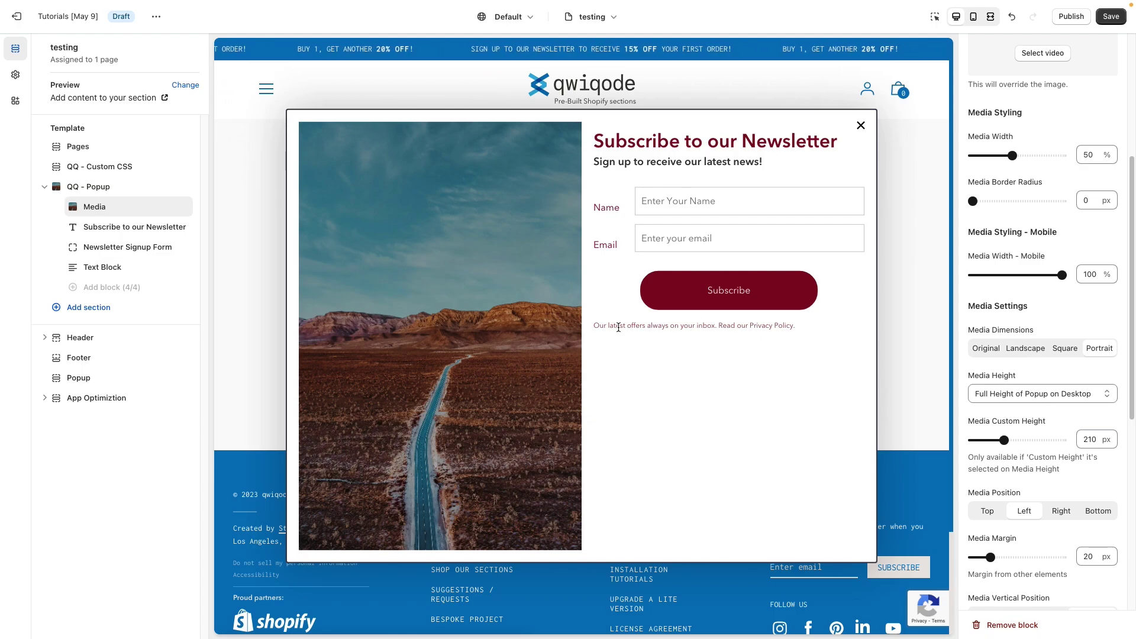
Stick the Text Block to the bottom of the content area on desktop with a 4 px margin from the bottom
left_click(104, 267)
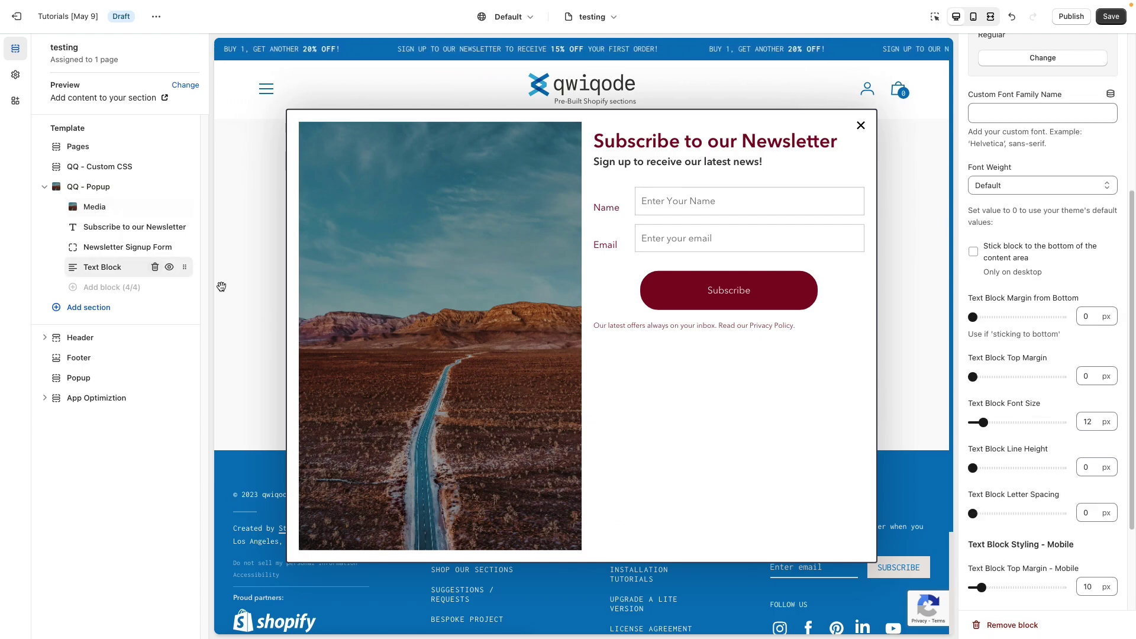
left_click(1015, 264)
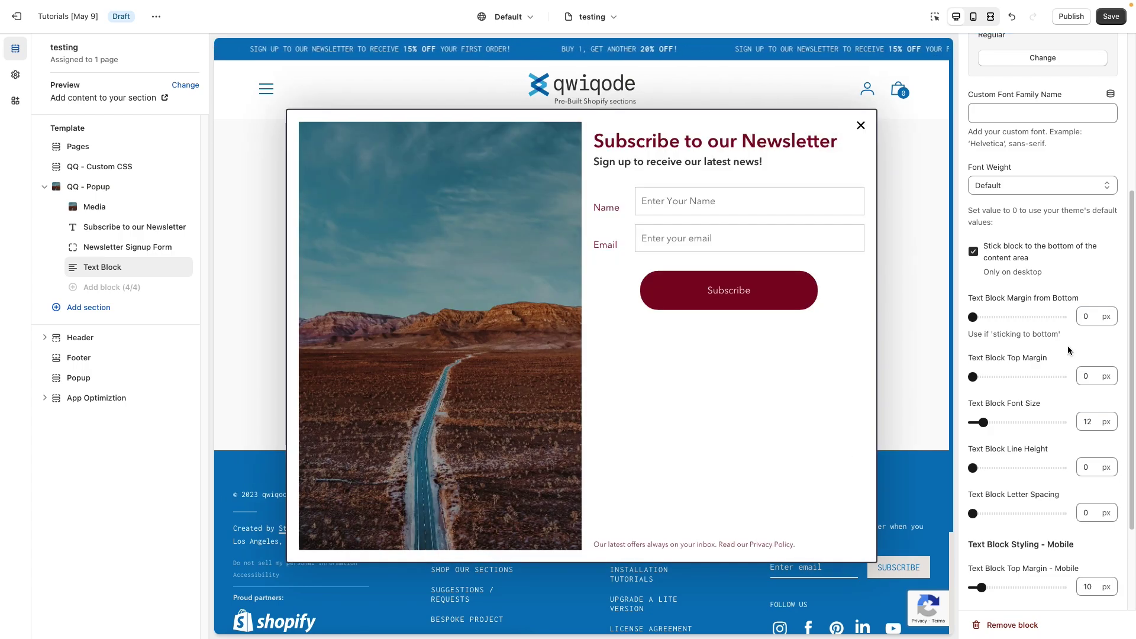
mouse_move(972, 317)
left_mouse_down()
mouse_move(993, 317)
mouse_move(980, 317)
left_mouse_up()
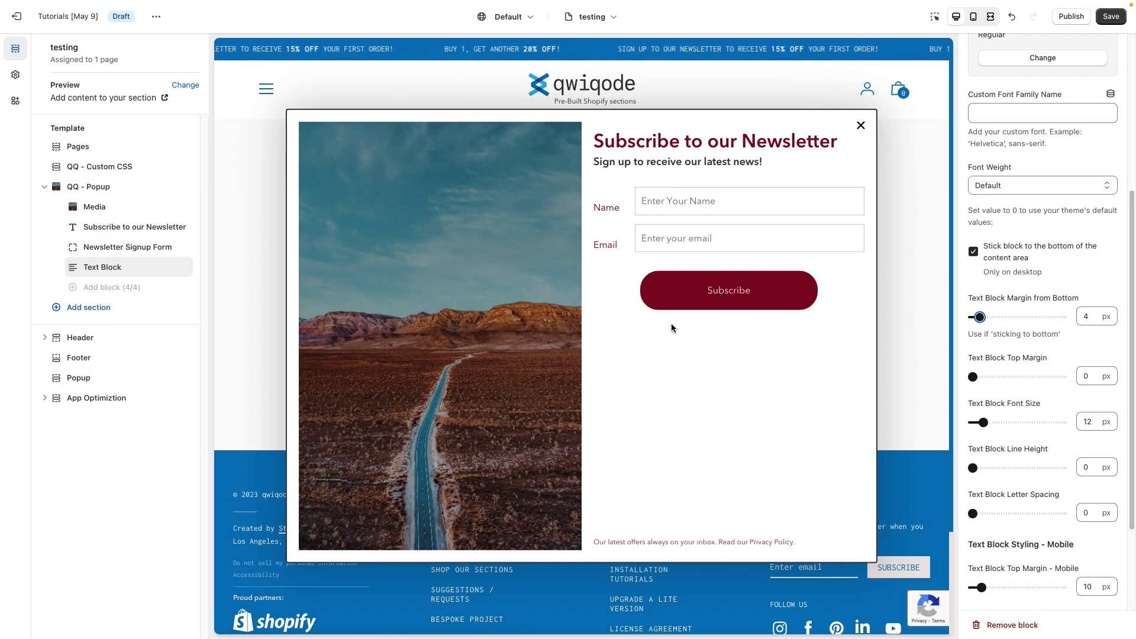
scroll(1039, 430, "down", 3)
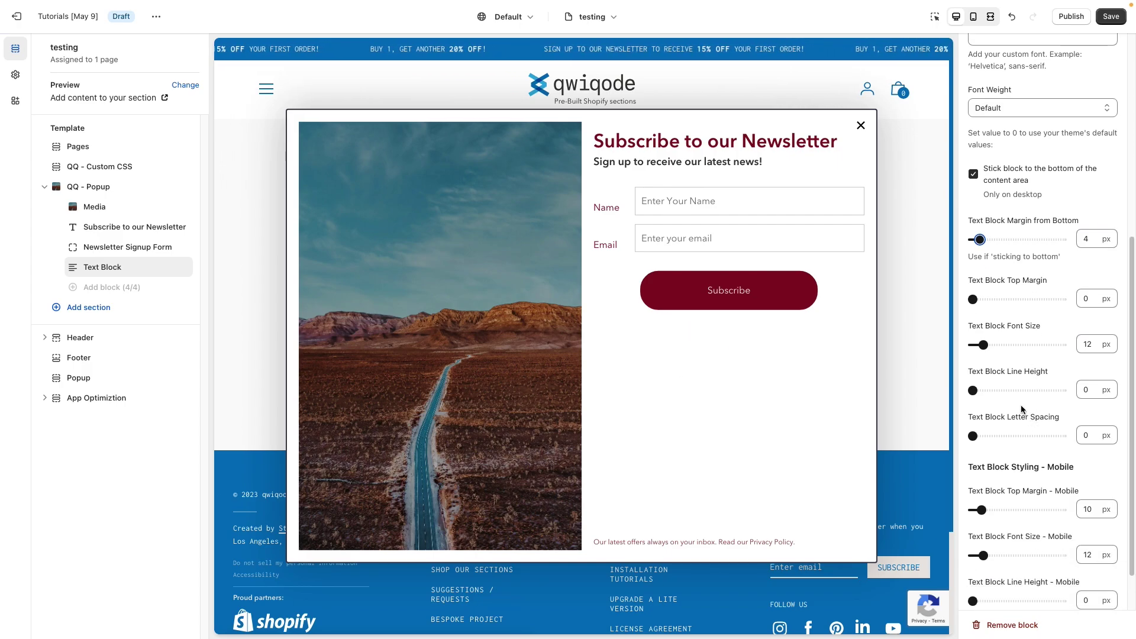
scroll(1022, 488, "down", 1)
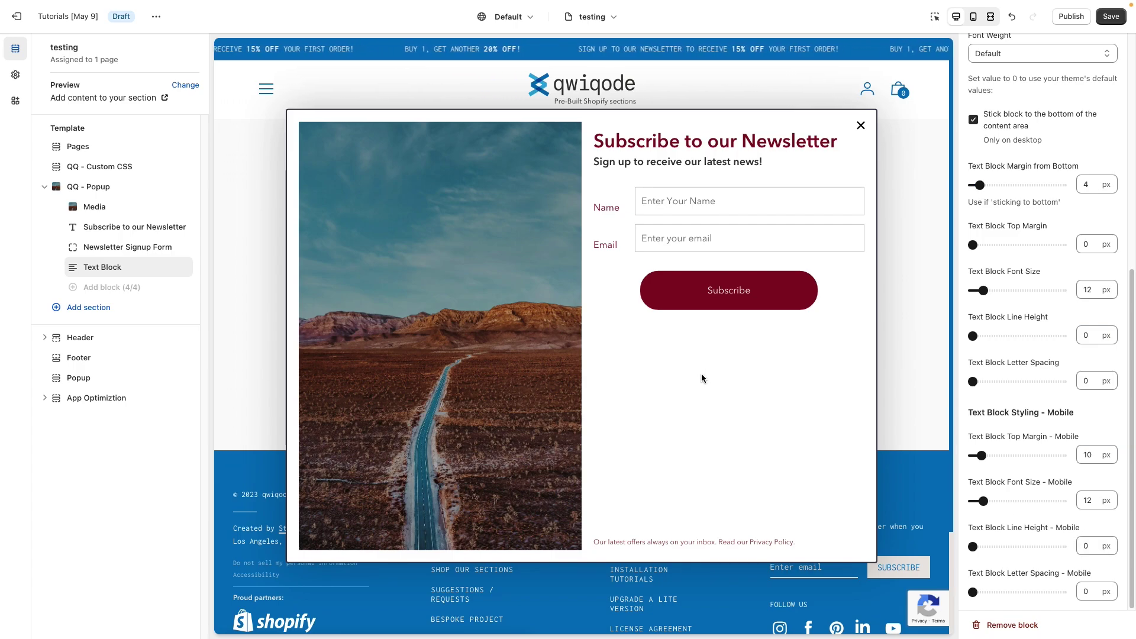
Open the QQ - Popup section settings and try the Top Left and Top Right popup positions
left_click(92, 193)
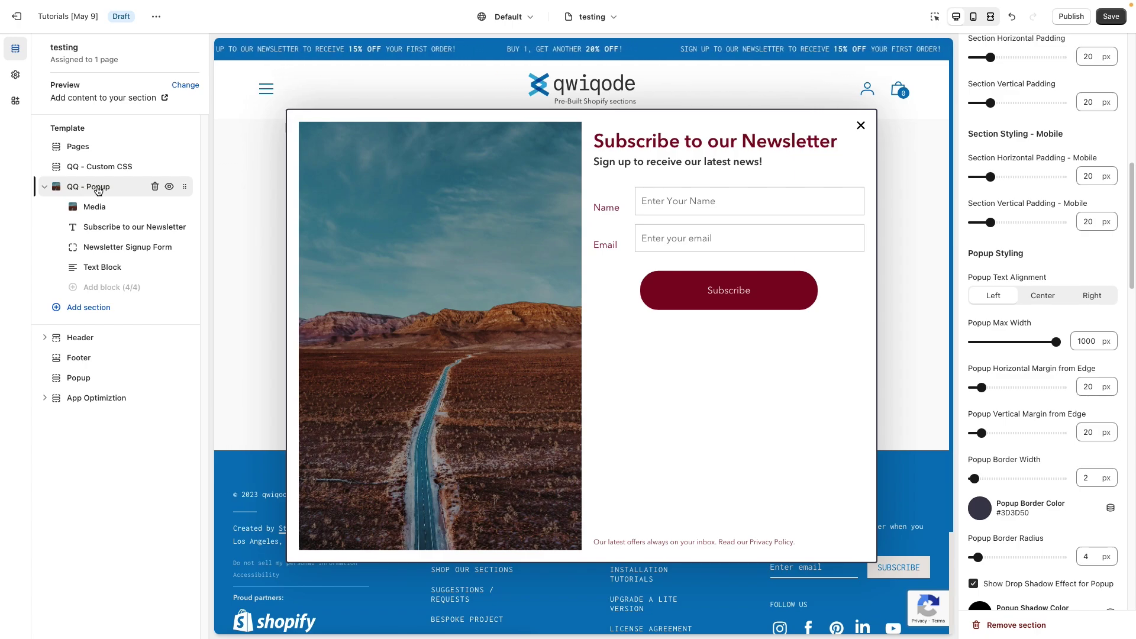
scroll(1052, 230, "up", 10)
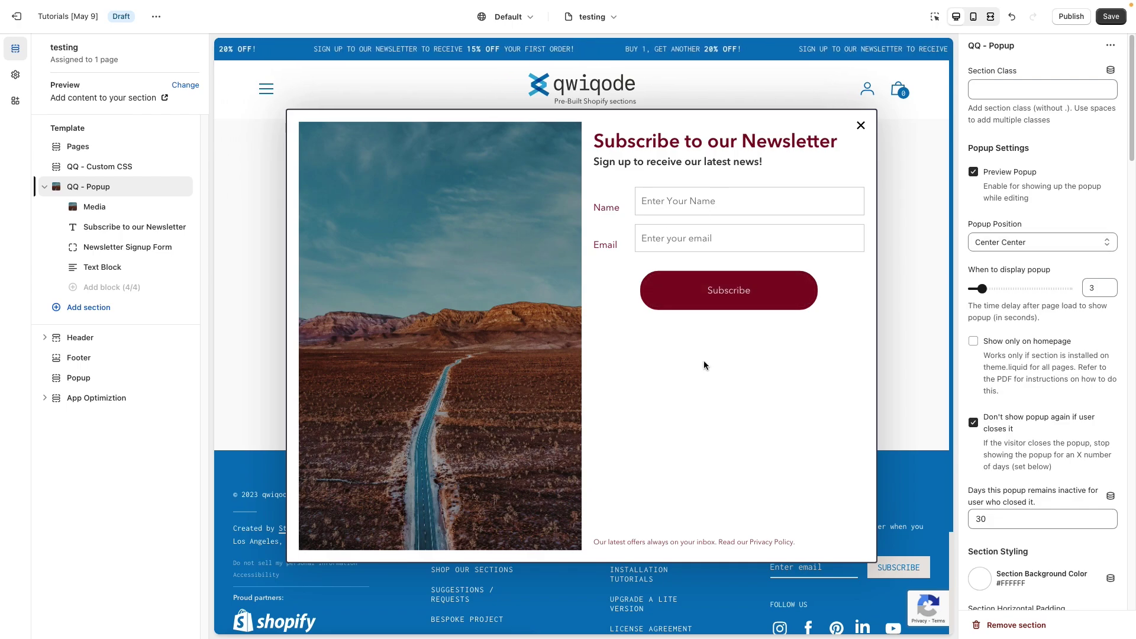
left_click(996, 238)
left_click(1029, 185)
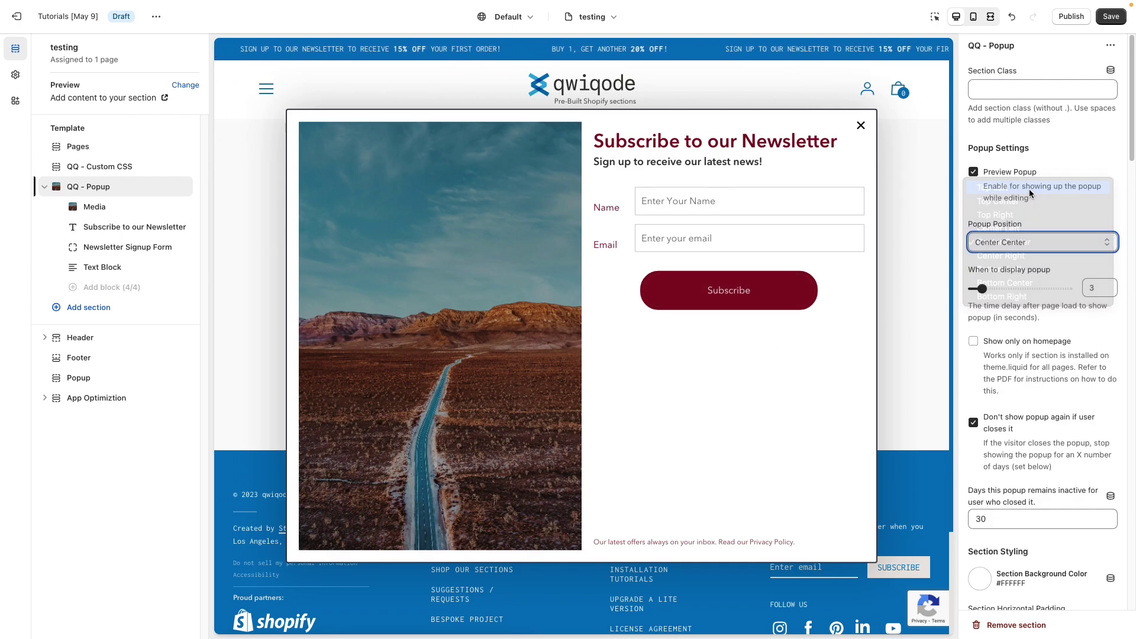
left_click(1024, 244)
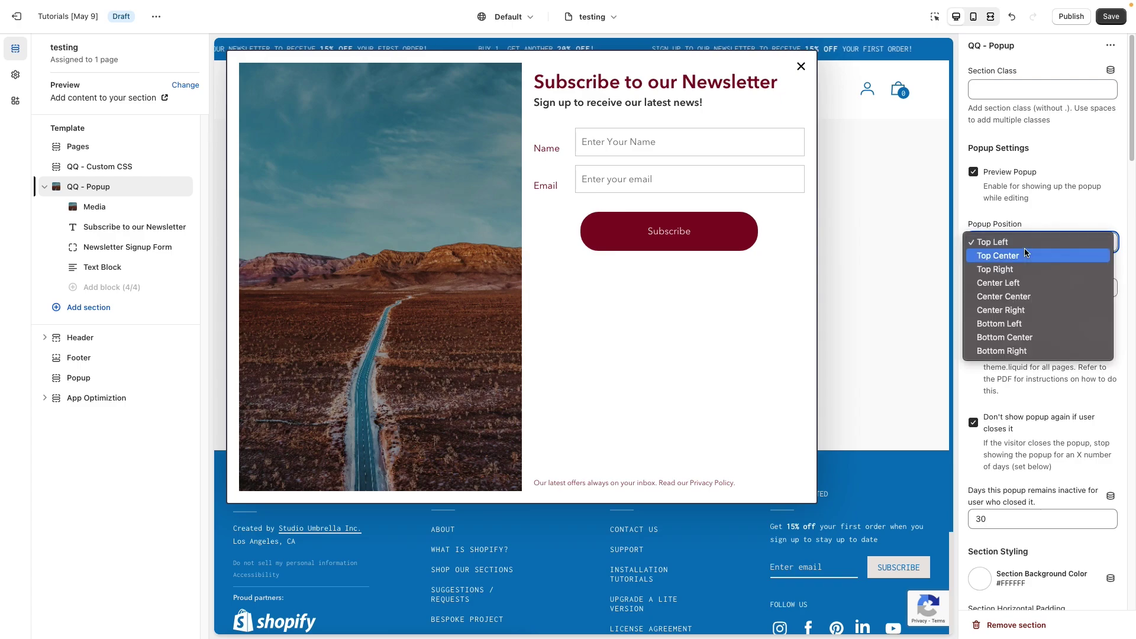
left_click(1024, 269)
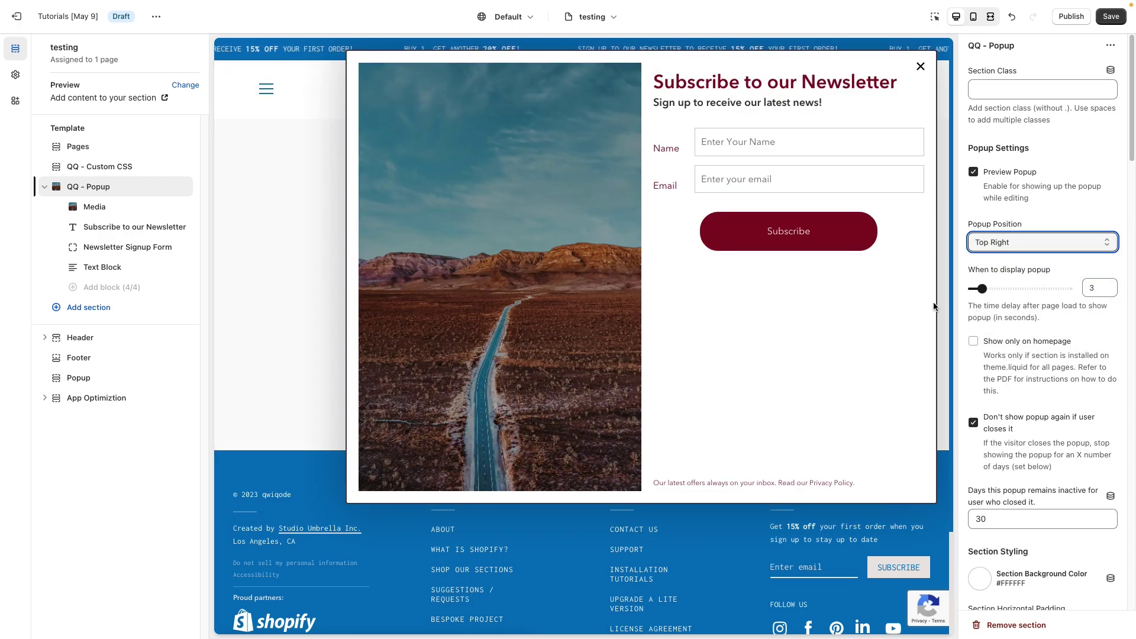
Try the Bottom Right and Bottom Left popup positions, and set the popup position back to Center Center
left_click(1018, 247)
left_click(1025, 324)
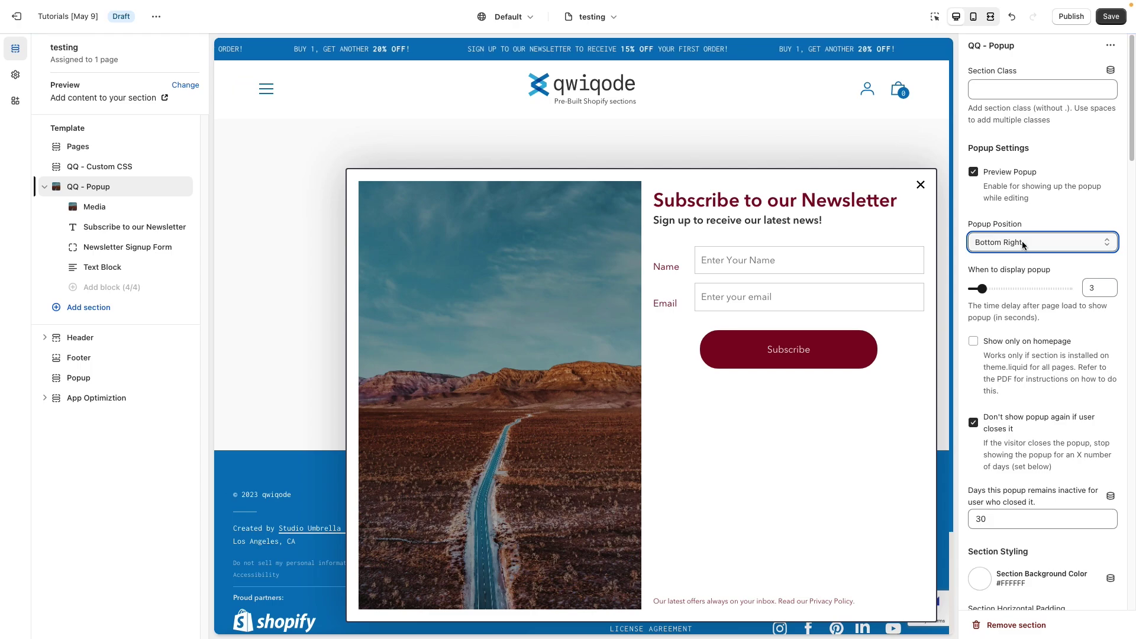
left_click(1023, 240)
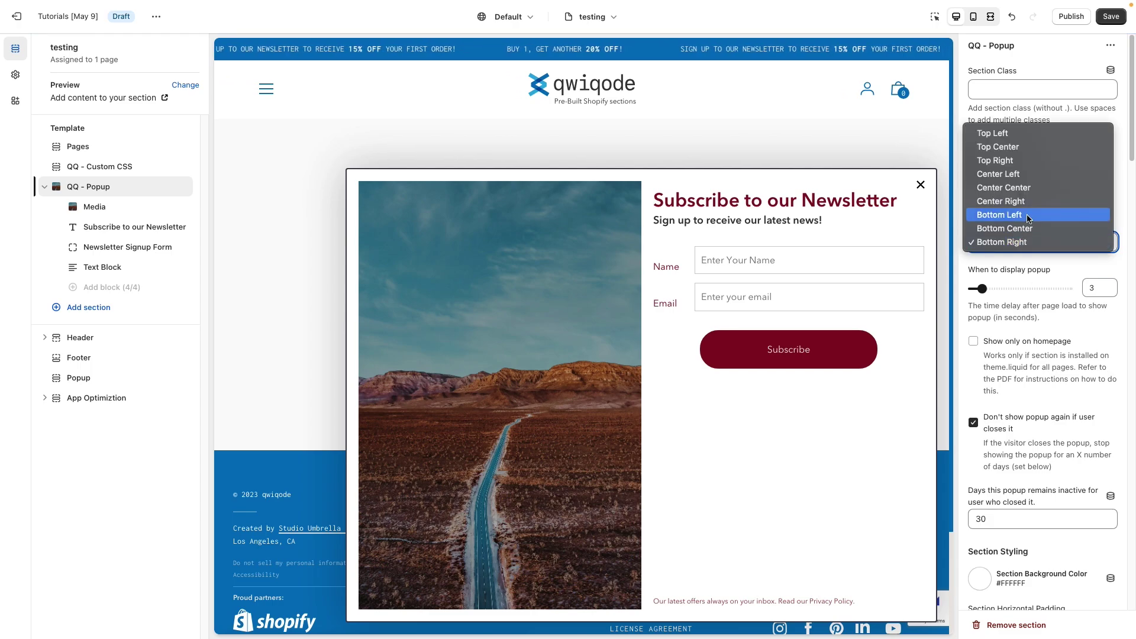
left_click(1005, 214)
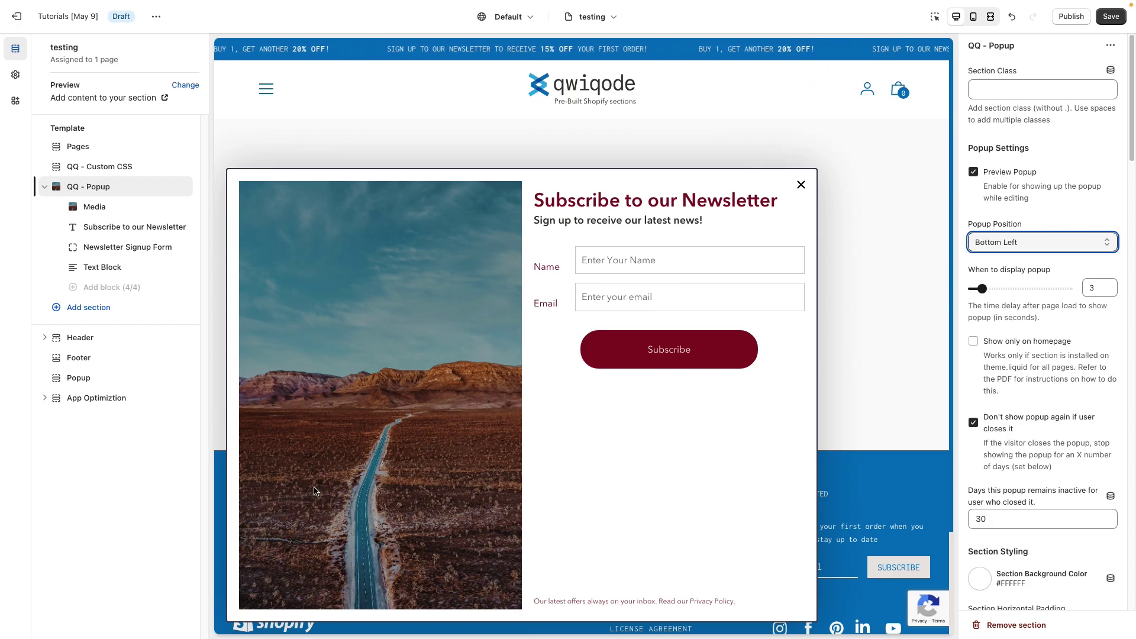
left_click(1019, 242)
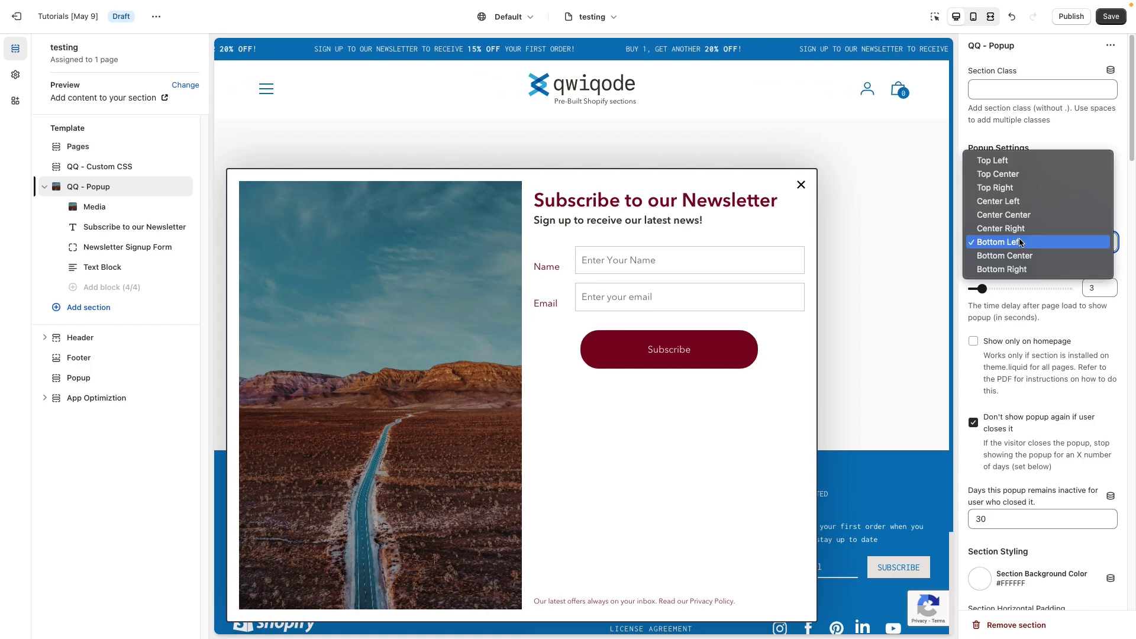
left_click(1041, 215)
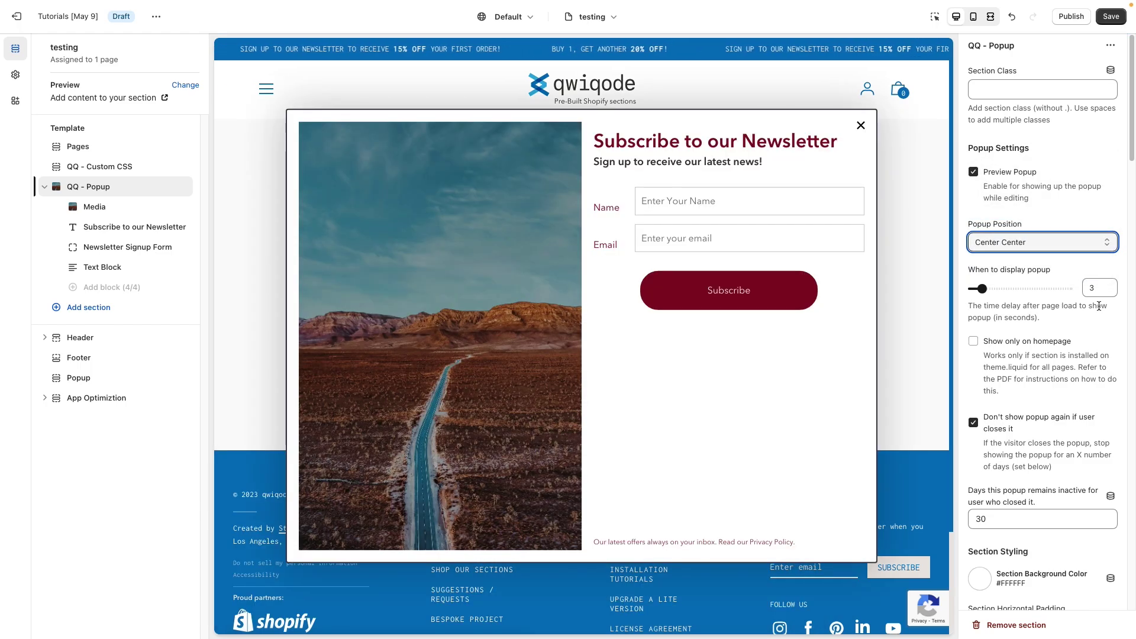
Examine the setting for the popup's display delay after page load
left_click_drag(974, 269, 997, 271)
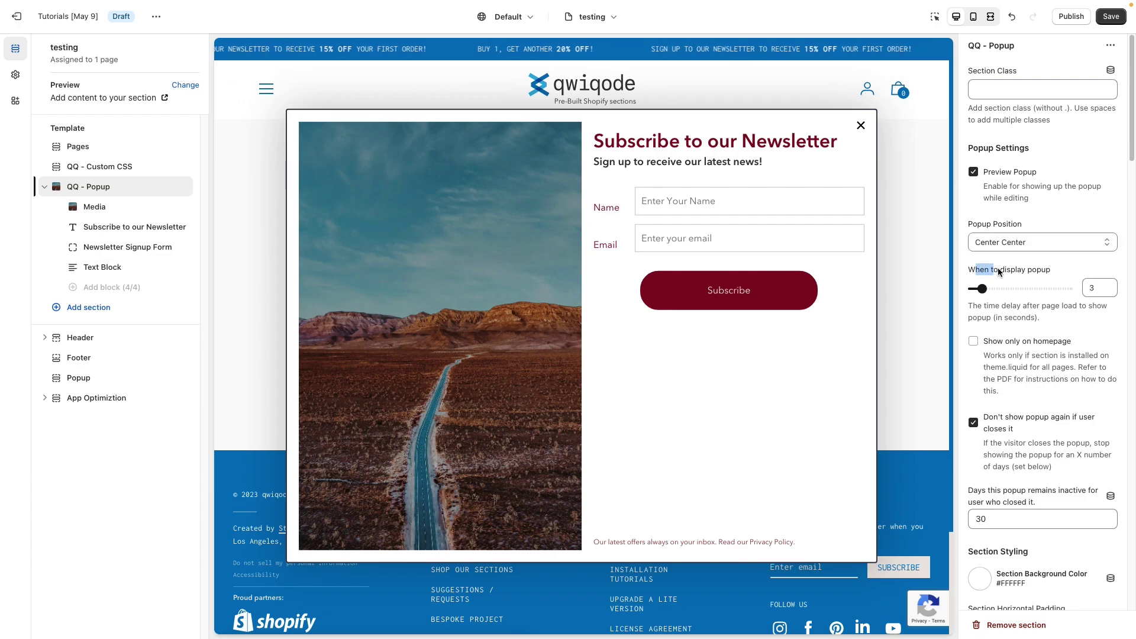
left_click(1044, 272)
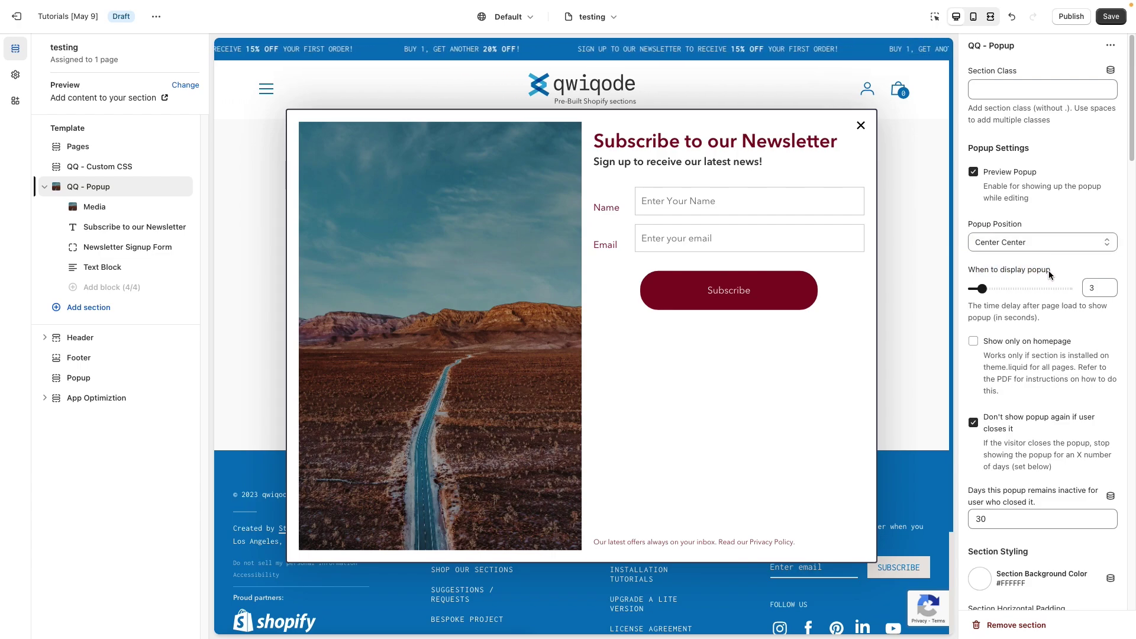
left_click(1007, 269)
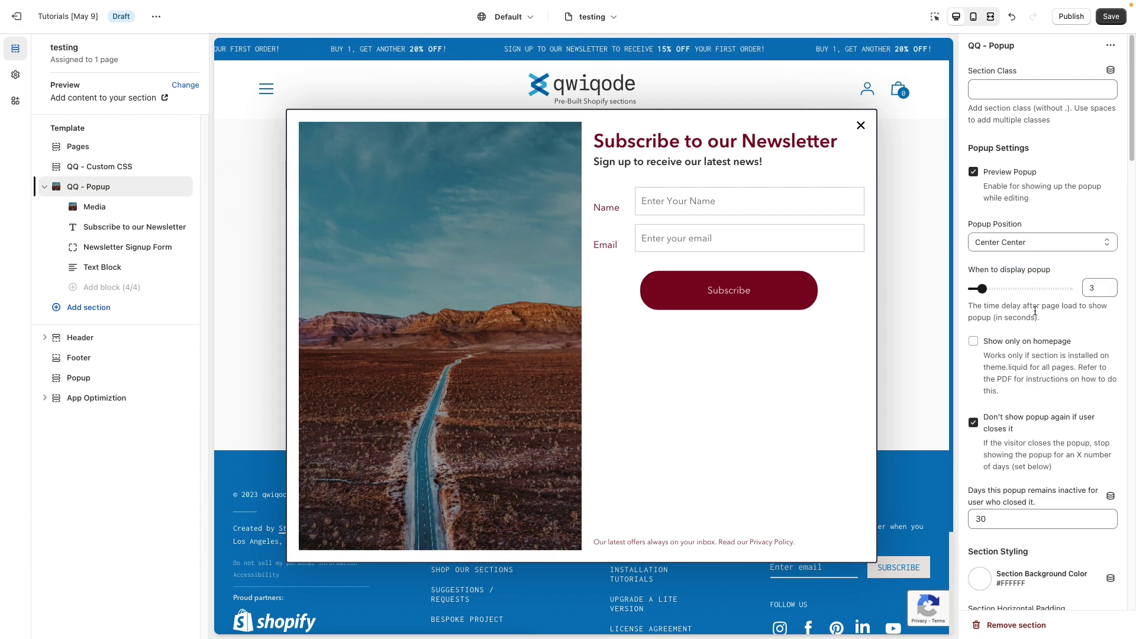
Examine the popup's display delay, its homepage-only and don't-show-again options, and the setting for days it remains inactive after being closed
left_click_drag(987, 309, 1067, 309)
left_click(1067, 309)
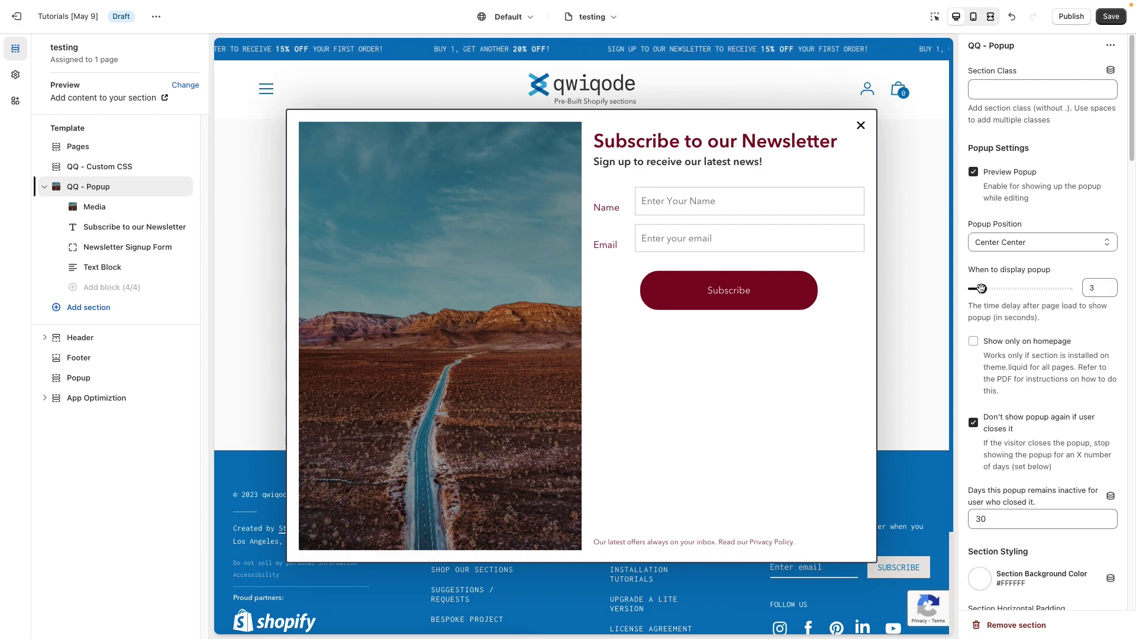
mouse_move(981, 288)
left_mouse_down()
mouse_move(1072, 288)
mouse_move(980, 294)
left_mouse_up()
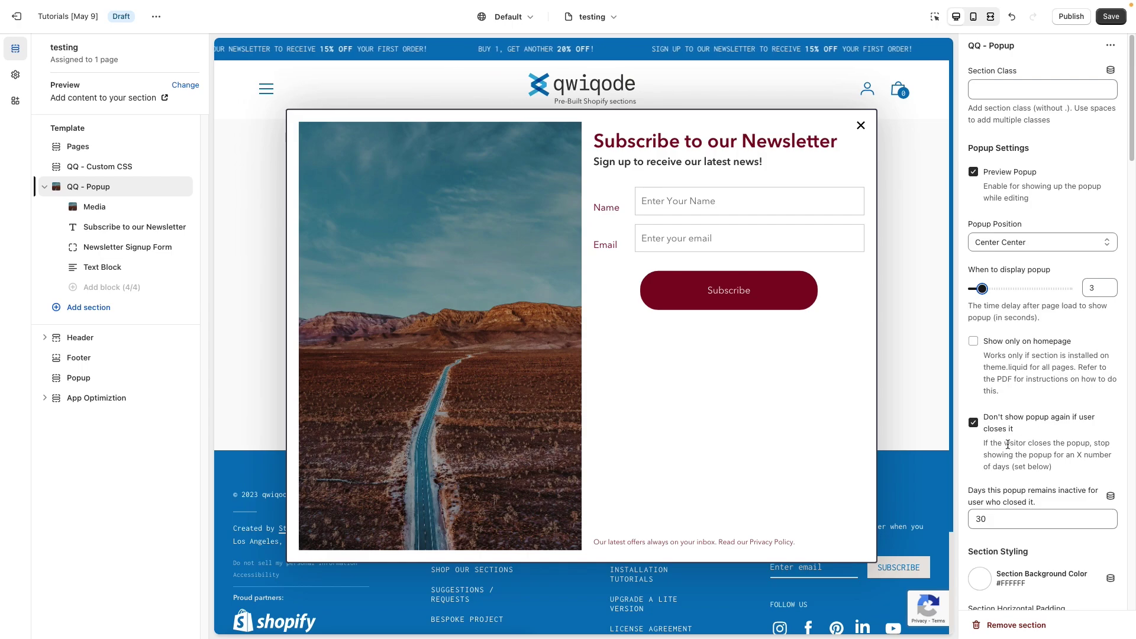
scroll(1005, 447, "down", 3)
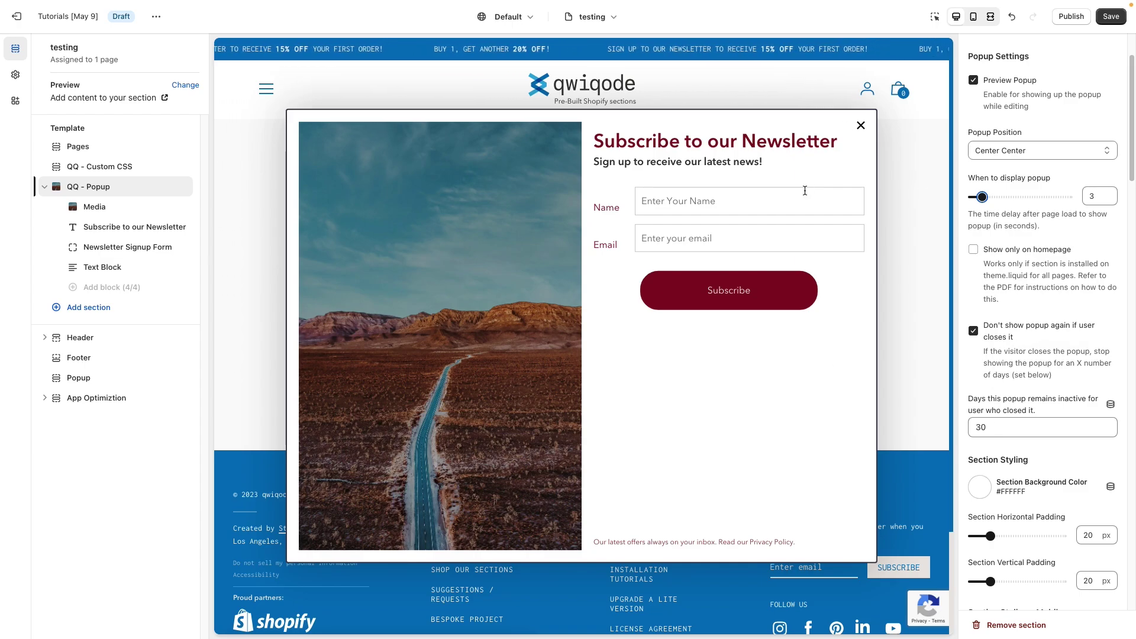
left_click(802, 129)
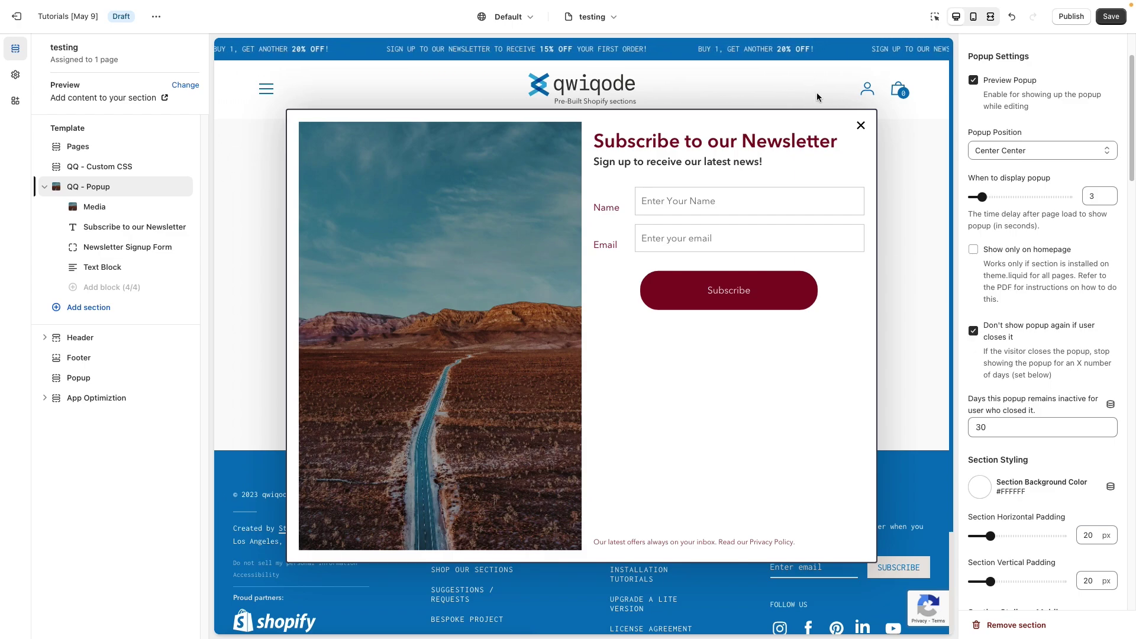
double_click(981, 427)
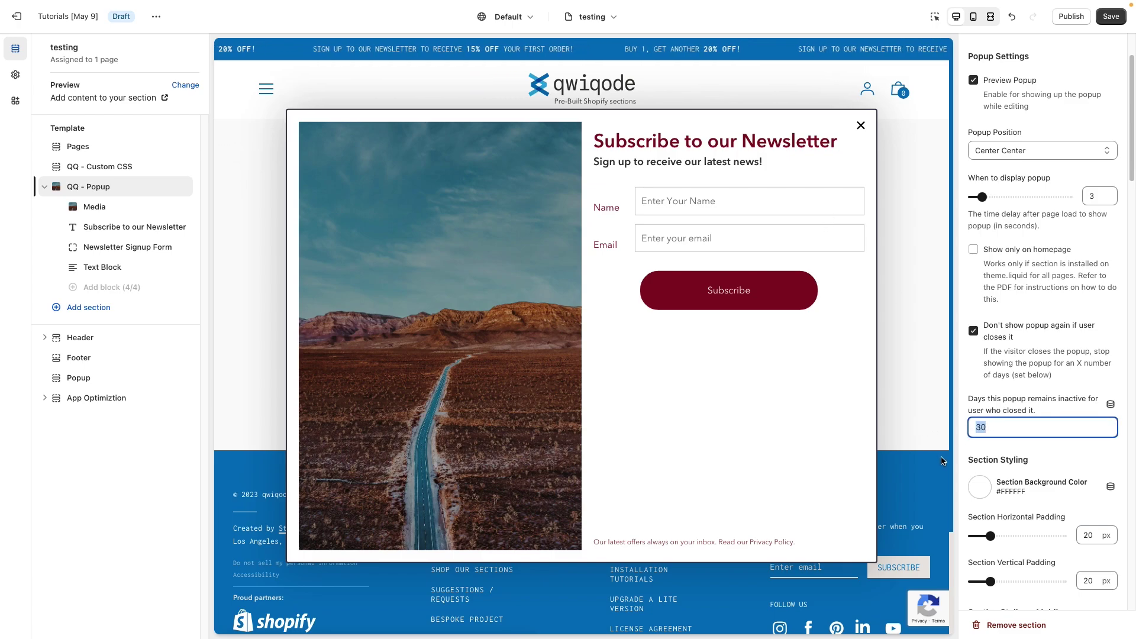
left_click(1039, 422)
left_click_drag(1060, 401, 986, 401)
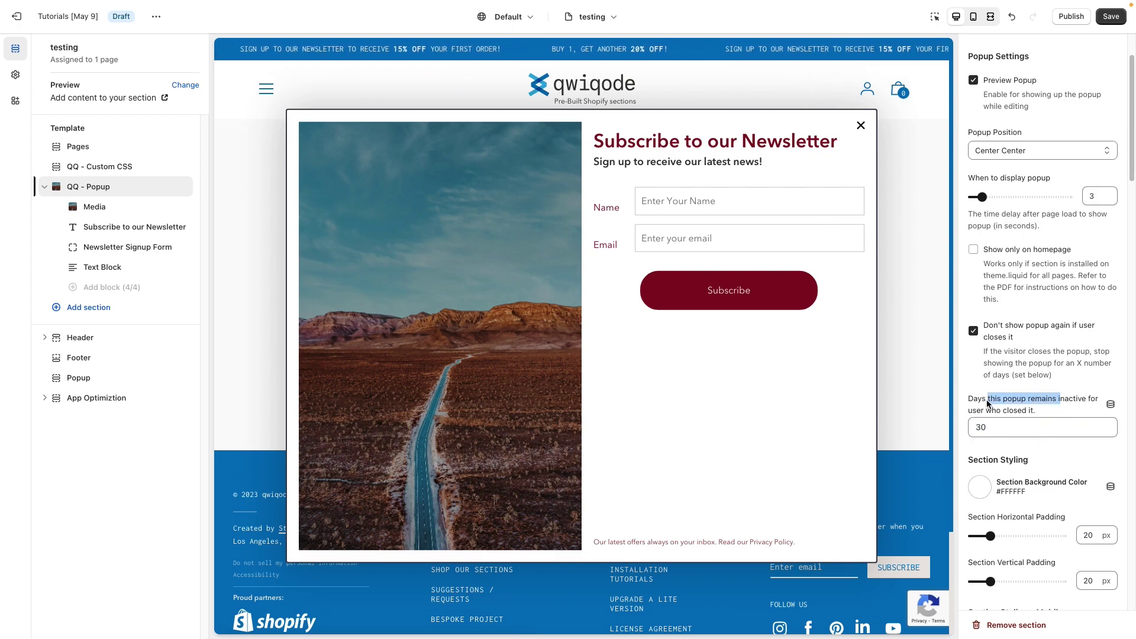
left_click(999, 428)
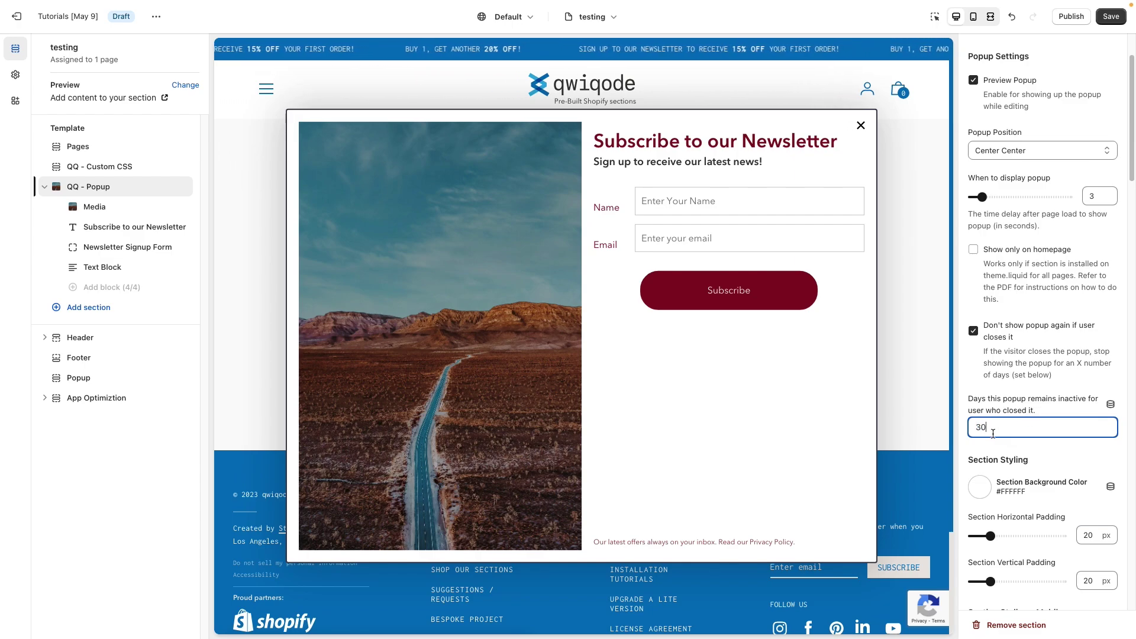
key("shift+Left")
left_click_drag(1006, 428, 973, 428)
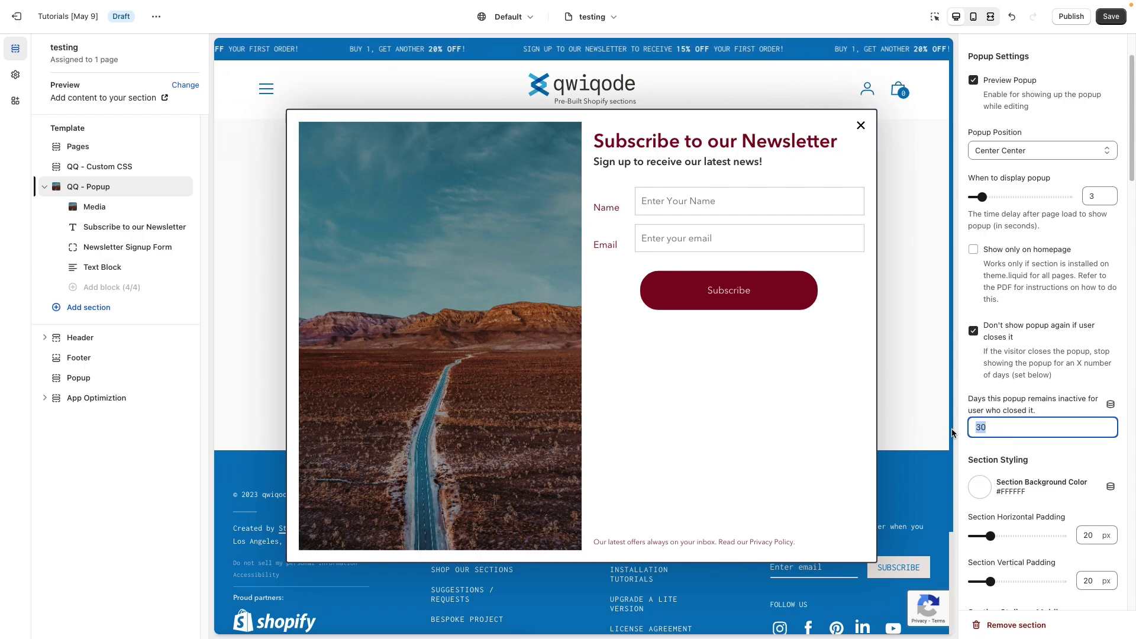
left_click(1009, 429)
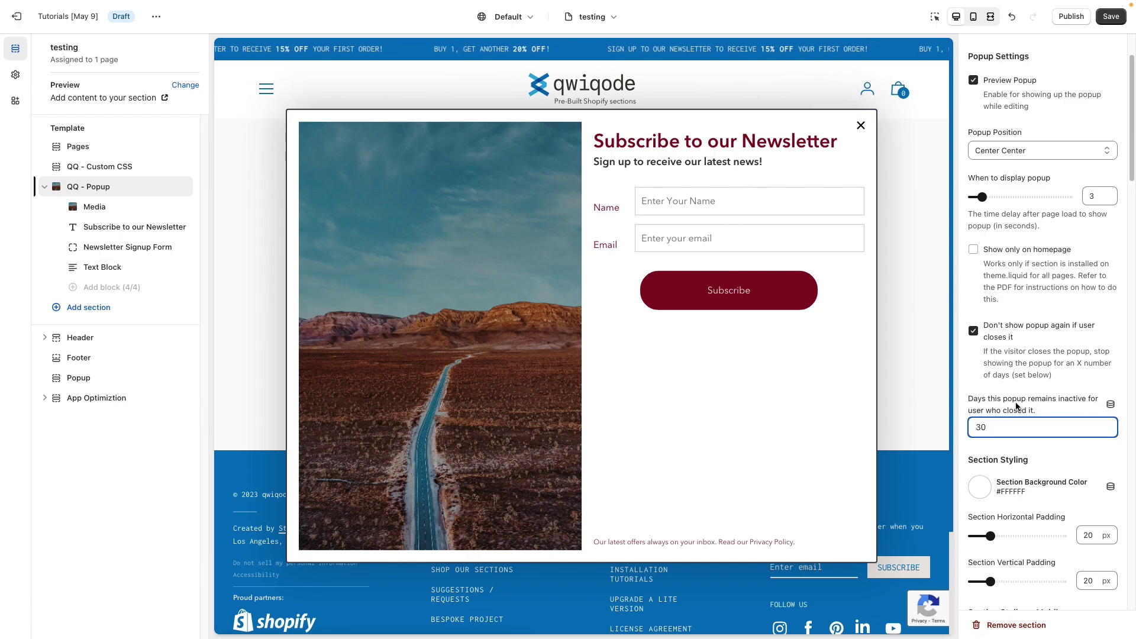
left_click(1027, 453)
Set the section background color to the recently used light beige #EAE6E3
scroll(993, 491, "down", 4)
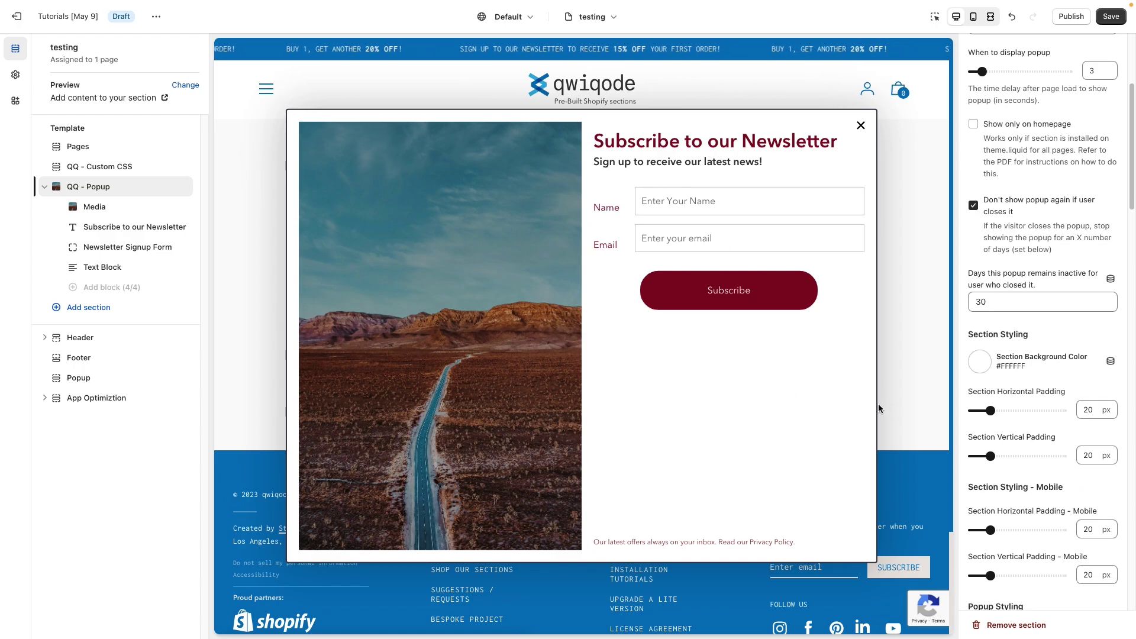
scroll(1049, 482, "down", 1)
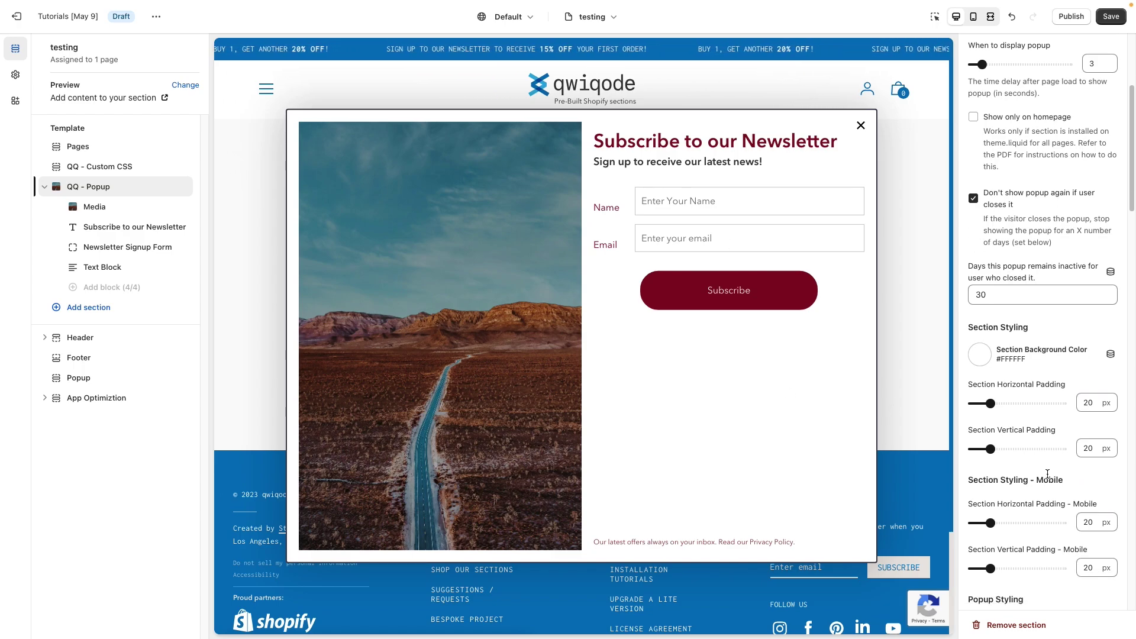
scroll(1007, 367, "down", 3)
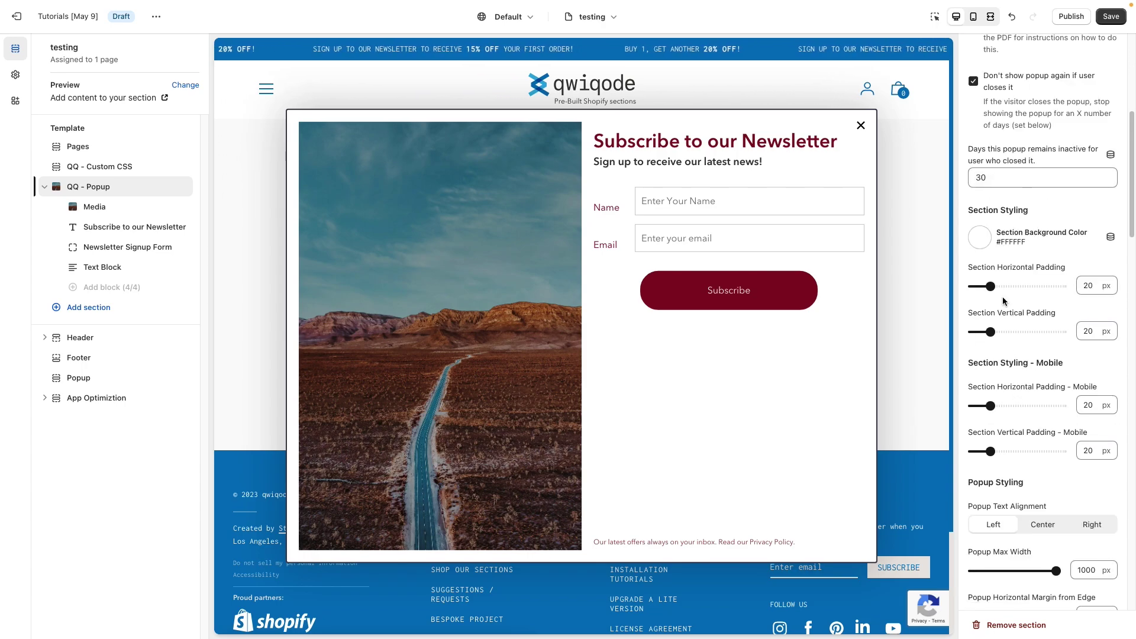
left_click(985, 238)
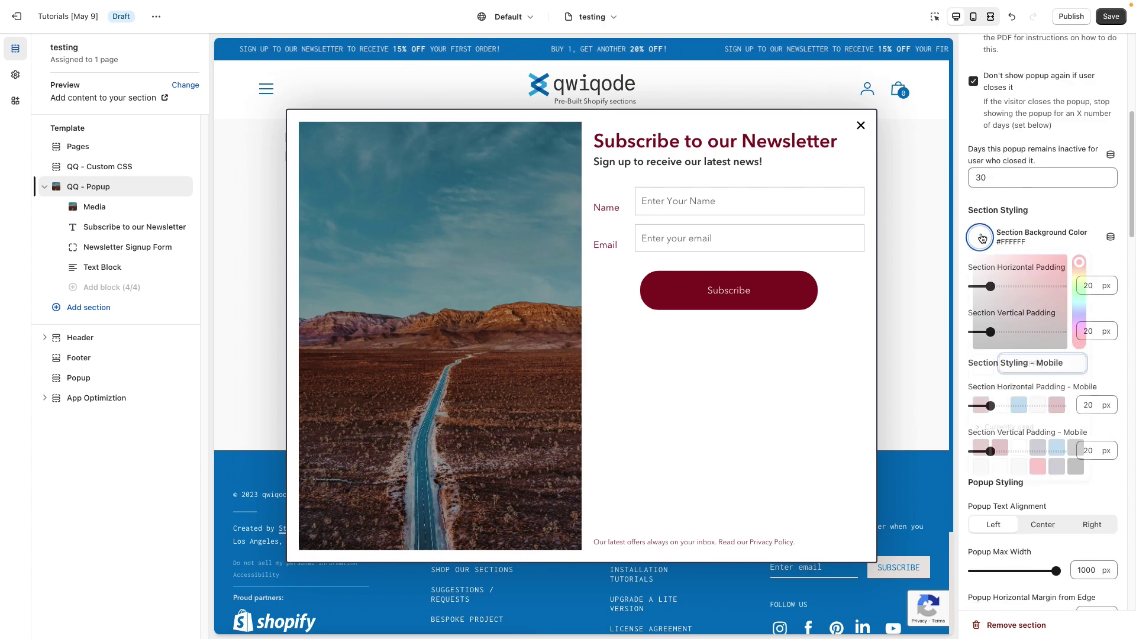
left_click(1037, 407)
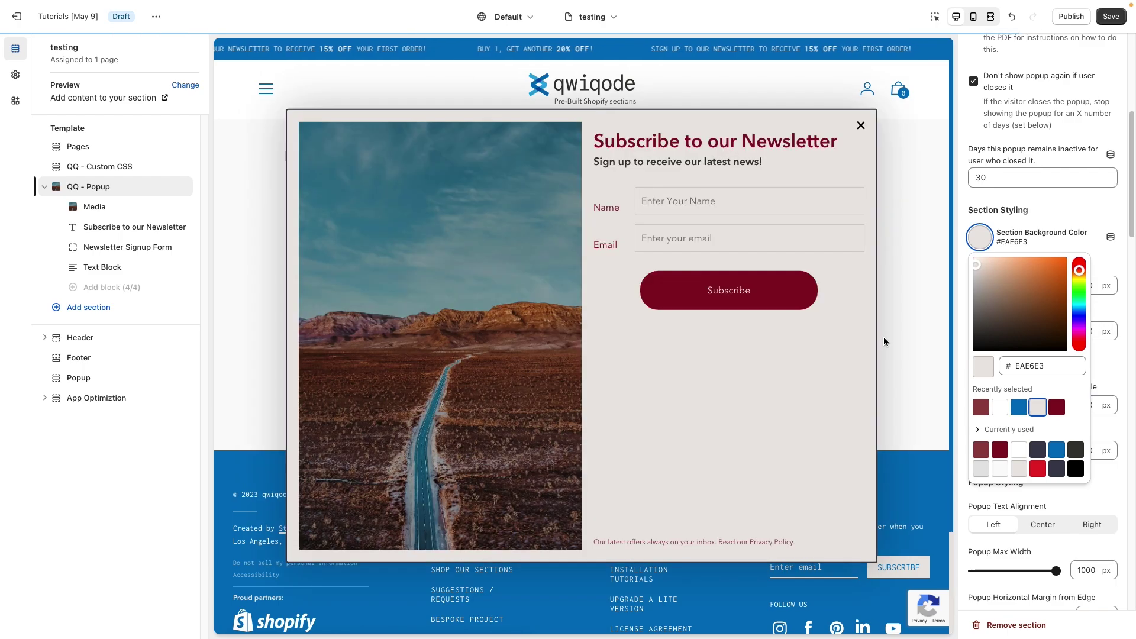
left_click(1100, 211)
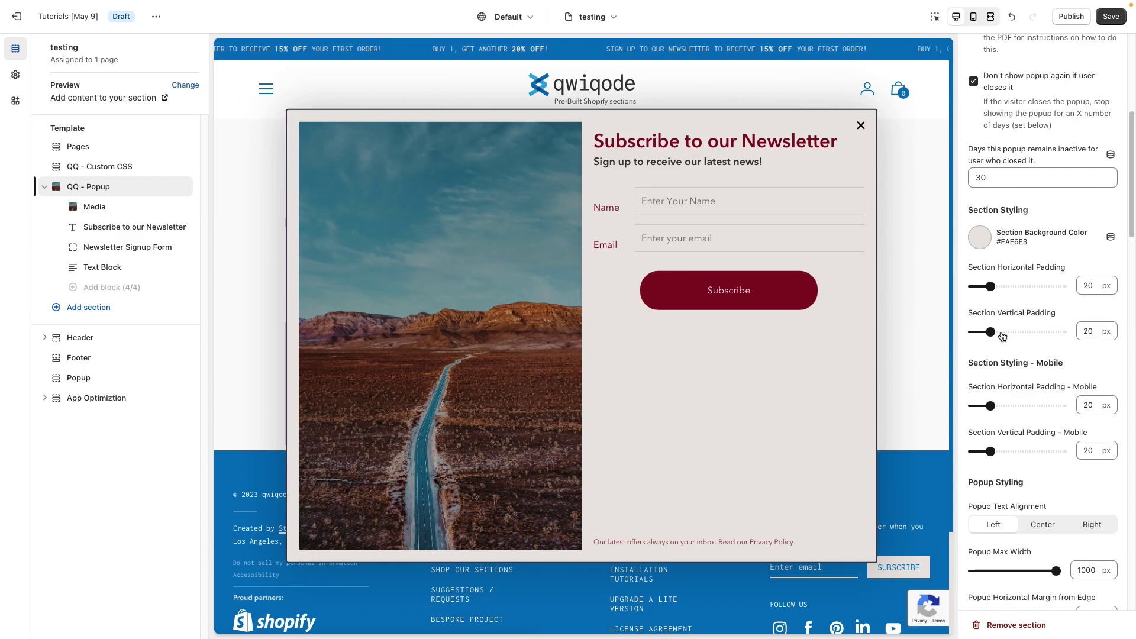
Set the section's desktop horizontal and vertical padding to 0 px
left_click_drag(990, 285, 971, 287)
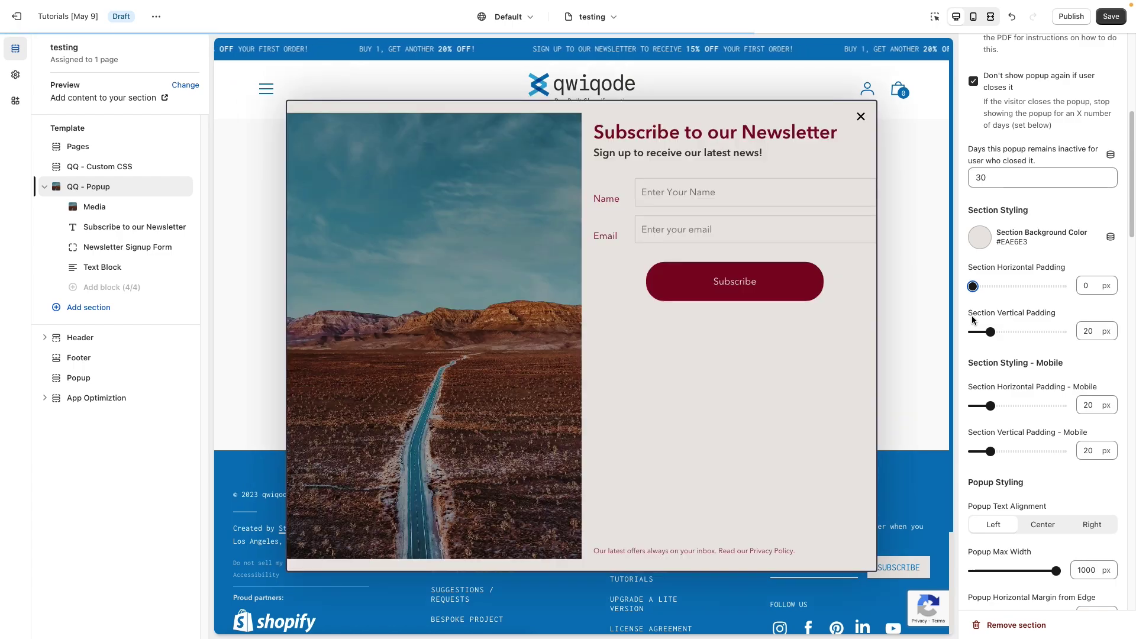
left_click_drag(990, 331, 970, 332)
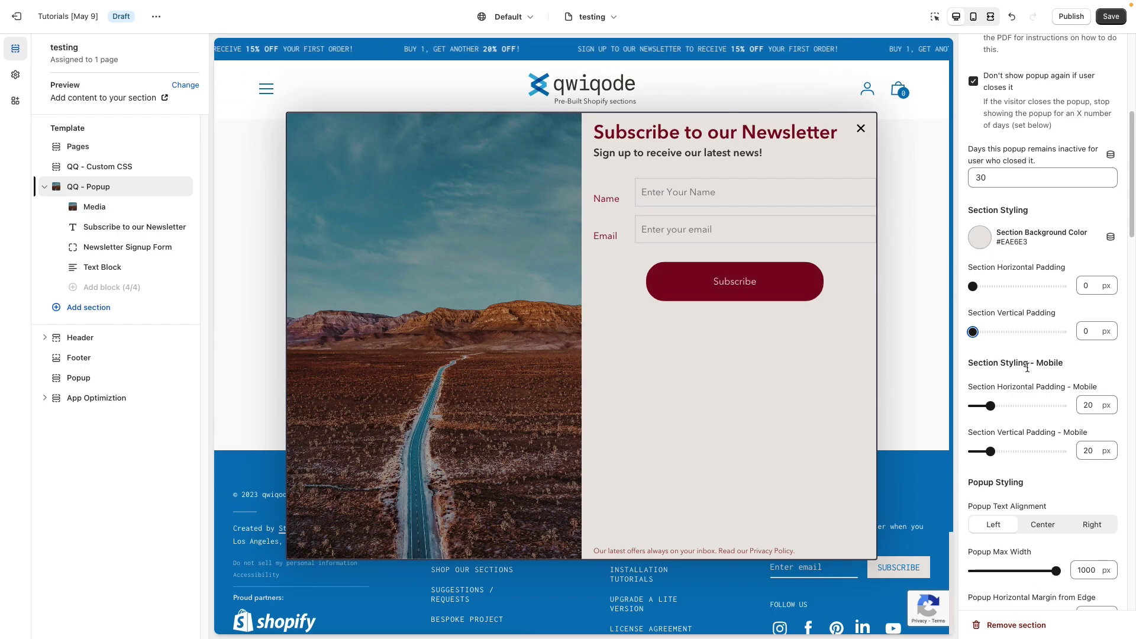
scroll(1012, 432, "down", 1)
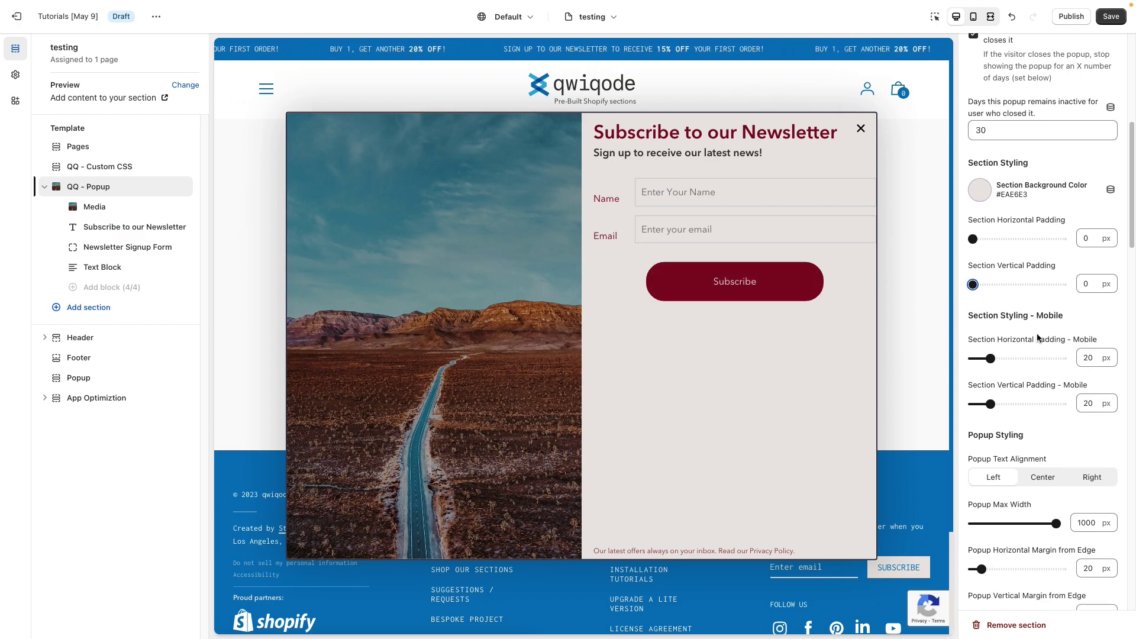
left_click(1041, 318)
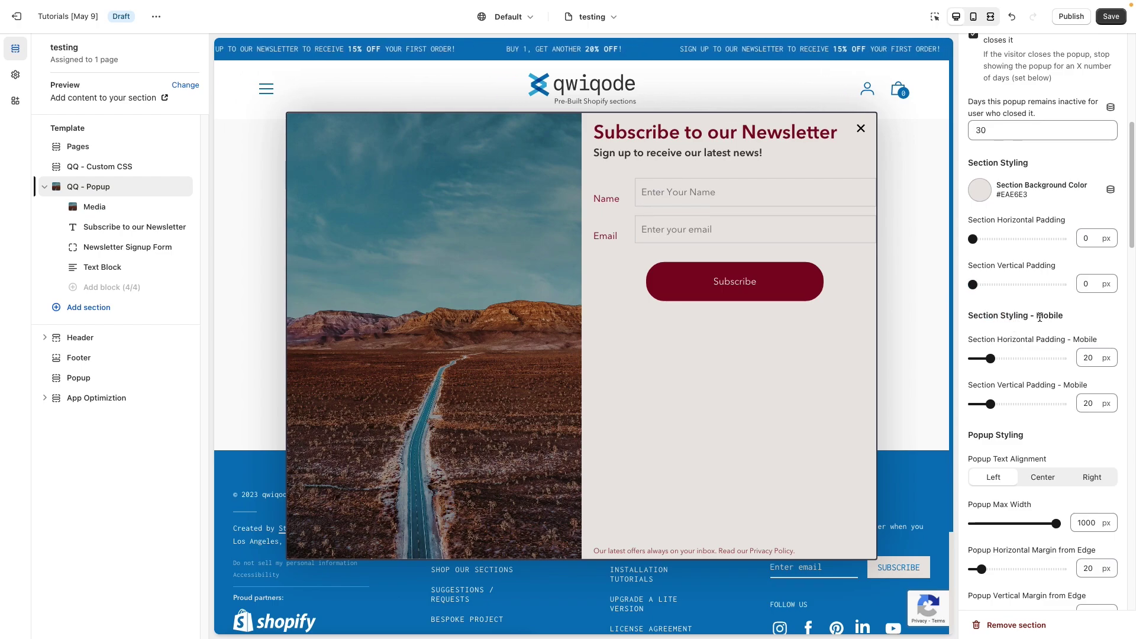
double_click(1040, 317)
left_click(1041, 316)
Try the Center and Right popup text alignments, and set the alignment back to Left
scroll(1043, 452, "down", 1)
scroll(1042, 451, "down", 3)
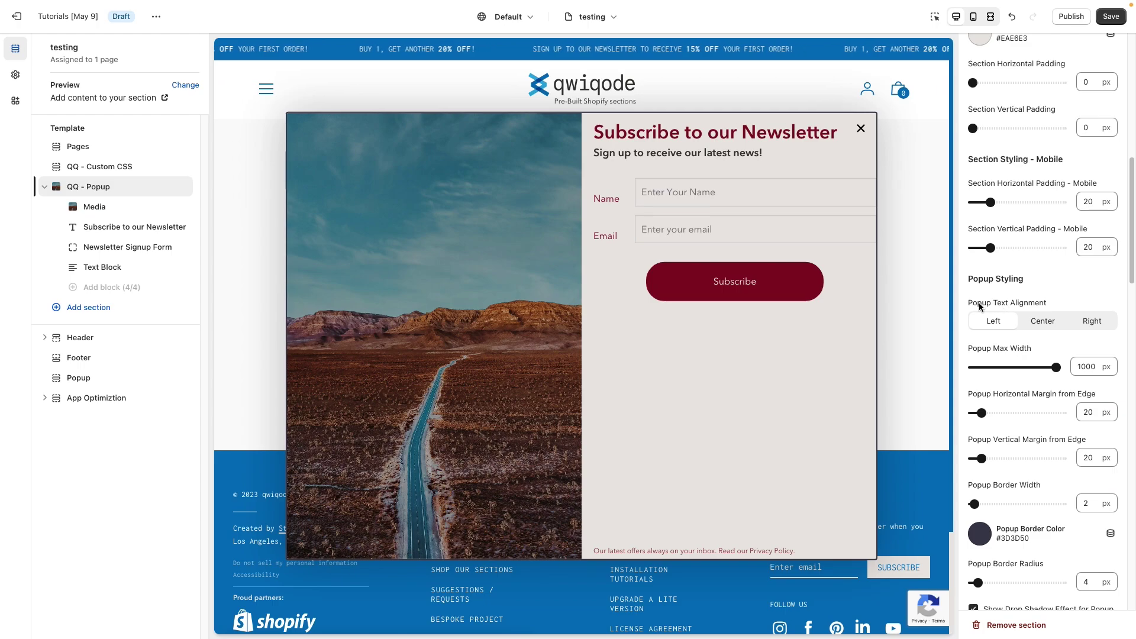
left_click(1040, 325)
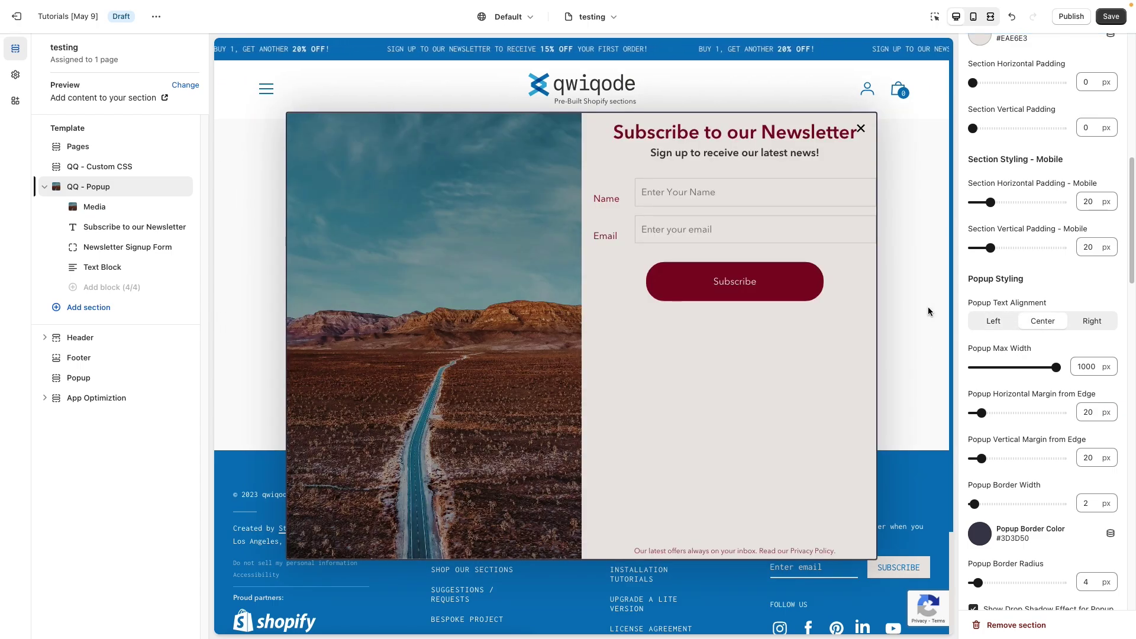
left_click(1084, 327)
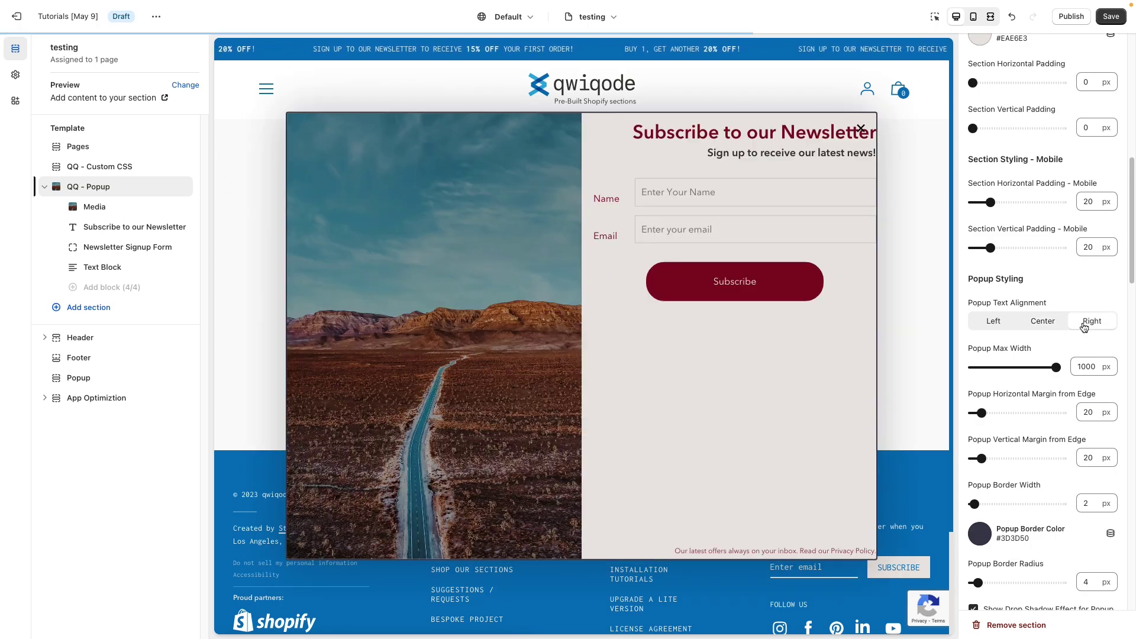
left_click(983, 325)
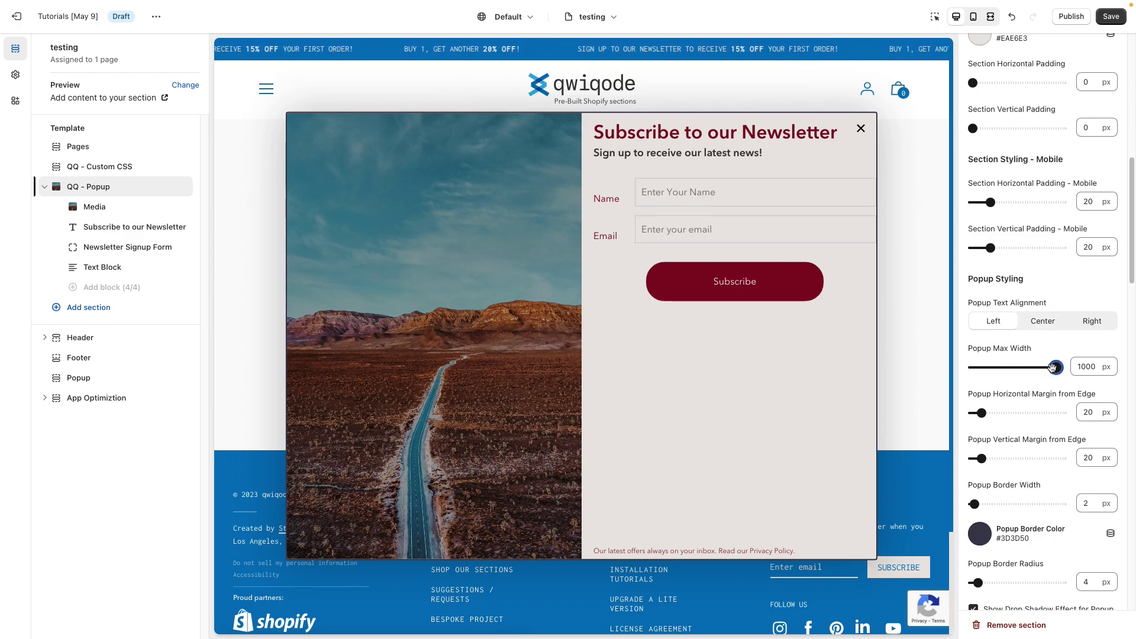
Set the popup max width to 720 px and preview it in the Bottom Left position, returning the position to Center Center
left_click_drag(1056, 367, 1030, 368)
scroll(1037, 390, "up", 10)
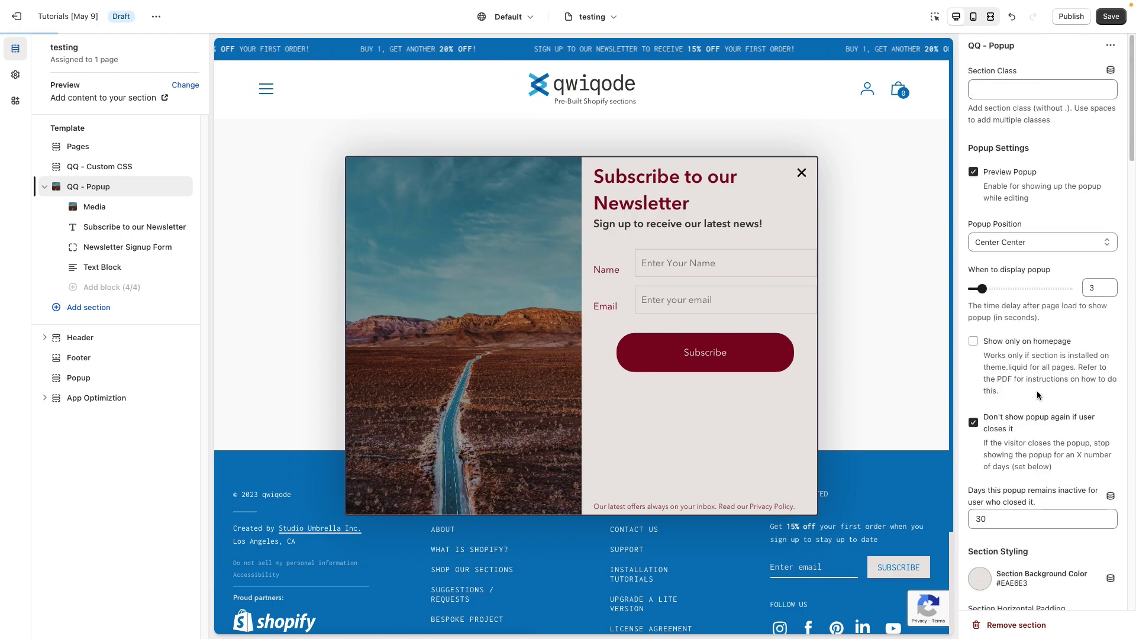
left_click(997, 247)
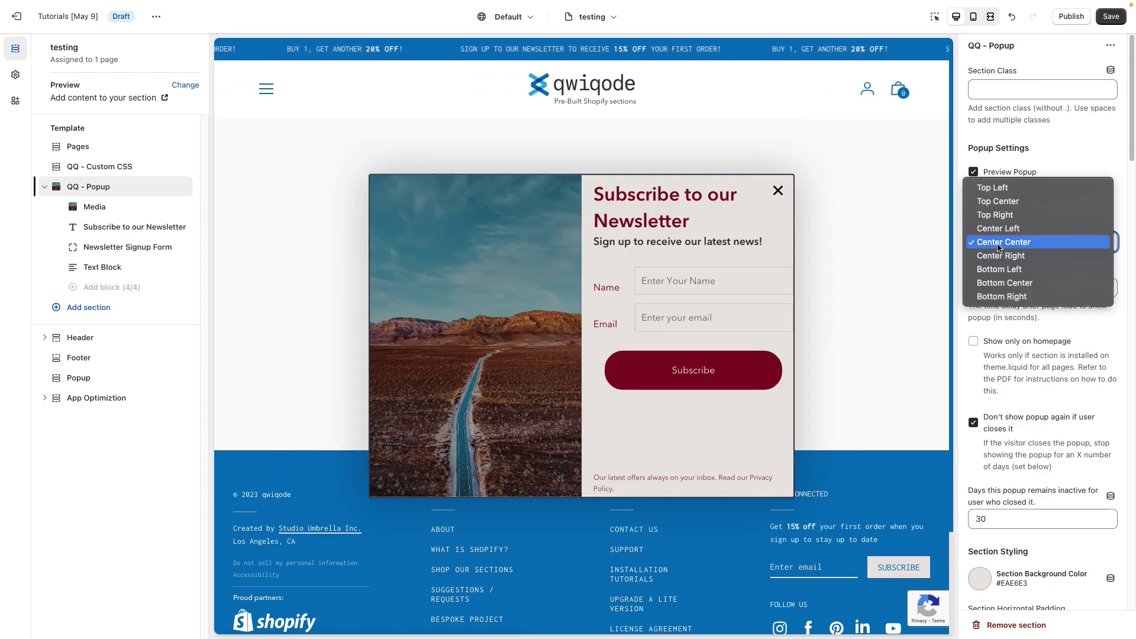
left_click(1026, 269)
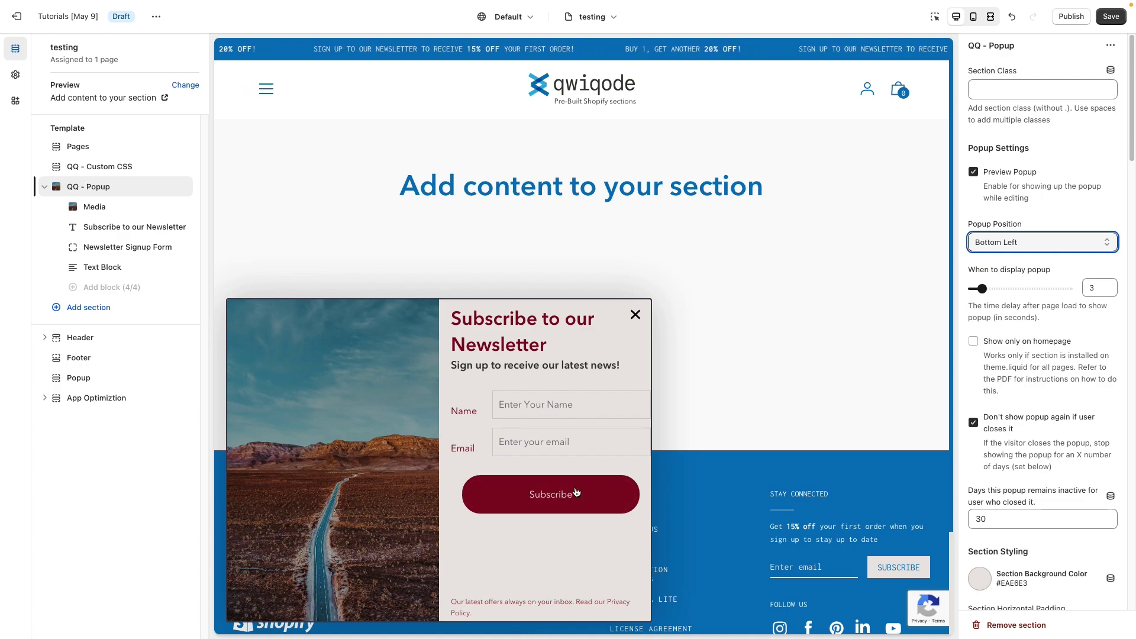
left_click(1006, 243)
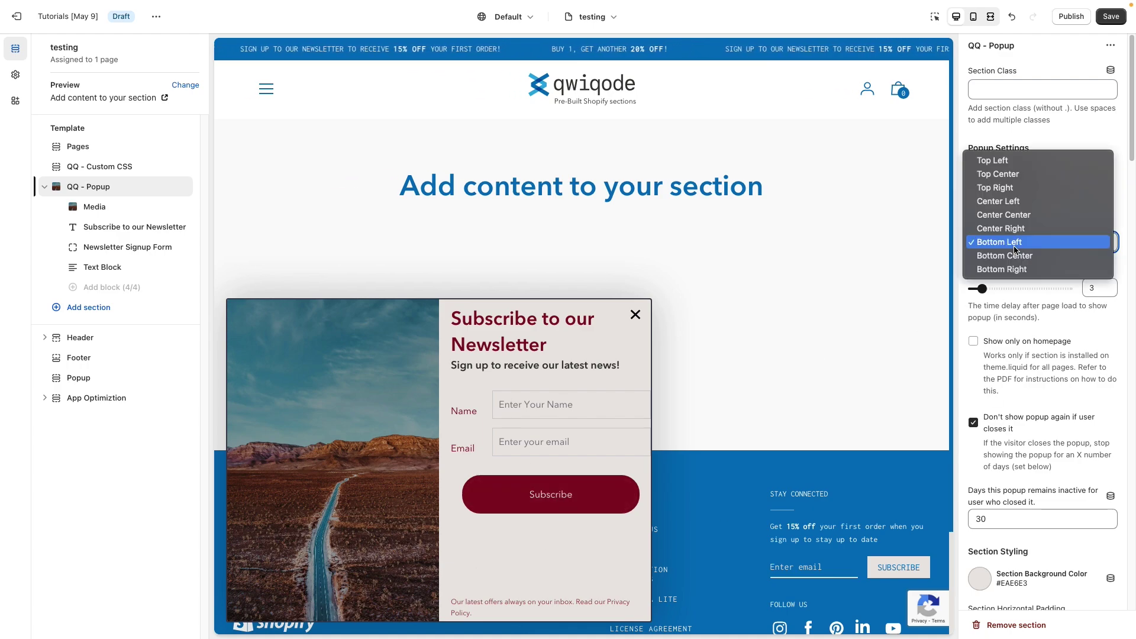
left_click(1038, 214)
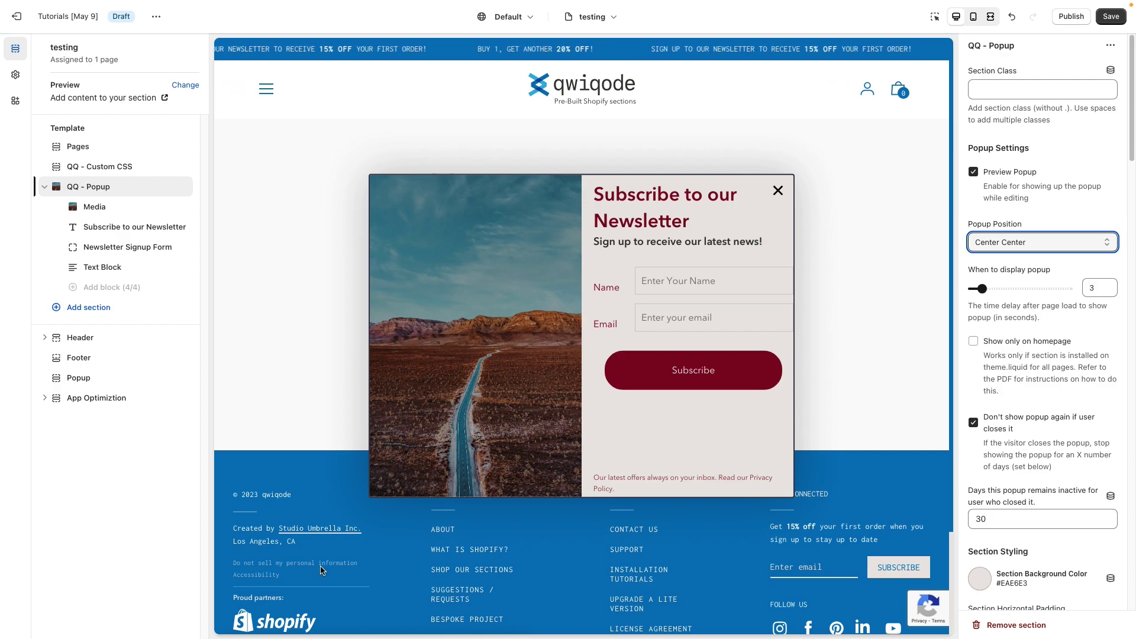
Set the popup position to Bottom Left
scroll(1052, 533, "down", 10)
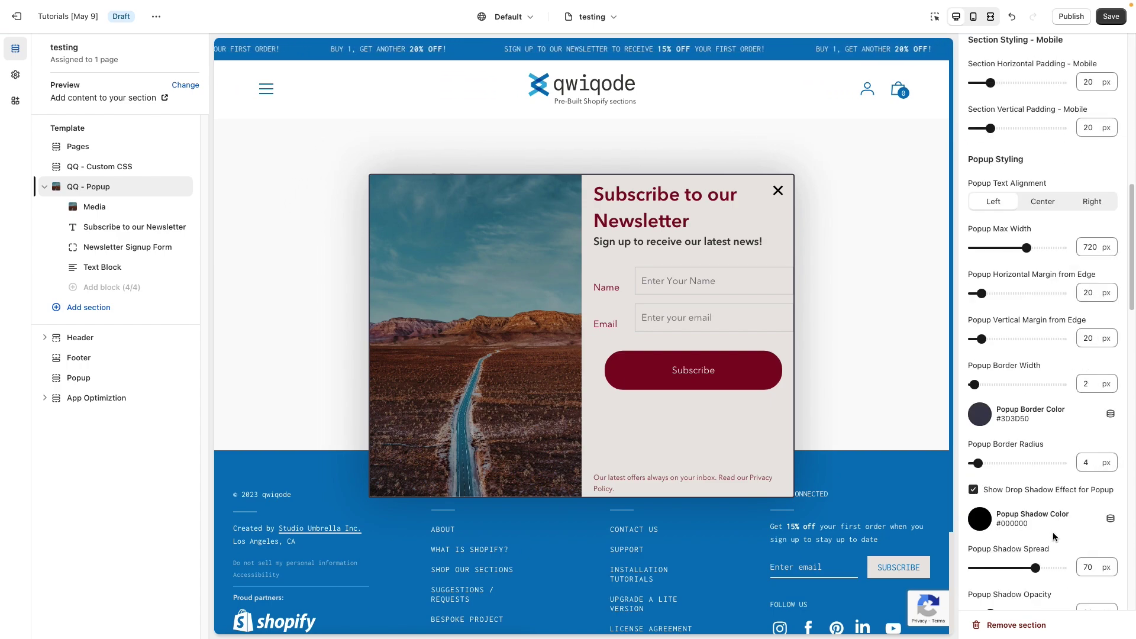
scroll(1015, 322, "up", 8)
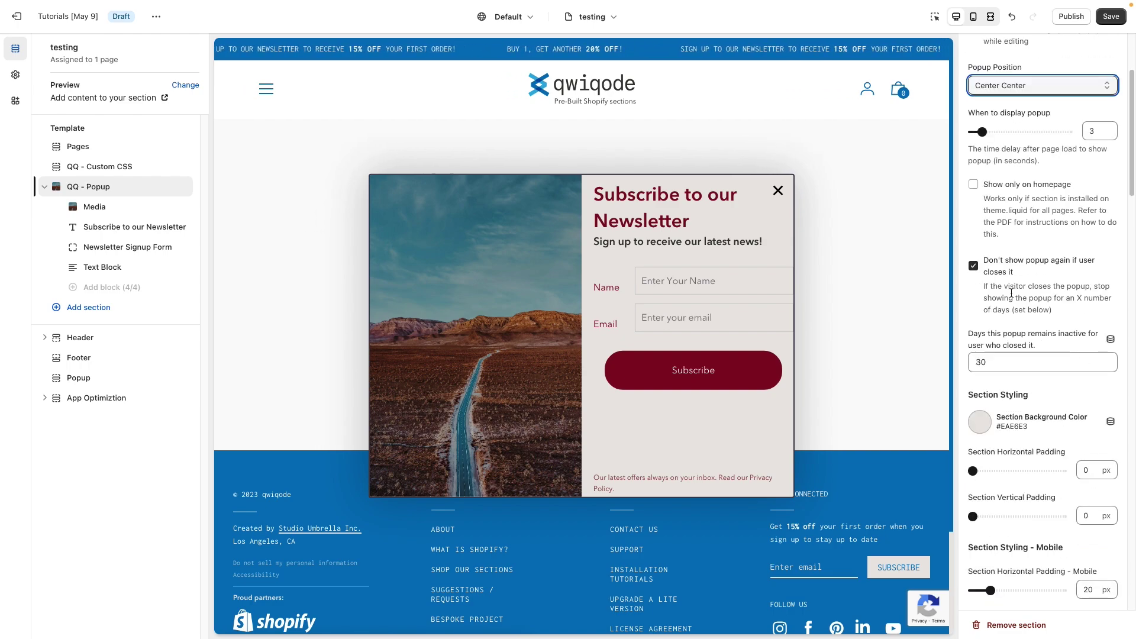
left_click(1018, 85)
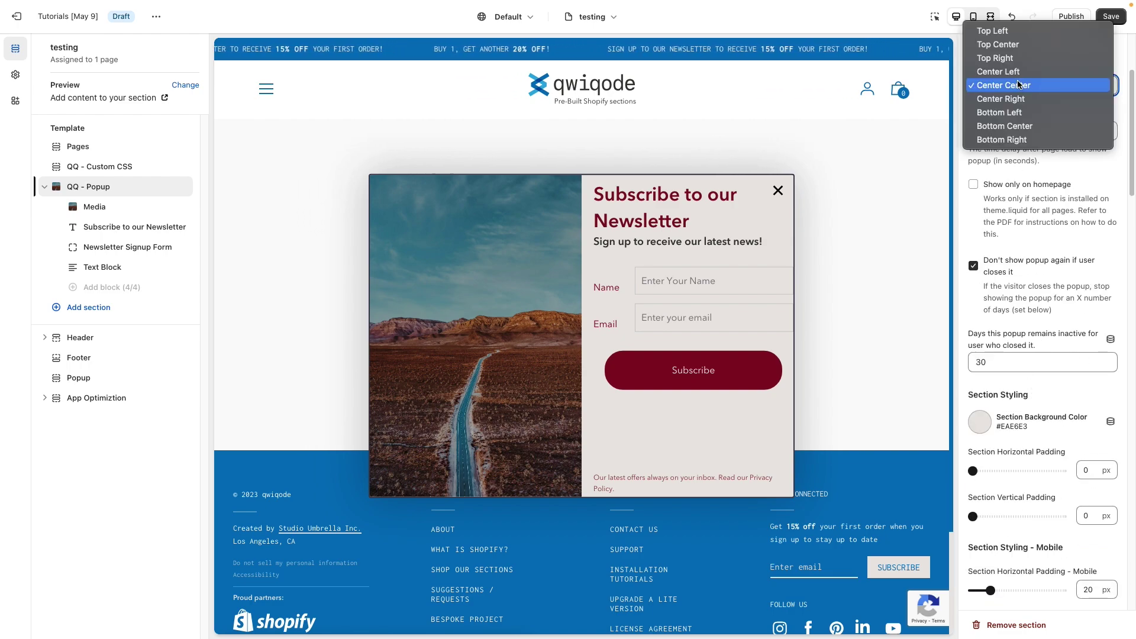
left_click(1038, 113)
Try the popup's horizontal margin from the edge, and set the popup border width to 3 px
scroll(1051, 500, "down", 8)
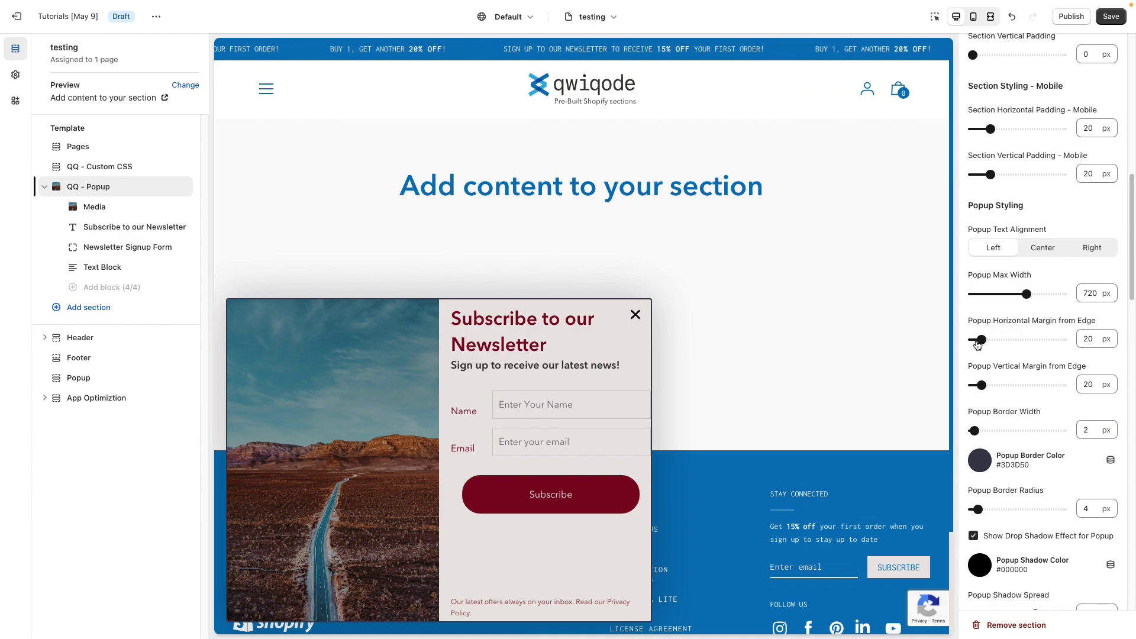
mouse_move(977, 344)
left_mouse_down()
mouse_move(1000, 340)
mouse_move(957, 342)
mouse_move(981, 339)
left_mouse_up()
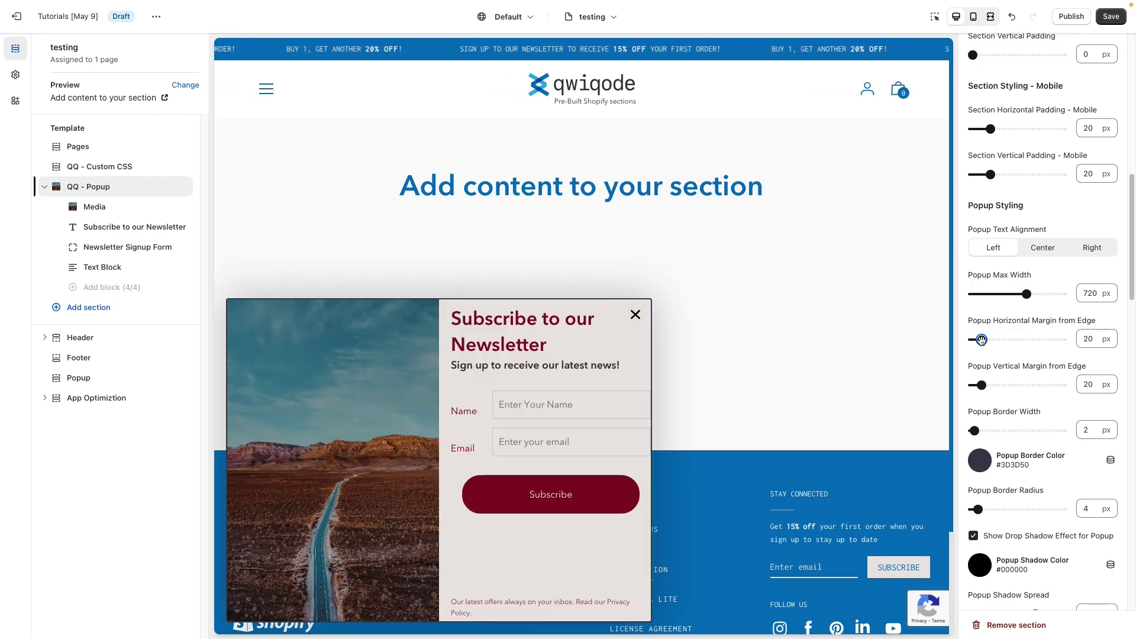
left_click_drag(981, 385, 976, 431)
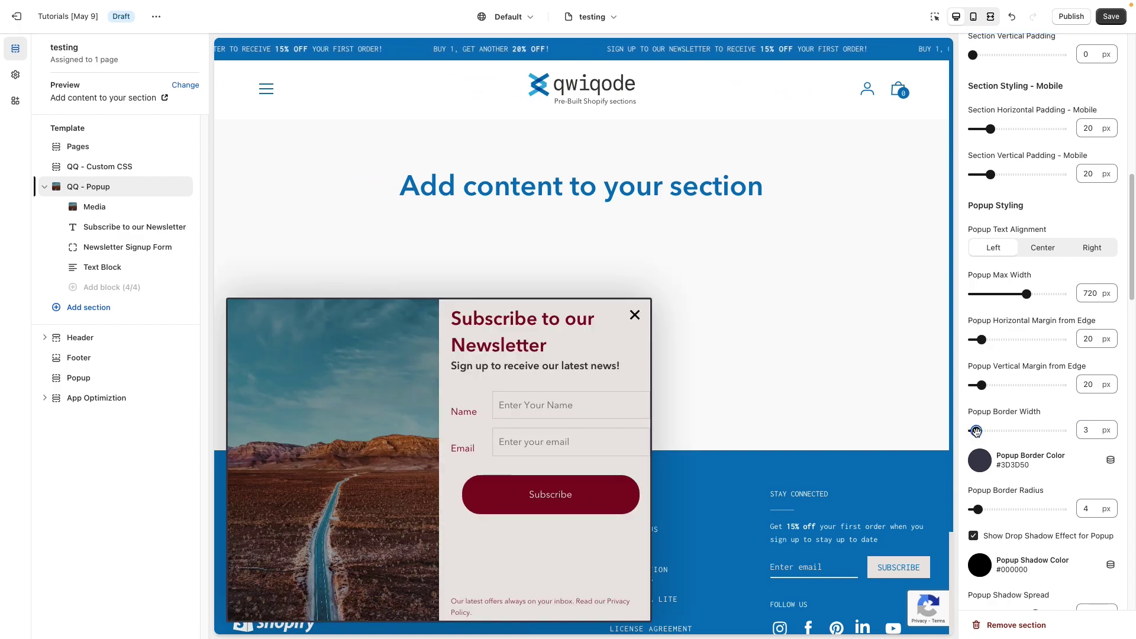
scroll(1003, 457, "down", 1)
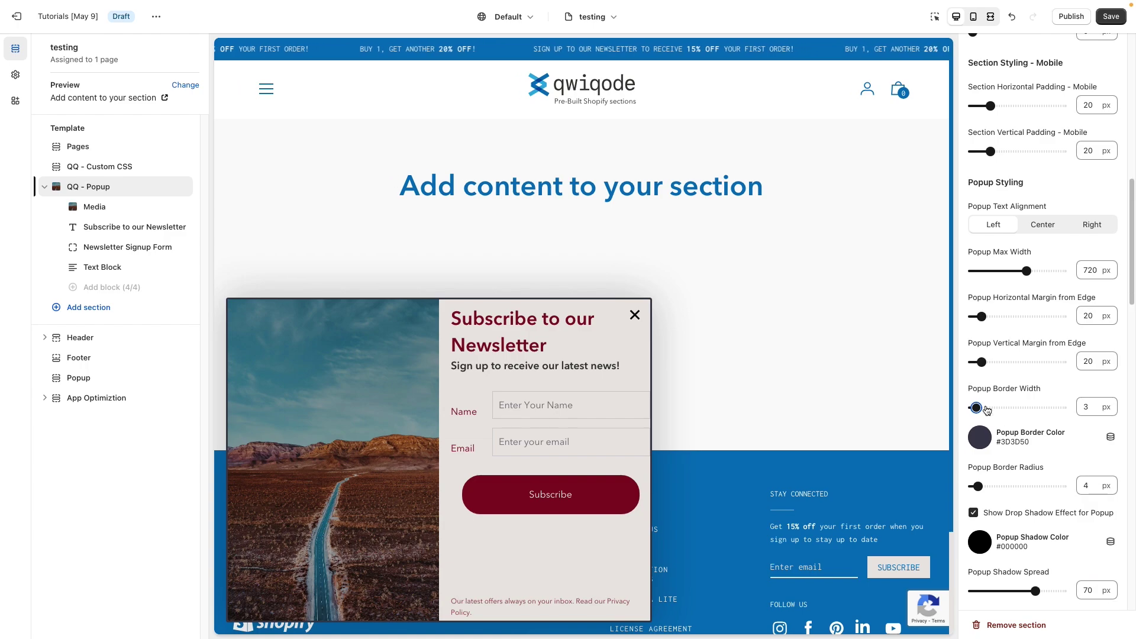
Set the popup border width to 1 px and clear the popup border color to transparent
left_click_drag(975, 407, 947, 405)
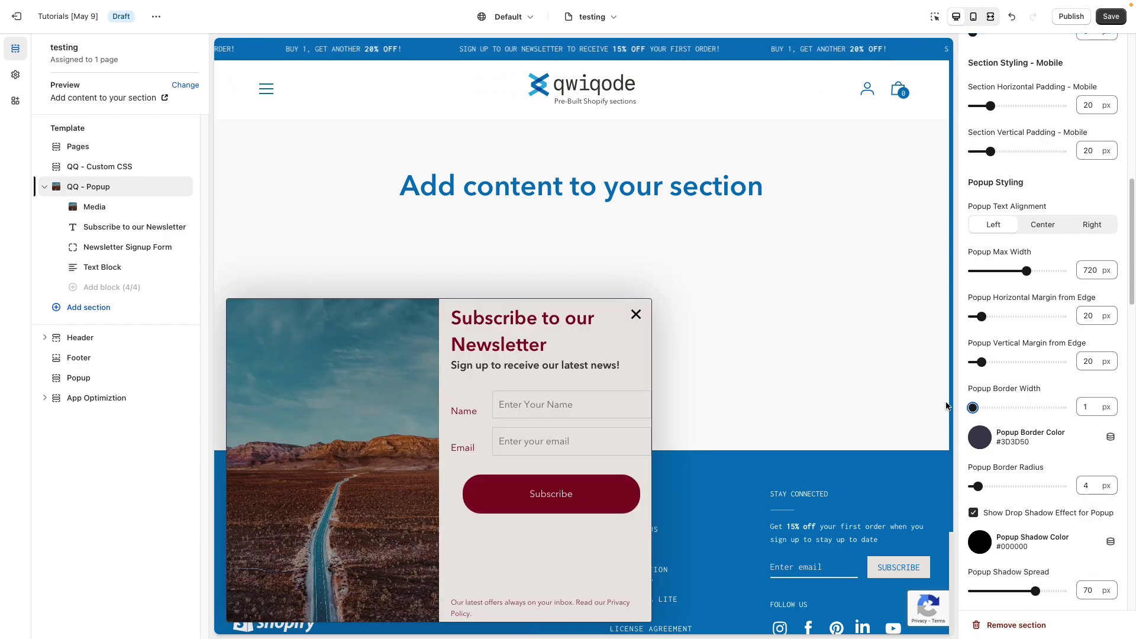
scroll(994, 446, "down", 1)
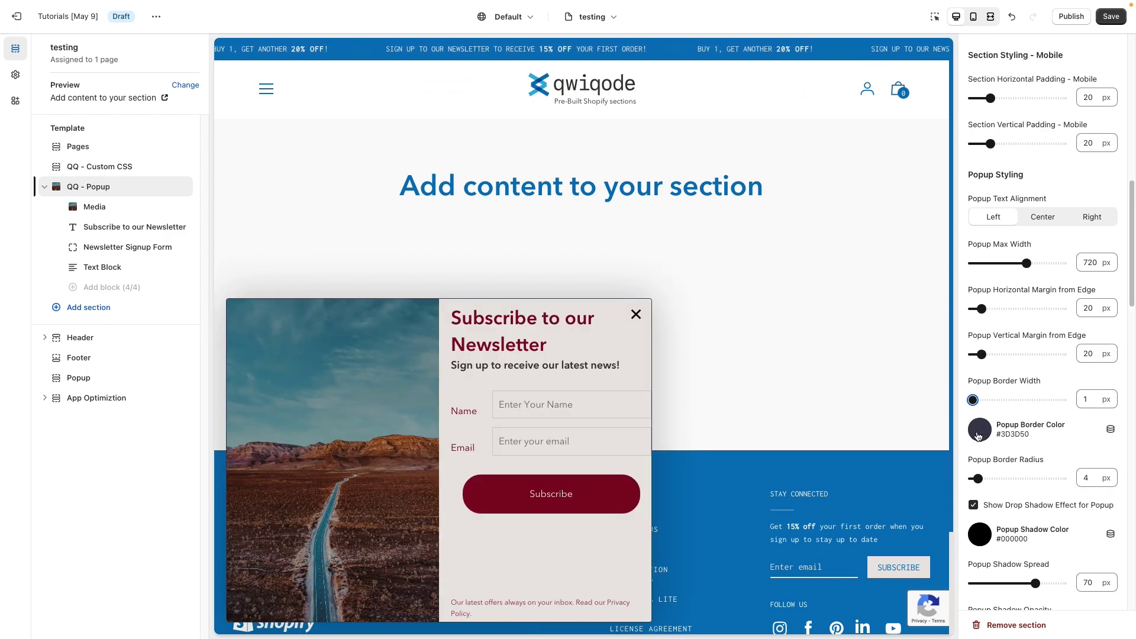
left_click(980, 433)
double_click(1052, 291)
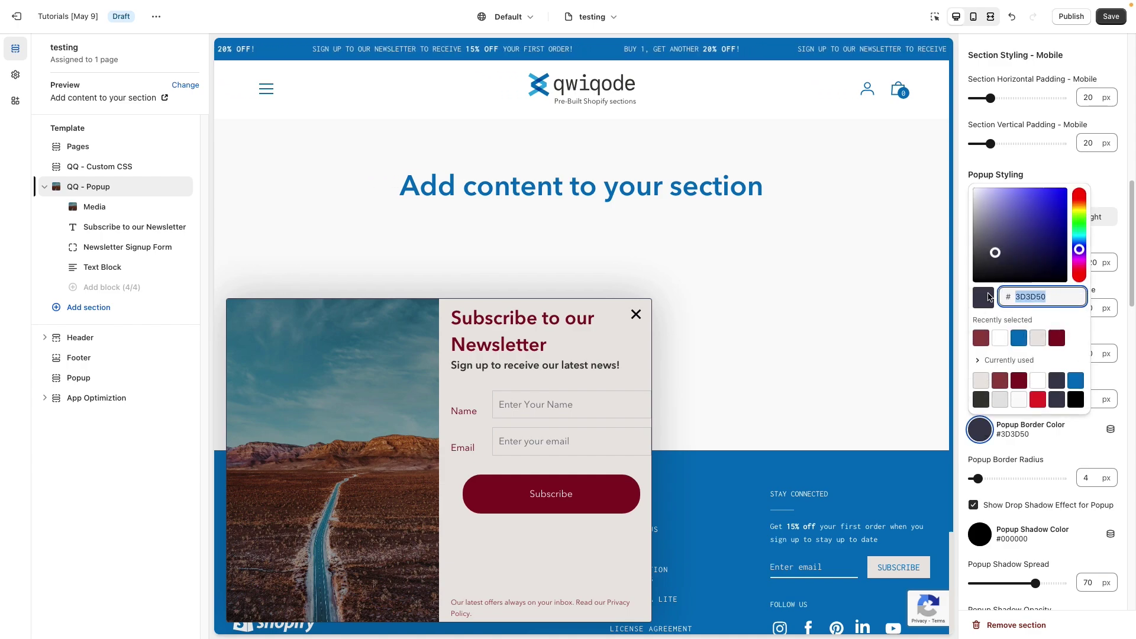
key("BackSpace")
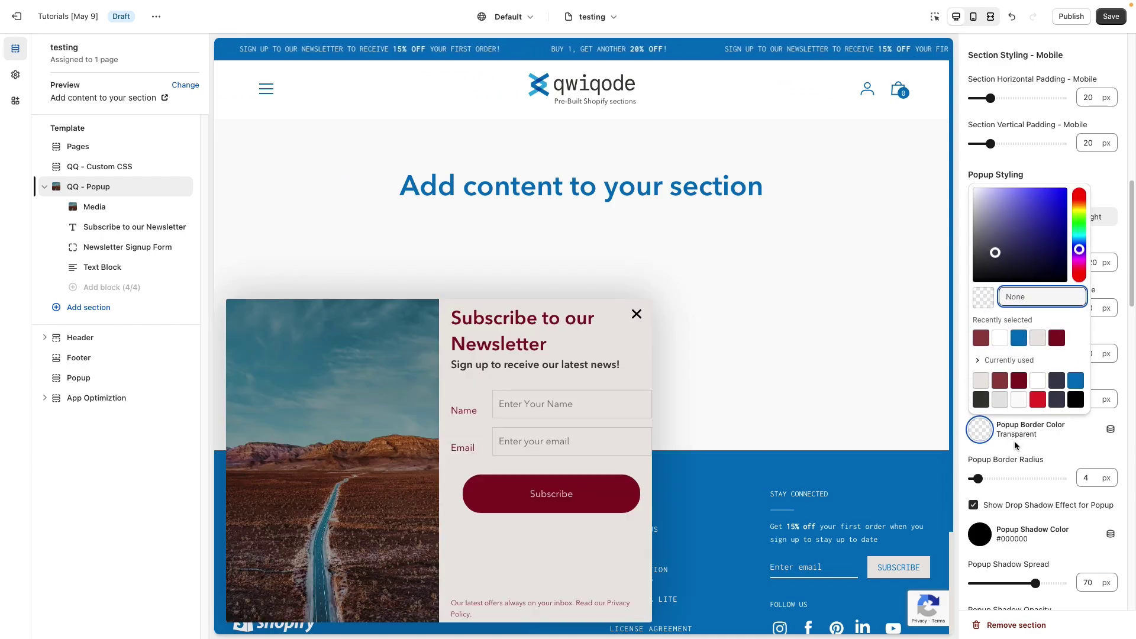
Set the popup border radius to 14 px and the popup position to Center Center
left_click(1027, 480)
left_click_drag(977, 478, 996, 478)
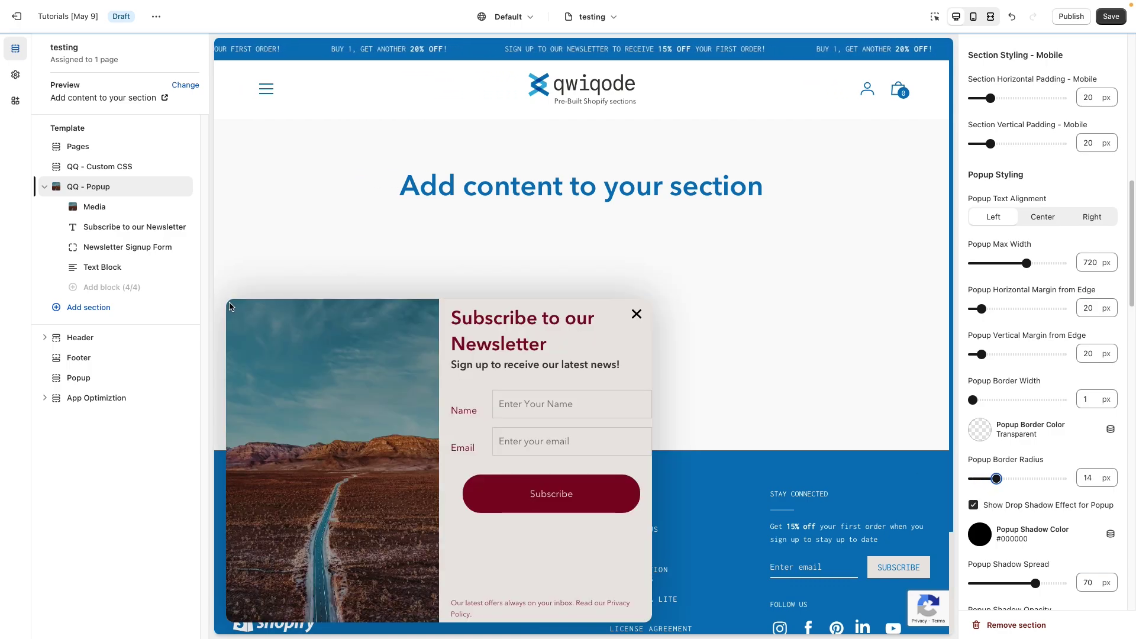
scroll(1041, 177, "up", 10)
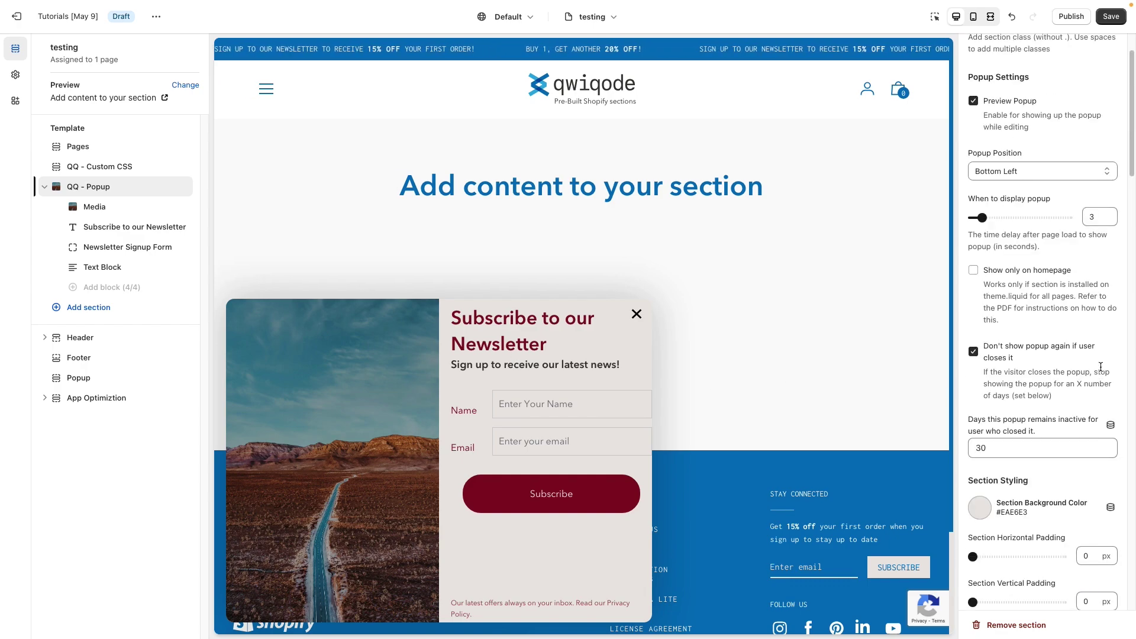
left_click(1020, 170)
left_click(1018, 143)
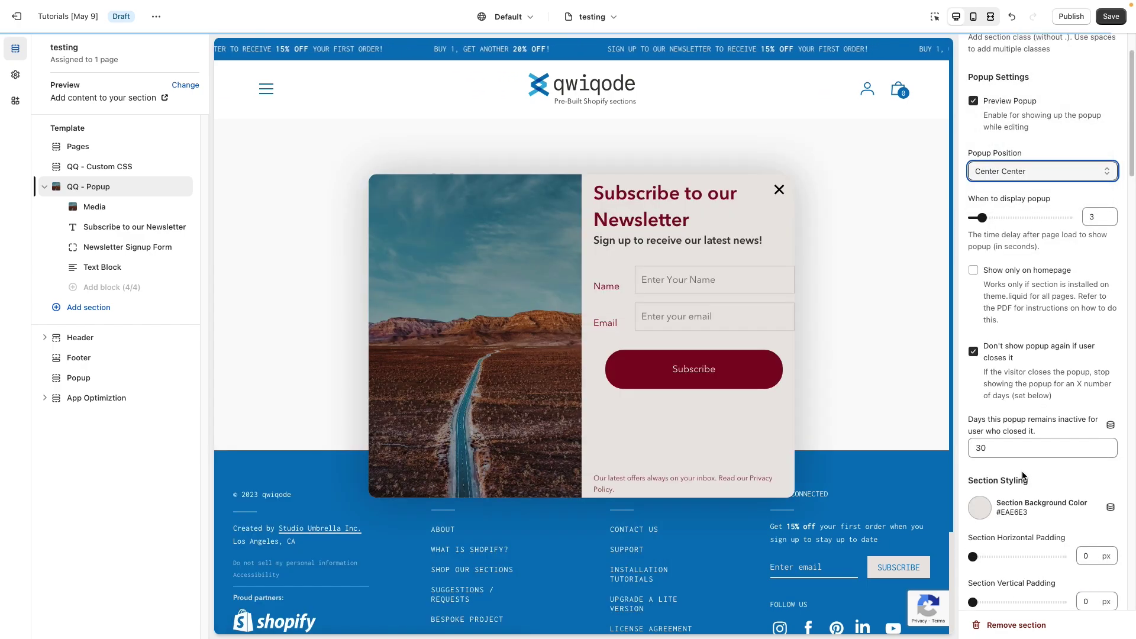
Try the popup without its drop shadow effect, and enable the effect again
scroll(1023, 469, "down", 3)
scroll(1021, 471, "down", 5)
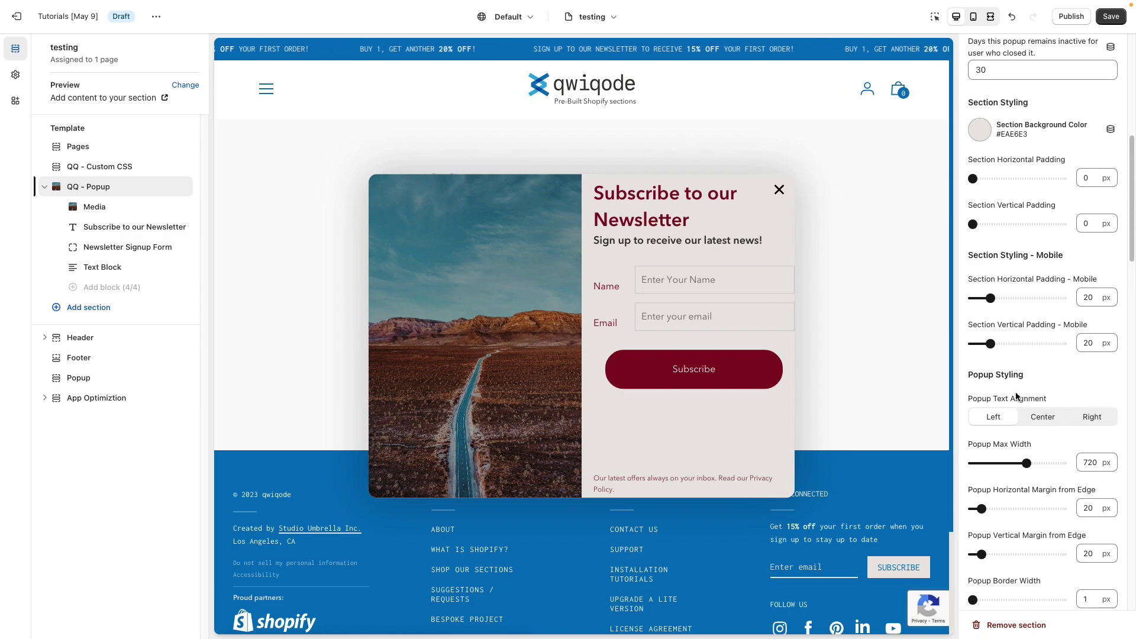
scroll(1015, 448, "down", 4)
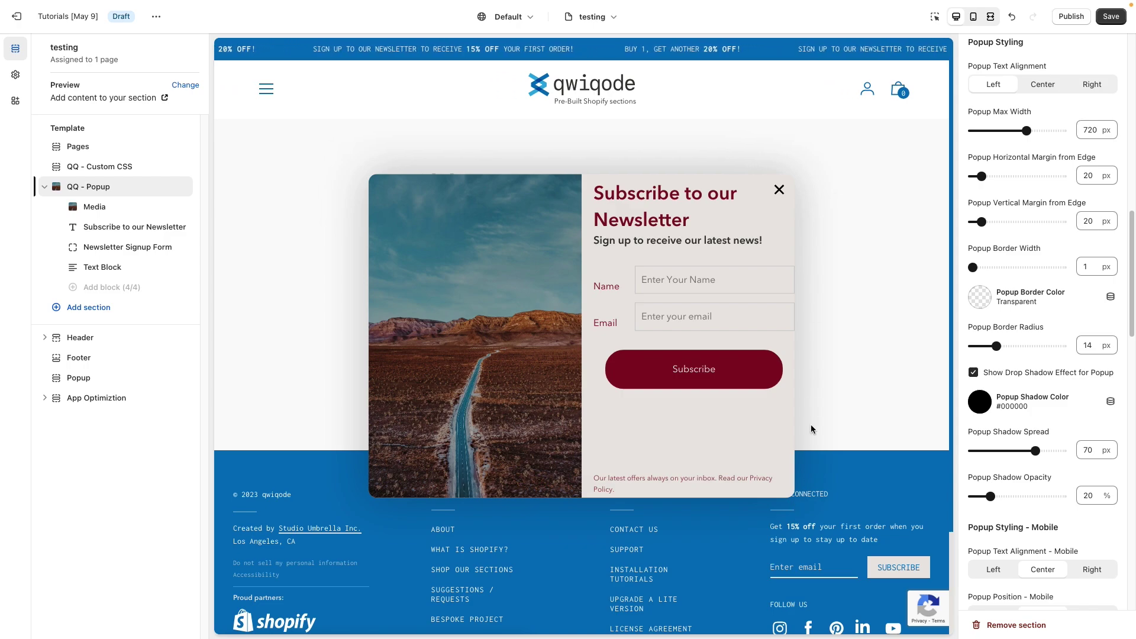
left_click(973, 373)
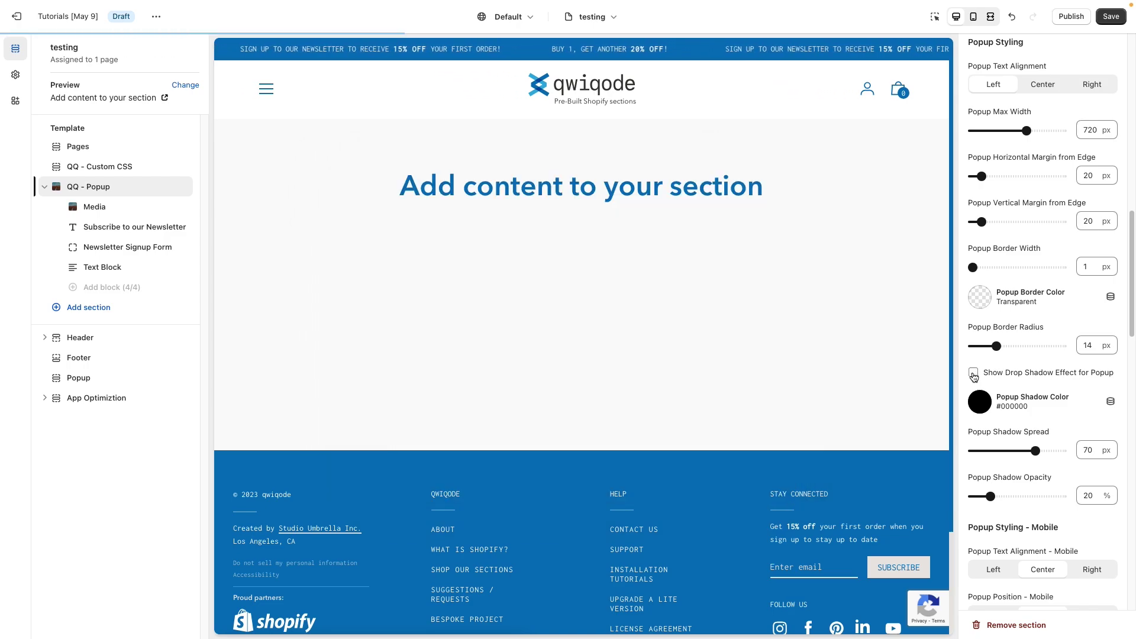
left_click(973, 374)
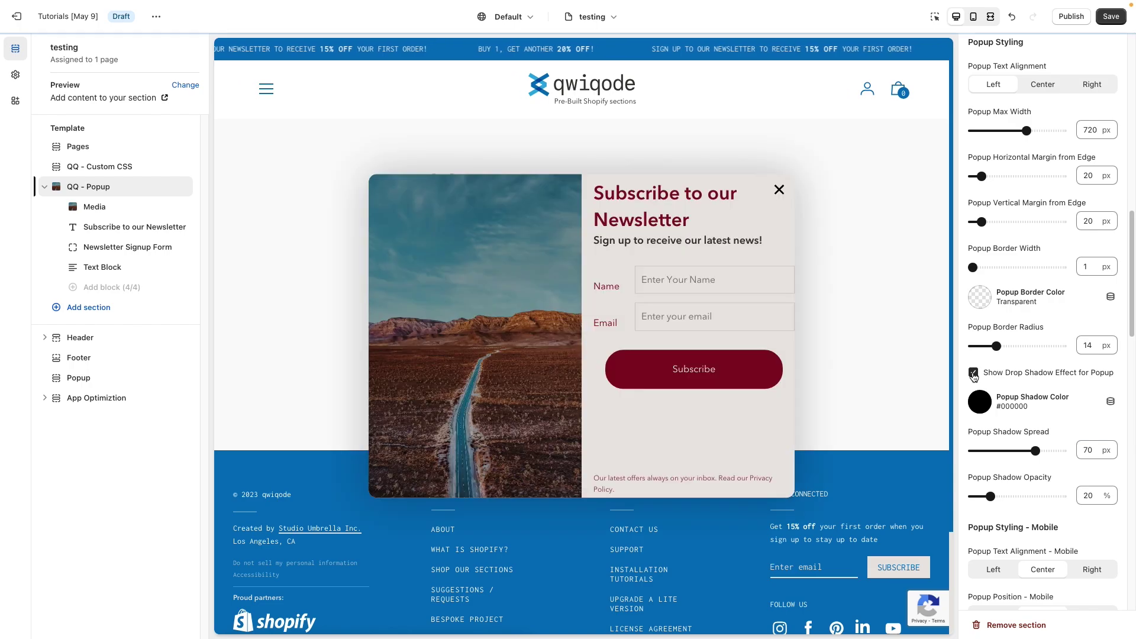
Set the popup shadow color to #871120, its opacity to 51 % and its spread to 62 px
left_click(979, 401)
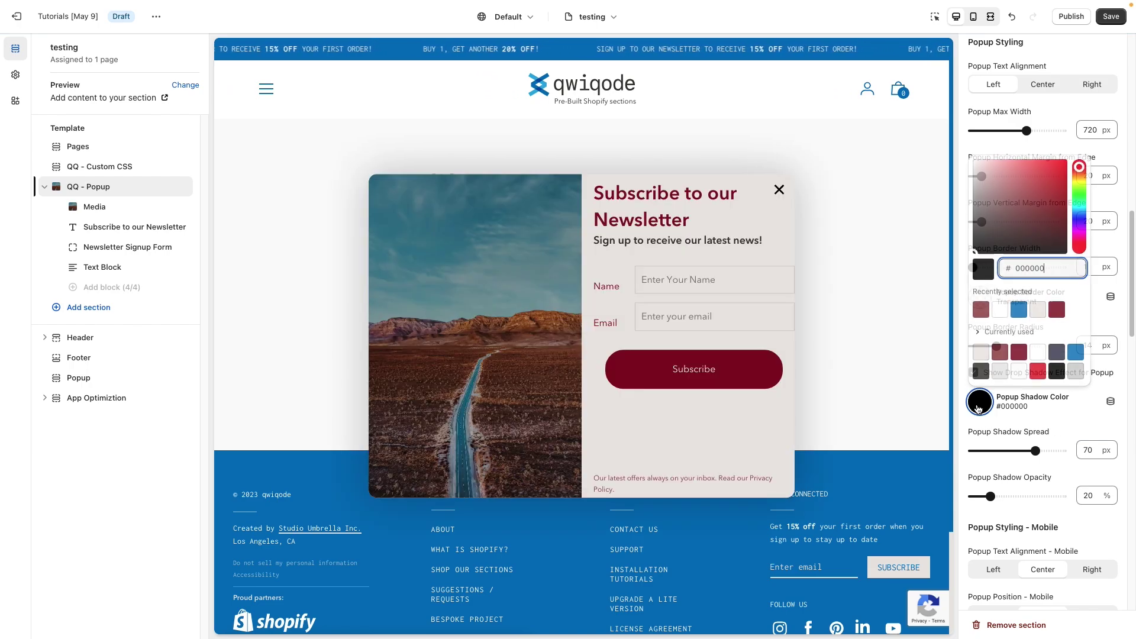
left_click(1018, 352)
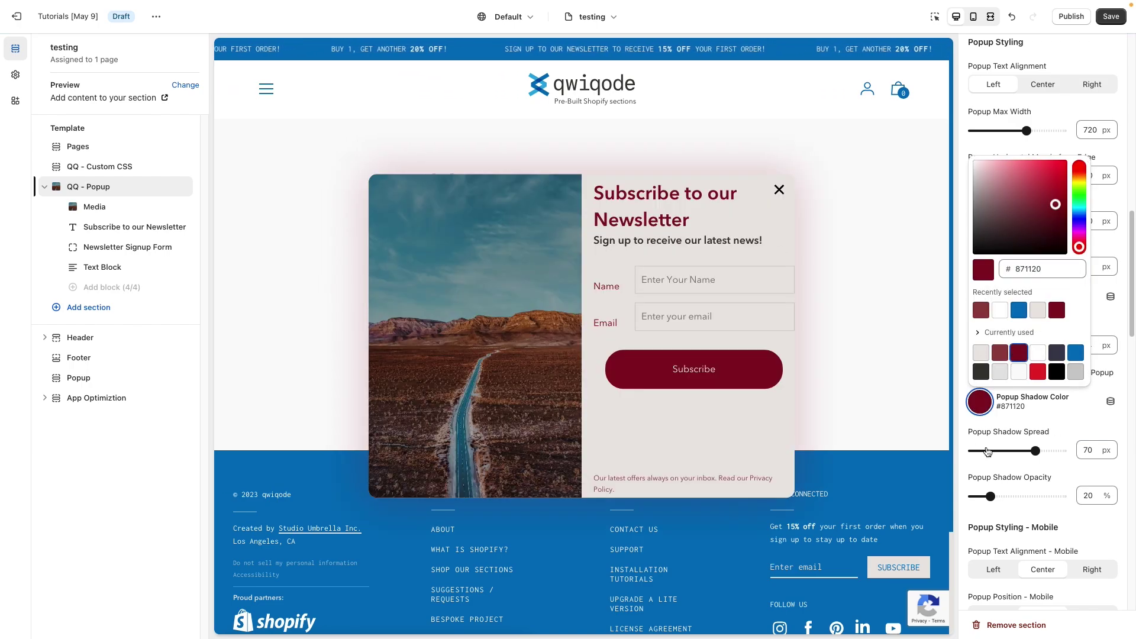
left_click_drag(989, 495, 1018, 496)
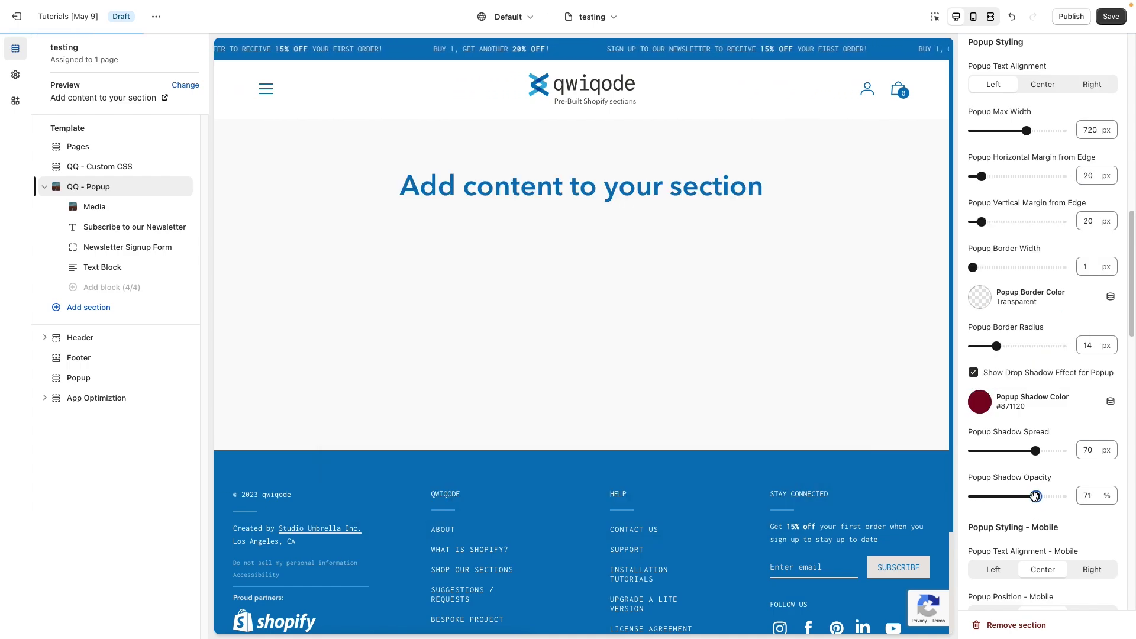
mouse_move(1034, 451)
left_mouse_down()
mouse_move(1054, 450)
mouse_move(981, 451)
mouse_move(1028, 450)
left_mouse_up()
Change the popup shadow color to dark grey #373833
left_click(986, 406)
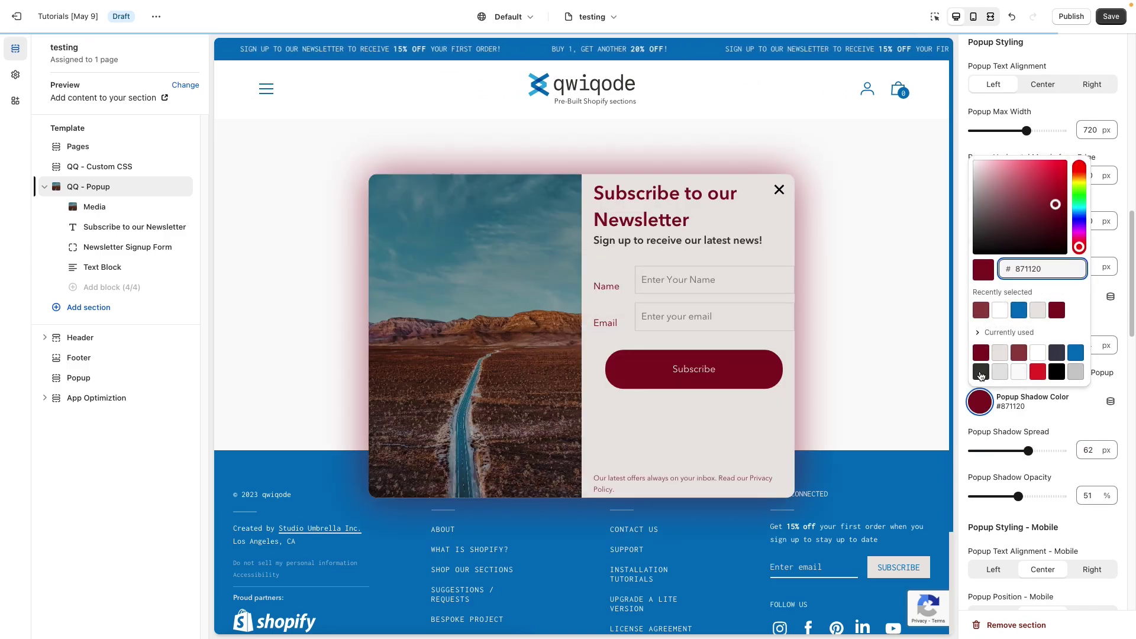
left_click(980, 371)
left_click(1046, 512)
Switch to the mobile preview, try the Left mobile text alignment, and set it back to Center
scroll(1046, 513, "down", 3)
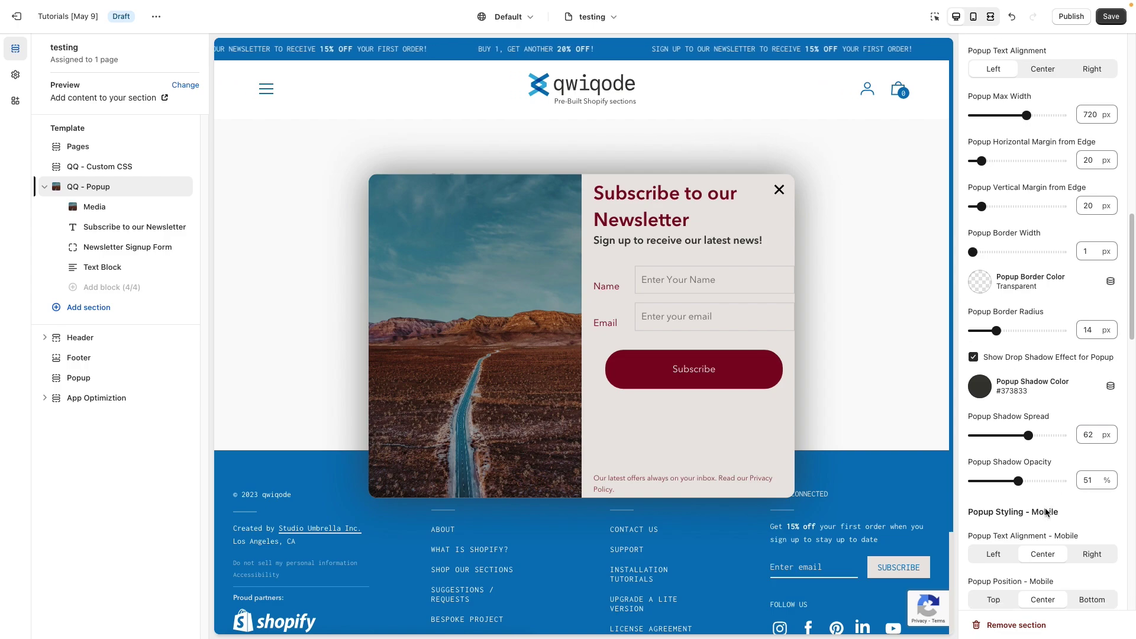
scroll(1044, 508, "down", 1)
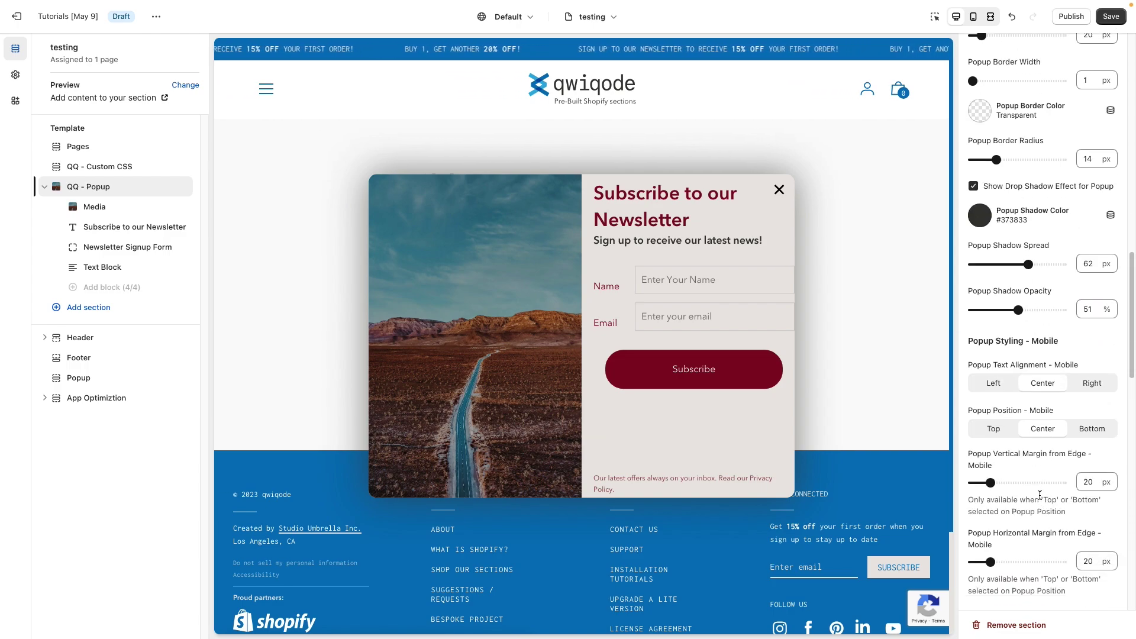
left_click(973, 18)
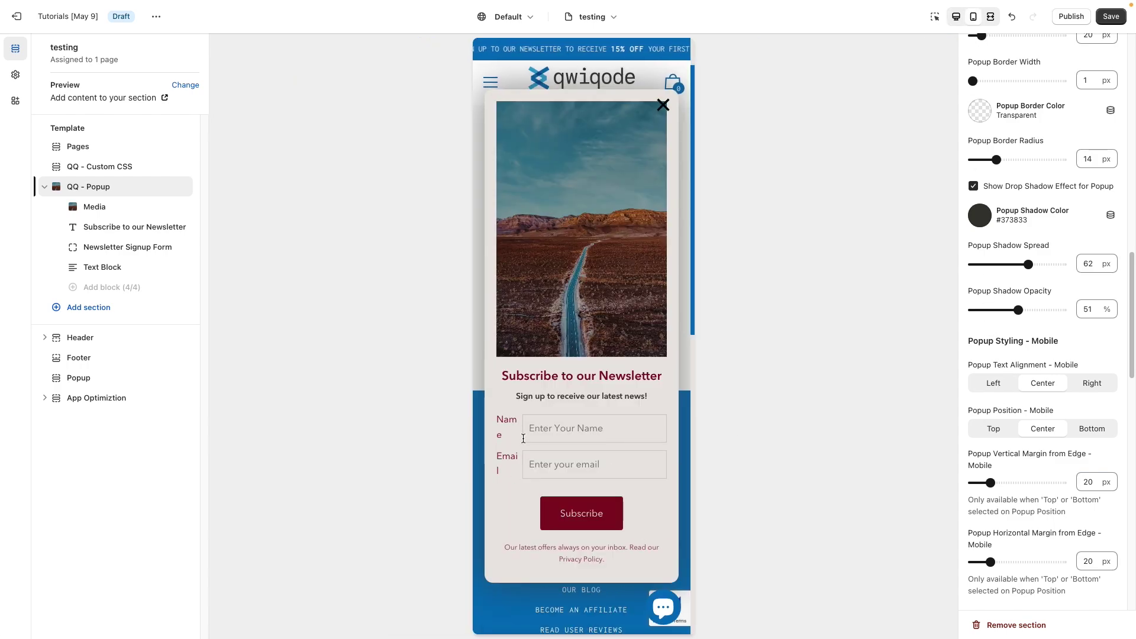
left_click(1000, 388)
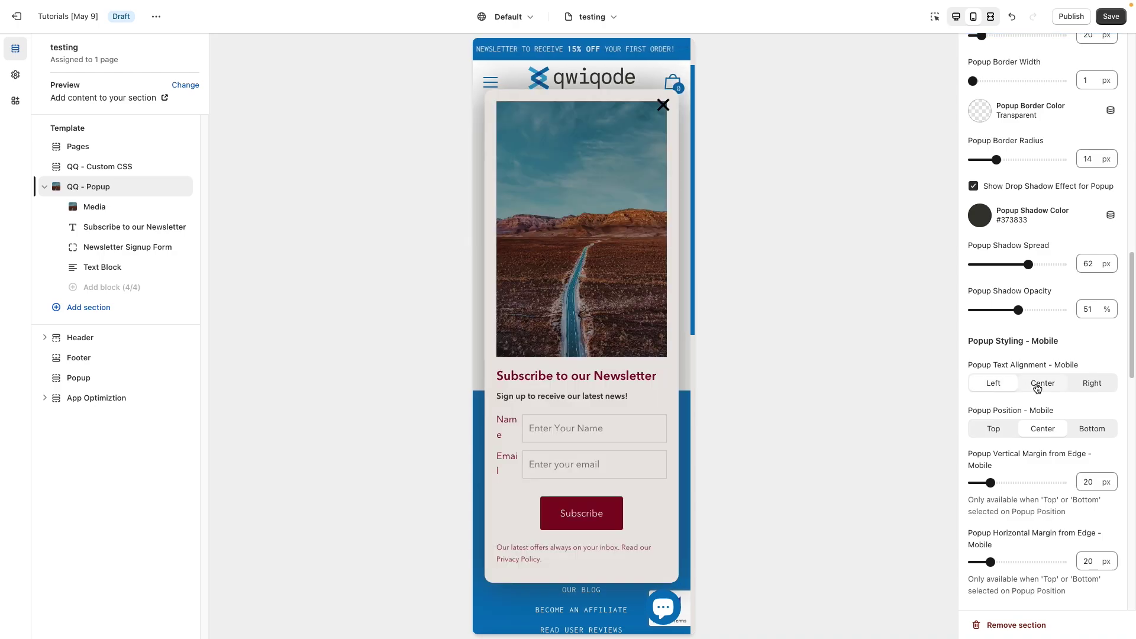
left_click(1037, 388)
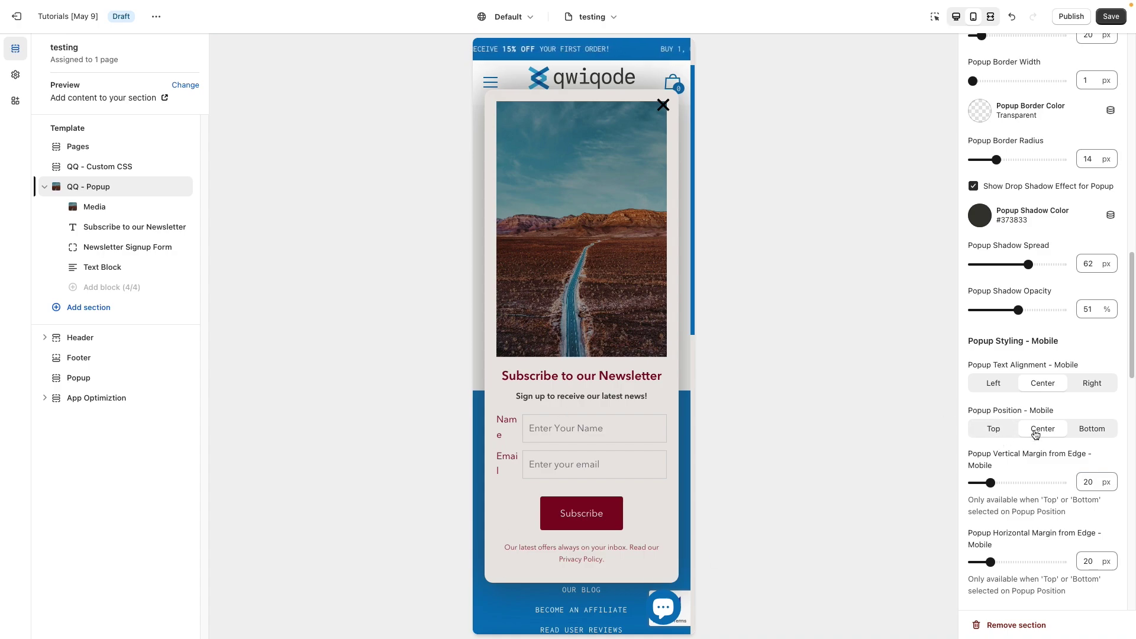
Try the Top and Bottom mobile popup positions, and set the position back to Center
left_click(1006, 436)
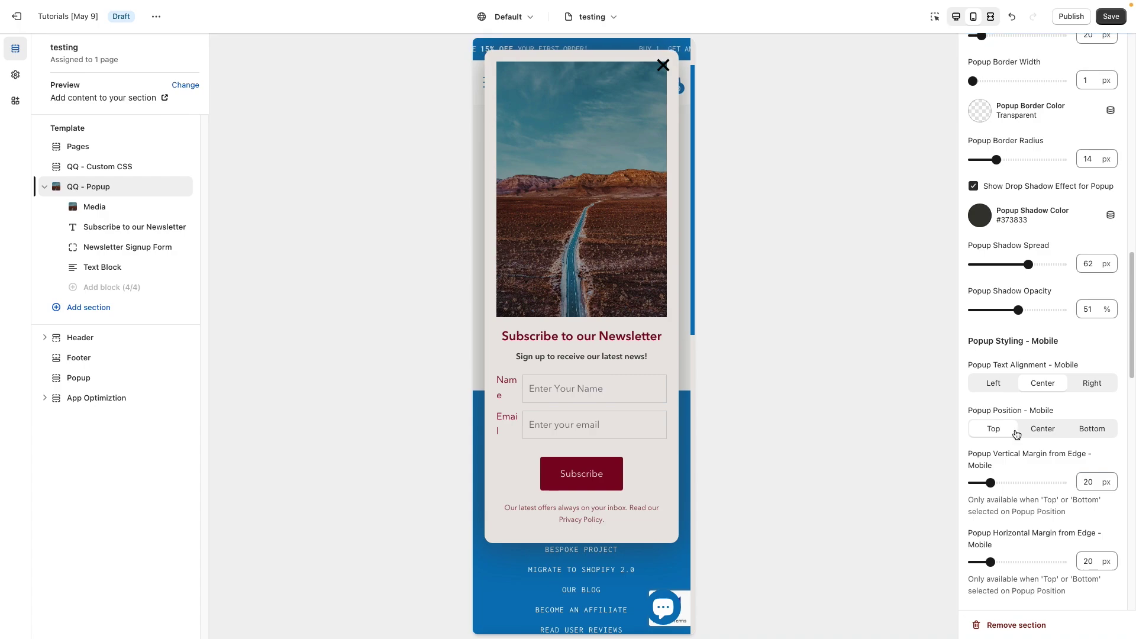
left_click(1093, 430)
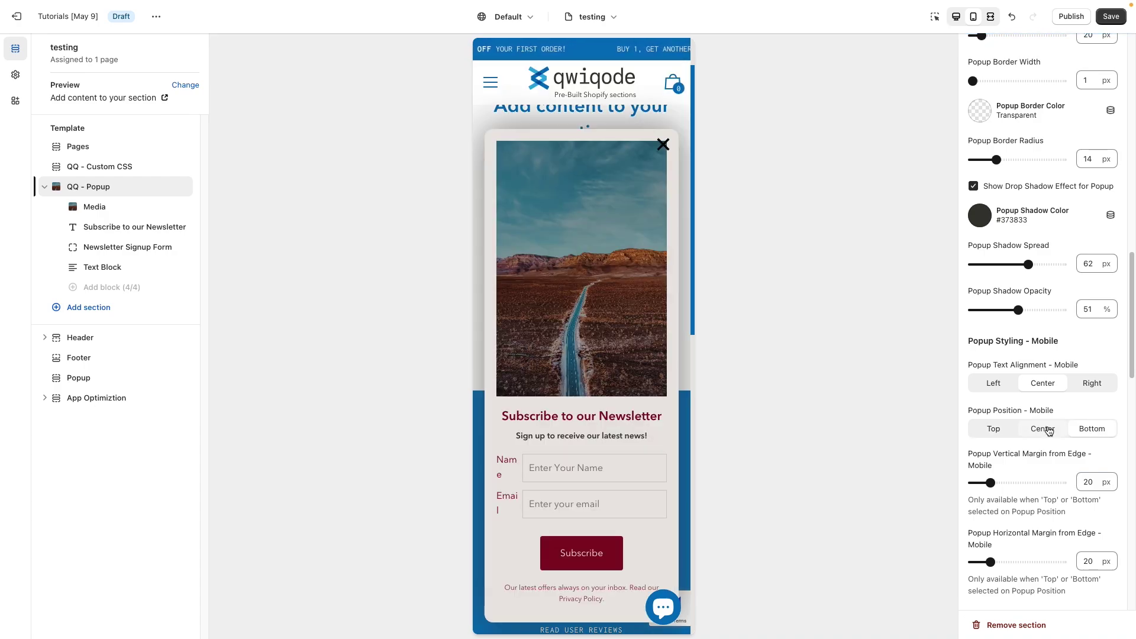
left_click(1047, 429)
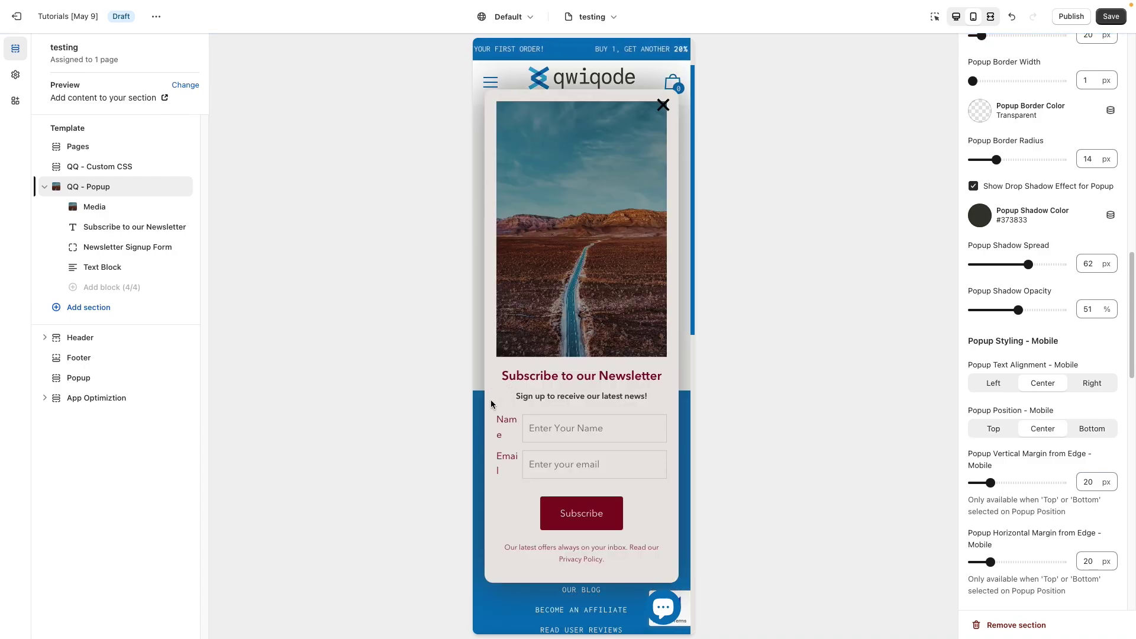
Set the mobile popup's horizontal margin from the edge to 14 px after trying 50 px and 0 px, and return to the desktop preview
scroll(1017, 508, "down", 2)
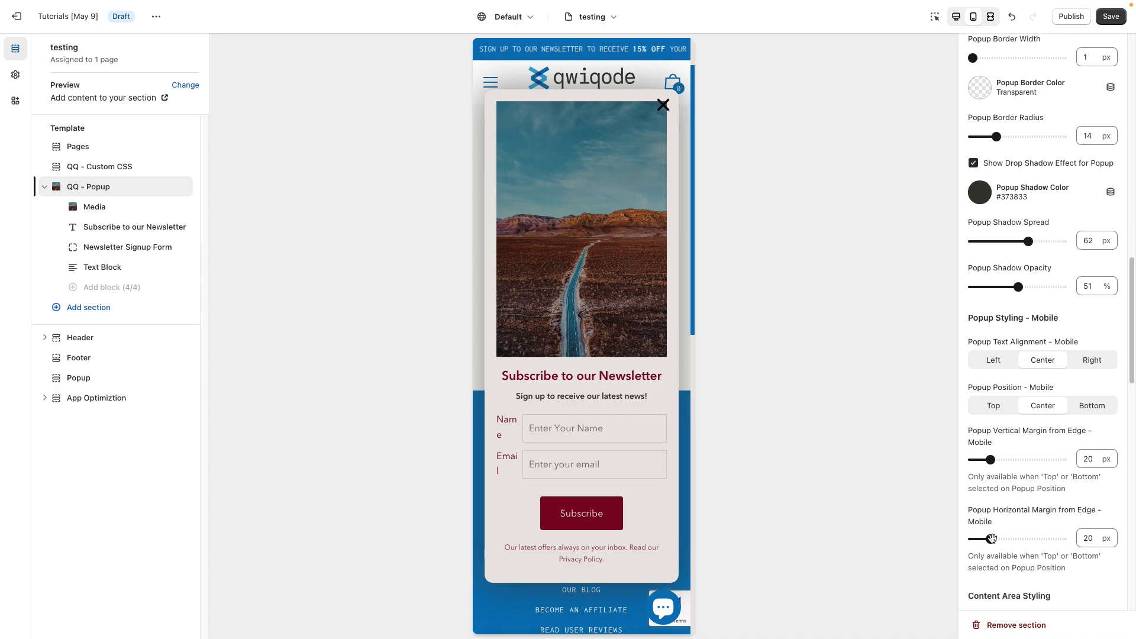
left_click_drag(989, 522, 1017, 523)
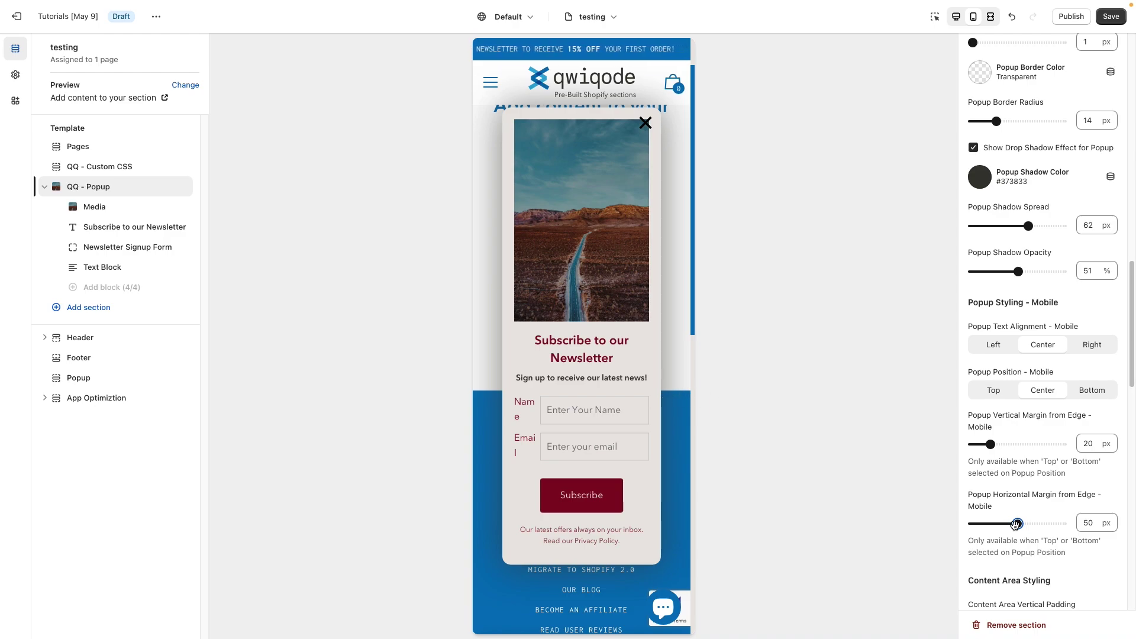
left_click_drag(1015, 524, 947, 529)
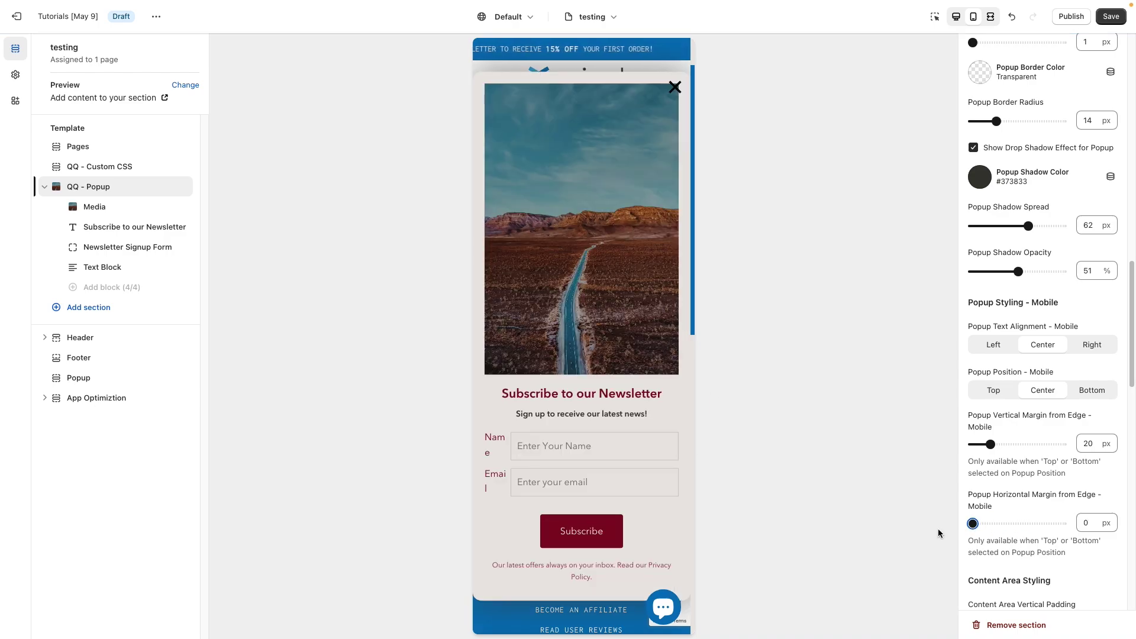
left_click_drag(973, 523, 985, 523)
left_click(956, 20)
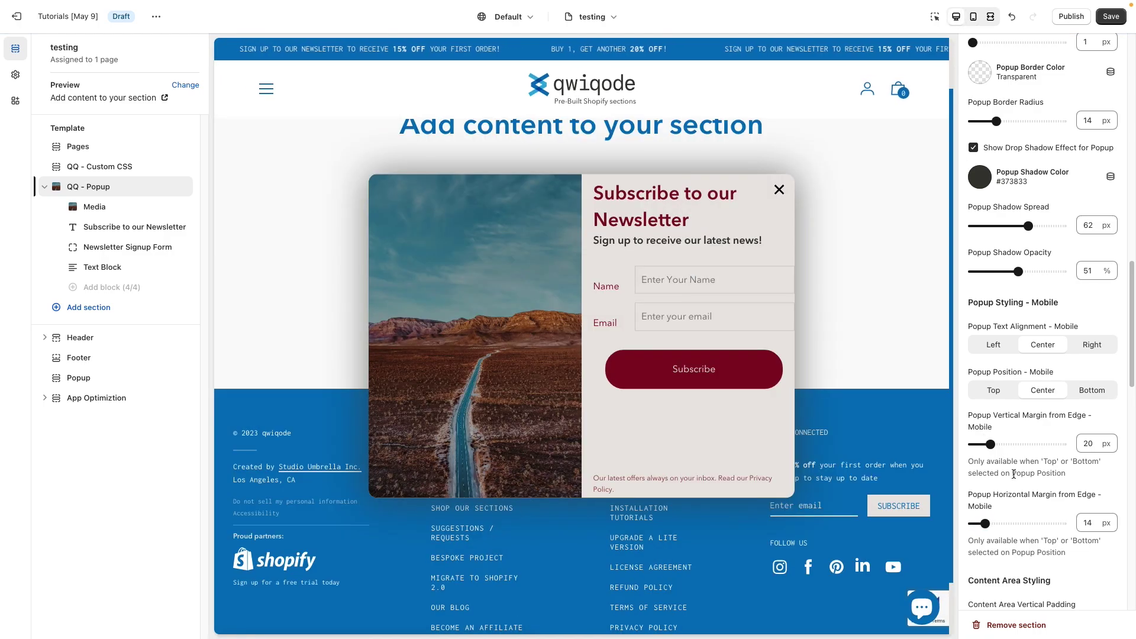
Set the content area's vertical padding to 56 px and its horizontal padding to 24 px
scroll(1039, 482, "down", 2)
scroll(1039, 480, "down", 3)
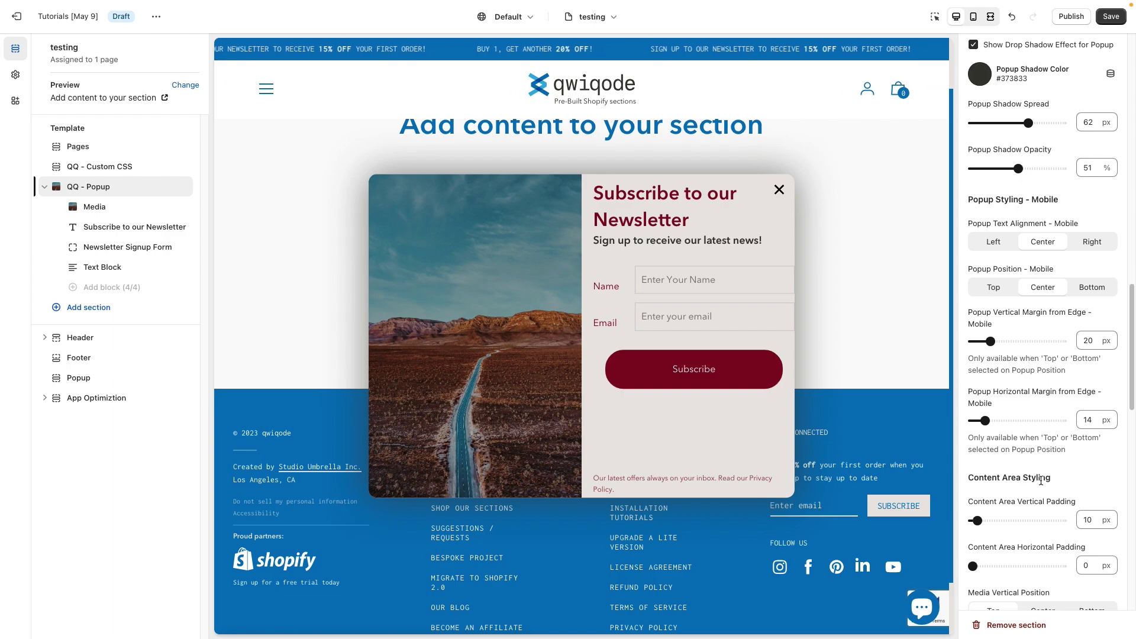
scroll(1041, 480, "down", 5)
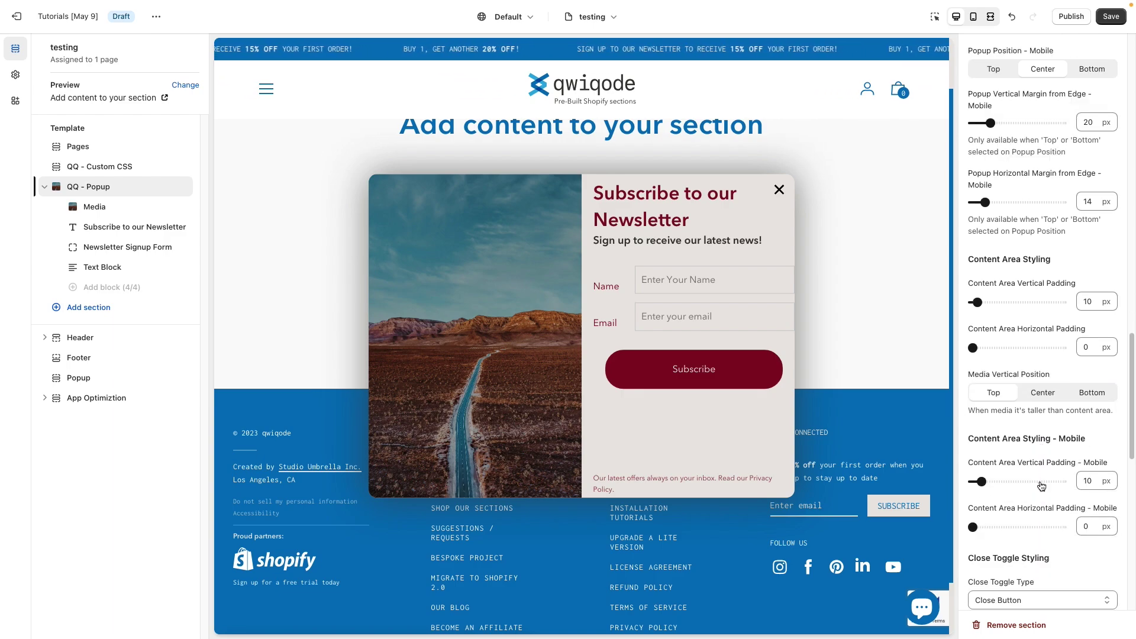
scroll(1039, 484, "down", 1)
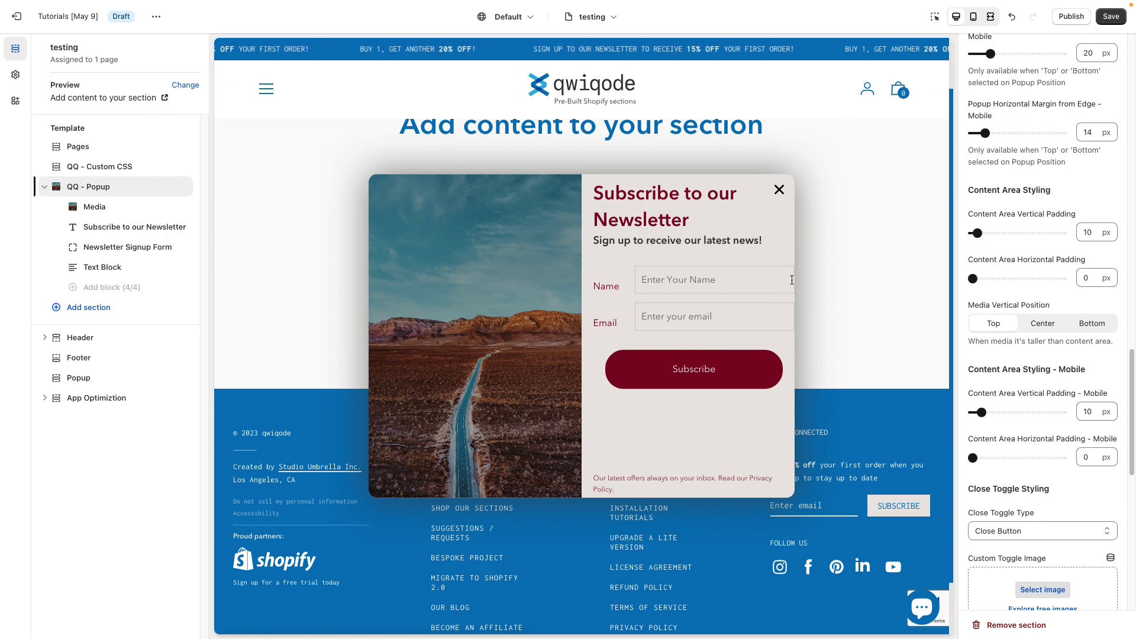
left_click(1000, 233)
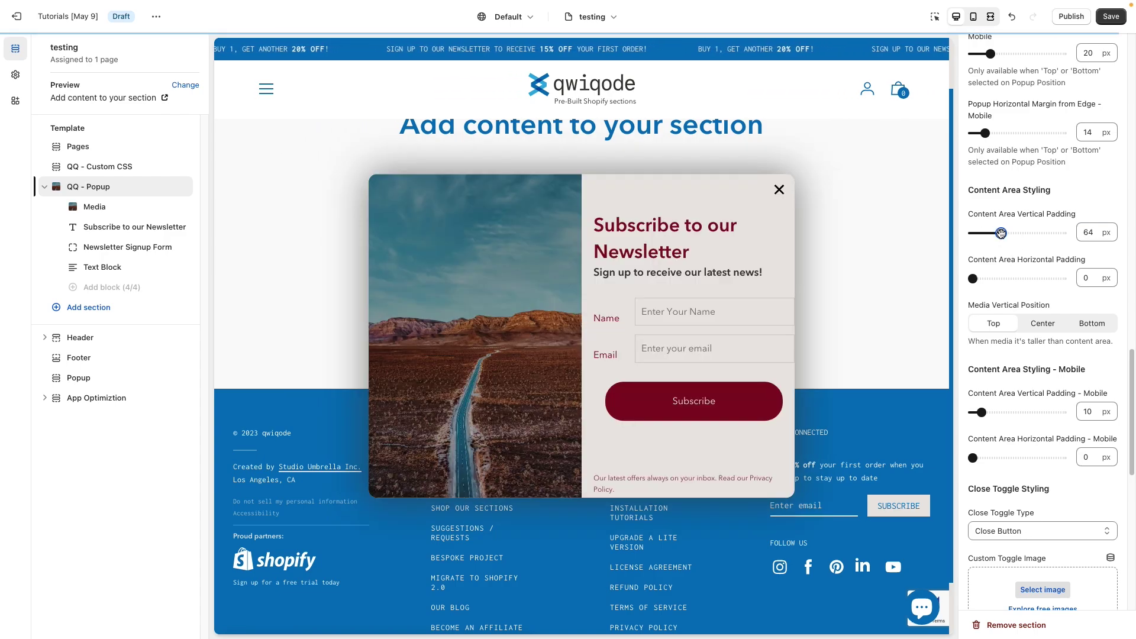
left_click_drag(1000, 233, 997, 233)
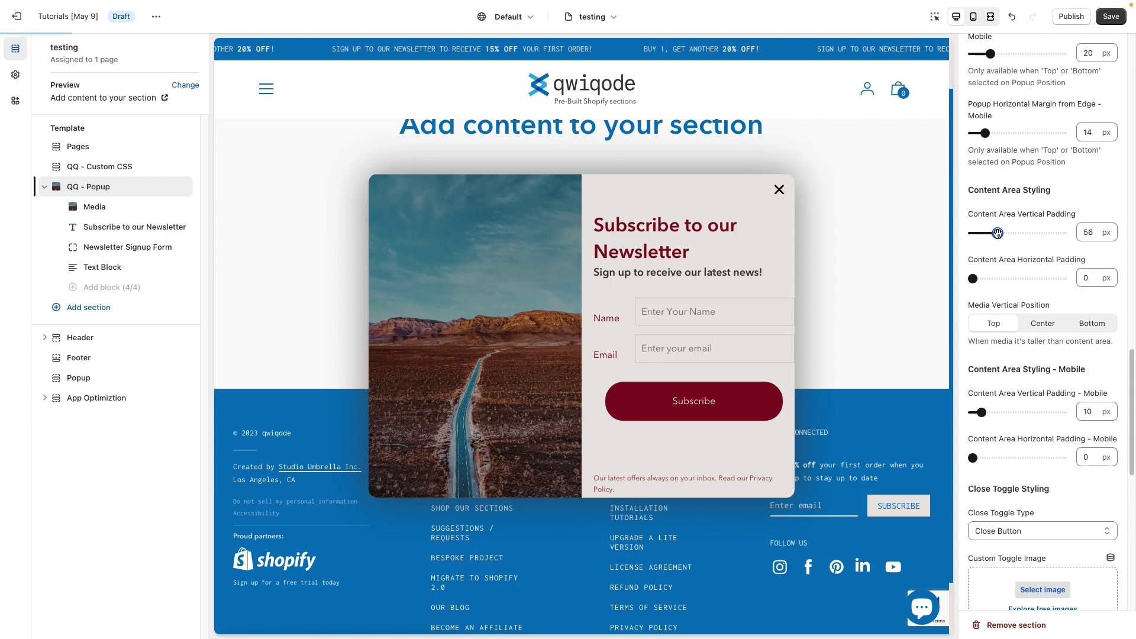
left_click(998, 279)
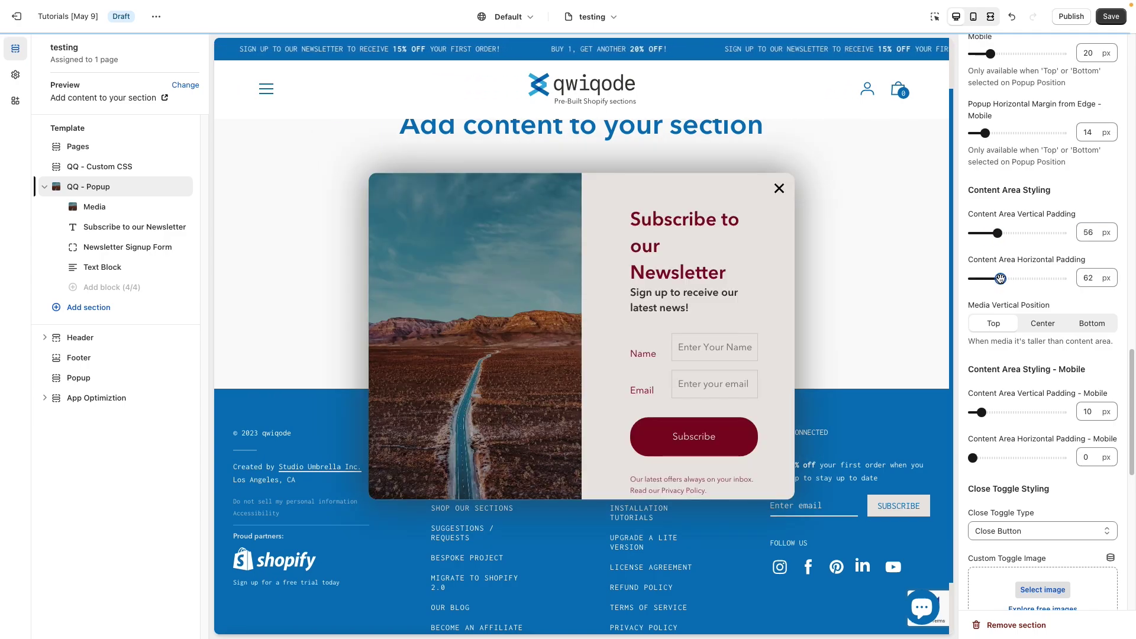
left_click_drag(998, 279, 983, 279)
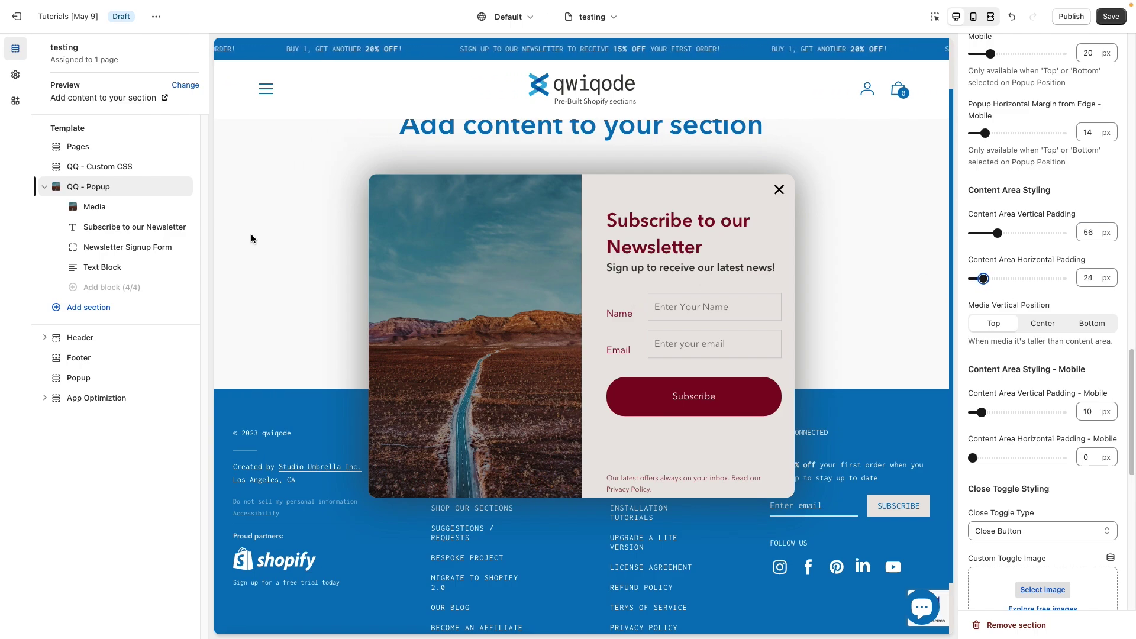
Set the Media block's margin from other elements to 0 px
left_click(106, 208)
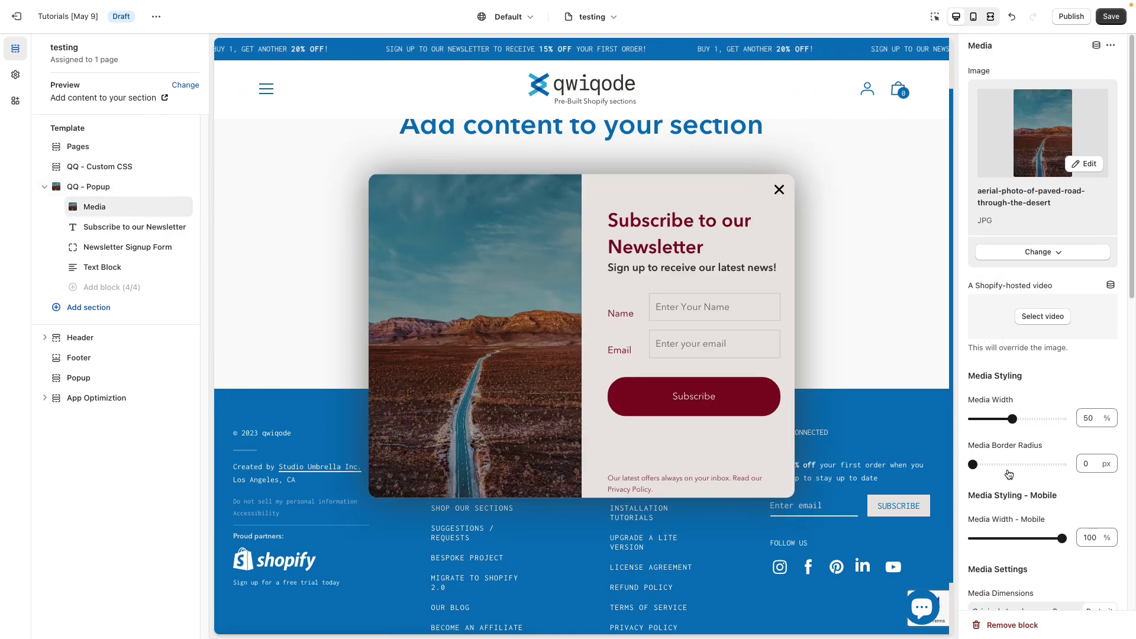
scroll(1009, 471, "down", 3)
scroll(1041, 474, "down", 3)
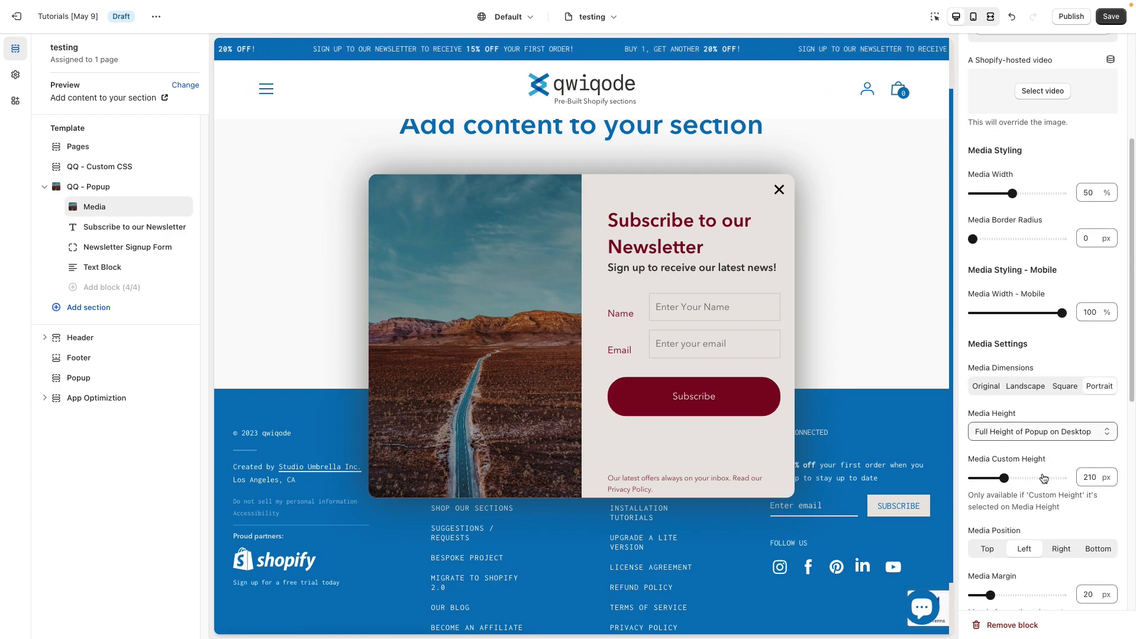
left_click_drag(988, 467, 972, 464)
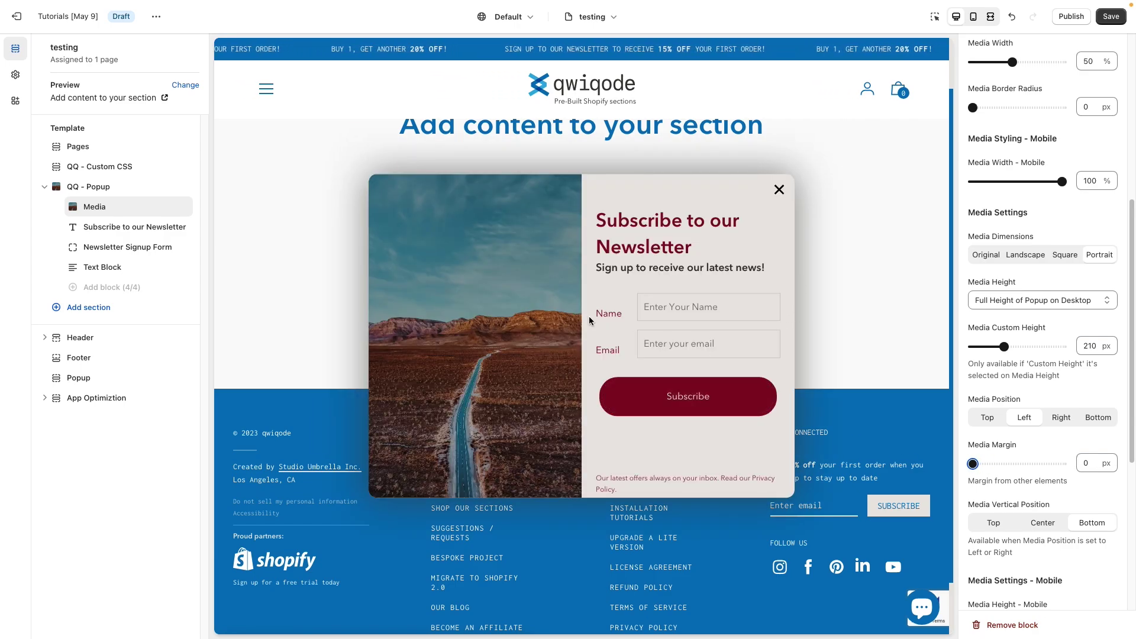
Set the QQ - Popup section's close toggle type to Both Button and Click Outside
left_click(125, 188)
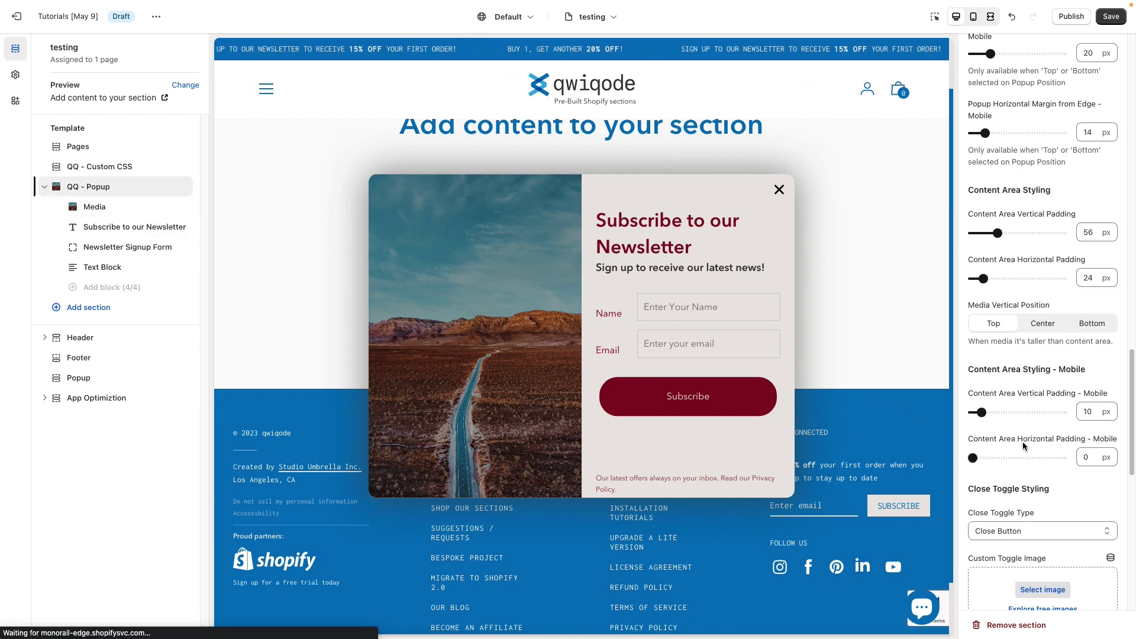
scroll(1039, 467, "down", 2)
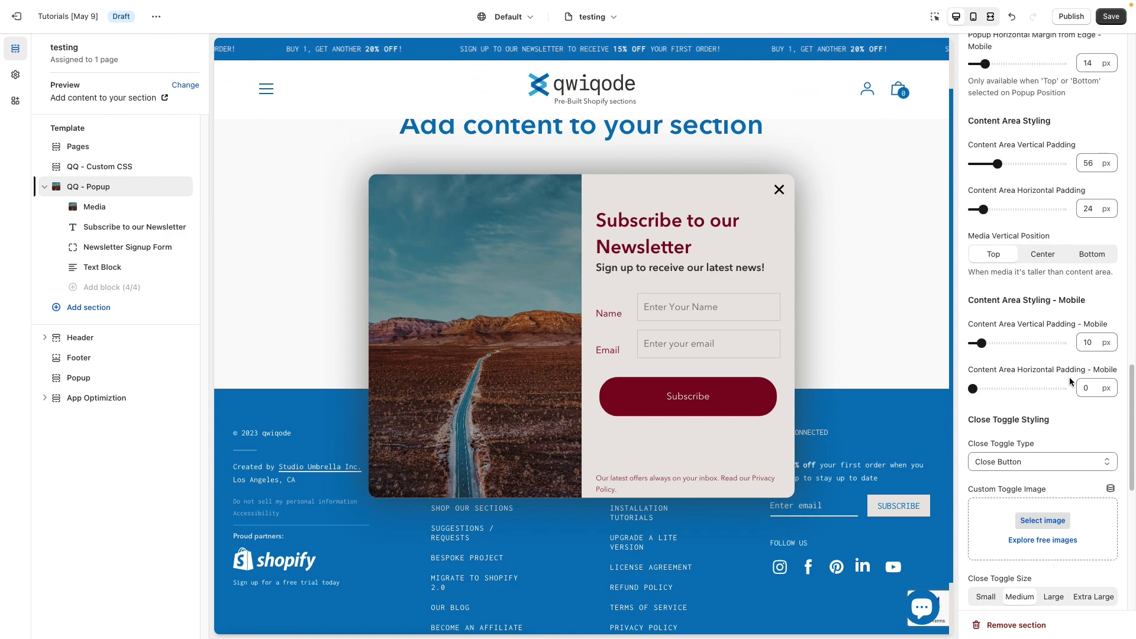
scroll(1035, 513, "down", 2)
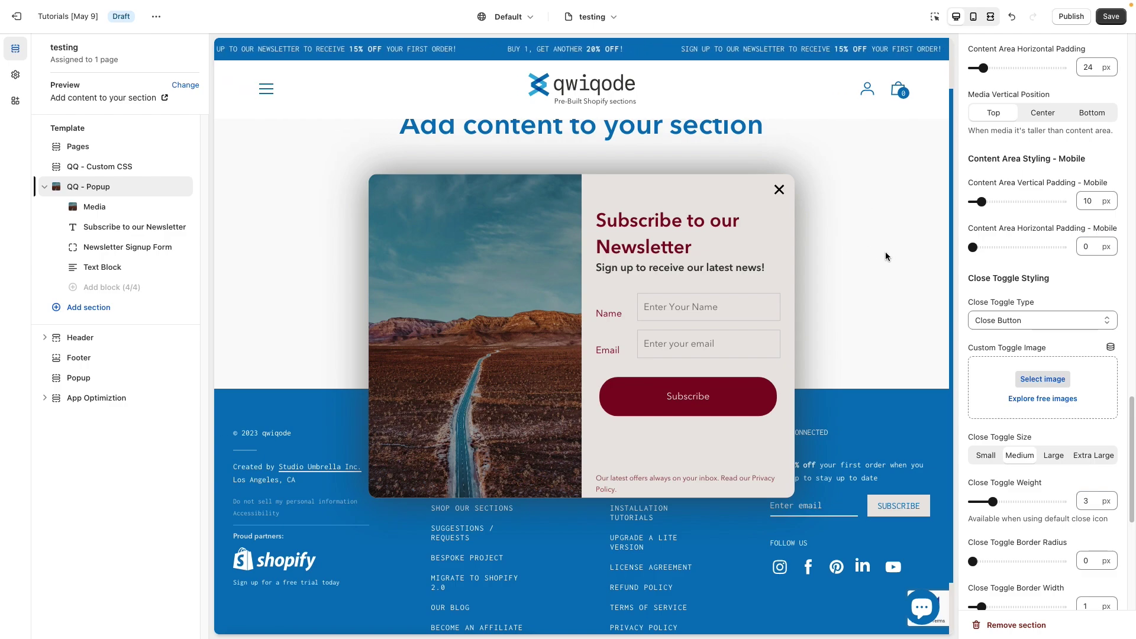
left_click(1044, 319)
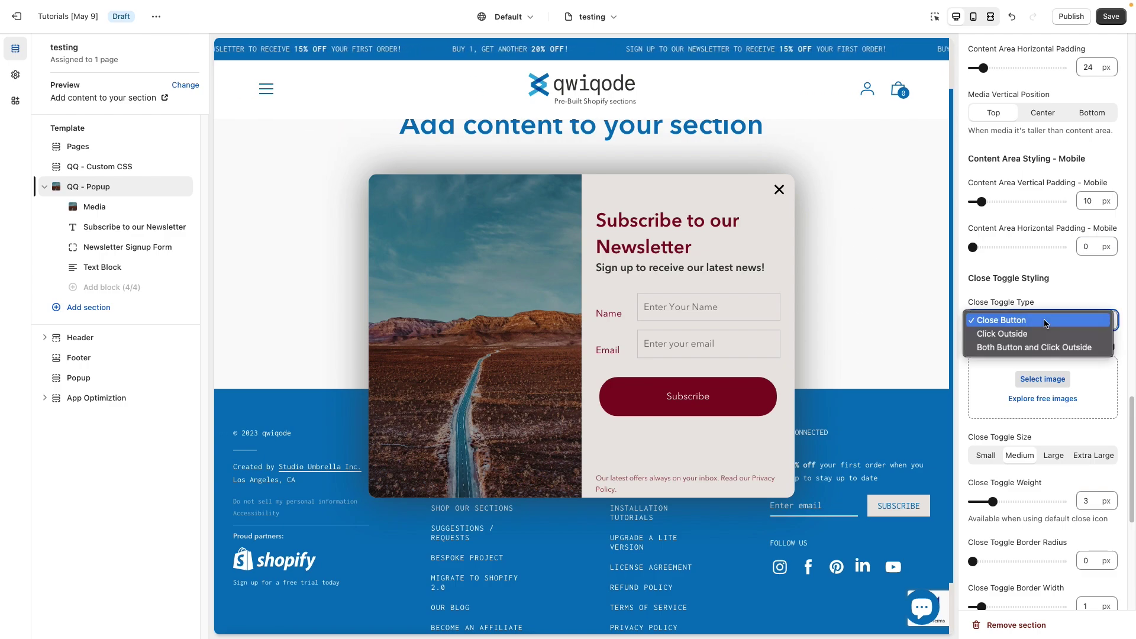
left_click(1027, 347)
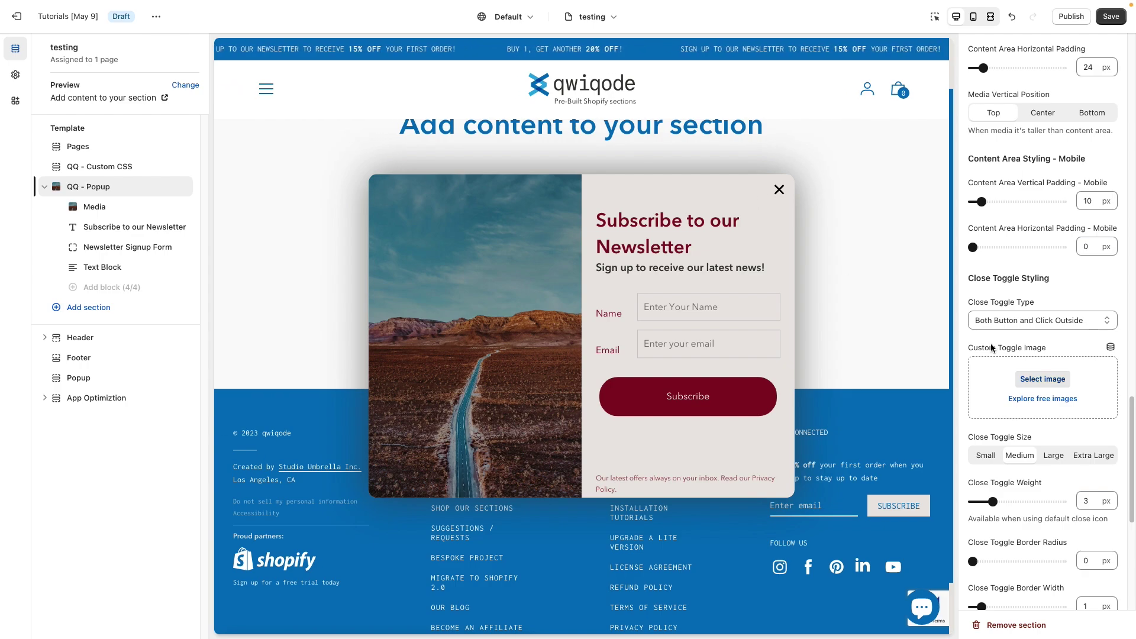
Try the Small, Large and Extra Large close toggle sizes, and set the size back to Medium with a weight of 3 px
scroll(993, 346, "down", 1)
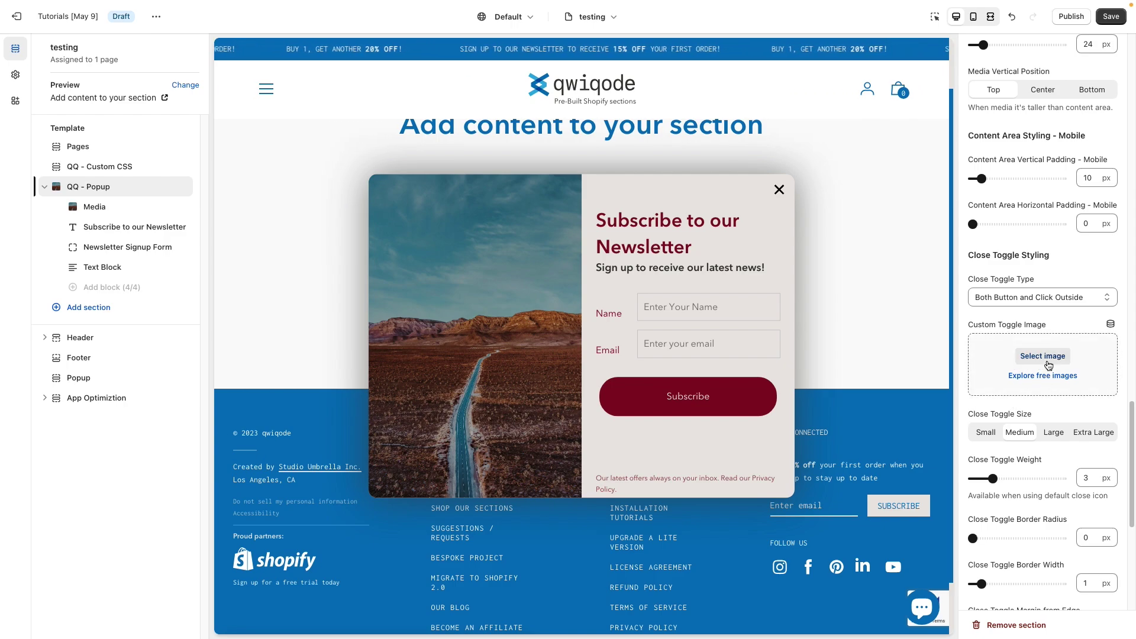
scroll(1008, 438, "down", 1)
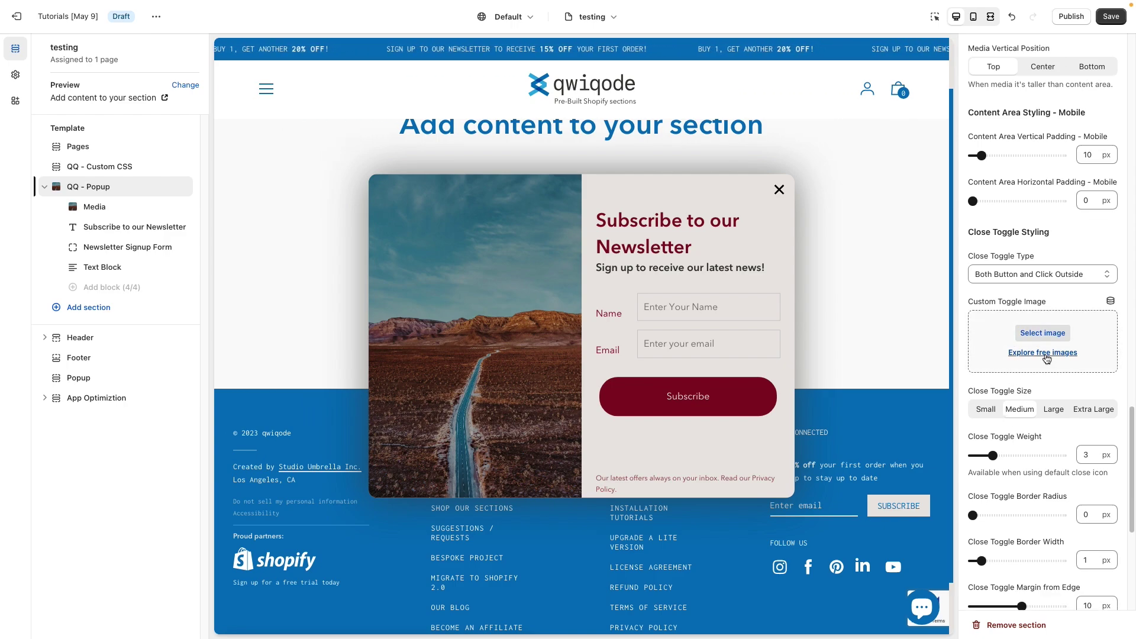
scroll(1032, 385, "down", 1)
scroll(1031, 388, "down", 1)
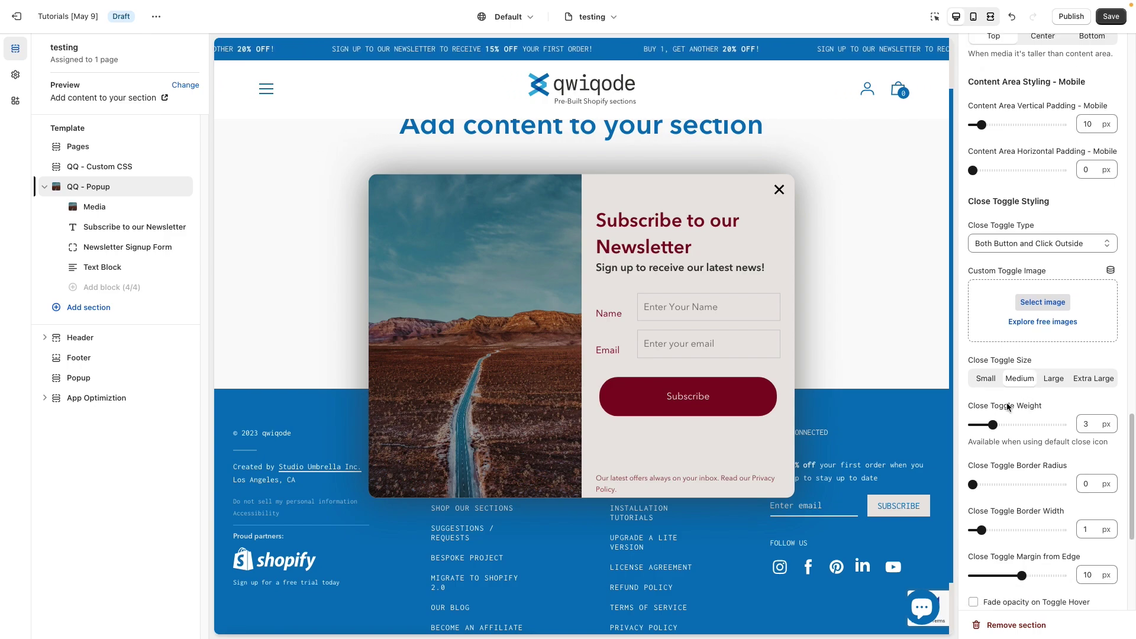
left_click(984, 379)
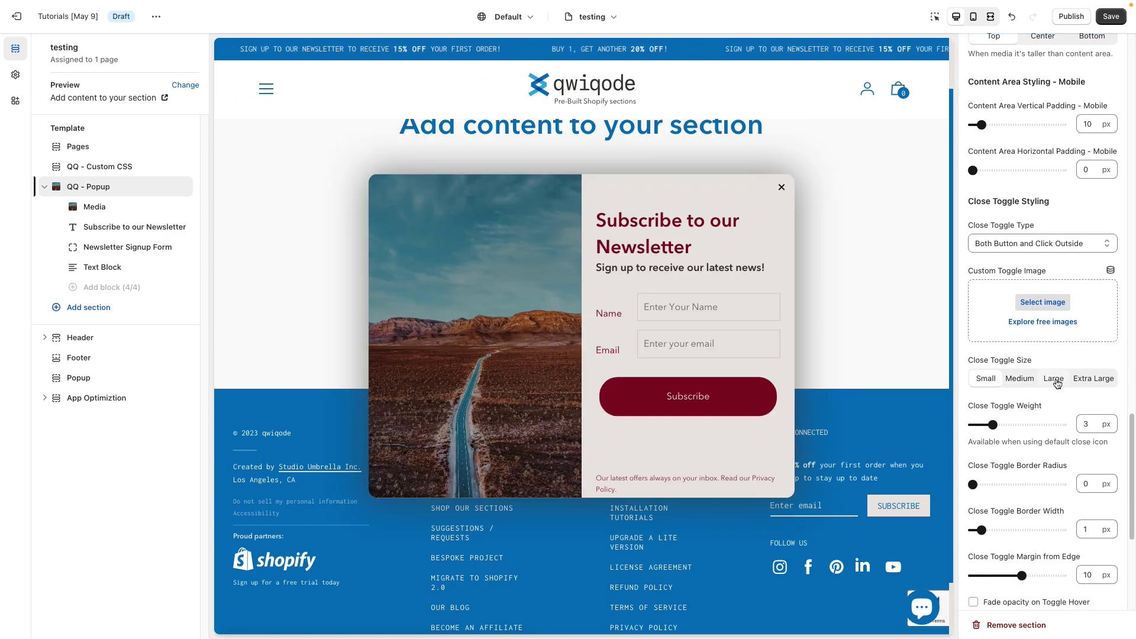
left_click(1055, 381)
left_click(1095, 381)
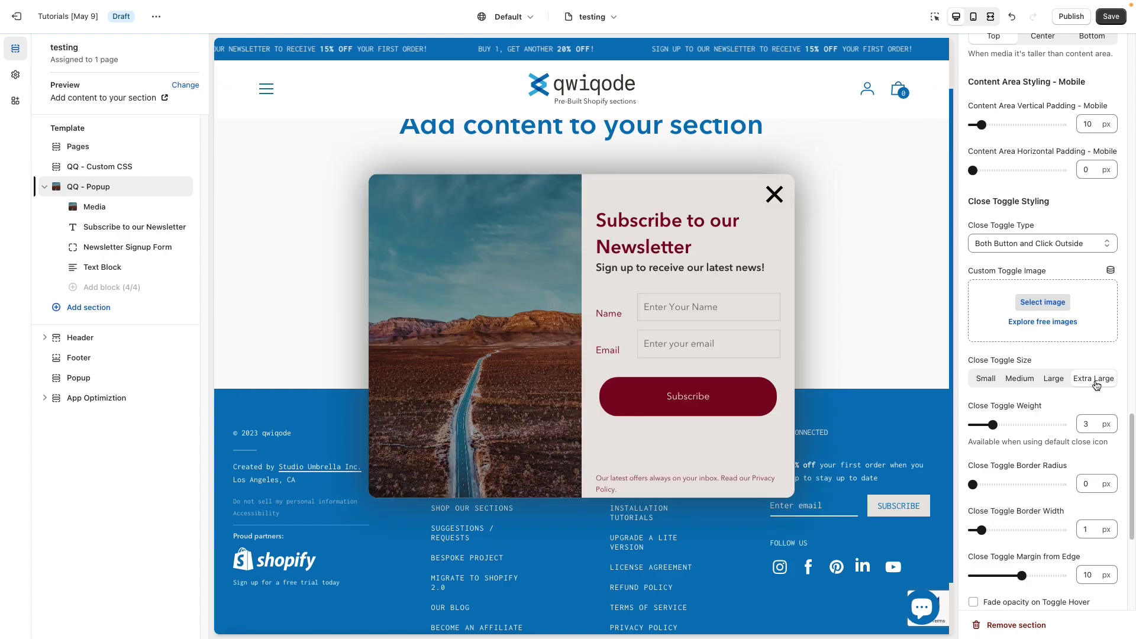
left_click(1019, 380)
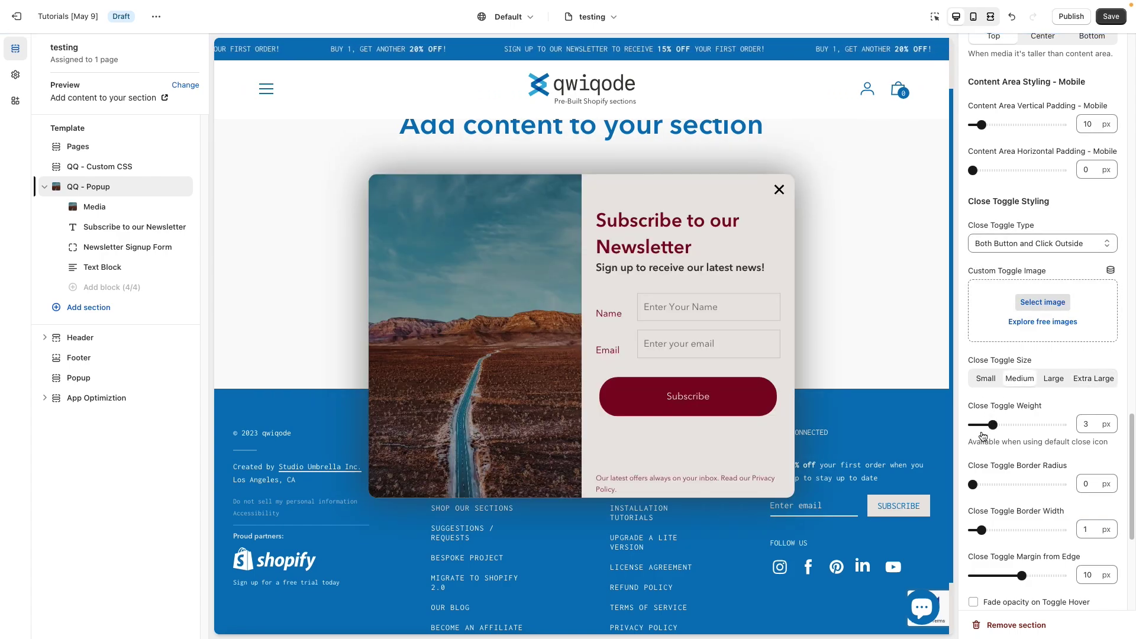
mouse_move(992, 424)
left_mouse_down()
mouse_move(1033, 426)
mouse_move(988, 425)
left_mouse_up()
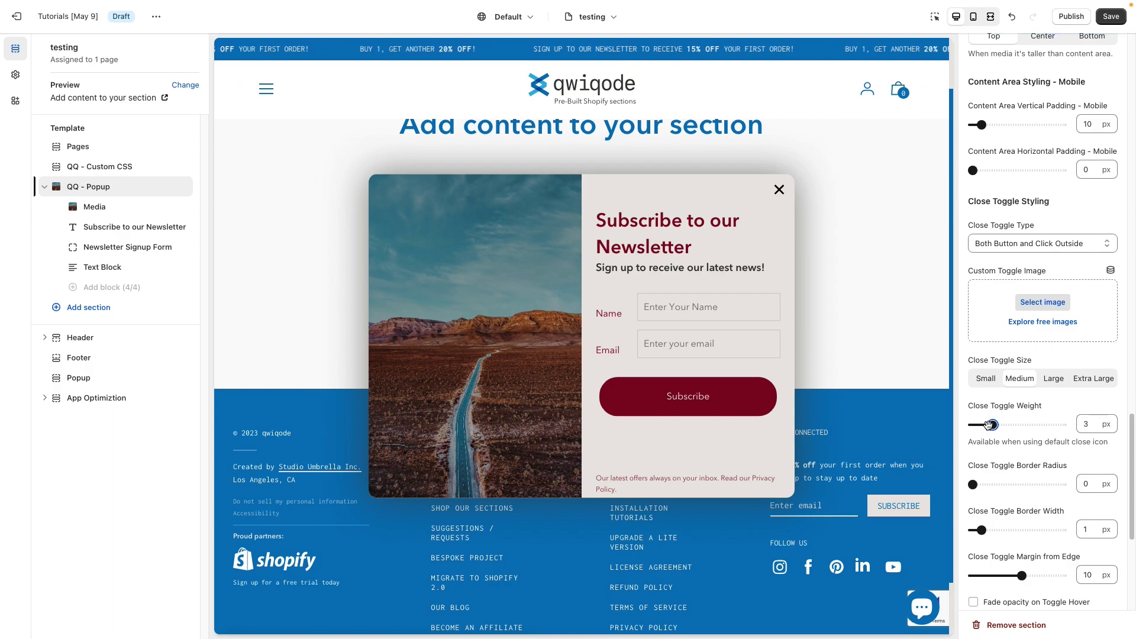
Set the close toggle's border radius to 17 px and its background color to #FFFFFF
left_click_drag(972, 484, 988, 484)
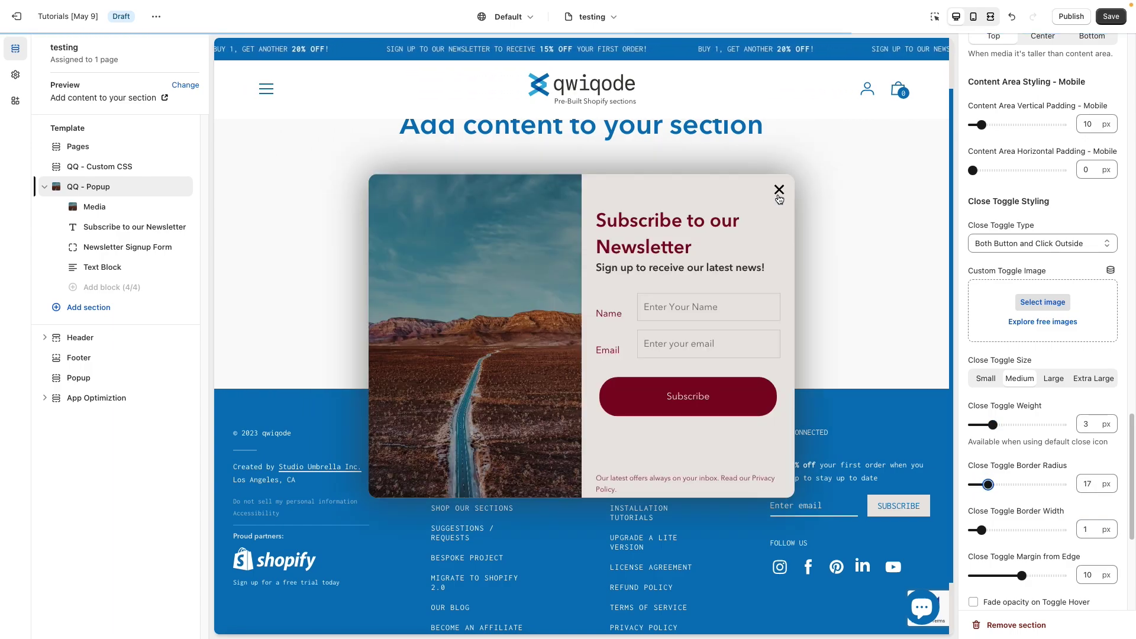
scroll(1009, 473, "down", 3)
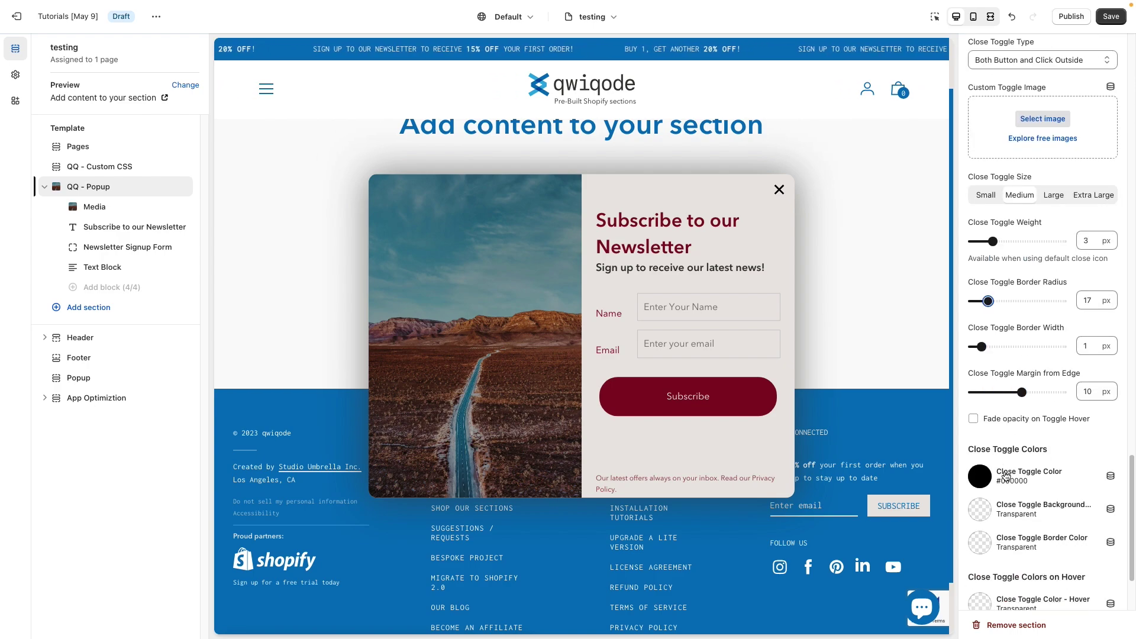
left_click(976, 511)
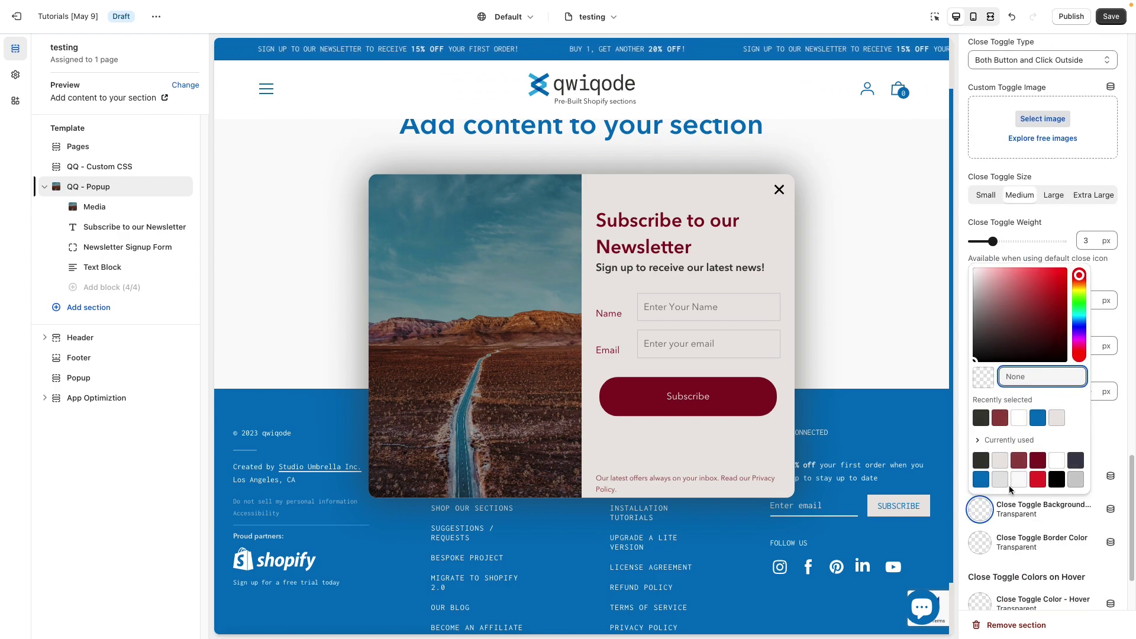
left_click(1019, 418)
left_click(1112, 437)
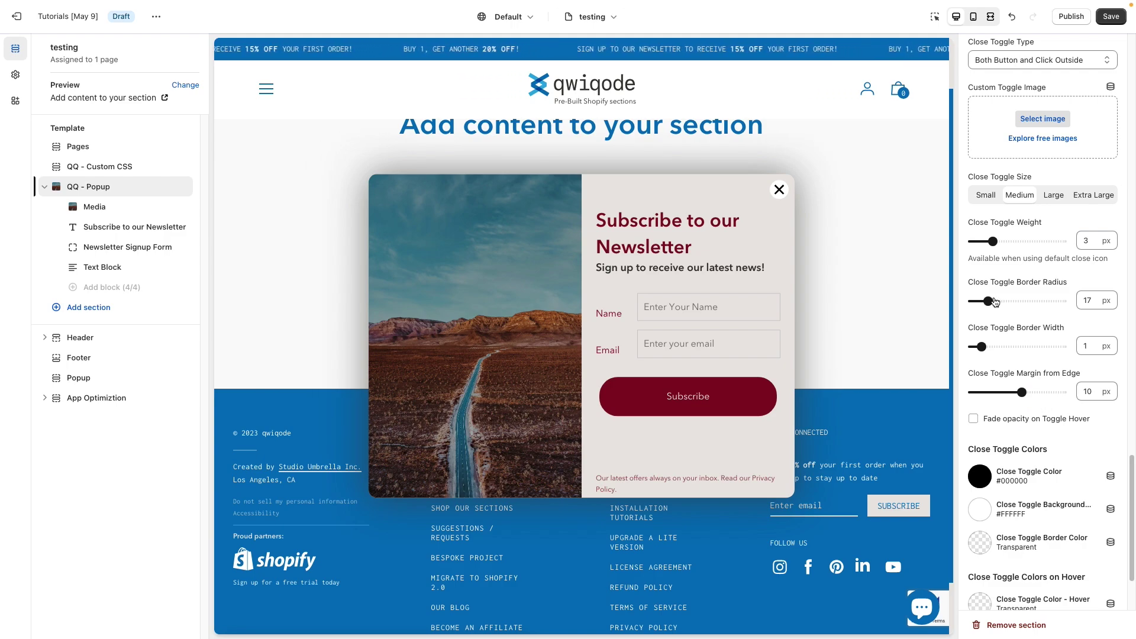
Set the close toggle's border radius to 24 px after trying 20 px, and its border width to 3 px
mouse_move(987, 302)
left_mouse_down()
mouse_move(972, 301)
mouse_move(1005, 300)
mouse_move(991, 300)
left_mouse_up()
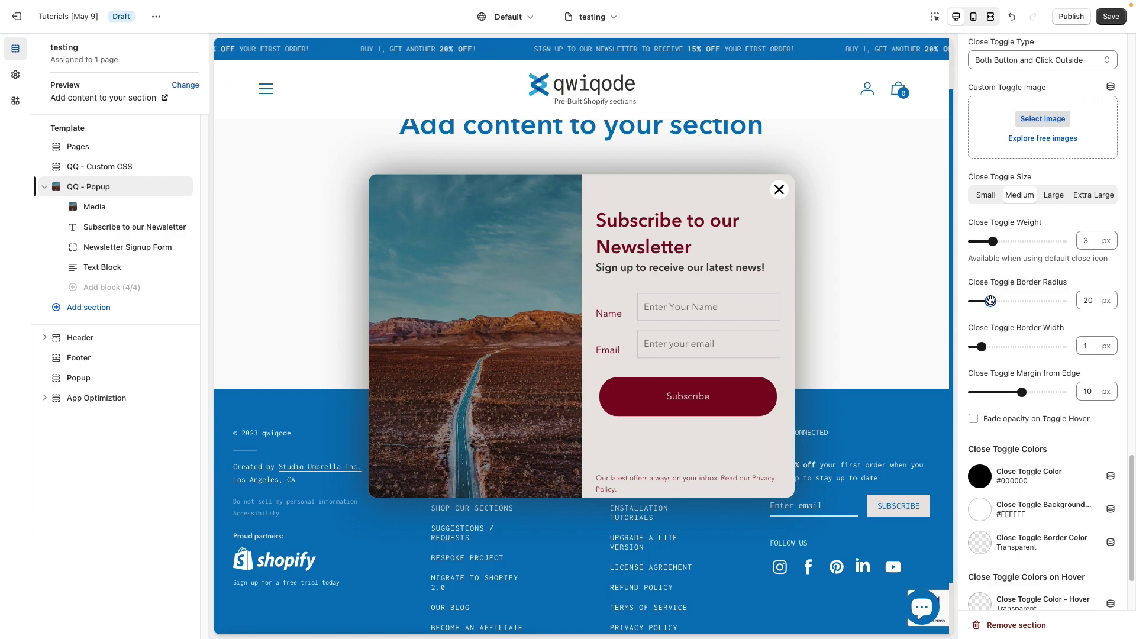
left_click_drag(990, 301, 994, 301)
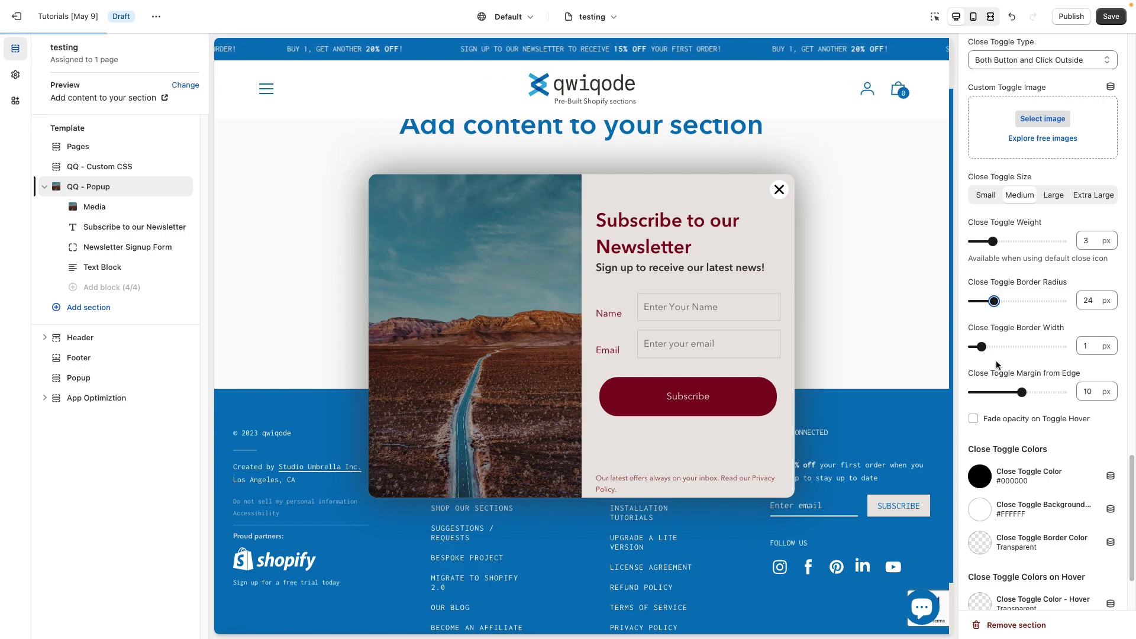
left_click_drag(981, 346, 998, 346)
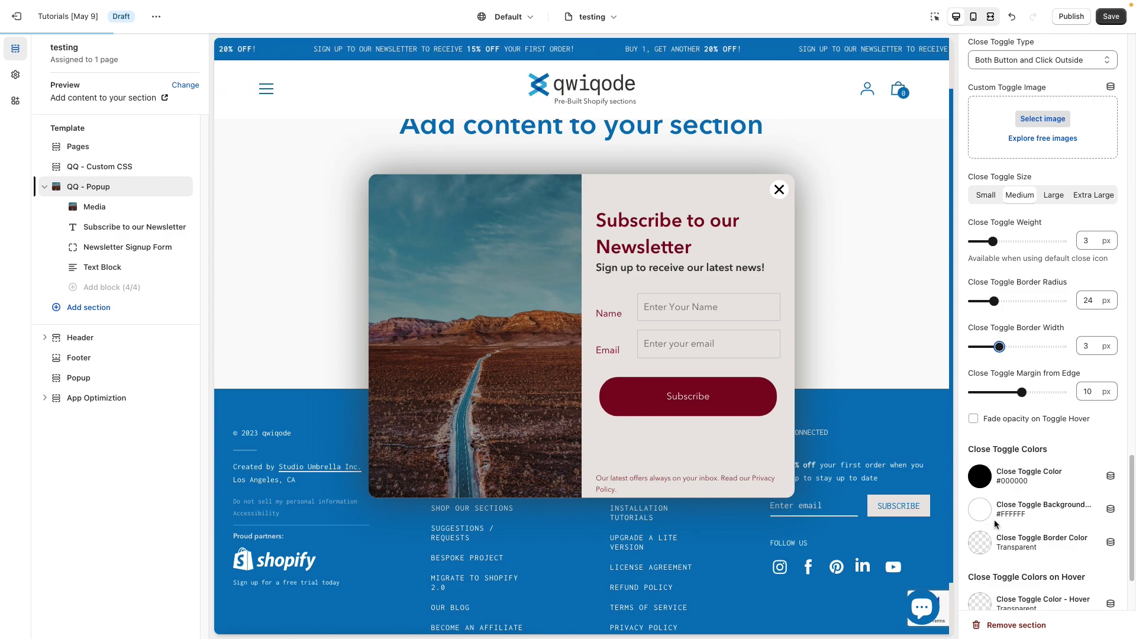
Set the close toggle's border color to #373833
scroll(997, 525, "down", 1)
left_click(979, 535)
left_click(980, 444)
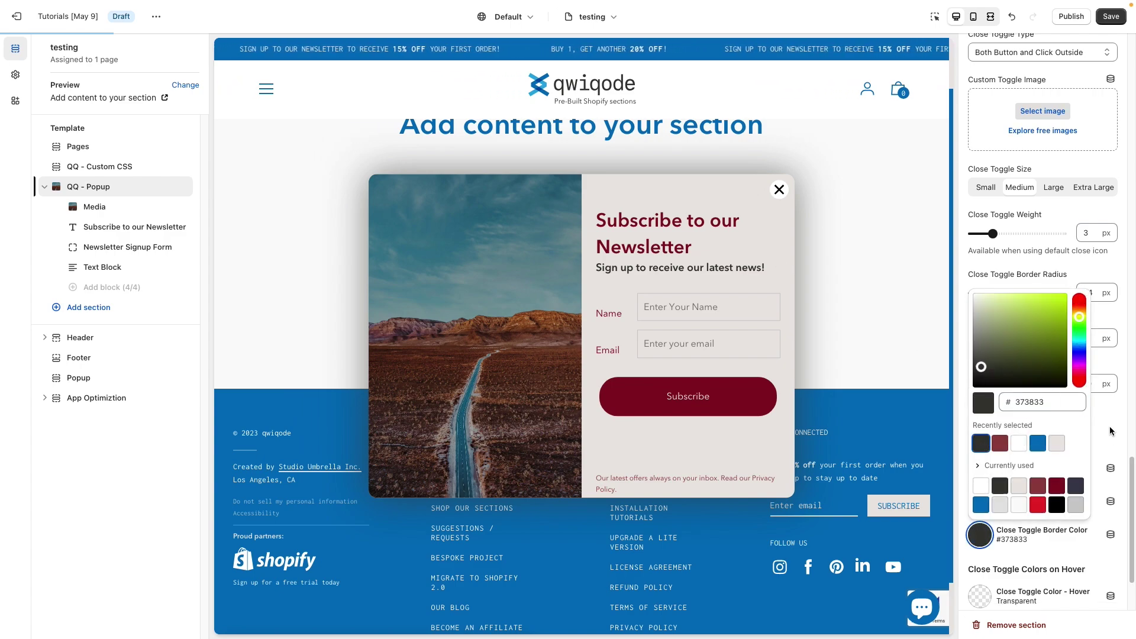
left_click(1110, 426)
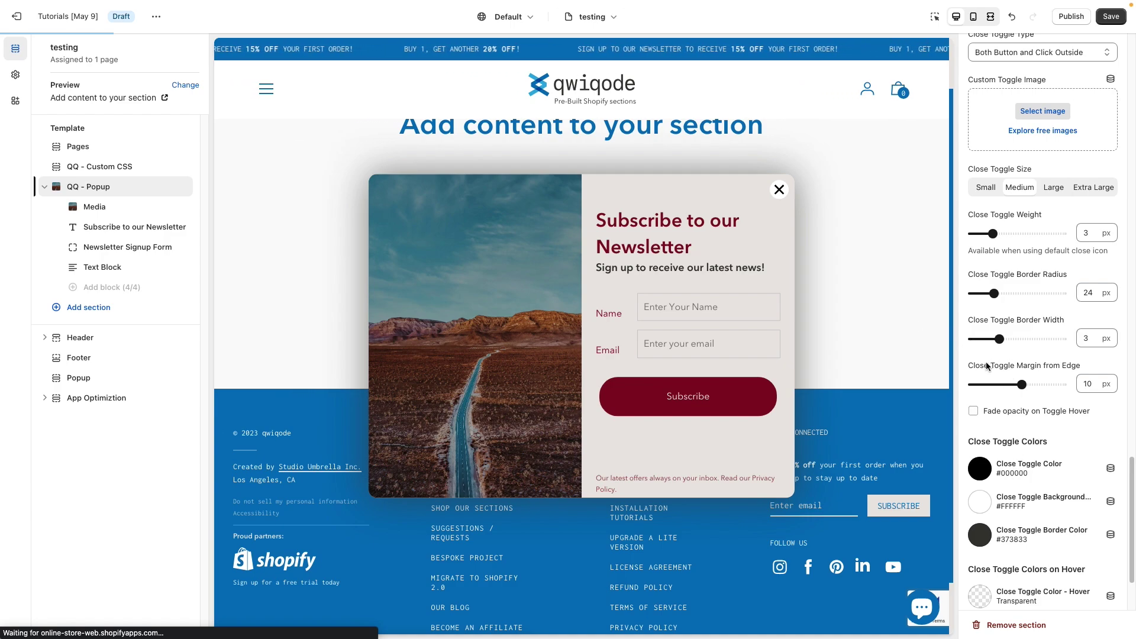
Set the close toggle's border width to 2 px after trying 1 px, and clear its background color to transparent
mouse_move(998, 339)
left_mouse_down()
mouse_move(1017, 339)
mouse_move(981, 338)
left_mouse_up()
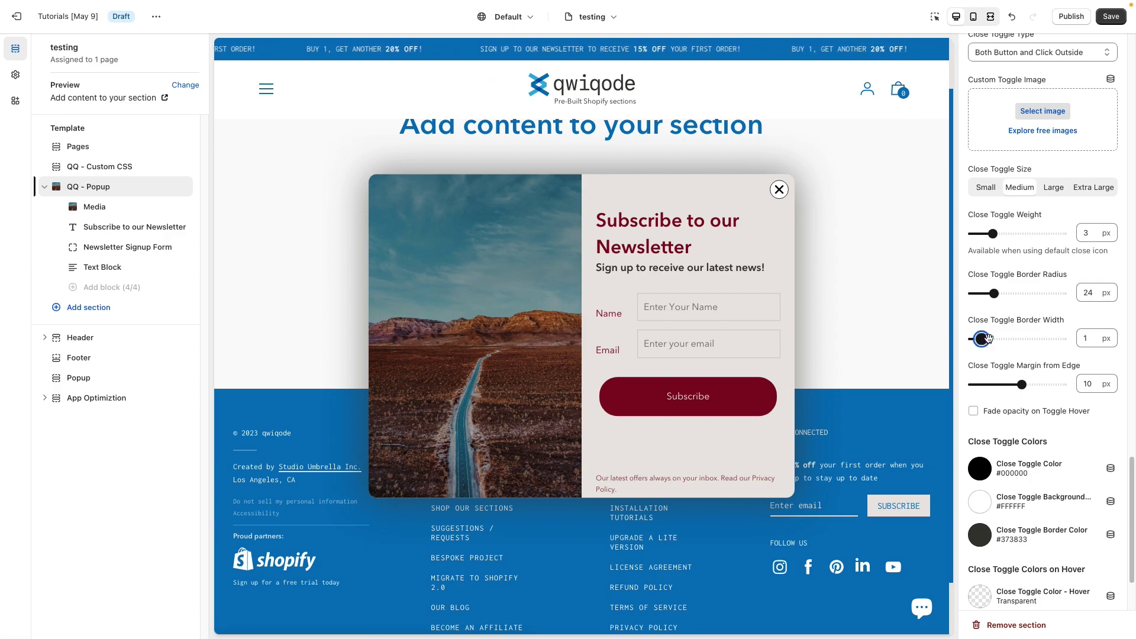
left_click_drag(981, 339, 989, 339)
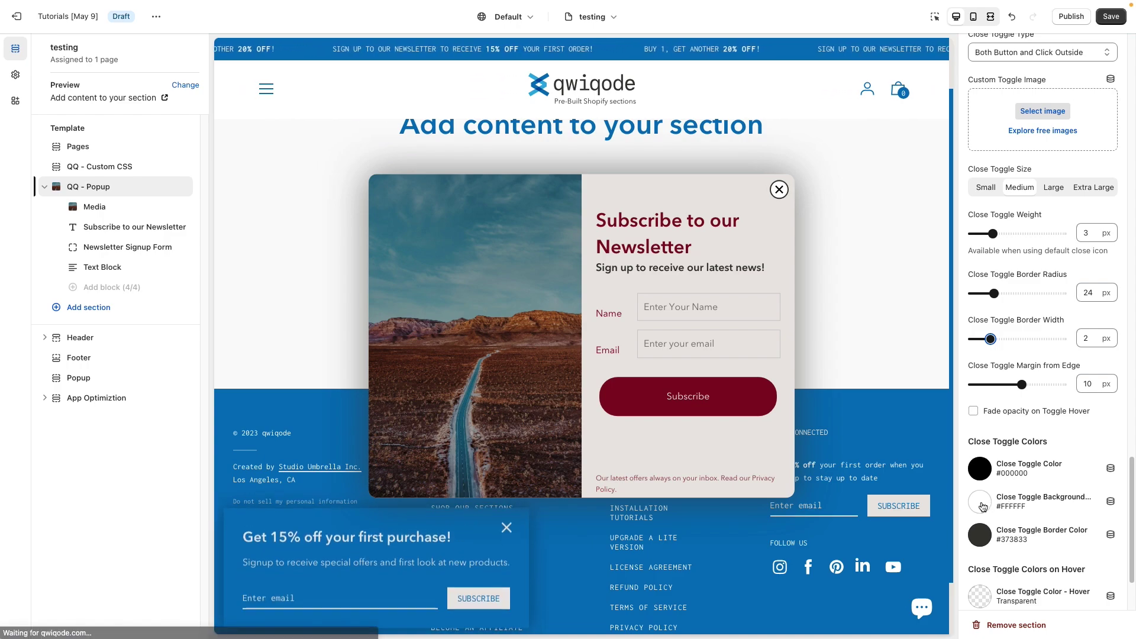
left_click(1003, 506)
double_click(1011, 370)
key("BackSpace")
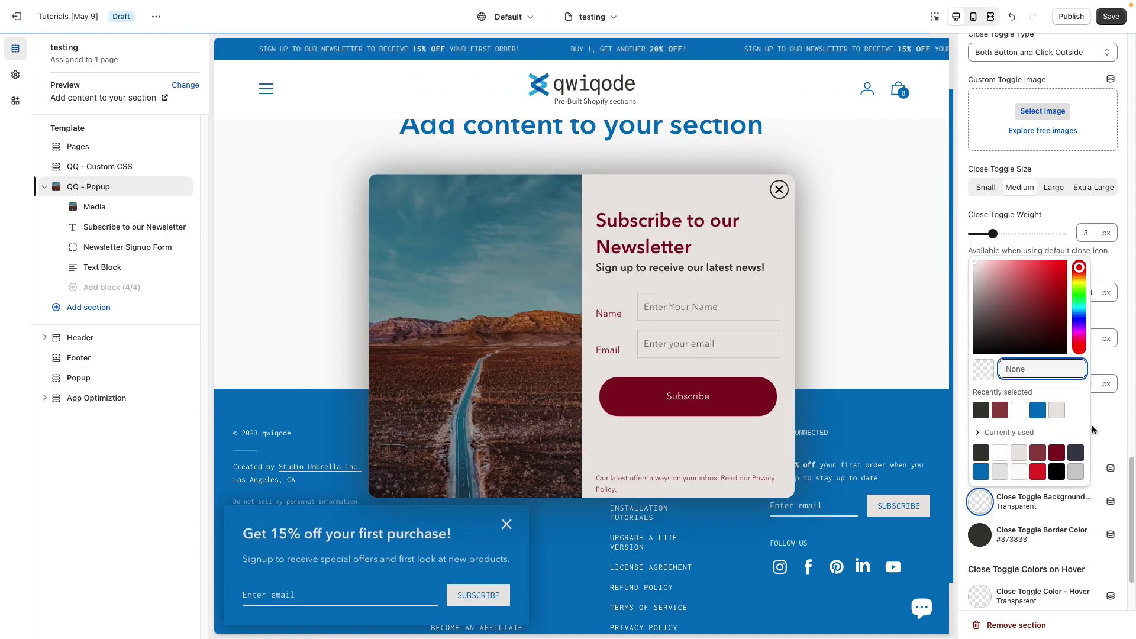
left_click(1106, 423)
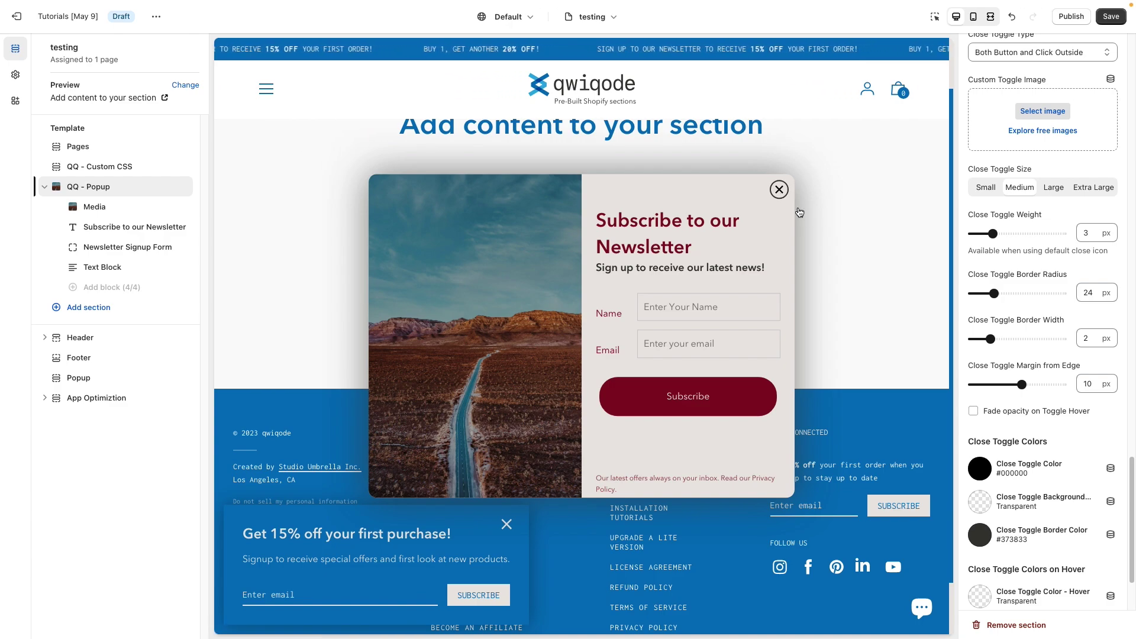
Try fading the close toggle's opacity on hover, and turn the option off again
scroll(1051, 516, "down", 1)
left_click(991, 396)
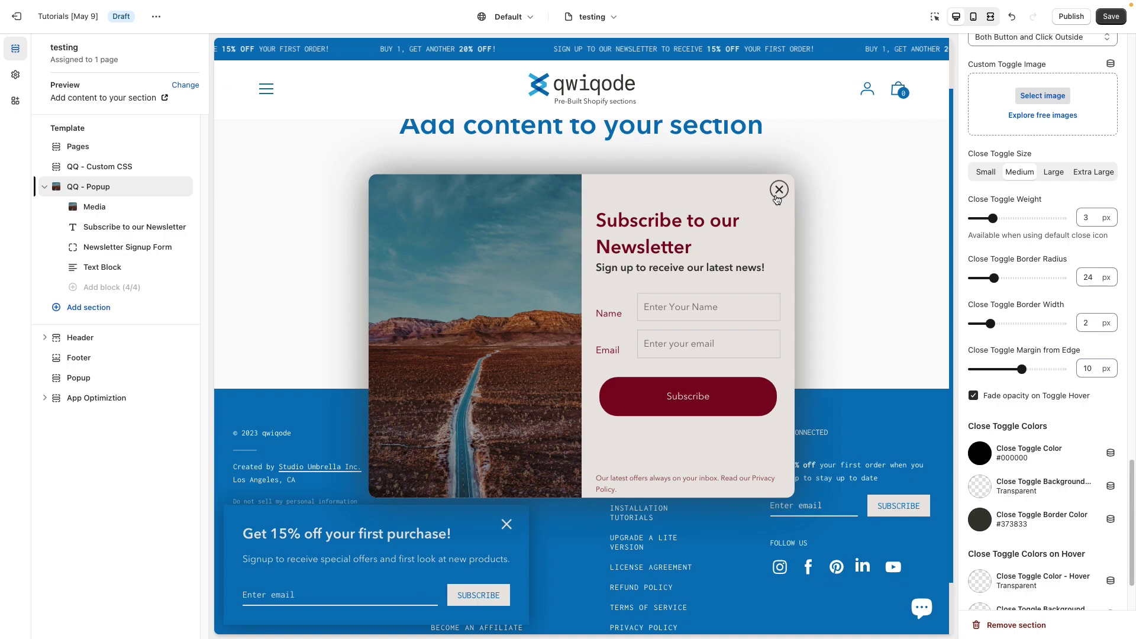
scroll(1028, 484, "down", 2)
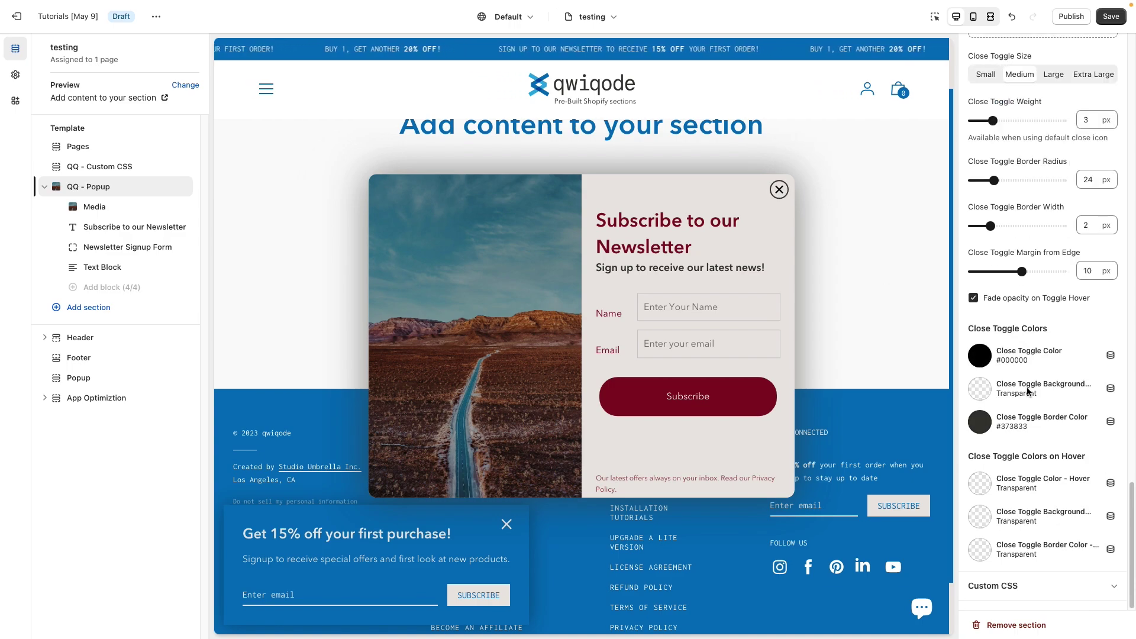
left_click(1010, 299)
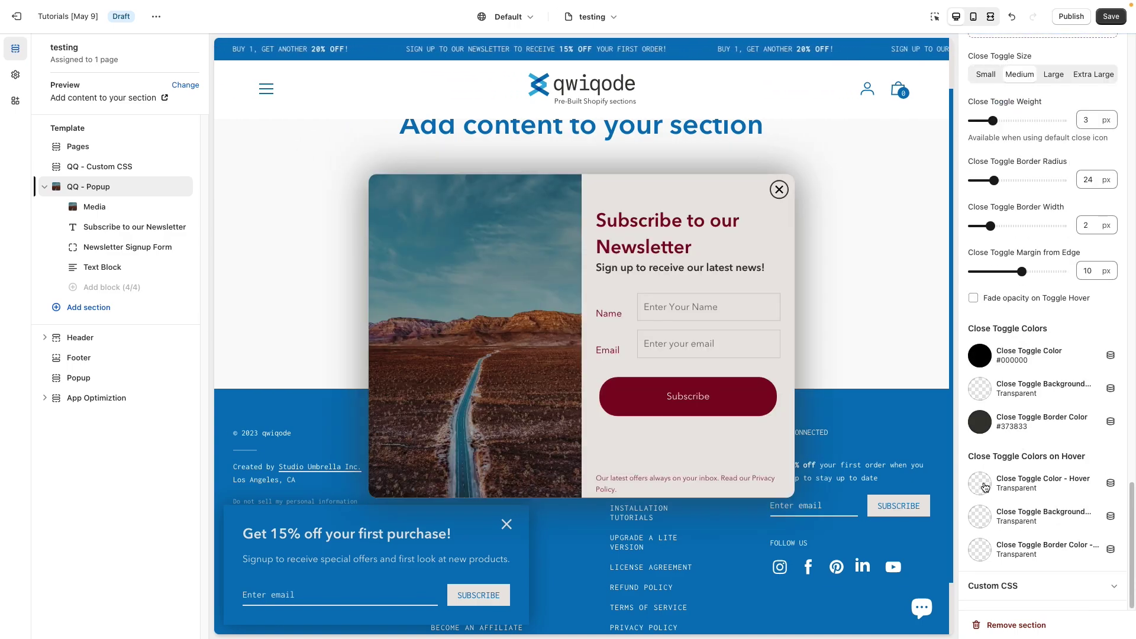
Set both the close toggle's hover color and its hover border color to #E62525
left_click(981, 483)
left_click(1038, 454)
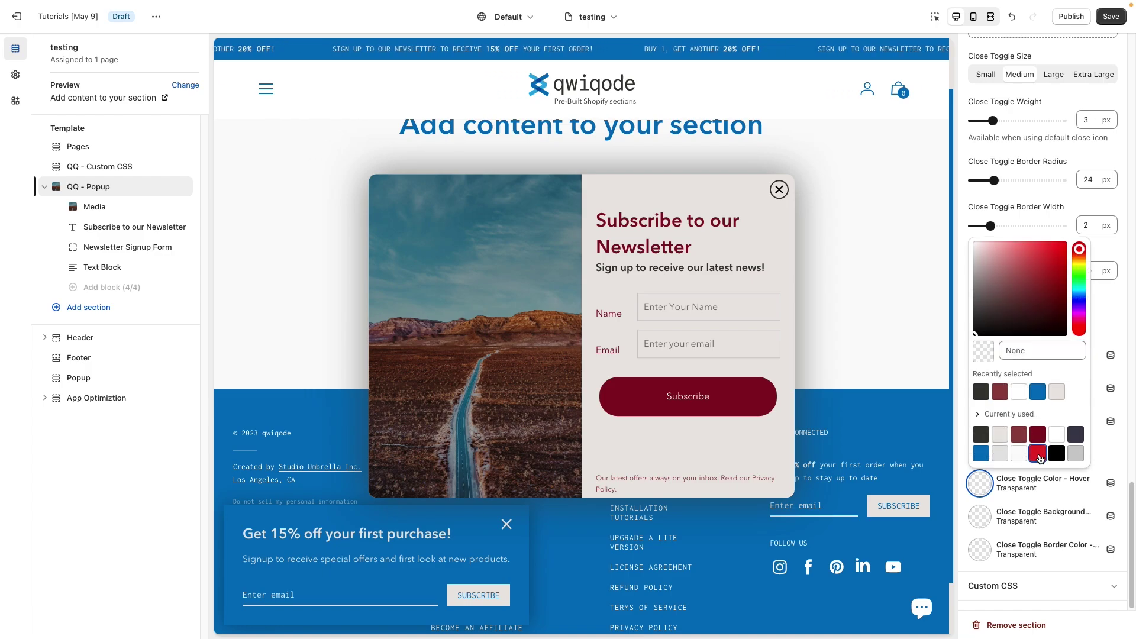
left_click(982, 544)
left_click(980, 547)
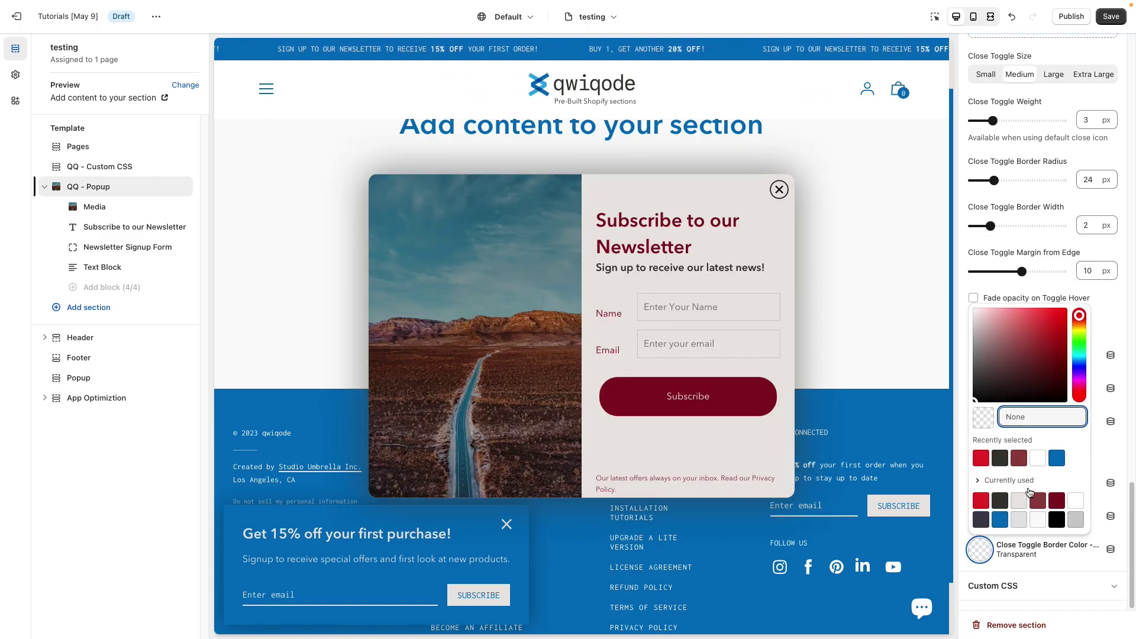
left_click(980, 458)
left_click(1054, 558)
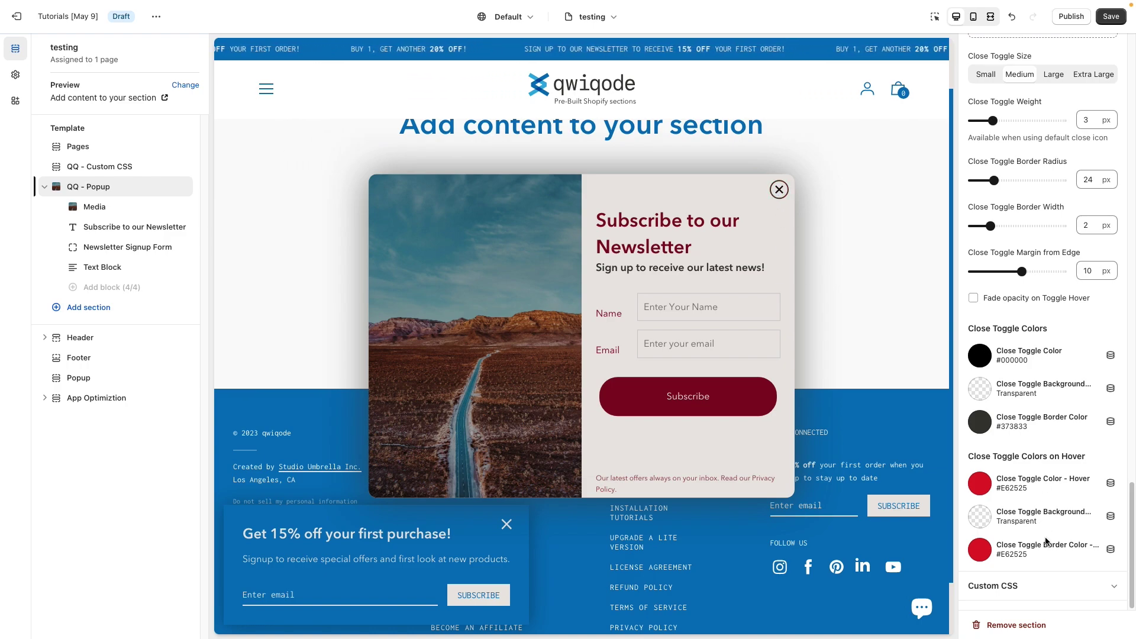
scroll(1045, 536, "up", 15)
scroll(1044, 532, "up", 5)
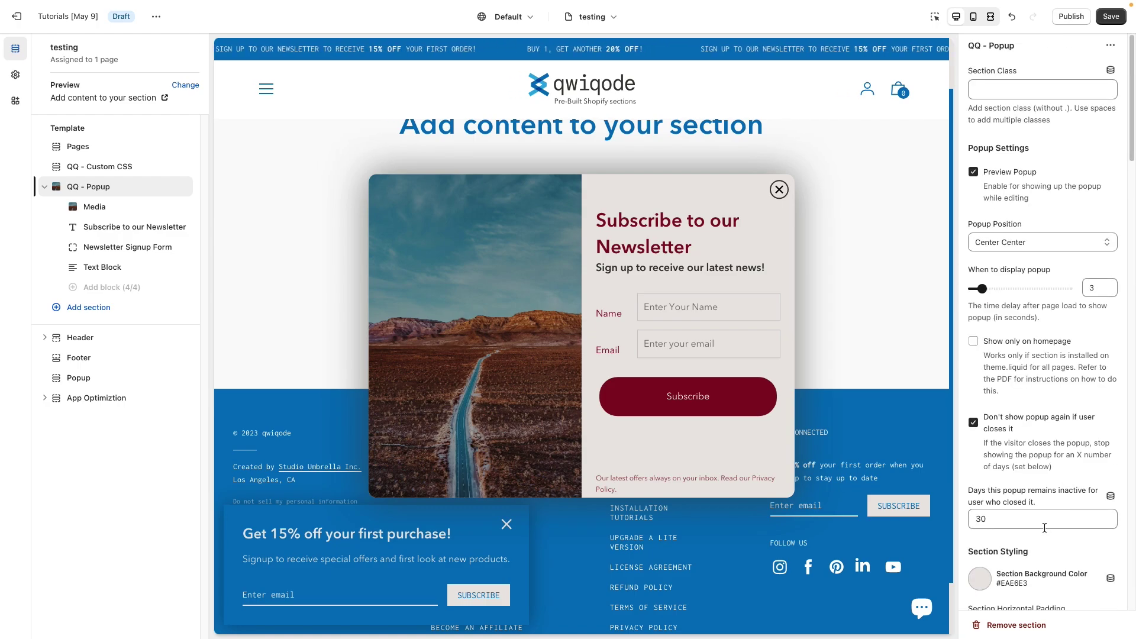